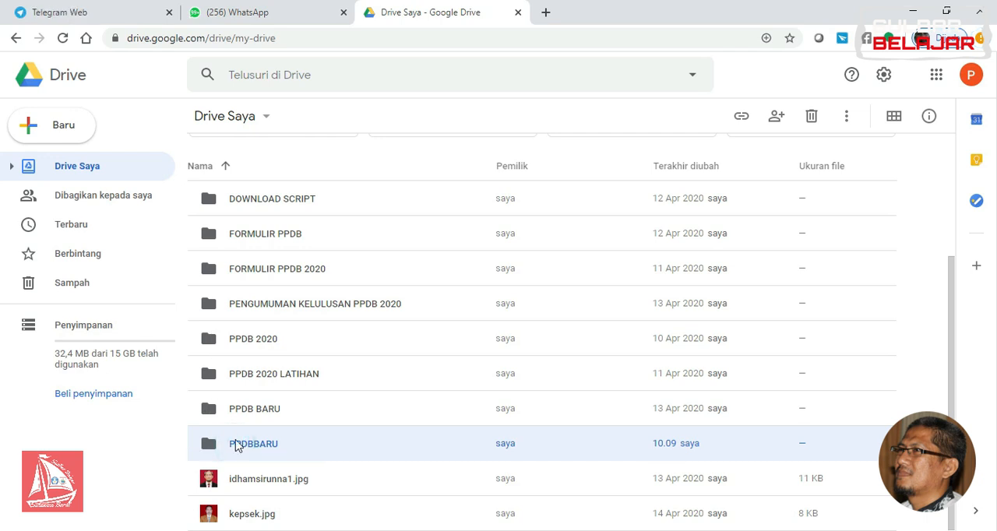
# - Create a folder named PPDBFULL in My Drive and open it
pyautogui.click(66, 132)
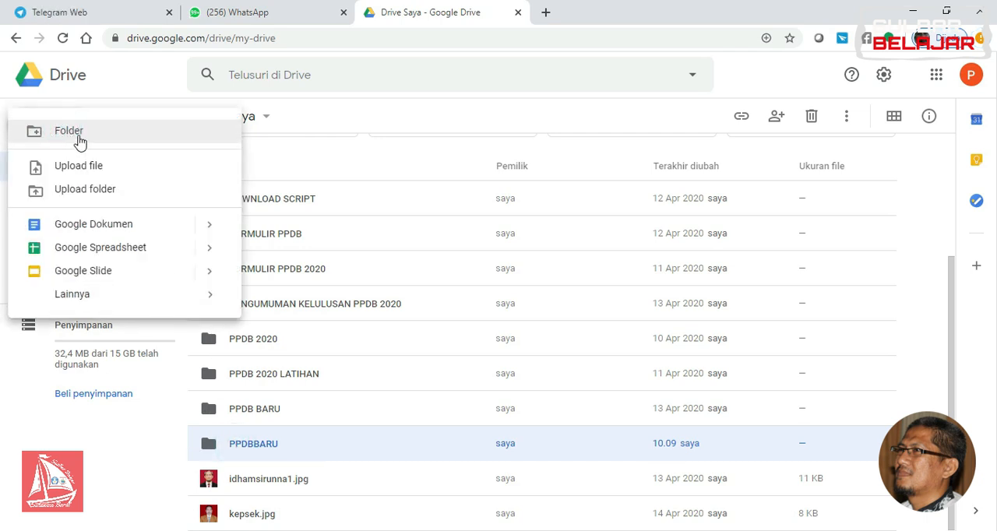
pyautogui.click(78, 142)
pyautogui.write('PPD')
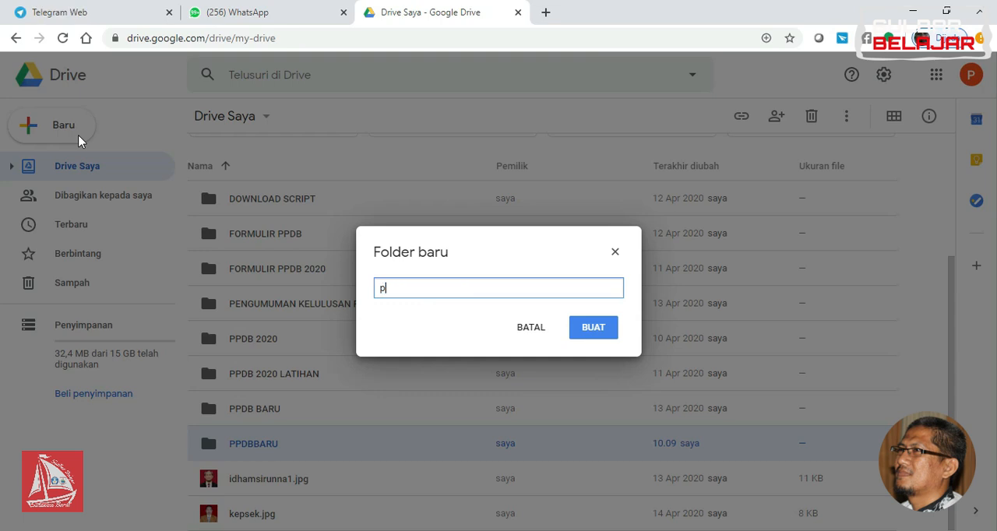
pyautogui.write('BFULL')
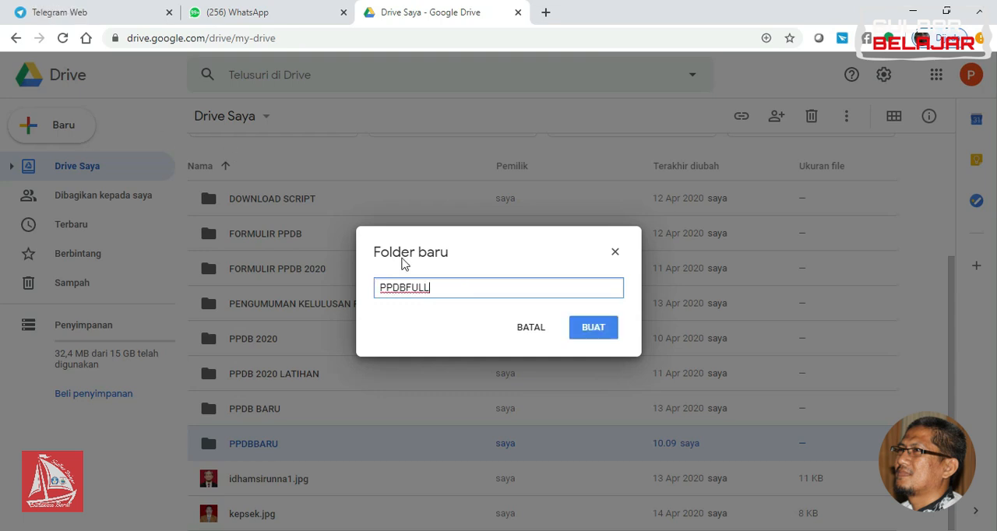
pyautogui.click(597, 331)
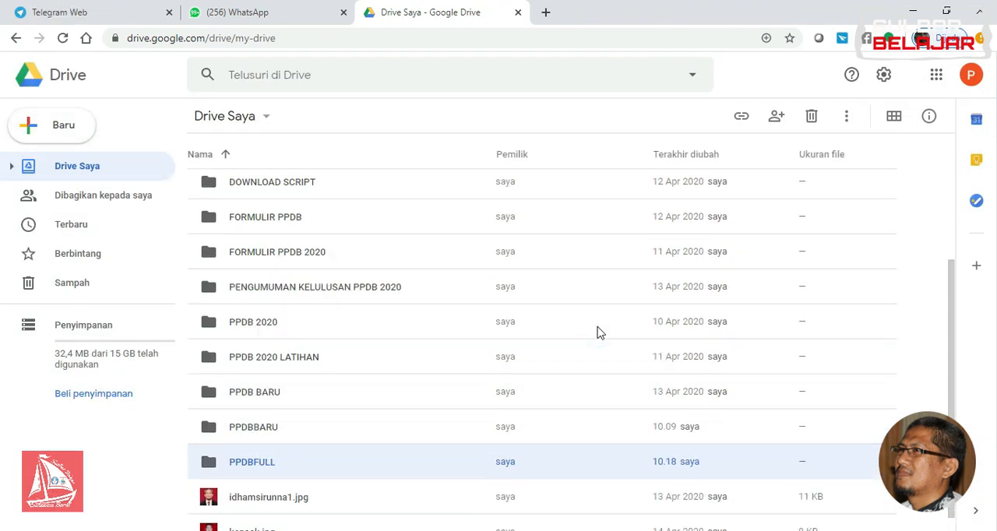
pyautogui.doubleClick(244, 468)
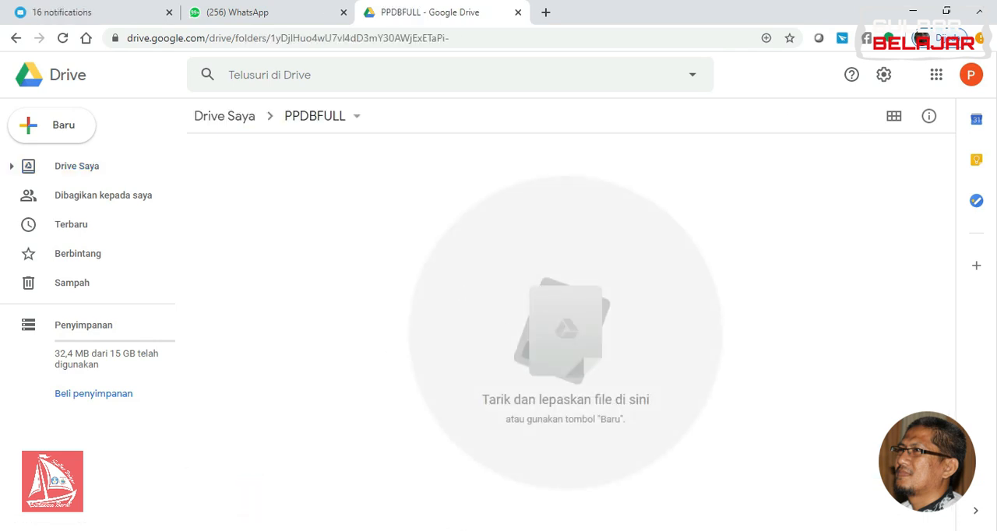
# - Switch to Word, review the letterhead and merge placeholders in Template Bukti Pendaftaran PPDB.docx, and close the document
pyautogui.moveTo(452, 530)
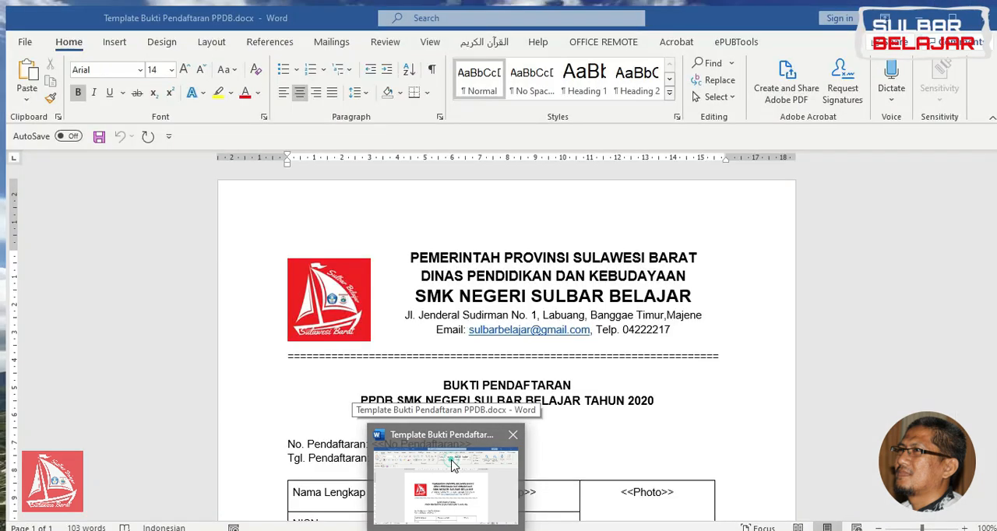
pyautogui.click(454, 465)
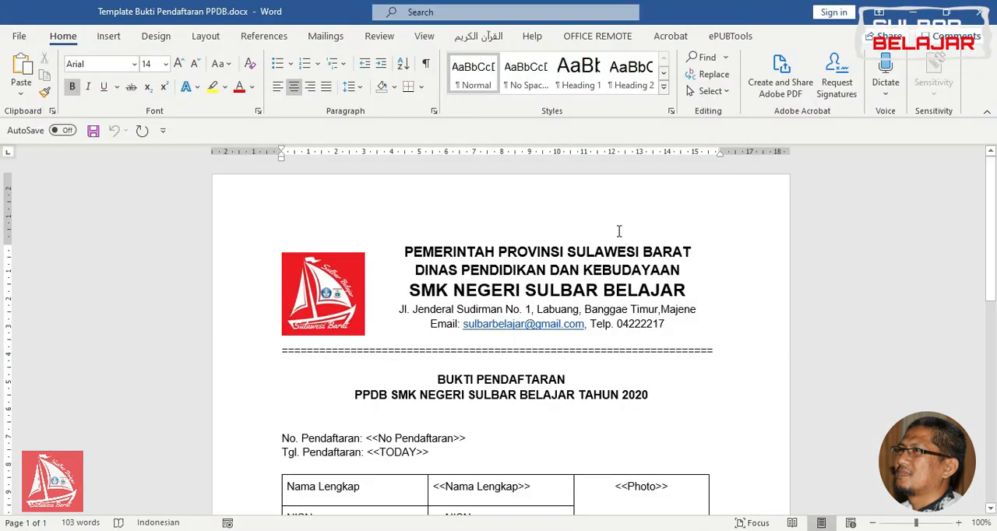
pyautogui.moveTo(994, 195); pyautogui.dragTo(993, 273)
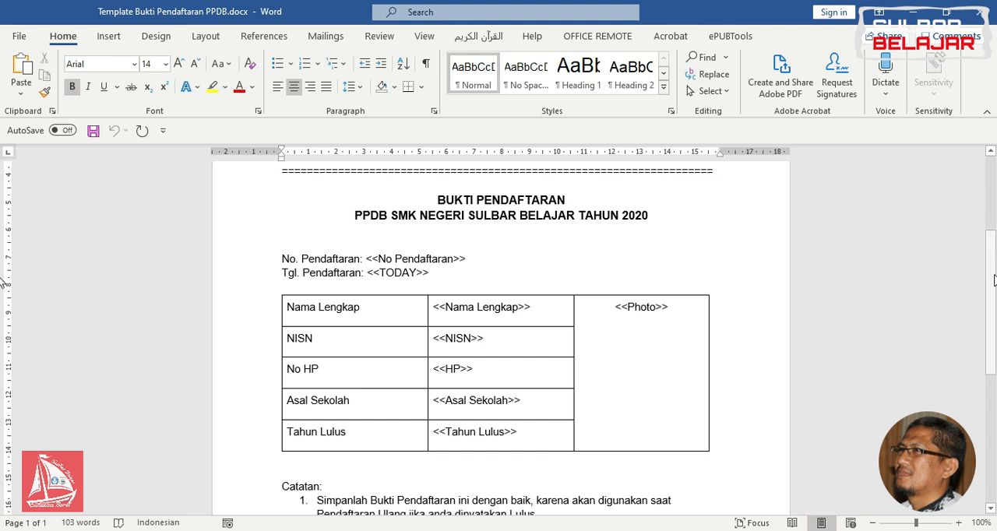
pyautogui.scroll(-1, 994, 300)
pyautogui.moveTo(993, 301)
pyautogui.mouseDown()
pyautogui.moveTo(992, 372)
pyautogui.moveTo(992, 276)
pyautogui.mouseUp()
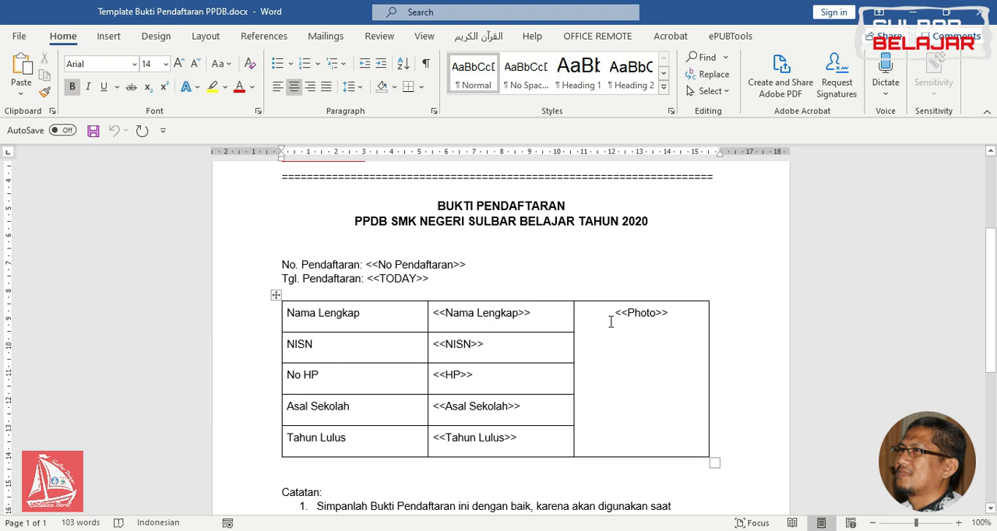
pyautogui.moveTo(992, 258); pyautogui.dragTo(992, 209)
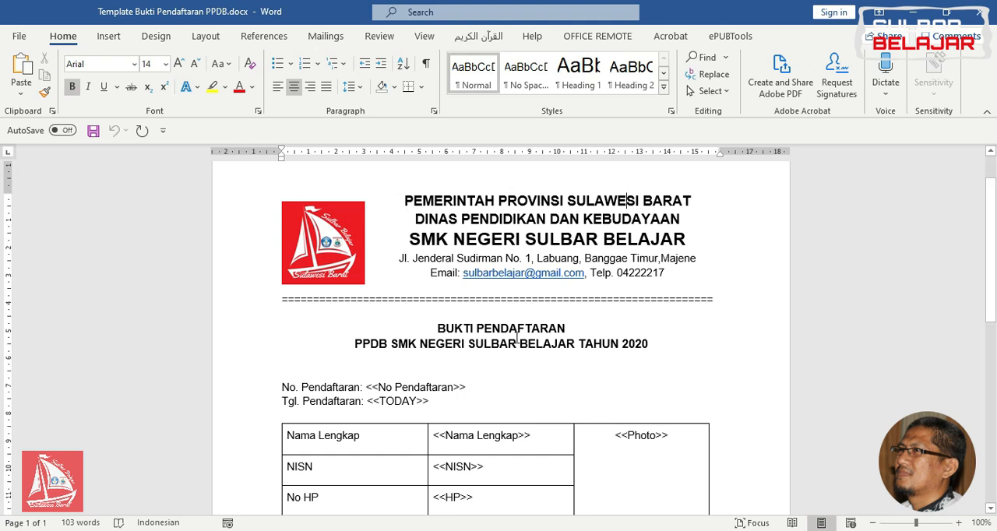
pyautogui.moveTo(991, 248); pyautogui.dragTo(993, 267)
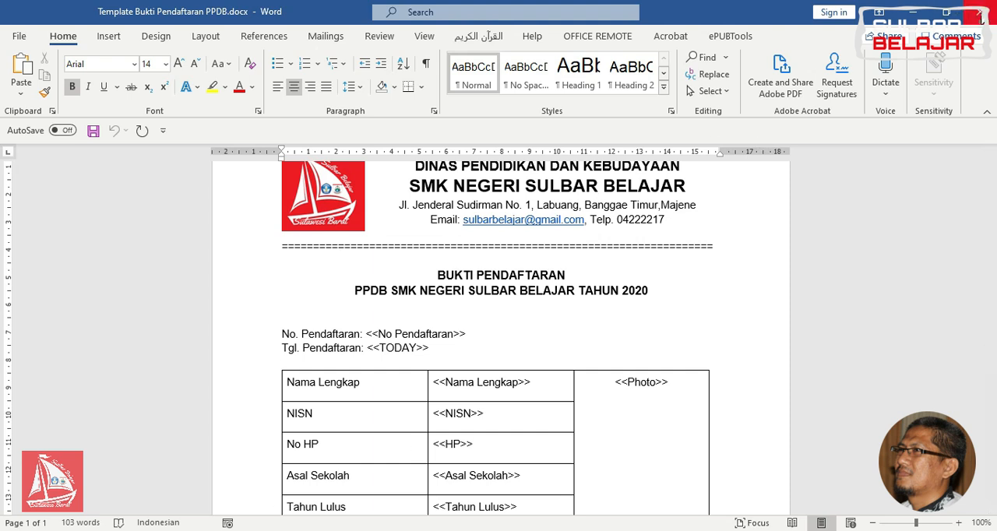
pyautogui.click(979, 12)
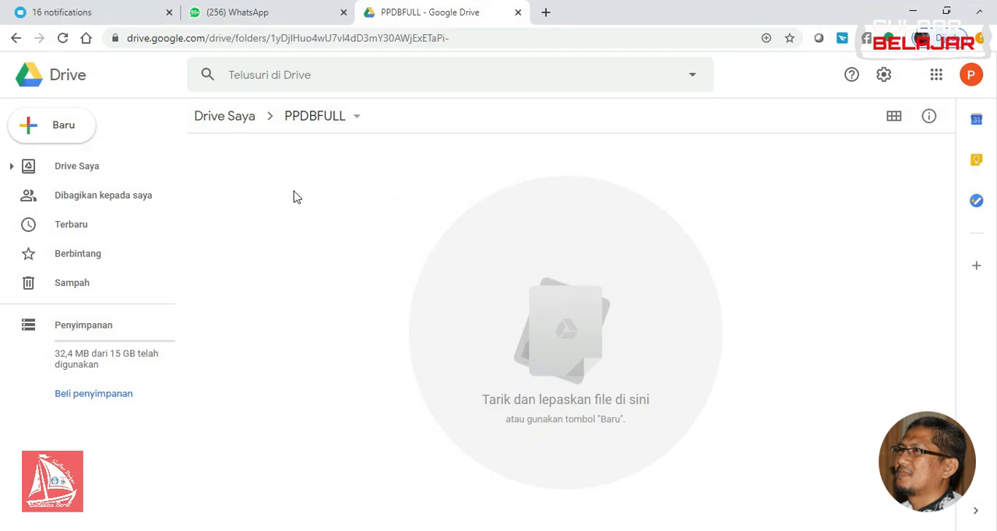
# - Upload Template Bukti Pendaftaran PPDB.docx from the PHOTO + NO REGISTRASI folder in File Explorer into the PPDBFULL Drive folder
pyautogui.click(273, 530)
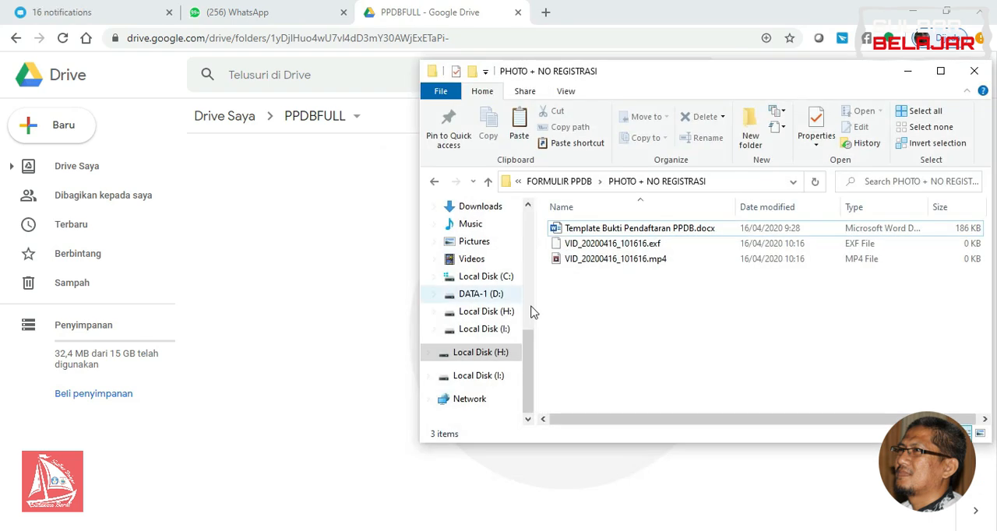
pyautogui.moveTo(635, 233); pyautogui.dragTo(336, 230)
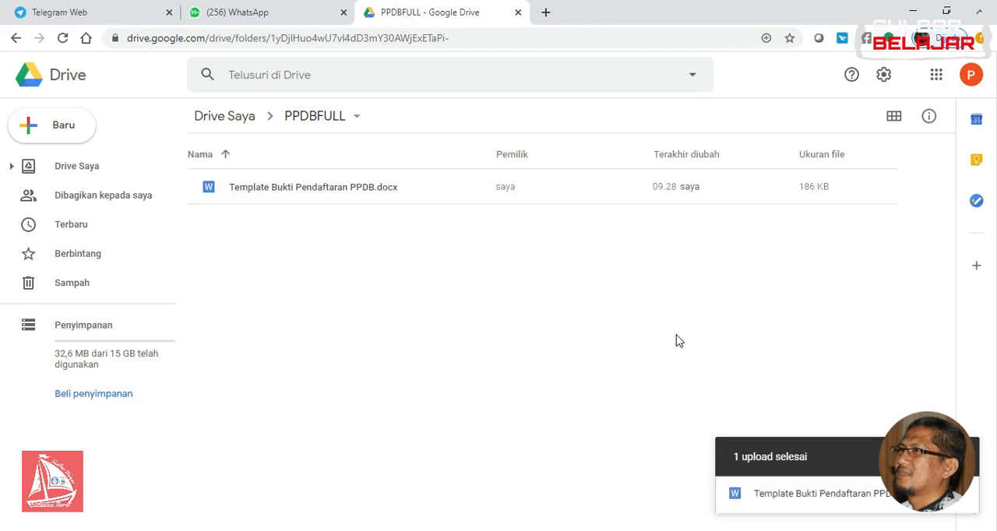
pyautogui.click(346, 253)
# - Preview the uploaded Template Bukti Pendaftaran PPDB.docx and open it with Google Docs
pyautogui.click(339, 195)
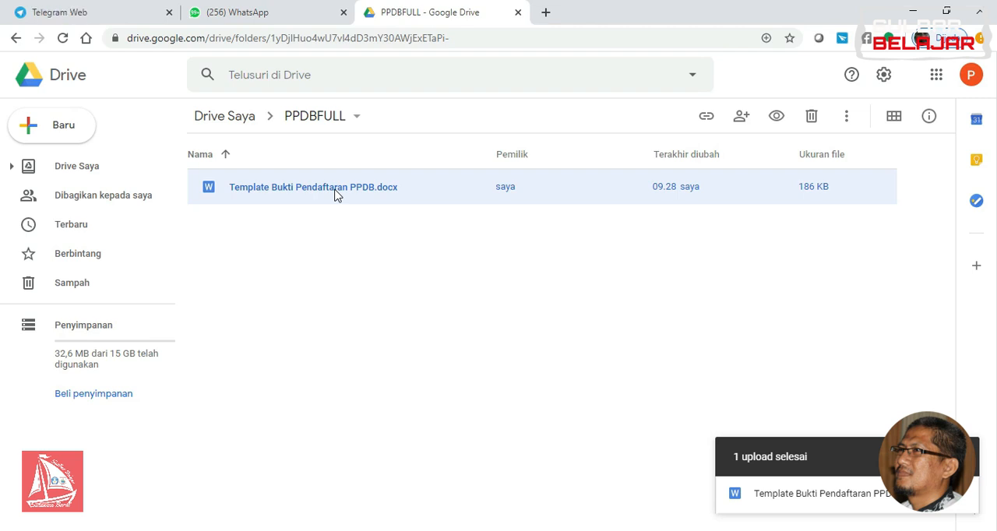
pyautogui.doubleClick(335, 195)
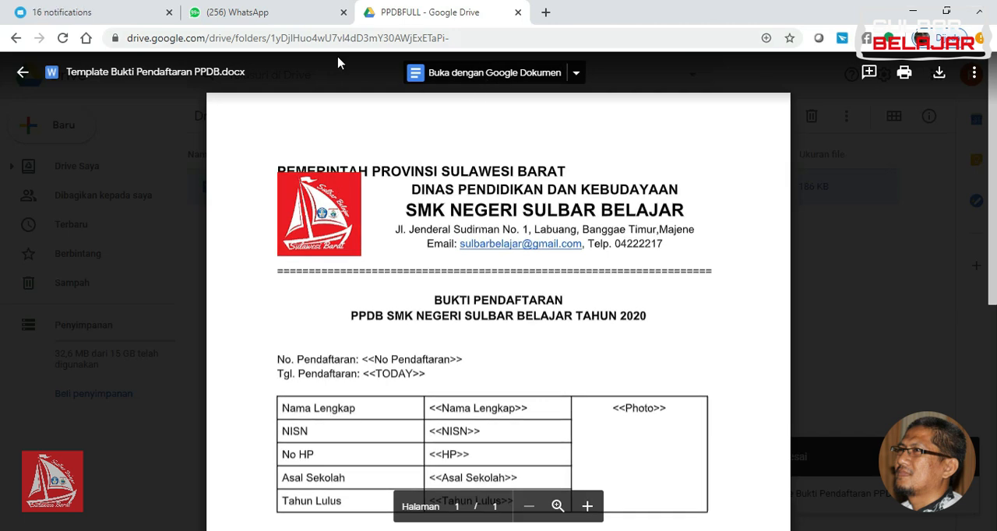
pyautogui.click(576, 75)
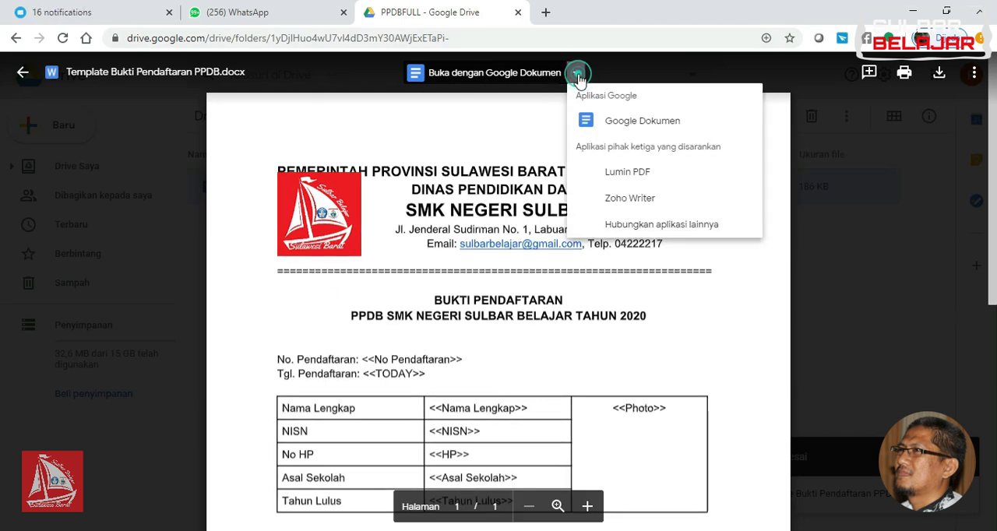
pyautogui.click(660, 123)
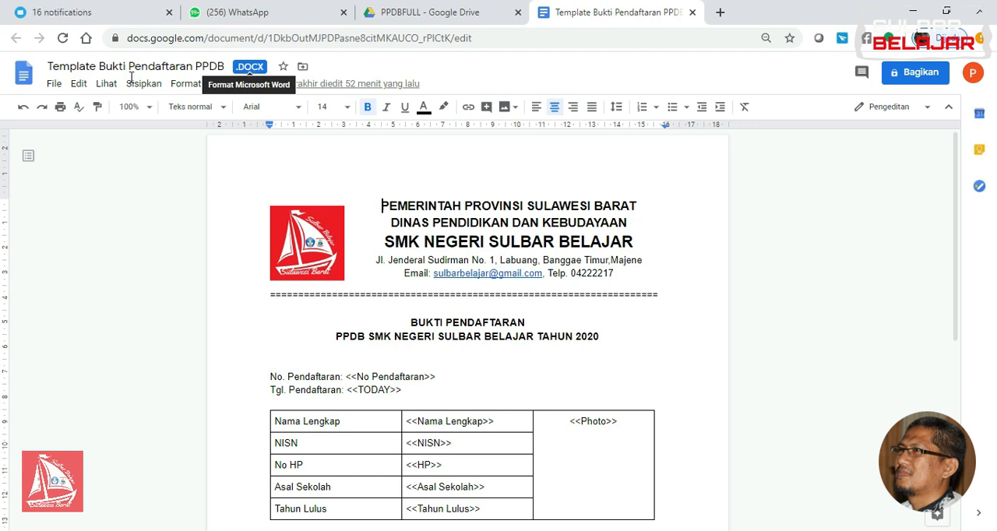
# - Save the Word template as a Google Docs document and close the original .DOCX version, keeping the converted one open
pyautogui.click(52, 85)
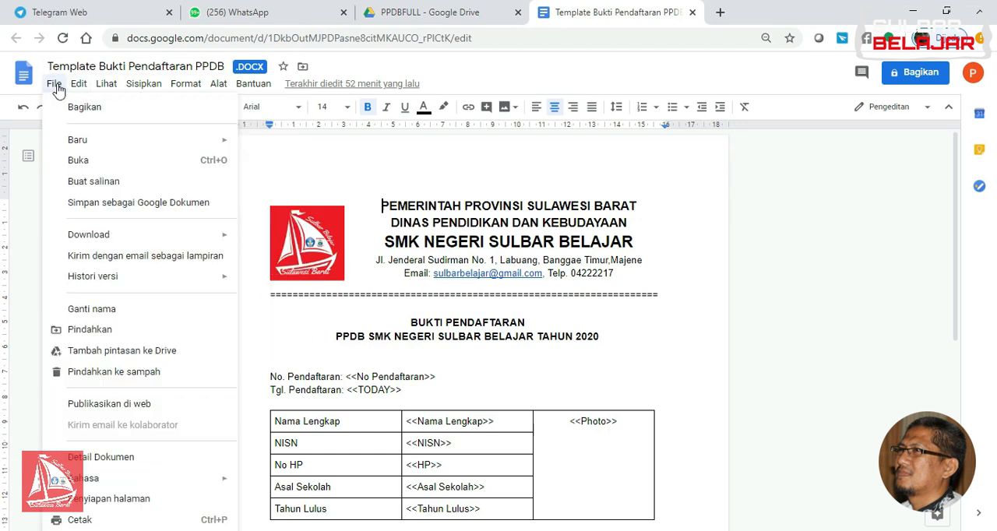
pyautogui.click(92, 204)
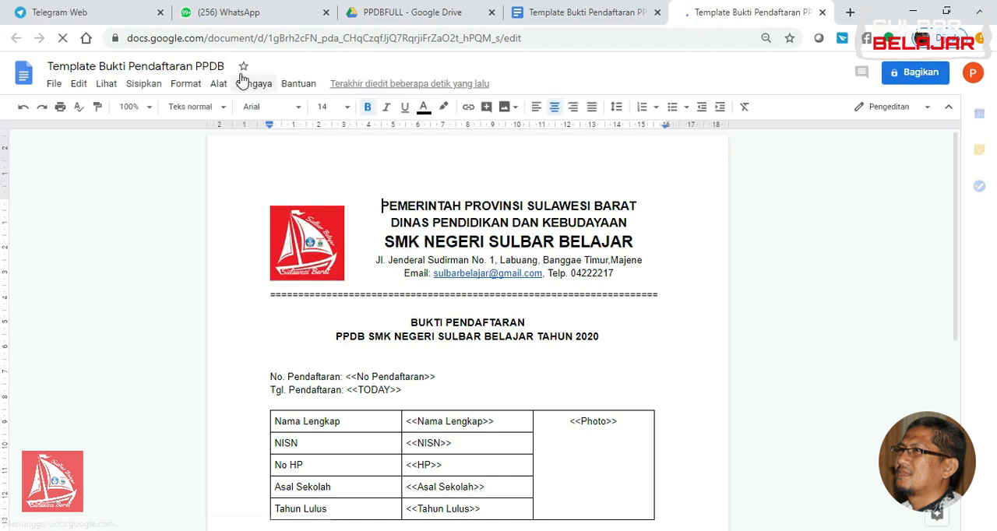
pyautogui.click(586, 12)
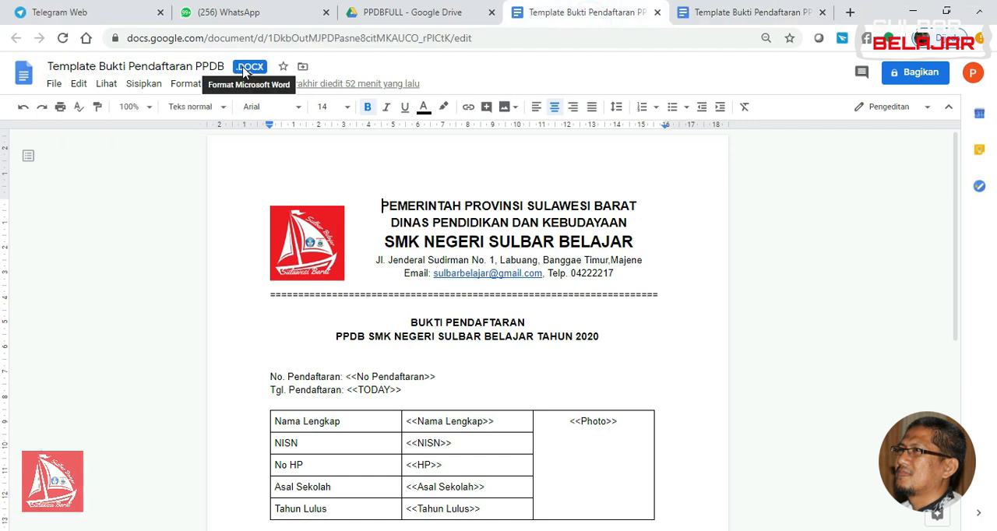
pyautogui.click(657, 13)
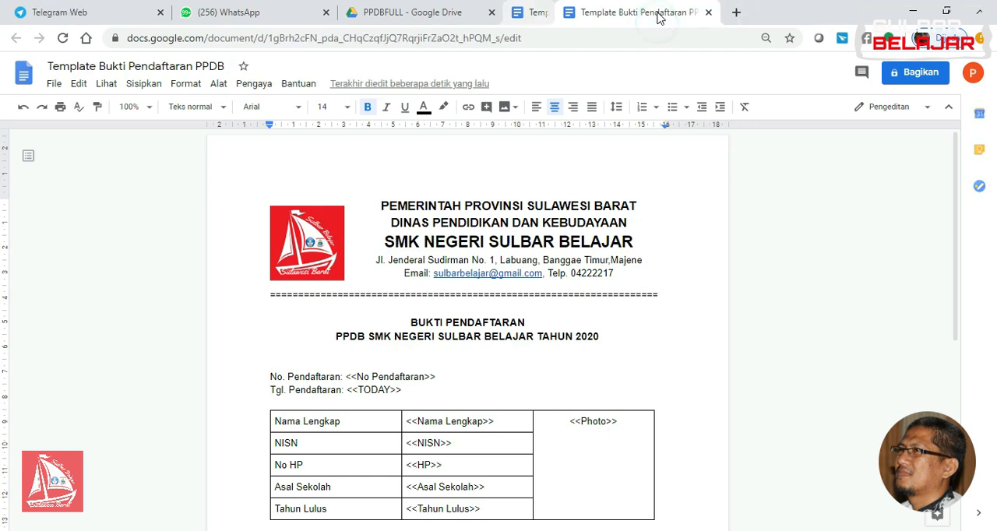
pyautogui.click(461, 363)
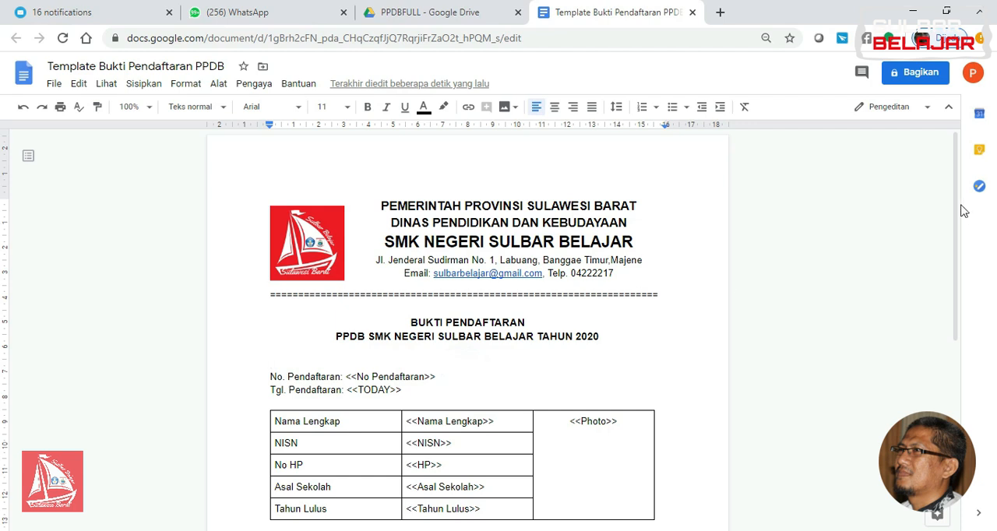
pyautogui.moveTo(958, 204)
pyautogui.mouseDown()
pyautogui.moveTo(956, 405)
pyautogui.moveTo(947, 195)
pyautogui.mouseUp()
# - Return to the PPDBFULL folder in Drive and delete the file Template Bukti Pendaftaran PPDB.docx
pyautogui.click(436, 14)
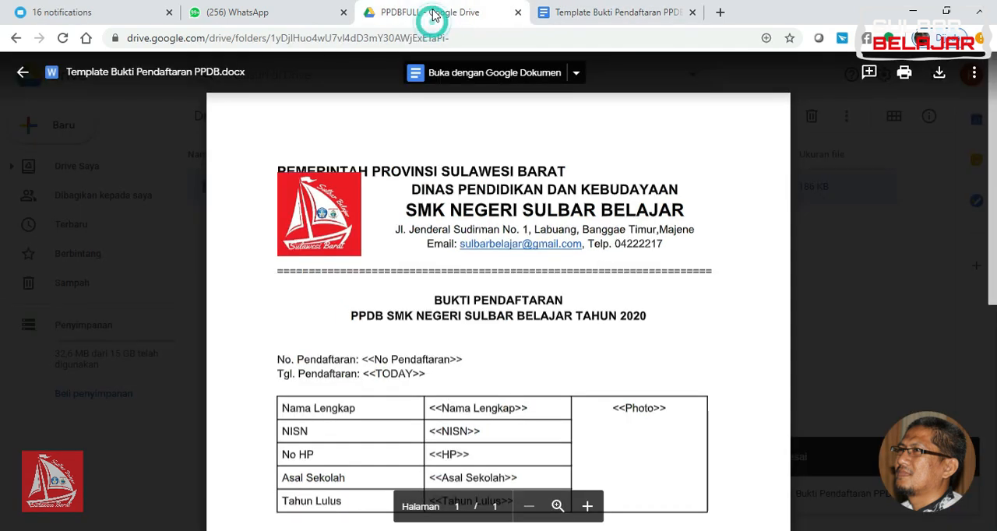
pyautogui.click(23, 72)
pyautogui.click(325, 311)
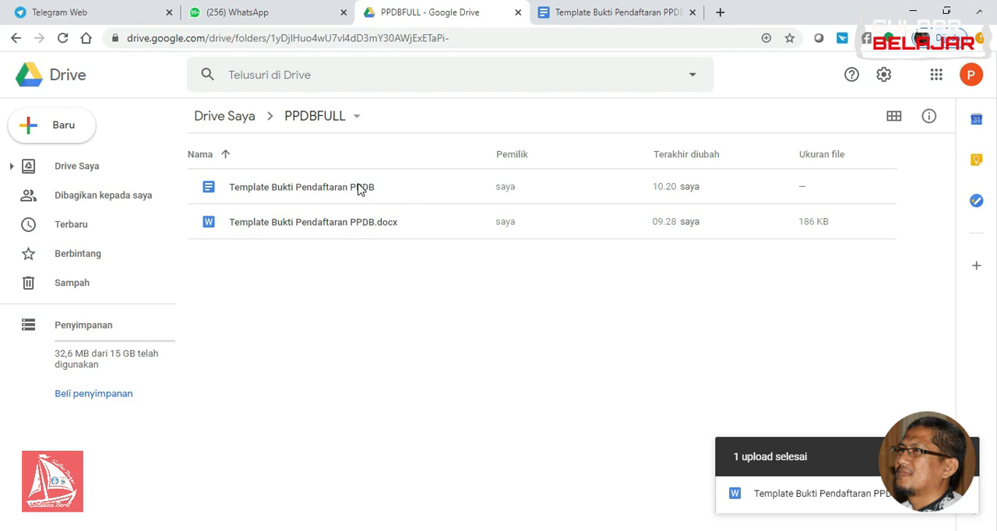
pyautogui.click(361, 226)
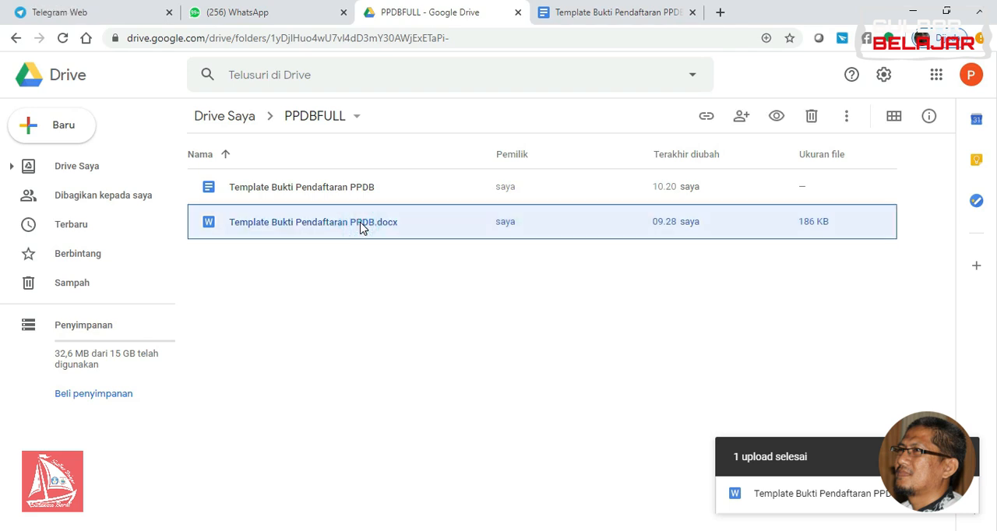
pyautogui.press('Delete')
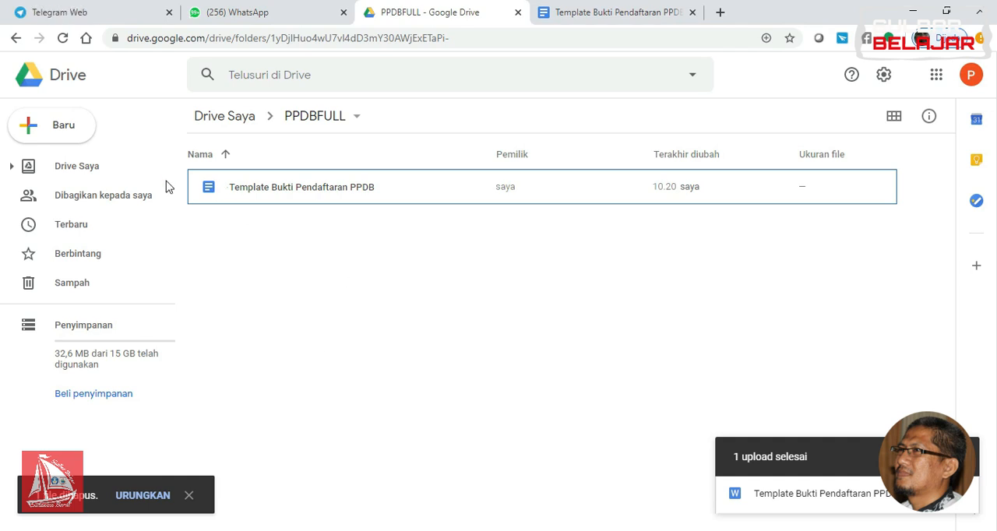
# - Create a subfolder named buktifull inside the PPDBFULL folder
pyautogui.click(59, 127)
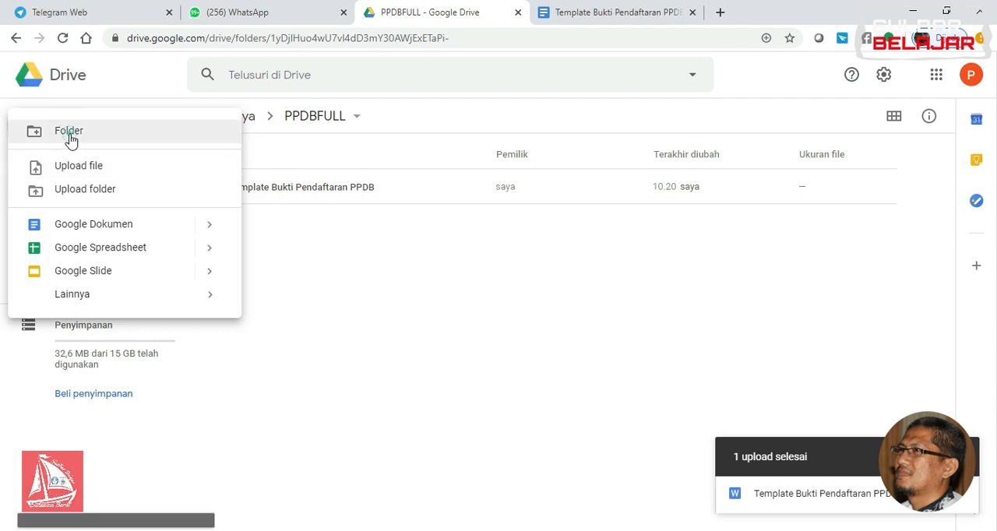
pyautogui.click(69, 132)
pyautogui.write('BU')
pyautogui.press('BackSpace')
pyautogui.press('BackSpace')
pyautogui.write('buktipendaftaran')
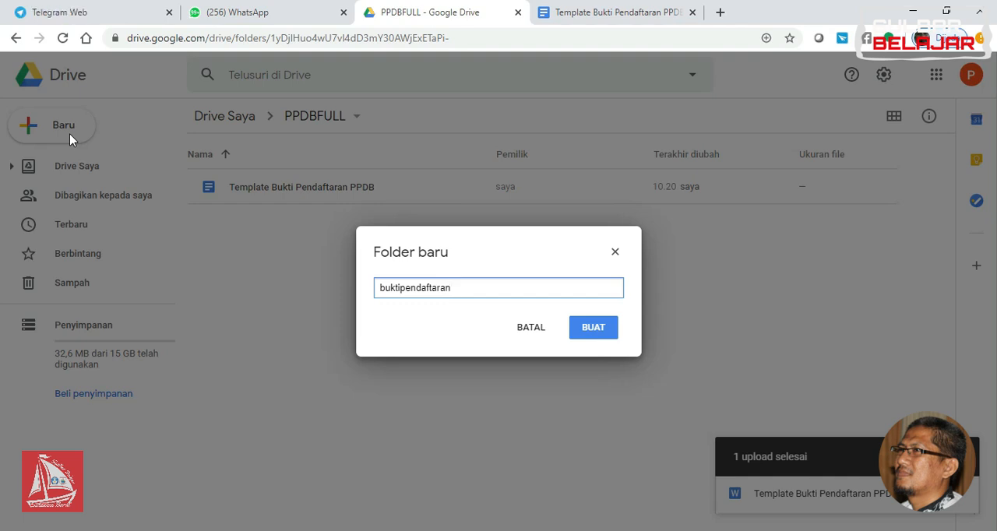
pyautogui.press('BackSpace')
pyautogui.press('BackSpace')
pyautogui.press('BackSpace')
pyautogui.press('BackSpace')
pyautogui.press('BackSpace')
pyautogui.press('BackSpace')
pyautogui.press('BackSpace')
pyautogui.press('BackSpace')
pyautogui.press('BackSpace')
pyautogui.press('BackSpace')
pyautogui.press('BackSpace')
pyautogui.write('full')
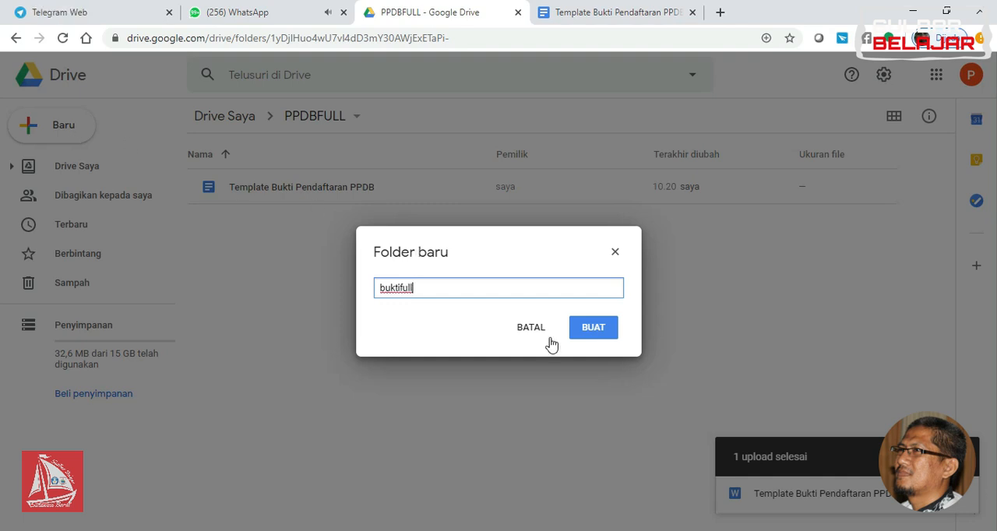
pyautogui.click(594, 328)
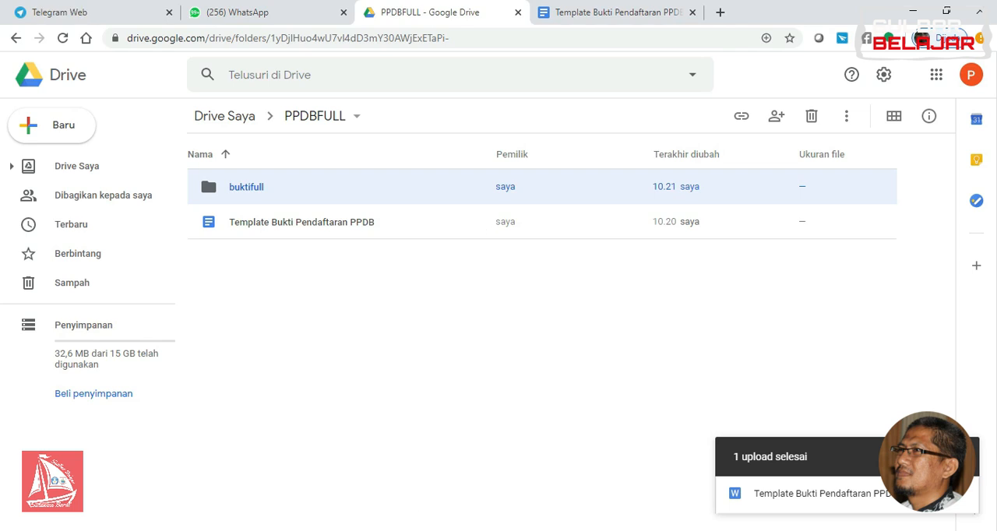
# - Review the PPDB ONLINE FULL MANTAP outline in Notepad and the converted template, and return to the PPDBFULL folder in Drive
pyautogui.hotkey('alt', 'Tab')
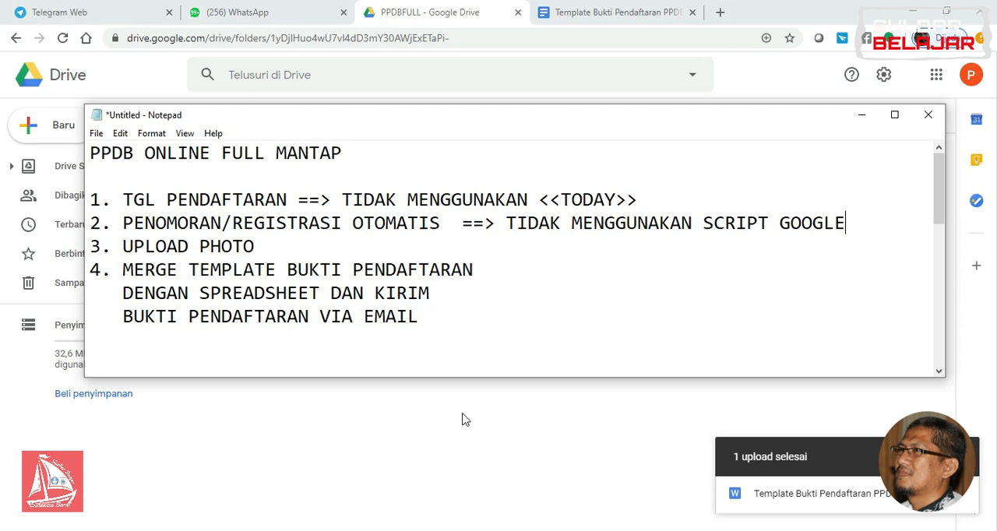
pyautogui.click(593, 15)
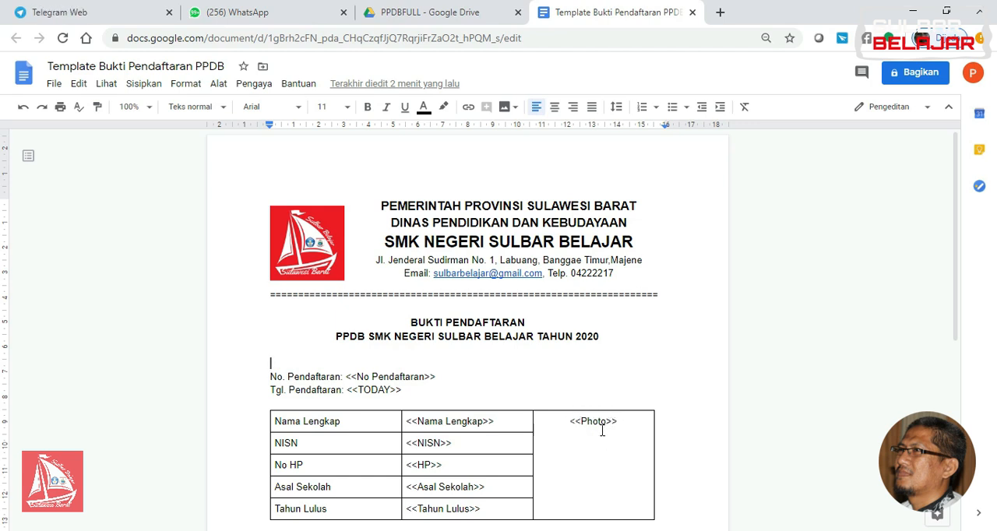
pyautogui.click(451, 13)
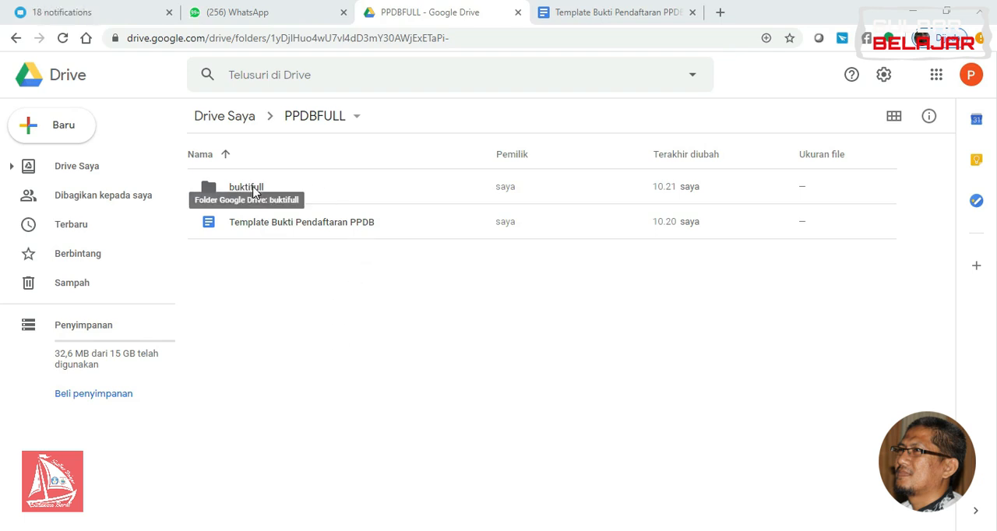
pyautogui.click(373, 349)
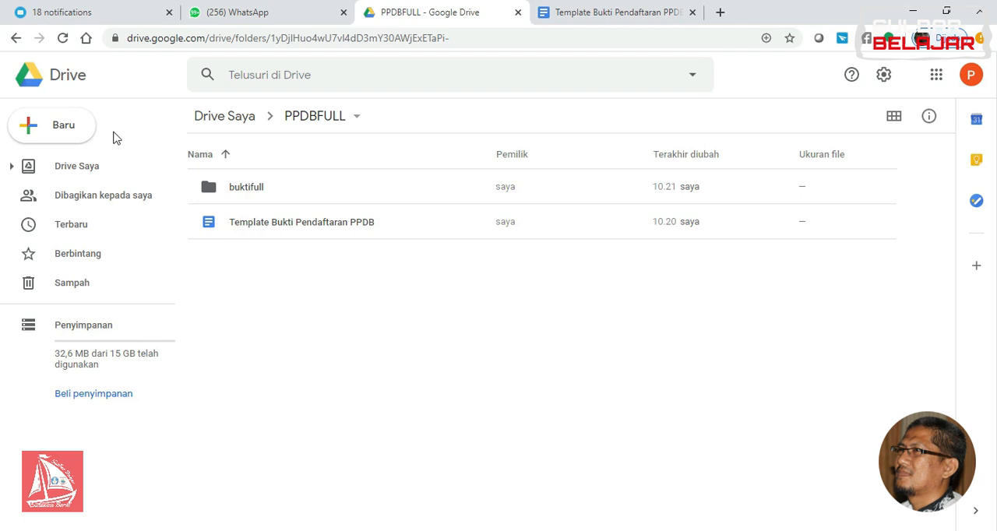
# - Create a new blank Google Form inside the PPDBFULL folder
pyautogui.click(61, 128)
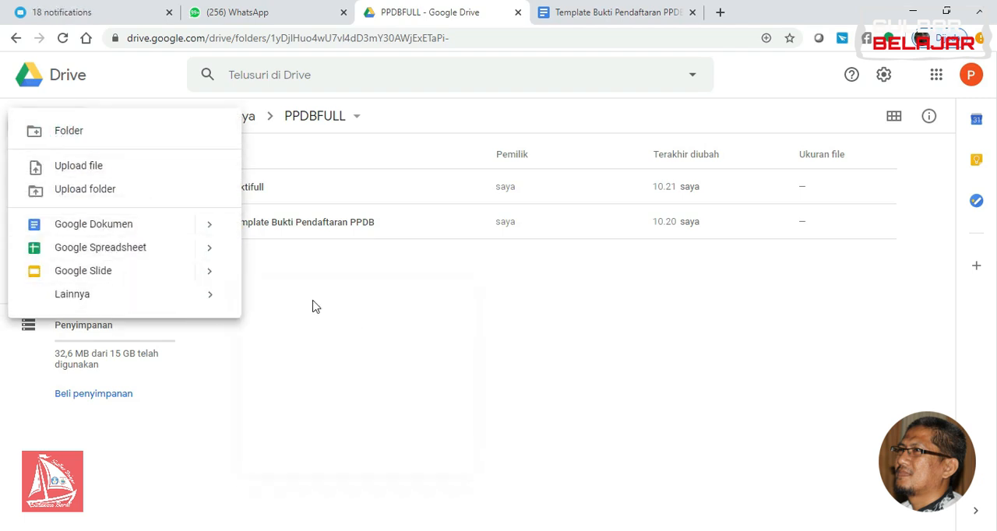
pyautogui.moveTo(211, 300)
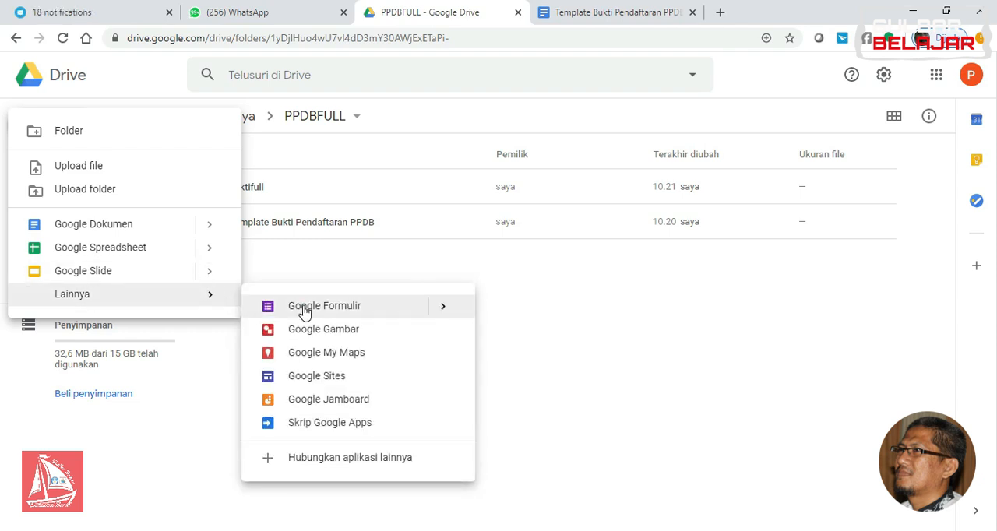
pyautogui.click(304, 310)
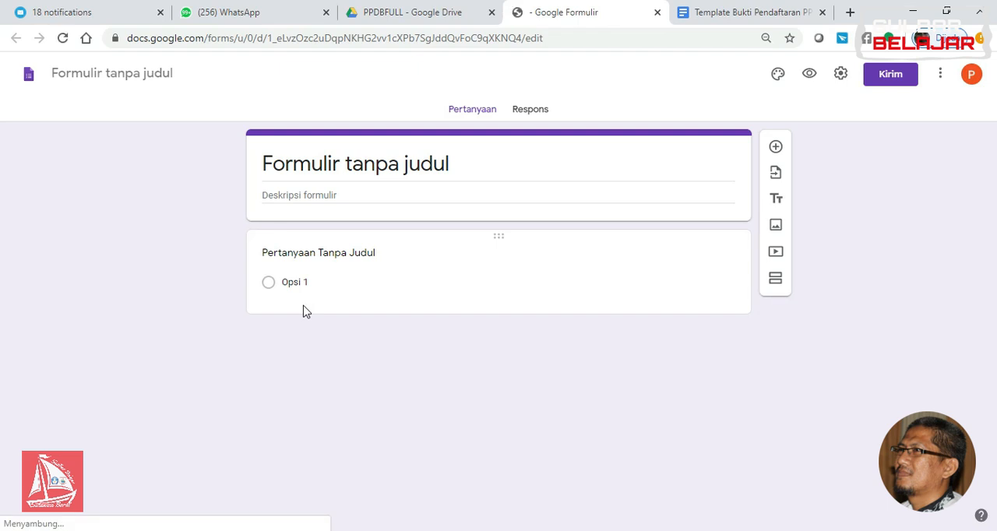
# - Name the form file "Formulir Formulir PPDB Online FULL" and apply the same name as the form's title
pyautogui.click(129, 78)
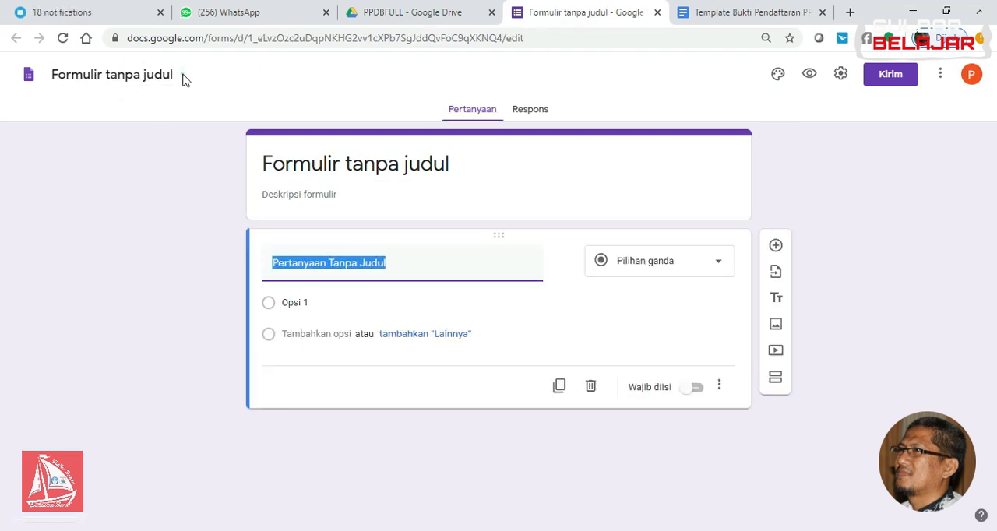
pyautogui.click(179, 75)
pyautogui.click(177, 75)
pyautogui.press('BackSpace')
pyautogui.press('BackSpace')
pyautogui.press('BackSpace')
pyautogui.press('BackSpace')
pyautogui.press('BackSpace')
pyautogui.press('BackSpace')
pyautogui.press('BackSpace')
pyautogui.press('BackSpace')
pyautogui.press('BackSpace')
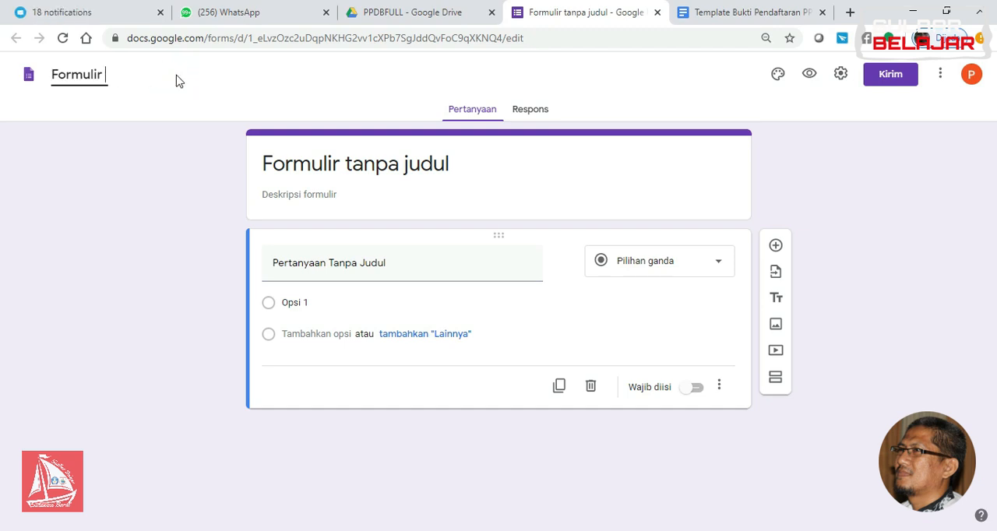
pyautogui.write('Formulir PPDB Online FULL')
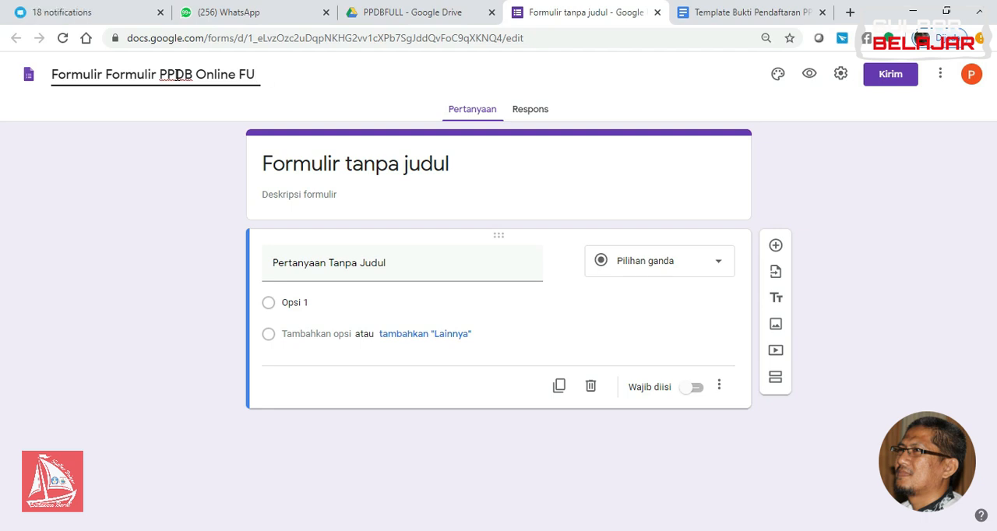
pyautogui.click(388, 162)
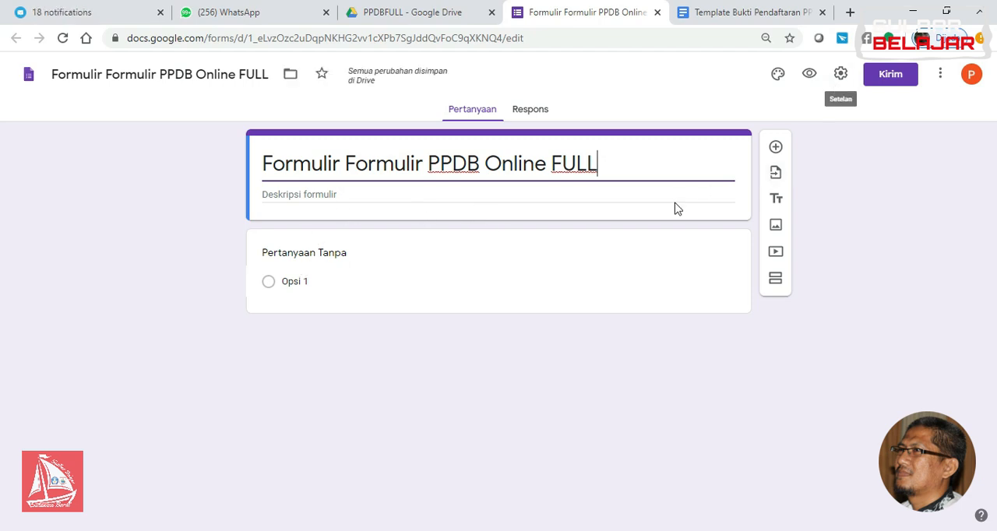
# - Turn the untitled first question into a required short-answer question titled "Nama Lengkap"
pyautogui.click(316, 255)
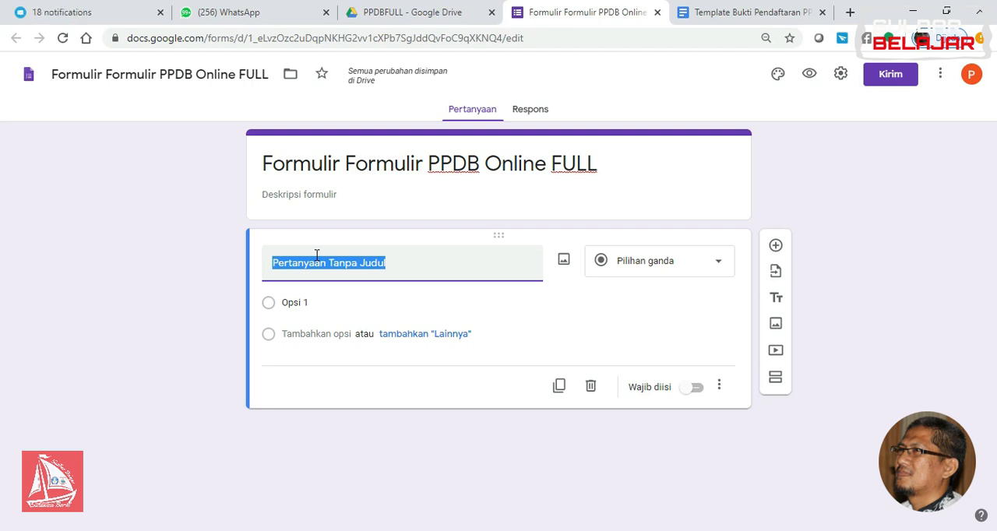
pyautogui.write('Nama Lengkap')
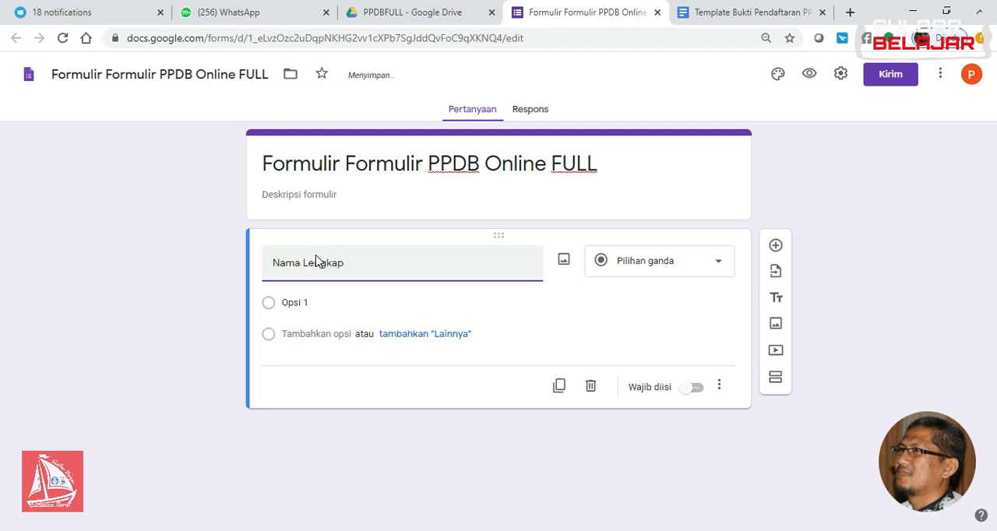
pyautogui.click(695, 366)
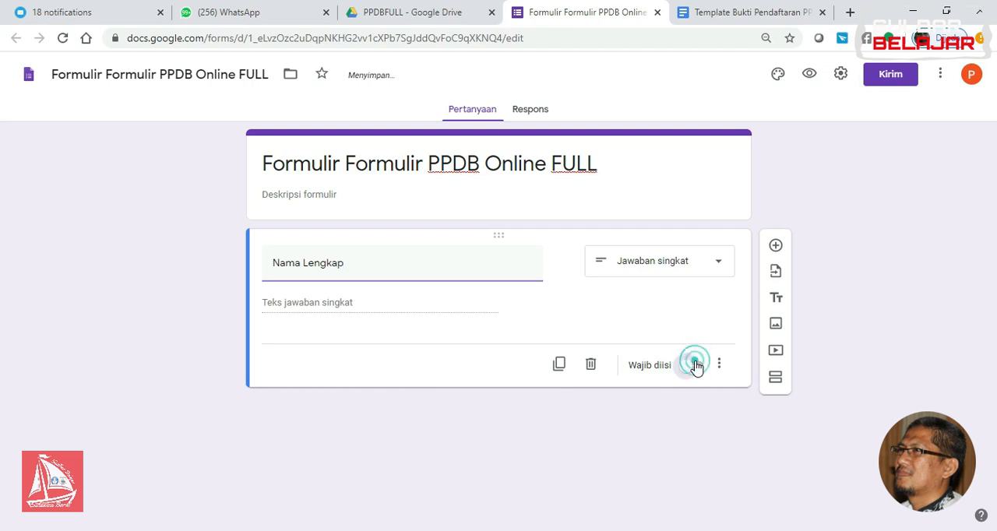
# - Check the fields in the registration-proof template and add a required short-answer question titled "NISN" to the form
pyautogui.click(776, 248)
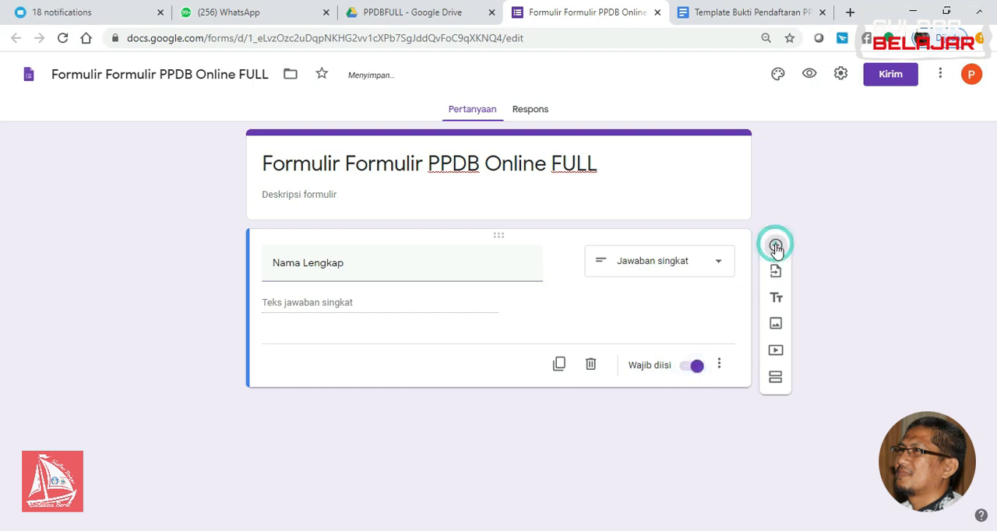
pyautogui.click(703, 13)
pyautogui.moveTo(954, 172); pyautogui.dragTo(955, 245)
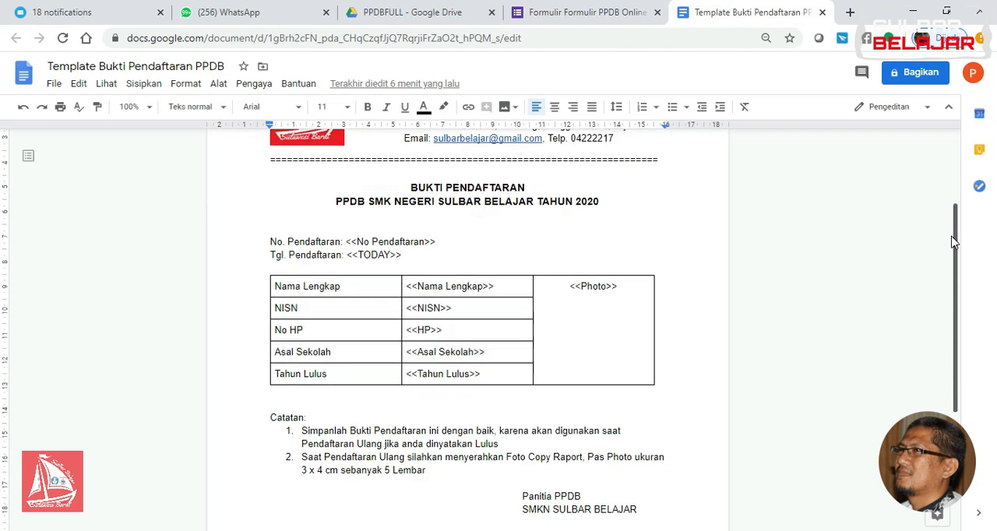
pyautogui.click(558, 14)
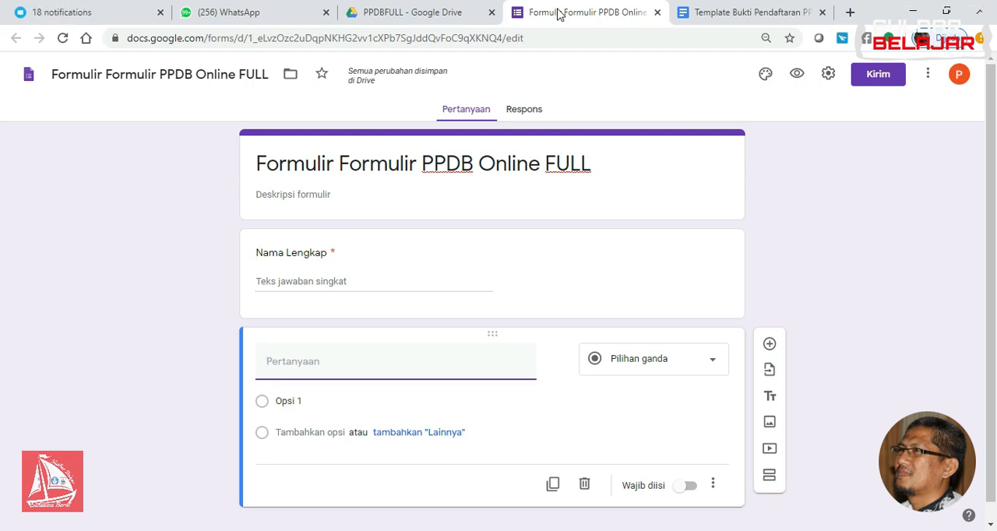
pyautogui.click(721, 13)
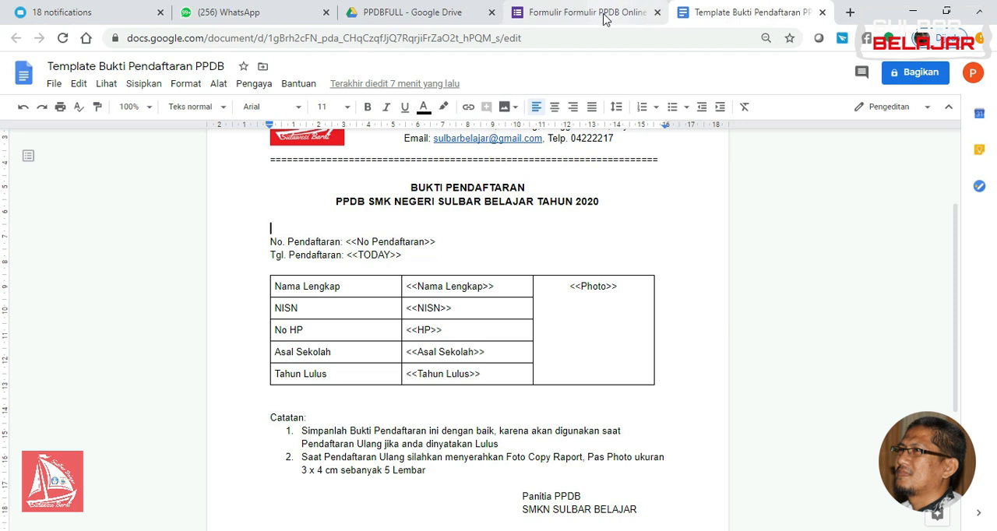
pyautogui.click(606, 13)
pyautogui.write('NISN')
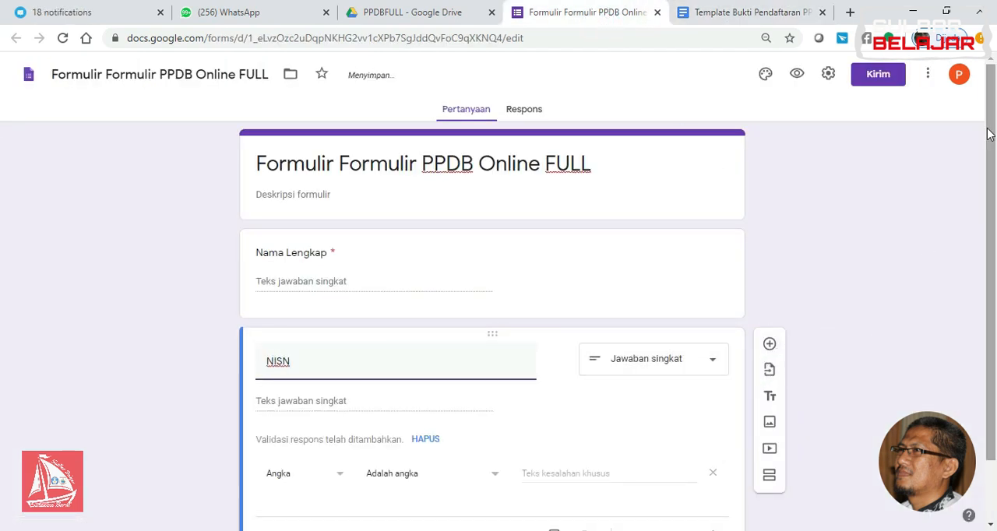
pyautogui.scroll(-1, 986, 133)
pyautogui.click(712, 467)
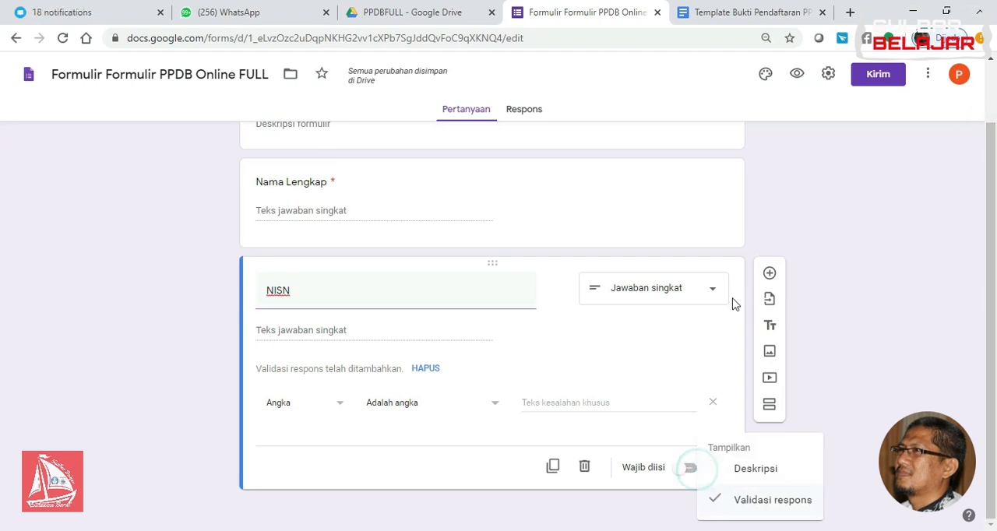
pyautogui.click(690, 468)
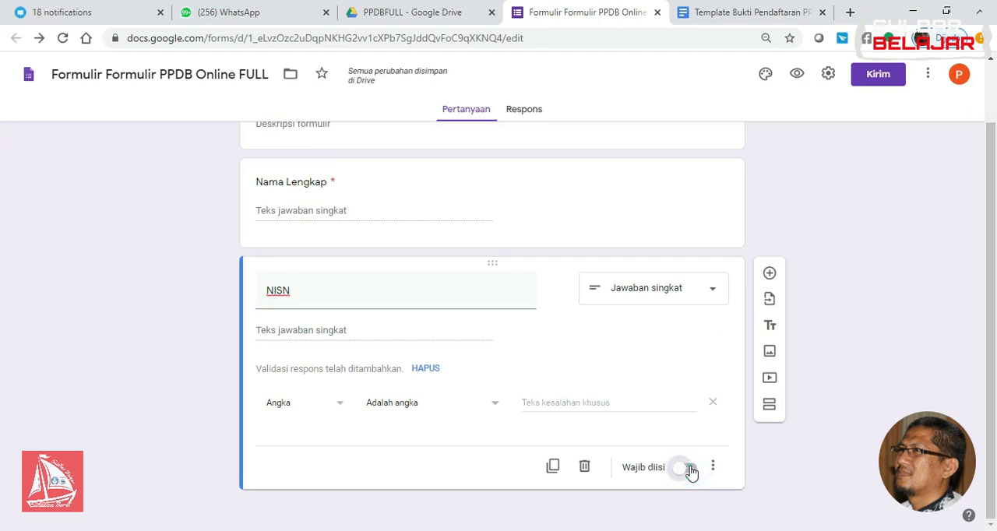
pyautogui.click(690, 468)
# - Add a required paragraph question titled "Alamat" below the NISN question
pyautogui.click(769, 272)
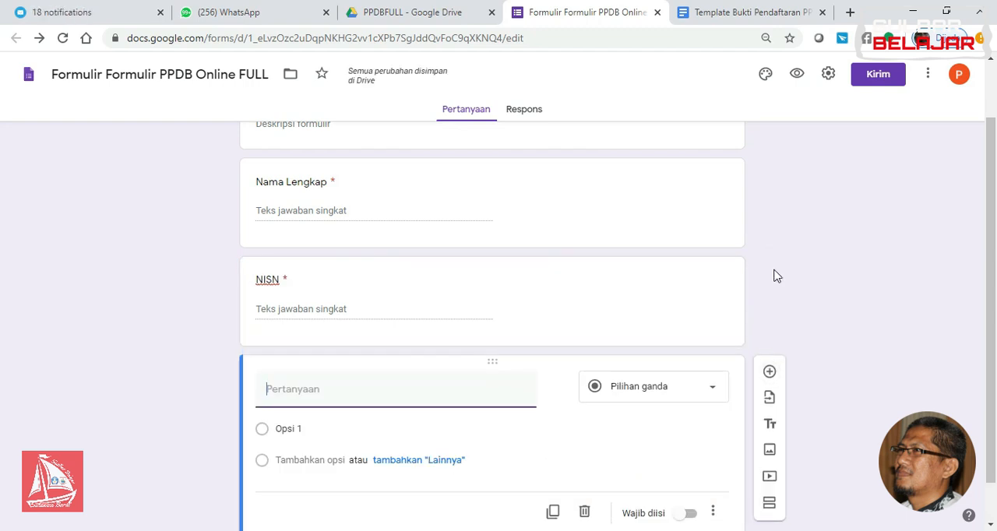
pyautogui.write('ALa')
pyautogui.write('lamat')
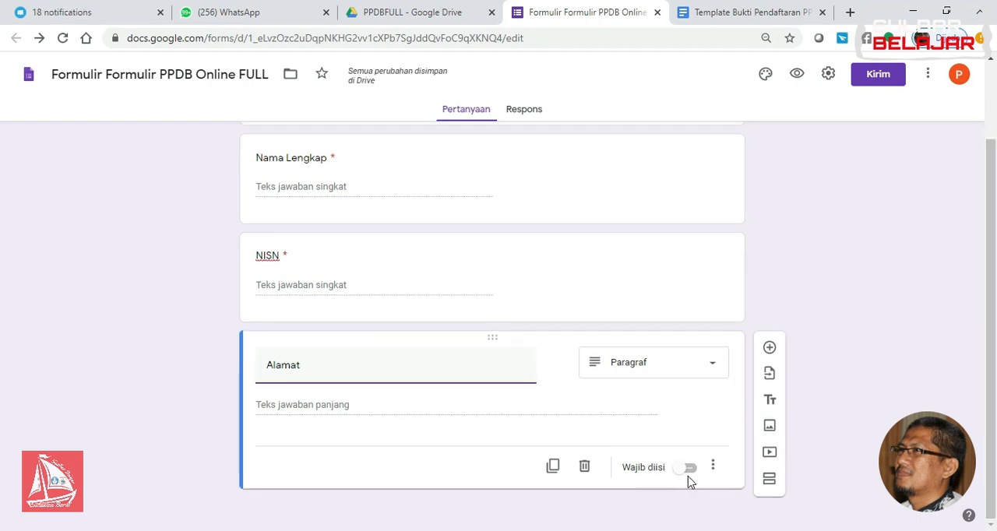
pyautogui.click(689, 469)
# - Add a required short-answer question titled "Email" below the Alamat question
pyautogui.click(770, 348)
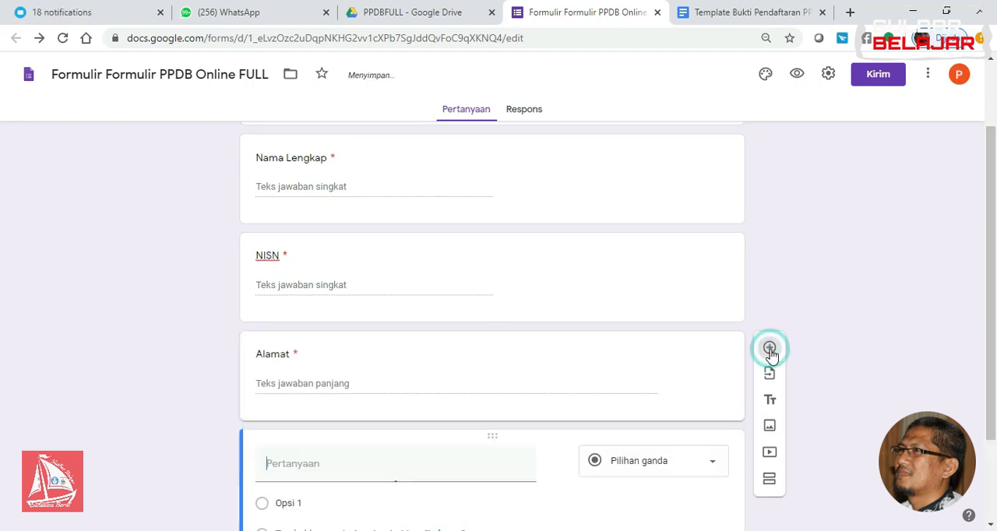
pyautogui.write('Email')
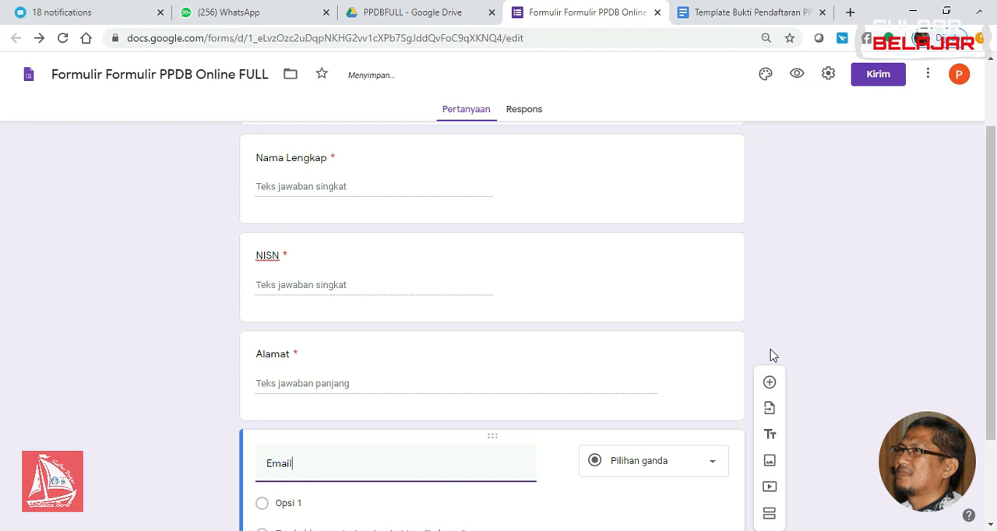
pyautogui.moveTo(990, 356); pyautogui.dragTo(991, 436)
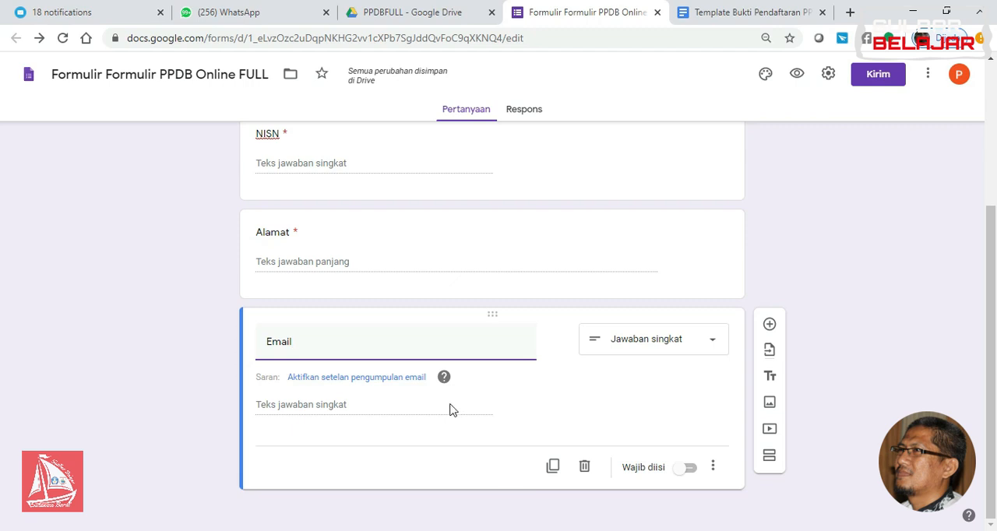
pyautogui.click(689, 469)
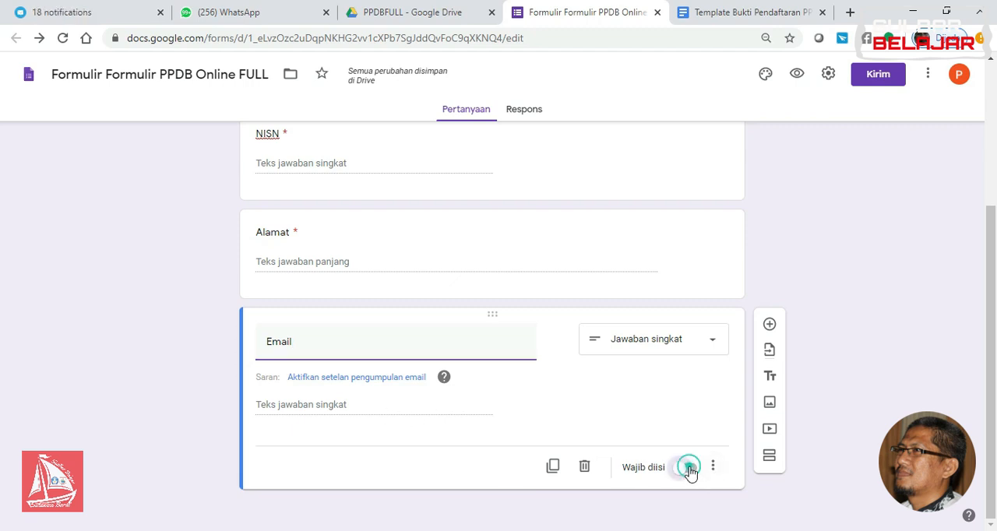
# - Add response validation to the Email question with the type Teks and the condition Alamat email
pyautogui.click(714, 468)
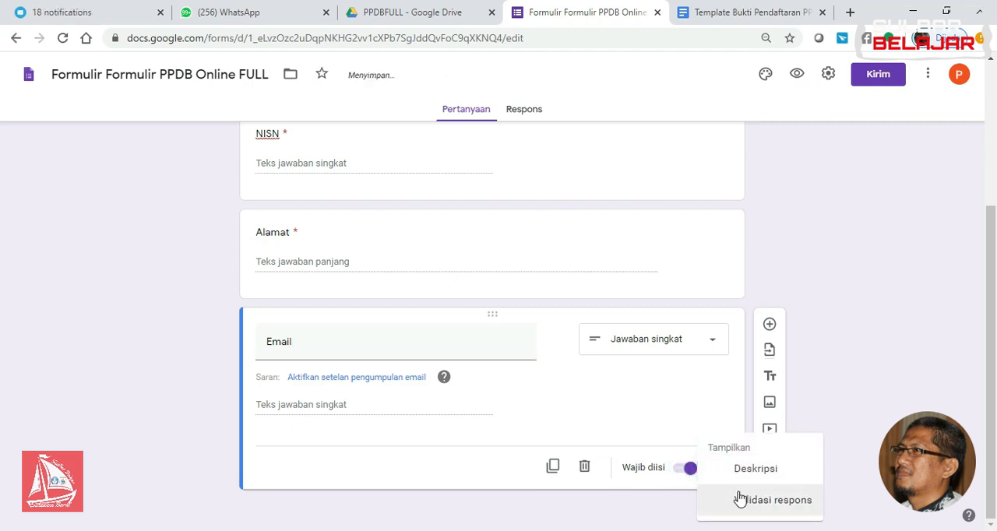
pyautogui.click(741, 498)
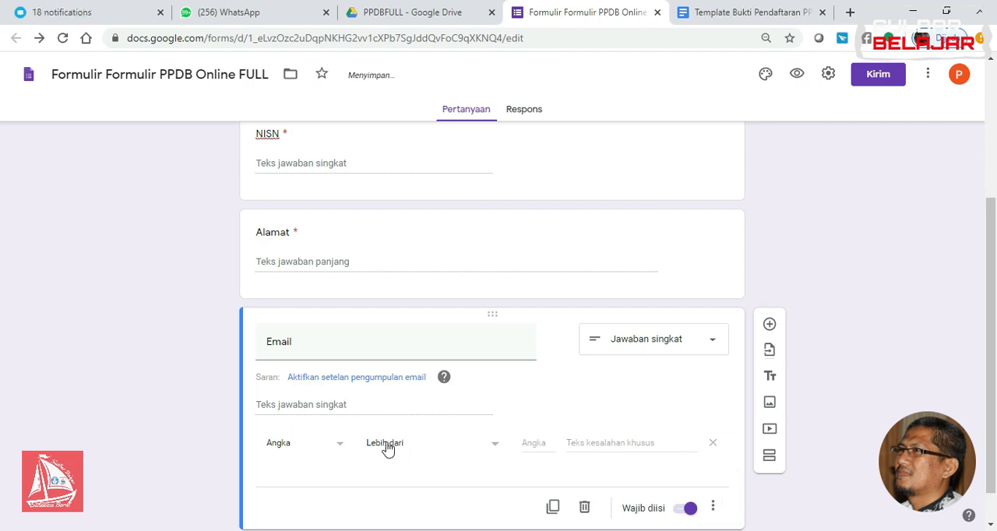
pyautogui.click(341, 445)
pyautogui.click(311, 447)
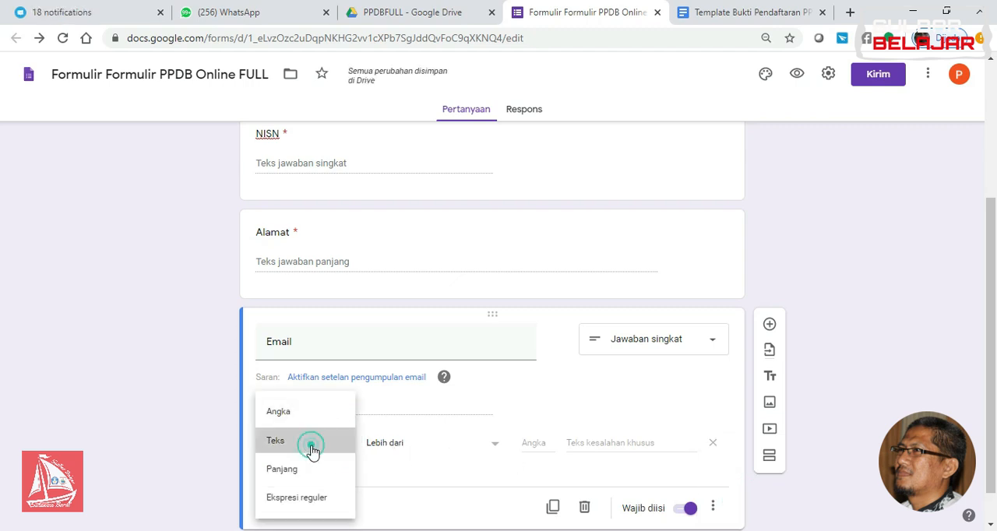
pyautogui.click(412, 447)
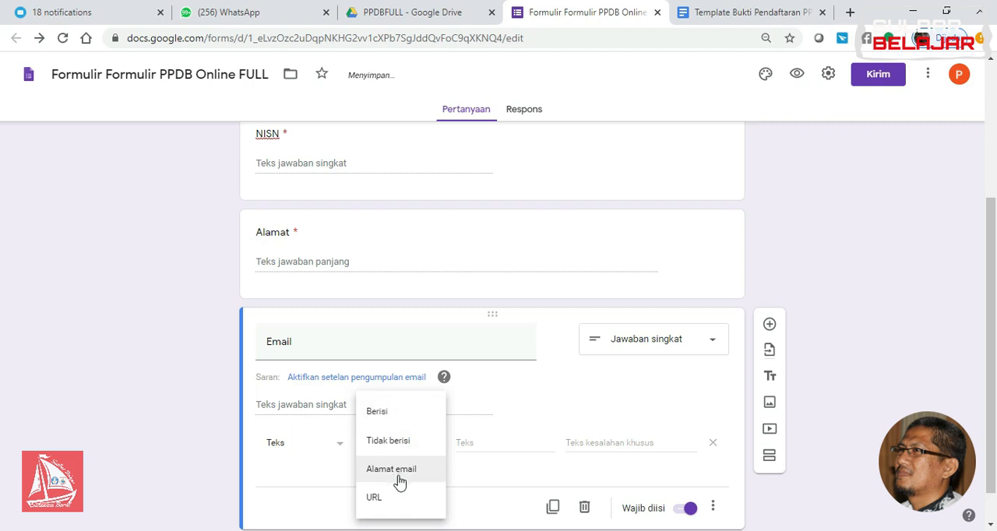
pyautogui.click(398, 478)
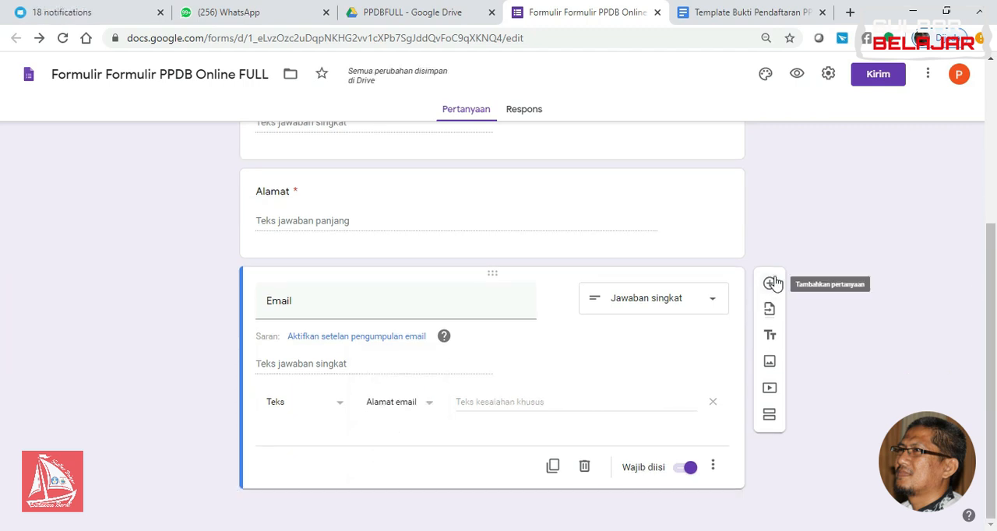
# - Add a required short-answer question titled "No. HP/WA", checking the template's fields along the way
pyautogui.click(769, 284)
pyautogui.write('No. ')
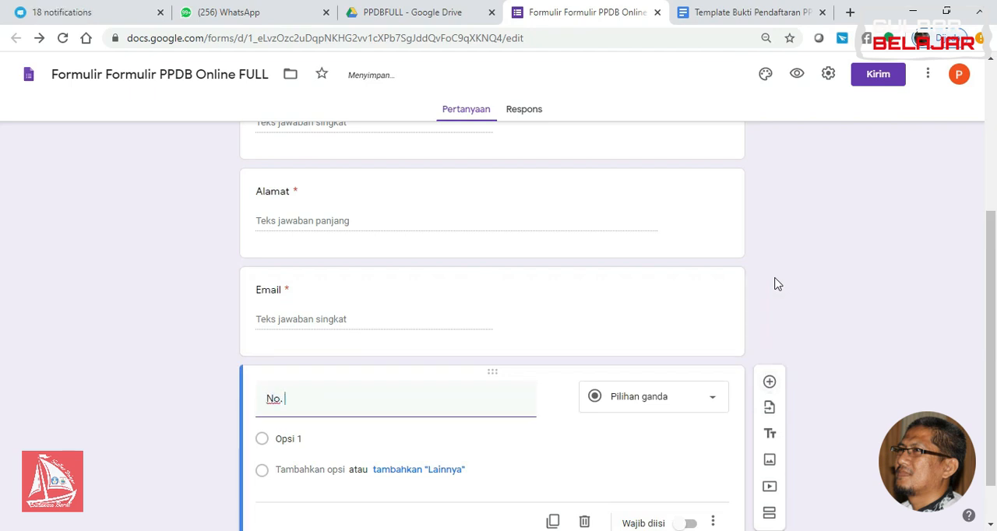
pyautogui.write('HP/WA')
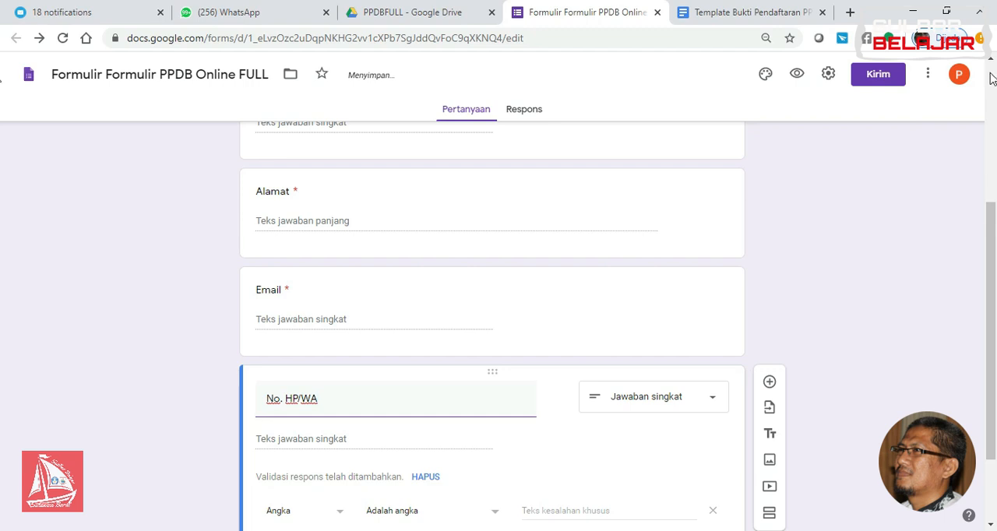
pyautogui.click(750, 13)
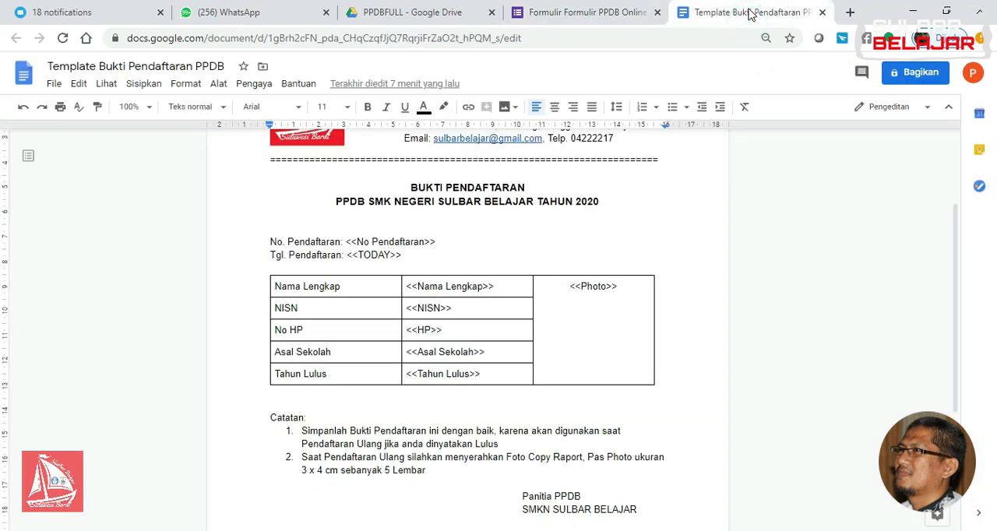
pyautogui.click(585, 13)
pyautogui.scroll(-1, 781, 281)
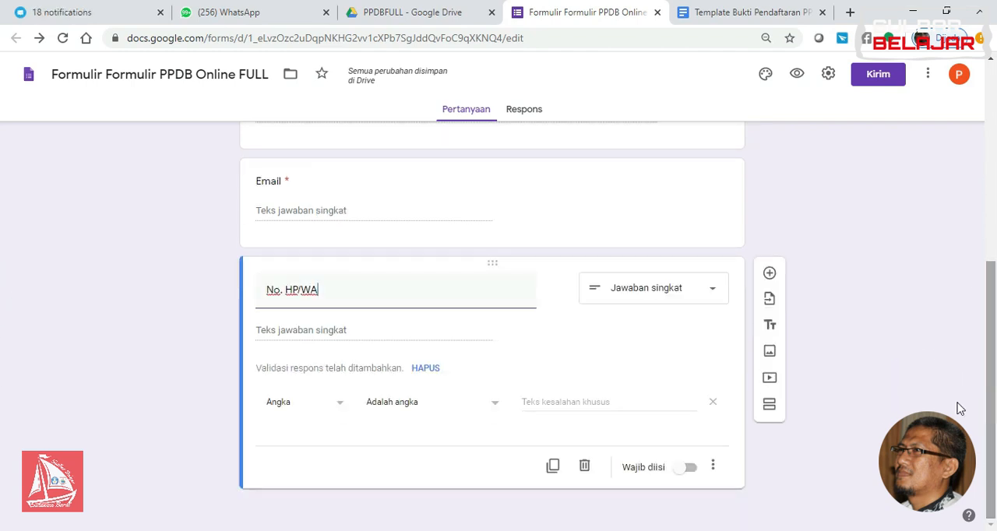
pyautogui.click(690, 468)
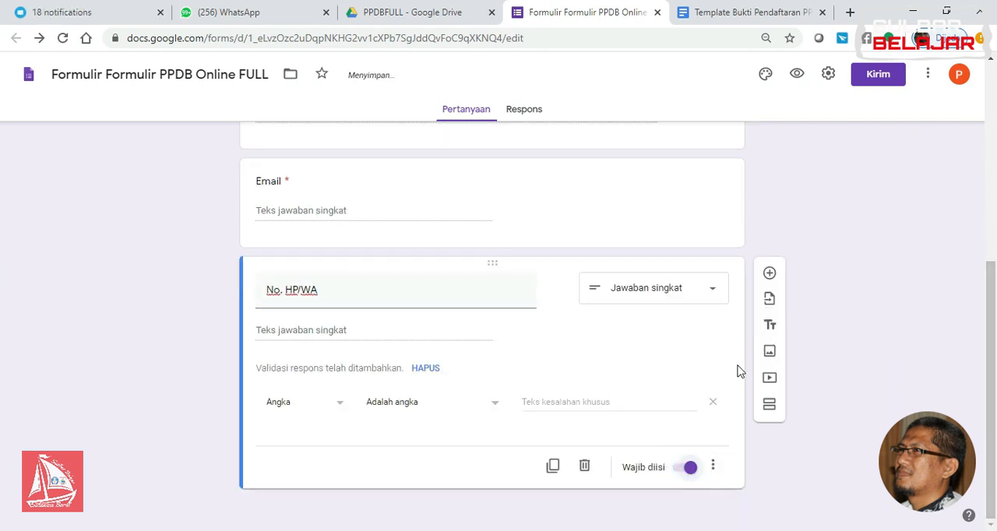
# - Add a required short-answer question titled "Nama Sekolah Asal" below the No. HP/WA question
pyautogui.click(773, 275)
pyautogui.write('Asal Sekola')
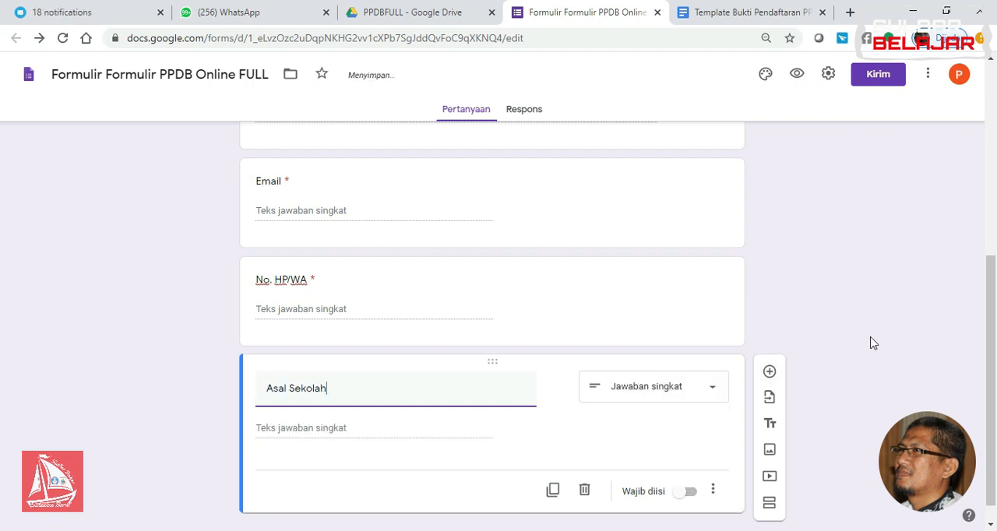
pyautogui.write('h')
pyautogui.press('BackSpace')
pyautogui.press('BackSpace')
pyautogui.press('BackSpace')
pyautogui.press('BackSpace')
pyautogui.press('BackSpace')
pyautogui.press('BackSpace')
pyautogui.press('BackSpace')
pyautogui.press('BackSpace')
pyautogui.press('BackSpace')
pyautogui.press('BackSpace')
pyautogui.press('BackSpace')
pyautogui.press('BackSpace')
pyautogui.write('Nam')
pyautogui.press('BackSpace')
pyautogui.press('BackSpace')
pyautogui.press('BackSpace')
pyautogui.write('SeNama Sekolah Asal')
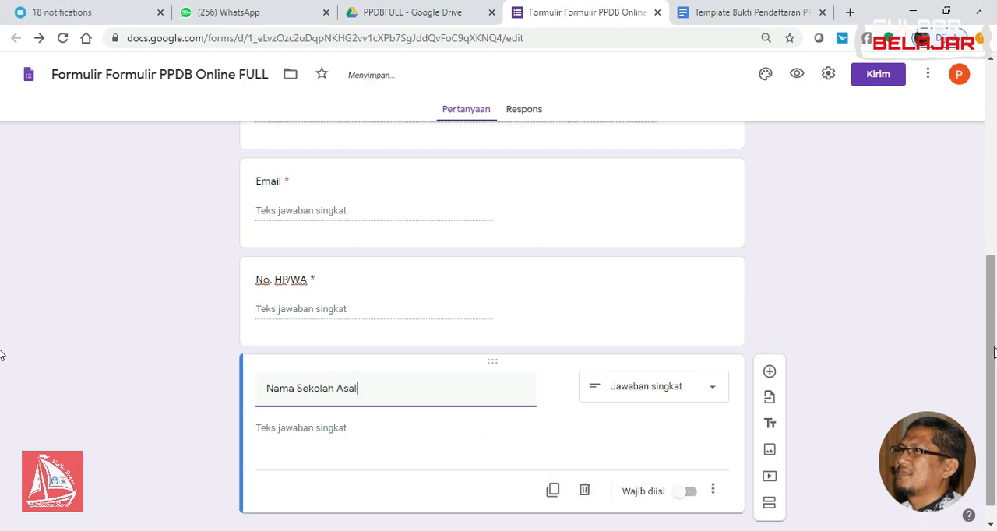
pyautogui.scroll(-1, 993, 352)
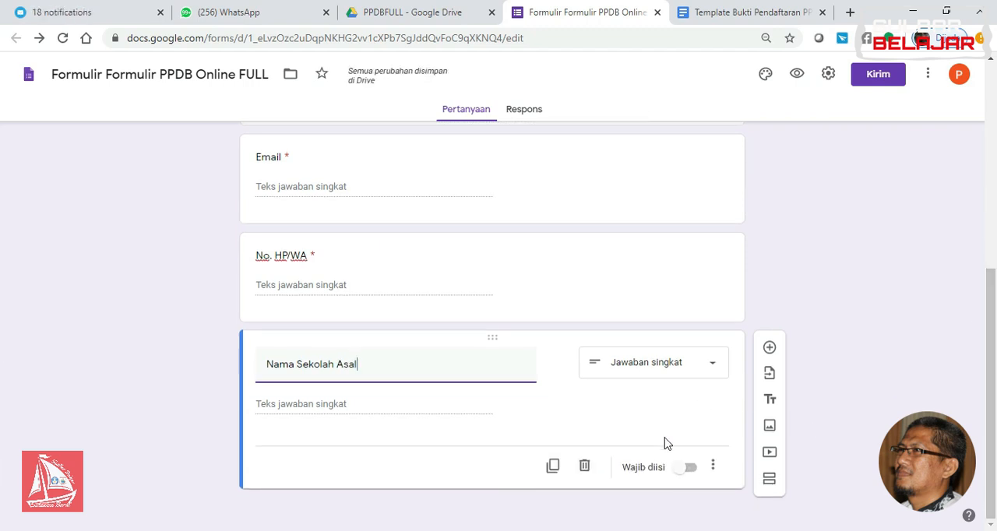
pyautogui.click(690, 467)
# - Add a question titled "Tahun Lulus" below Nama Sekolah Asal and make it a Drop-down question
pyautogui.click(769, 348)
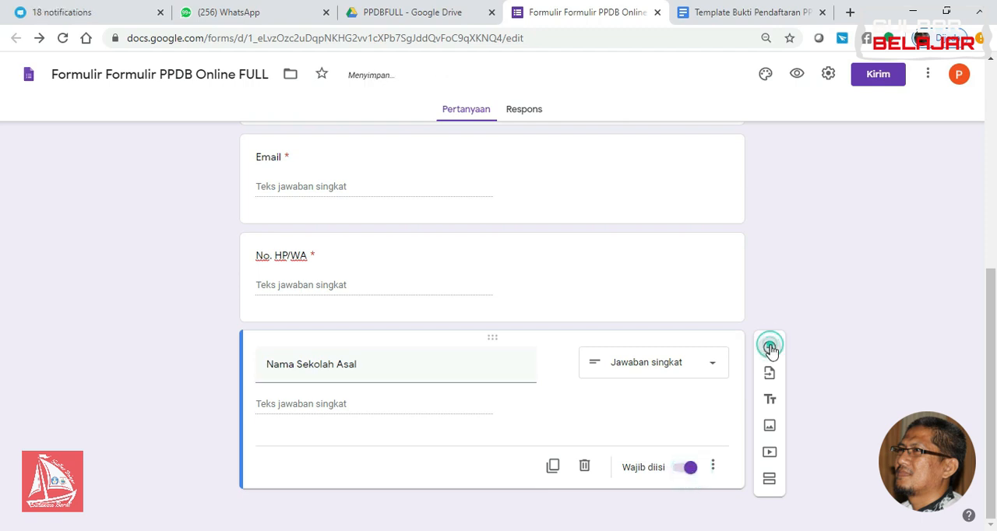
pyautogui.write('Thaun')
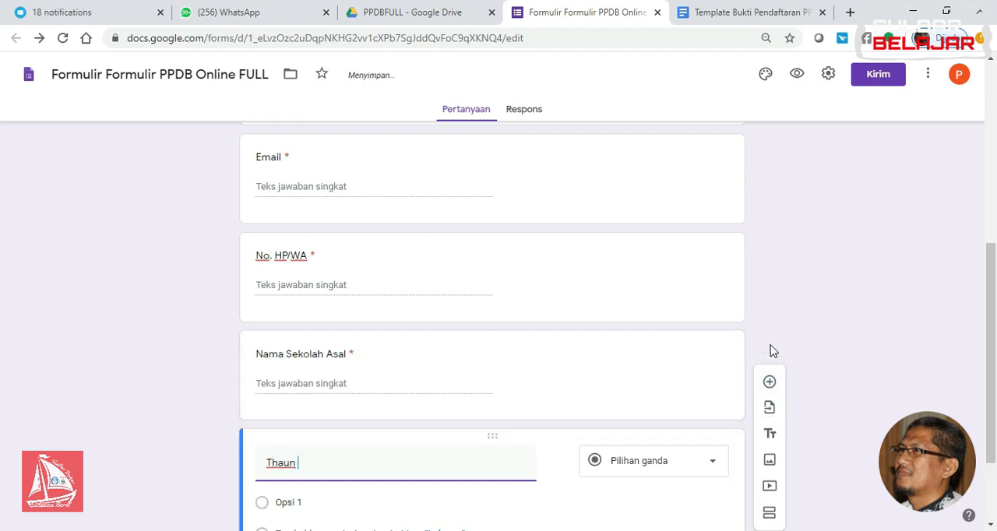
pyautogui.press('BackSpace')
pyautogui.press('BackSpace')
pyautogui.press('BackSpace')
pyautogui.press('BackSpace')
pyautogui.write('ahun Lulus')
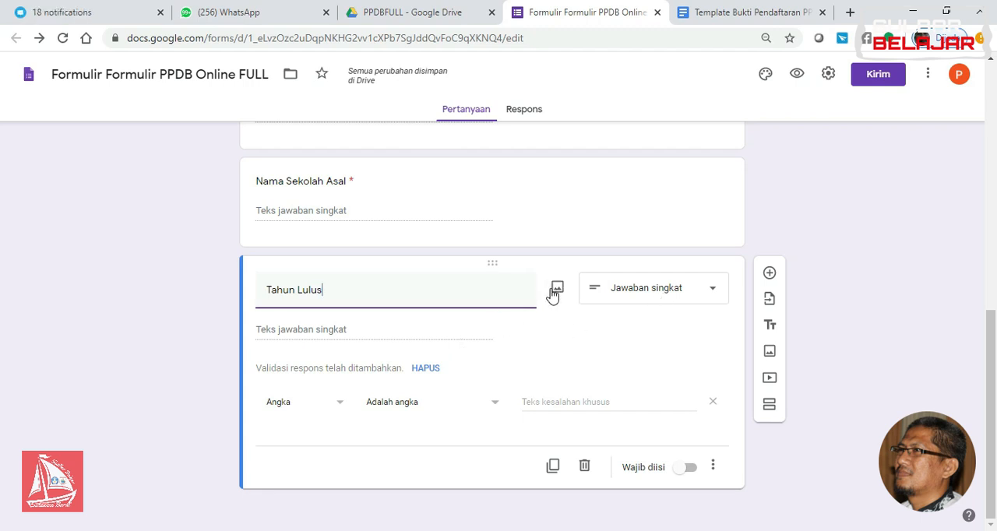
pyautogui.click(649, 288)
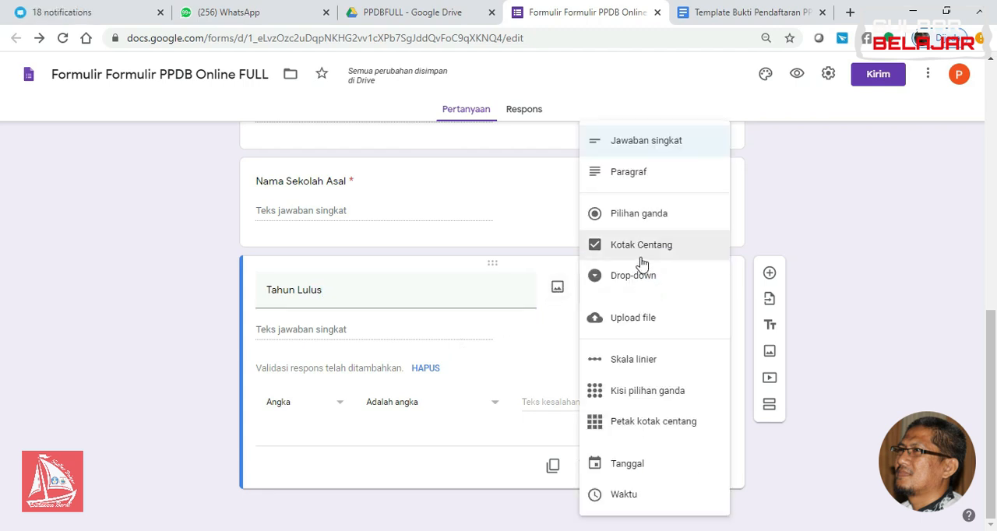
pyautogui.click(641, 277)
# - Give the Tahun Lulus question the options 2020, 2019 and 2018, and make it required
pyautogui.click(322, 388)
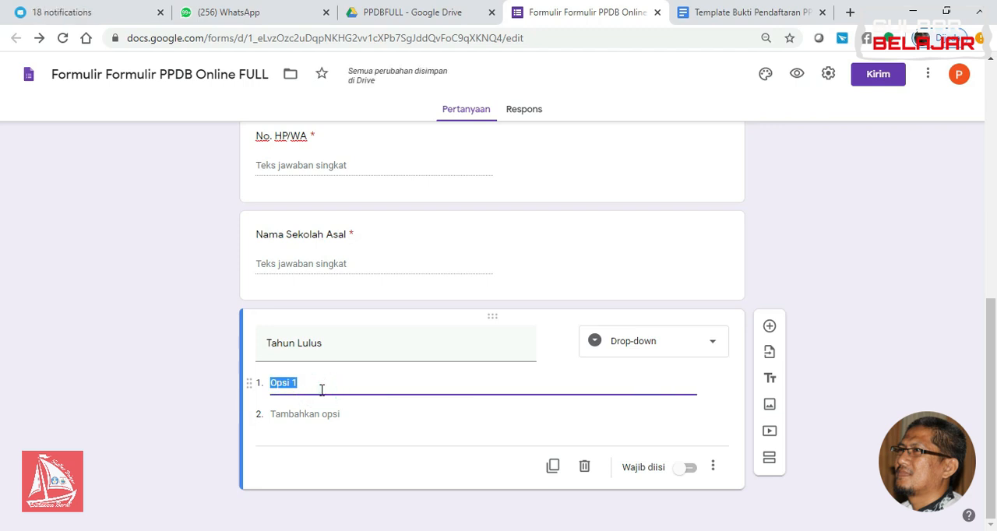
pyautogui.write('020')
pyautogui.click(312, 413)
pyautogui.write('2019')
pyautogui.click(303, 414)
pyautogui.write('2018')
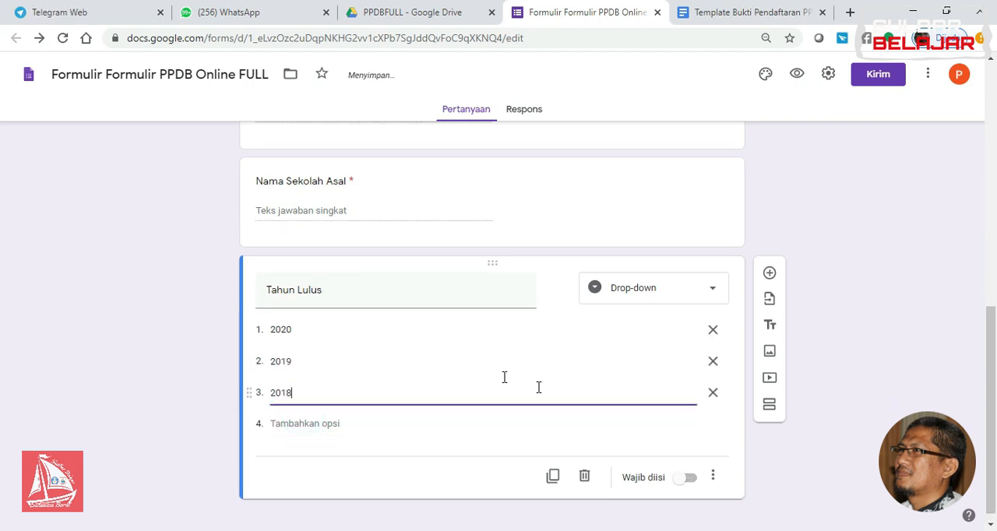
pyautogui.click(693, 482)
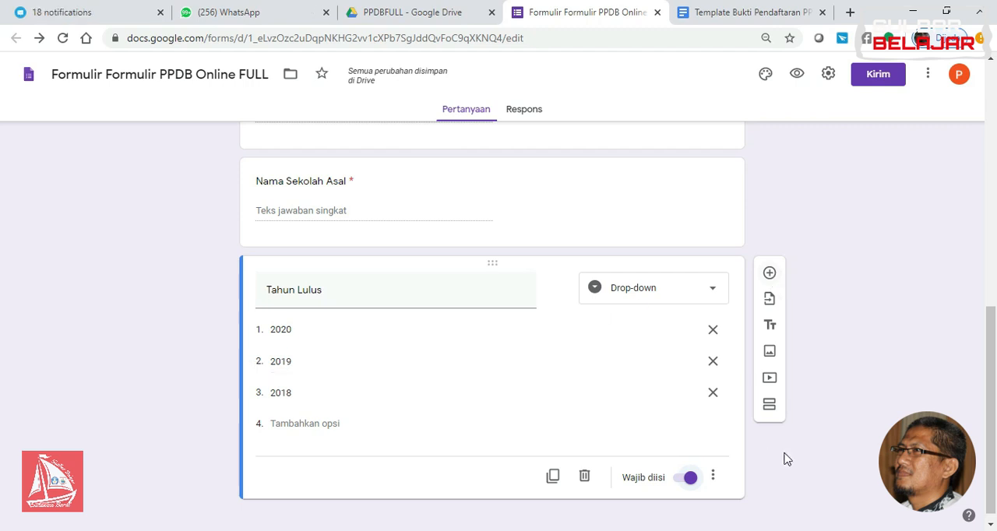
# - Add an Upload file question titled "Pas Photo" below Tahun Lulus, allowing respondents to upload files to Drive
pyautogui.click(770, 274)
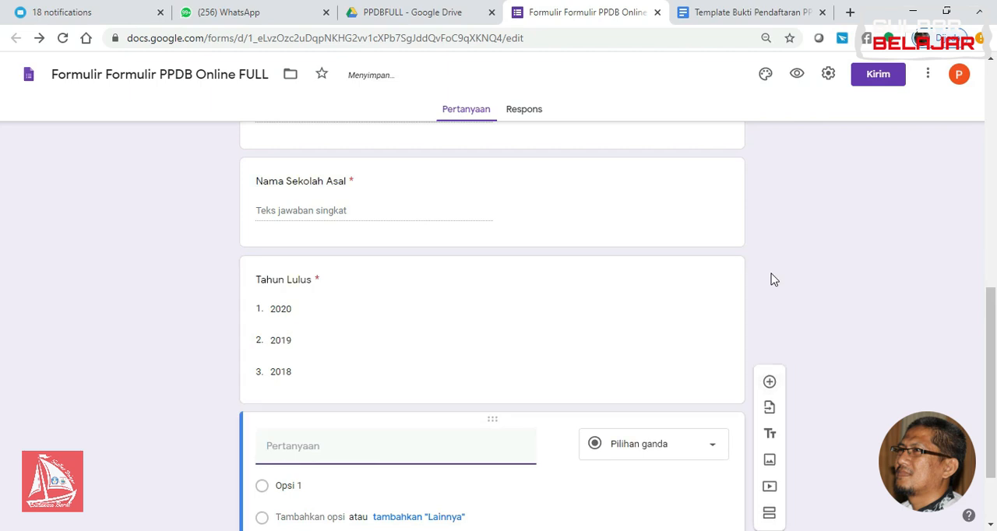
pyautogui.write('Pas')
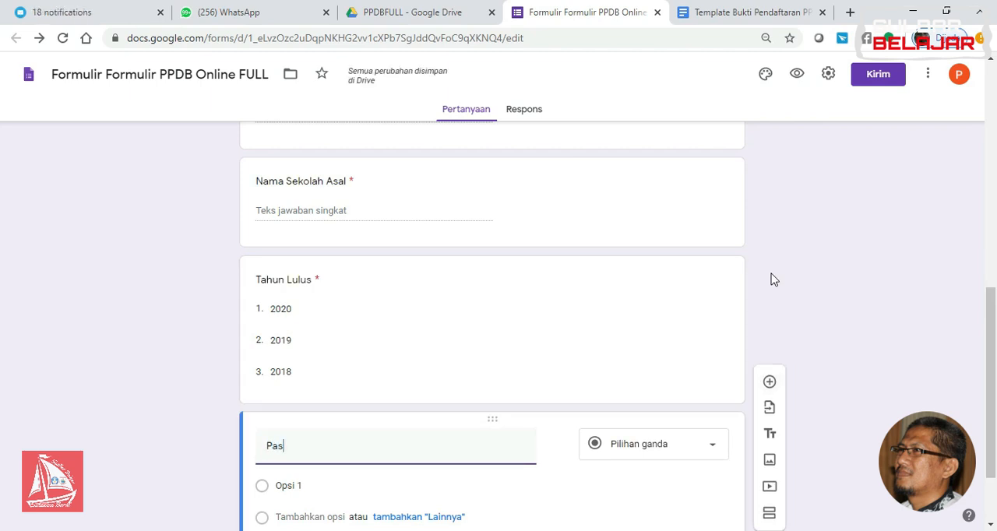
pyautogui.write(' Photo')
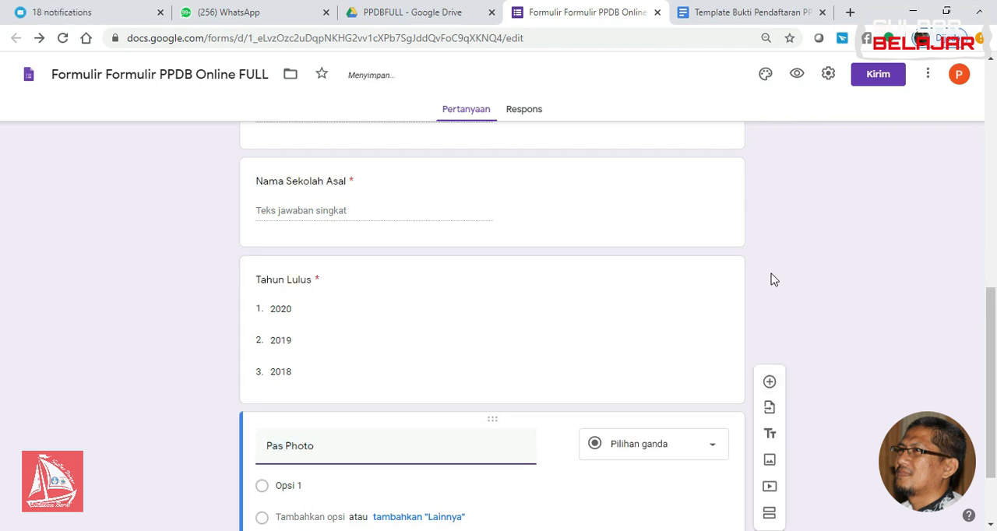
pyautogui.scroll(-2, 991, 337)
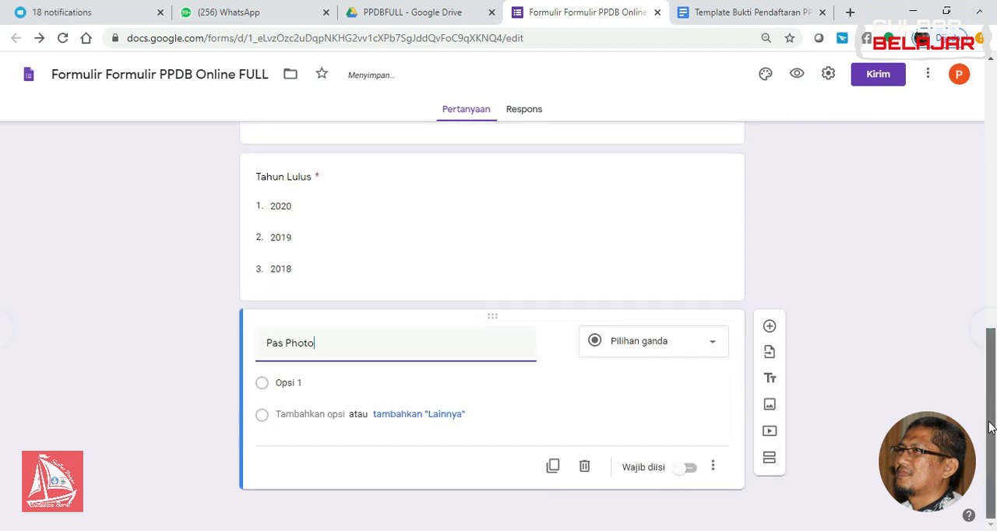
pyautogui.click(713, 344)
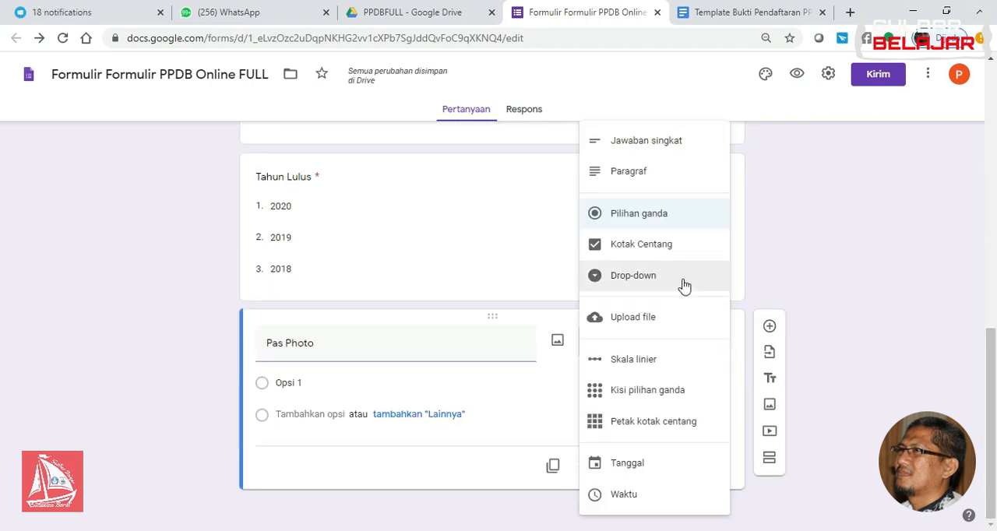
pyautogui.click(661, 327)
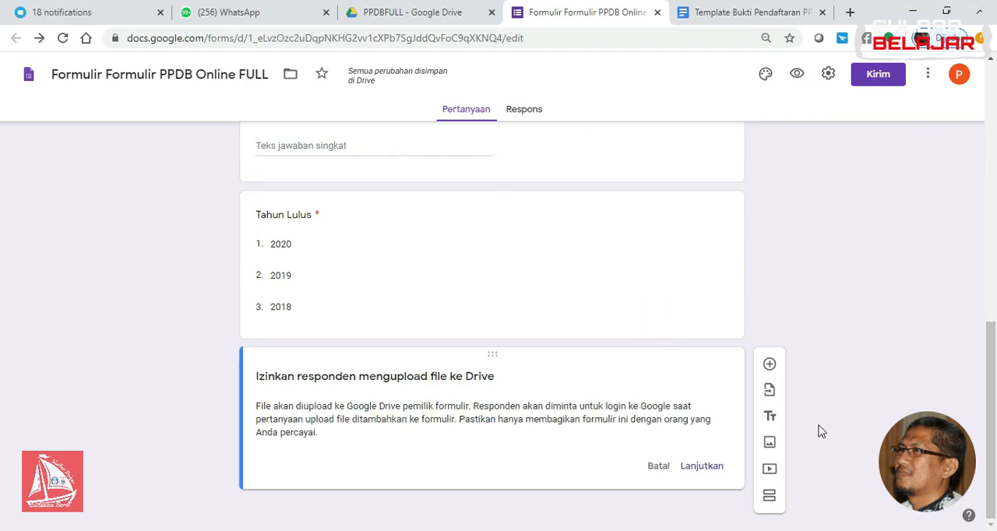
pyautogui.click(693, 467)
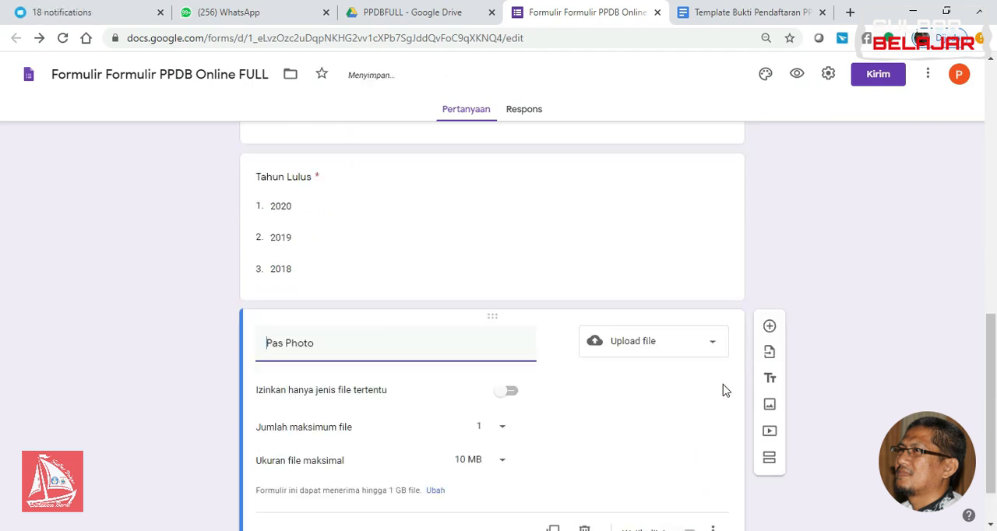
# - Restrict the Pas Photo uploads to the two Gambar file types and set the maximum file size to 1 MB
pyautogui.moveTo(991, 348); pyautogui.dragTo(991, 408)
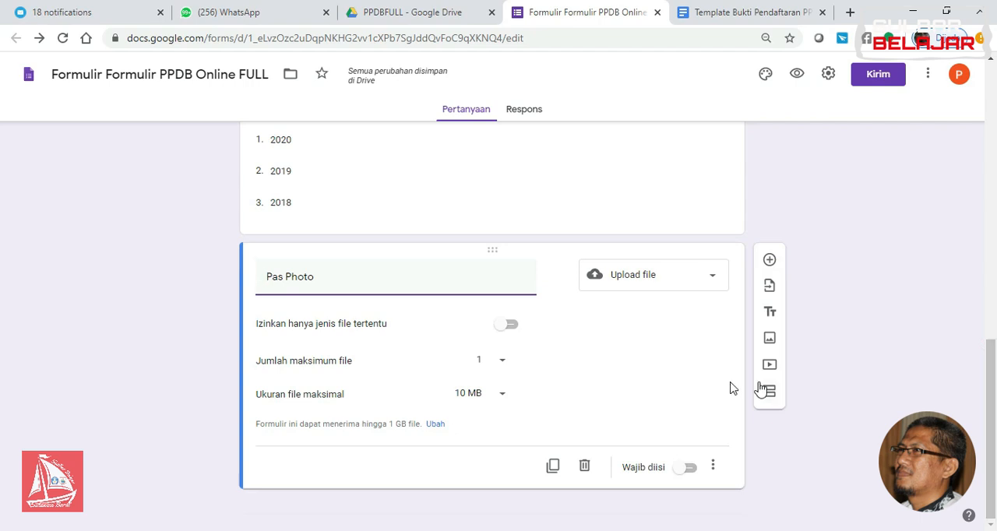
pyautogui.click(509, 330)
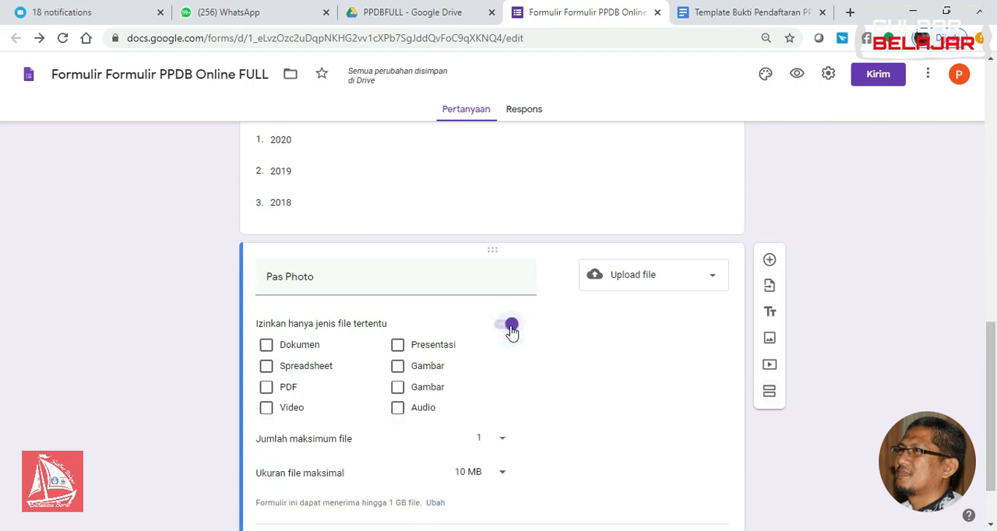
pyautogui.click(397, 367)
pyautogui.click(398, 390)
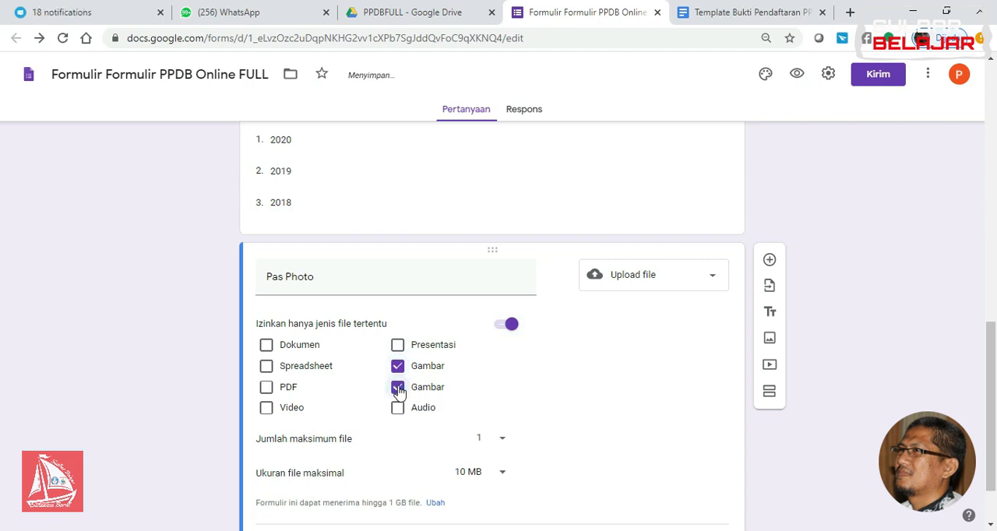
pyautogui.scroll(-1, 701, 402)
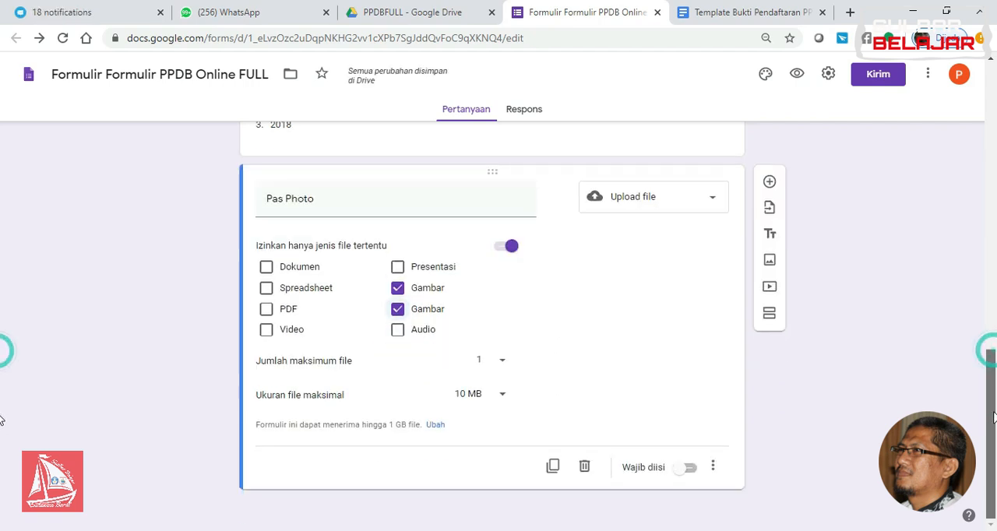
pyautogui.click(502, 401)
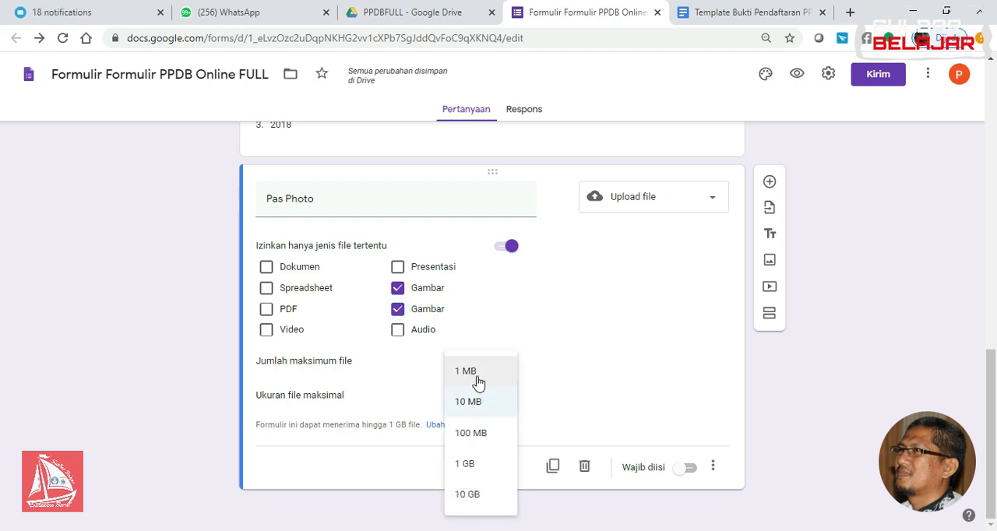
pyautogui.click(478, 380)
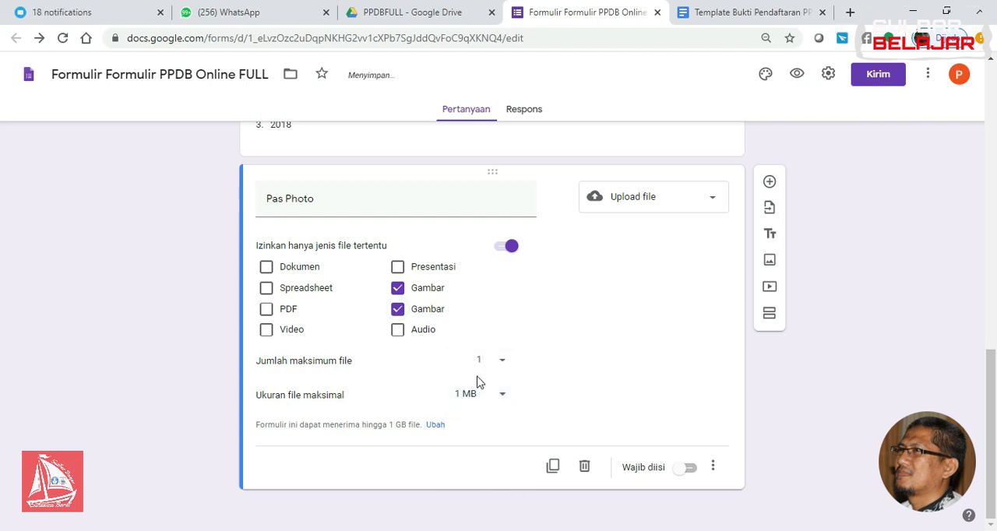
# - Set the form's maximum total size of uploaded files to 10 GB and make the Pas Photo question required
pyautogui.click(435, 425)
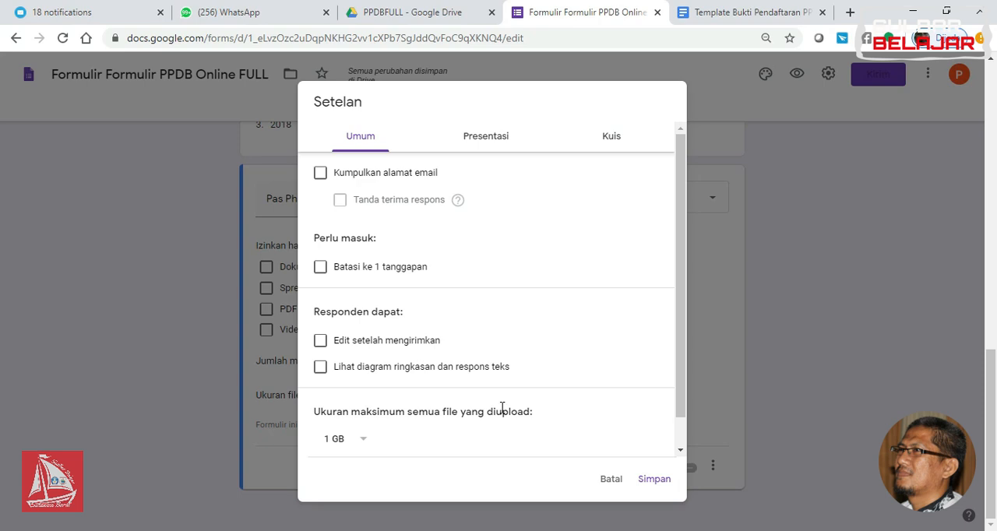
pyautogui.scroll(-1, 685, 332)
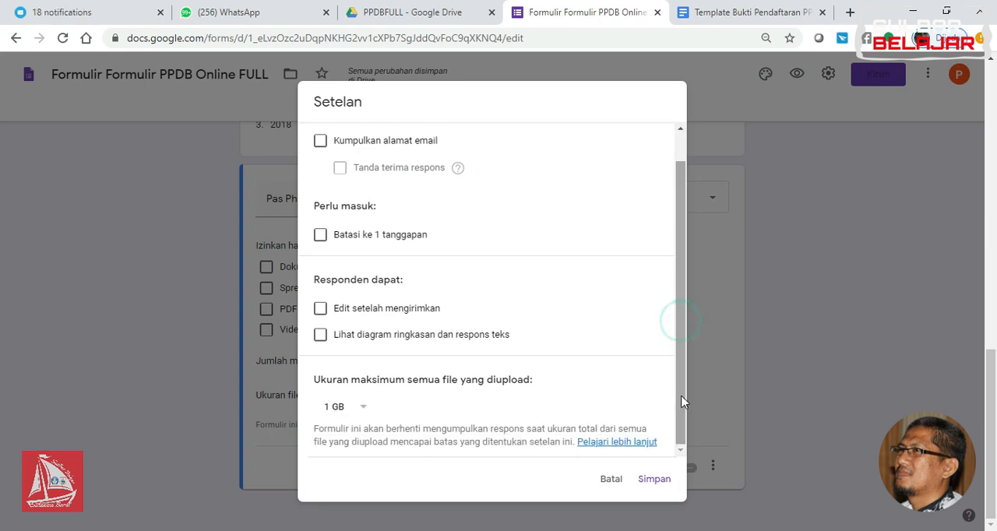
pyautogui.click(357, 412)
pyautogui.click(352, 439)
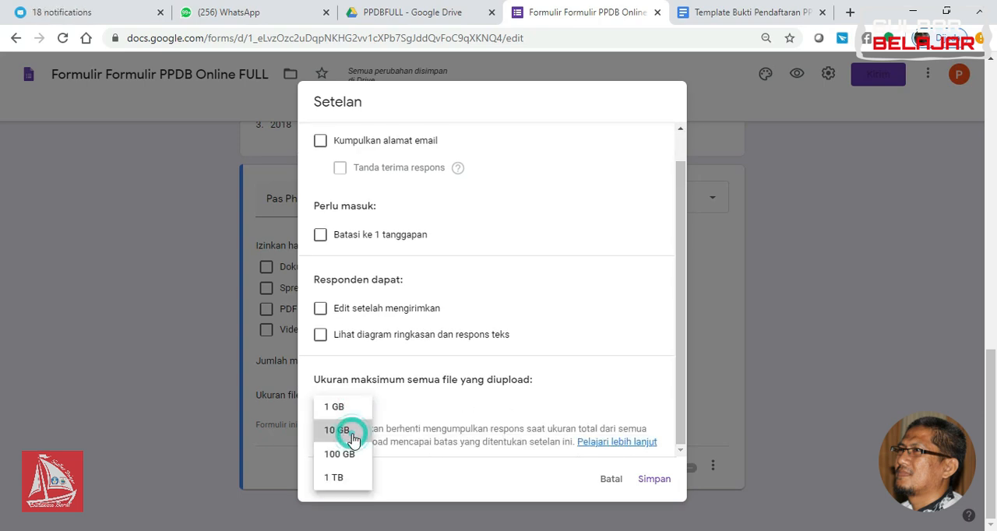
pyautogui.click(654, 479)
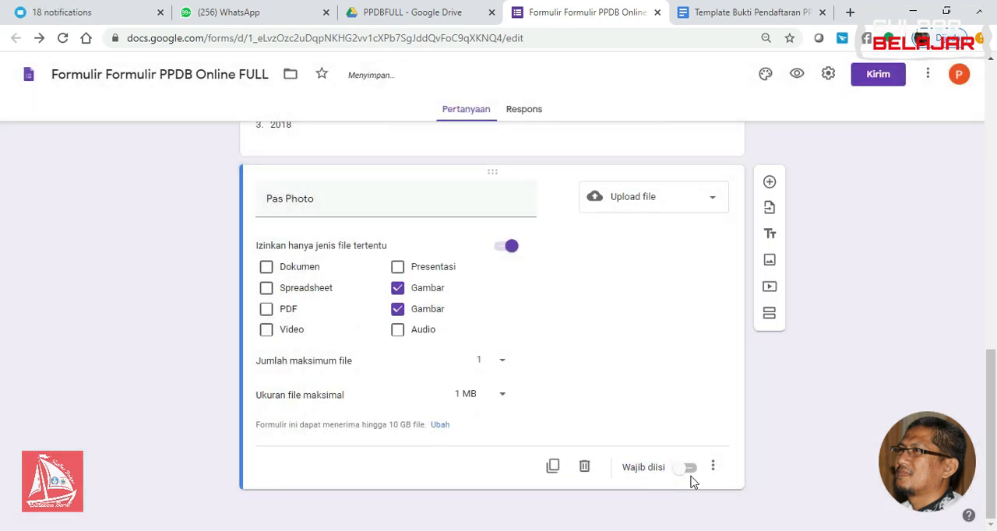
pyautogui.click(690, 469)
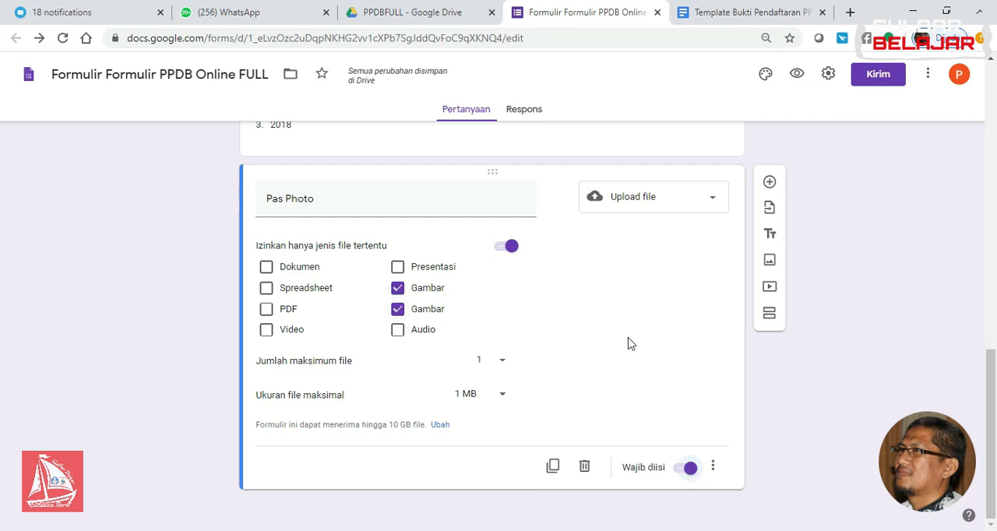
# - Add a Kotak Centang question titled "Pernyataan" below the Pas Photo question
pyautogui.moveTo(991, 429)
pyautogui.mouseDown()
pyautogui.moveTo(994, 364)
pyautogui.moveTo(993, 429)
pyautogui.mouseUp()
pyautogui.click(770, 185)
pyautogui.write('Pernyataan')
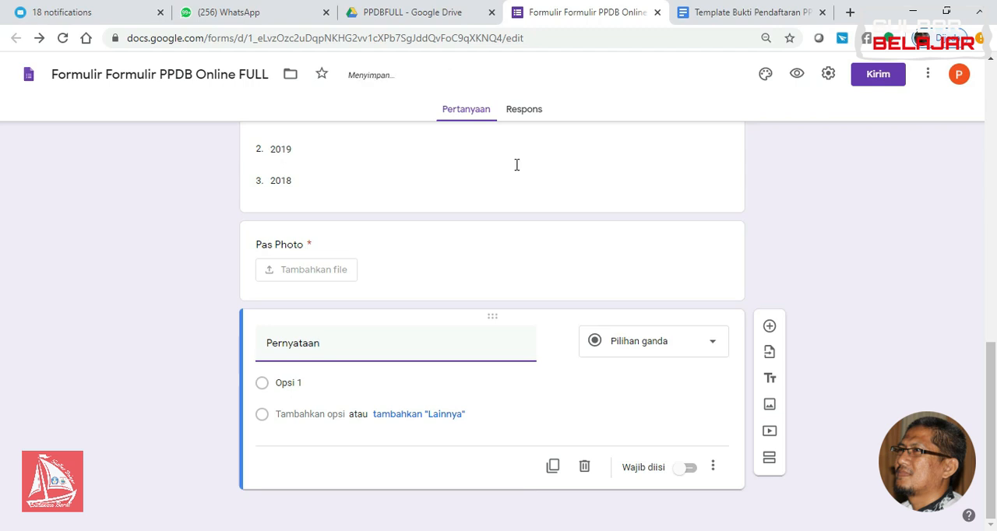
pyautogui.click(318, 383)
pyautogui.write('Saya menyatakan bahwa data yang sa')
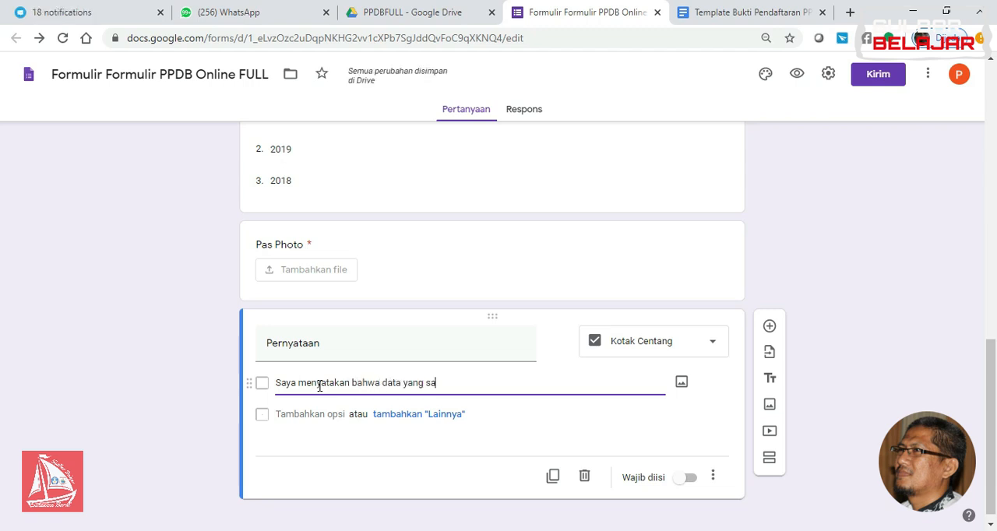
pyautogui.press('BackSpace')
pyautogui.press('BackSpace')
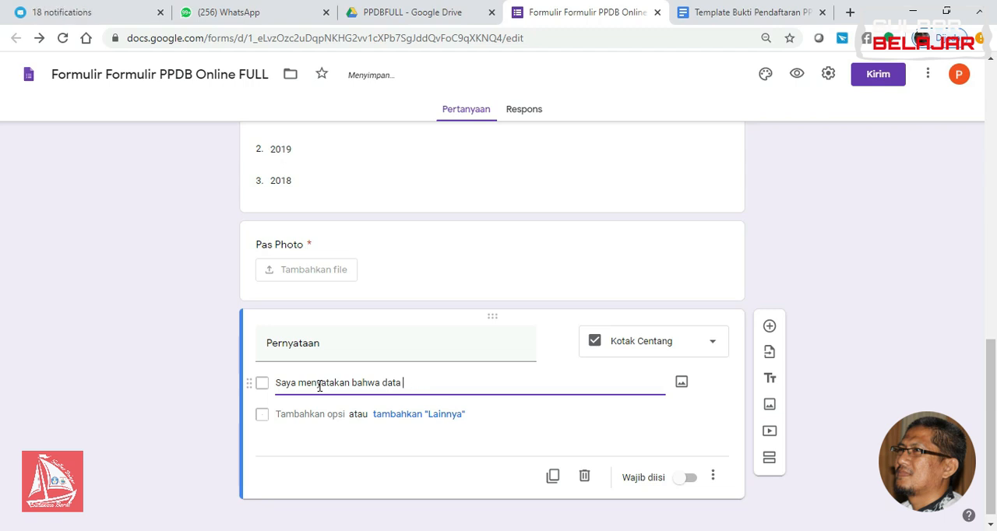
pyautogui.write('yang saya isik')
pyautogui.press('BackSpace')
pyautogui.press('BackSpace')
pyautogui.press('BackSpace')
pyautogui.write('i')
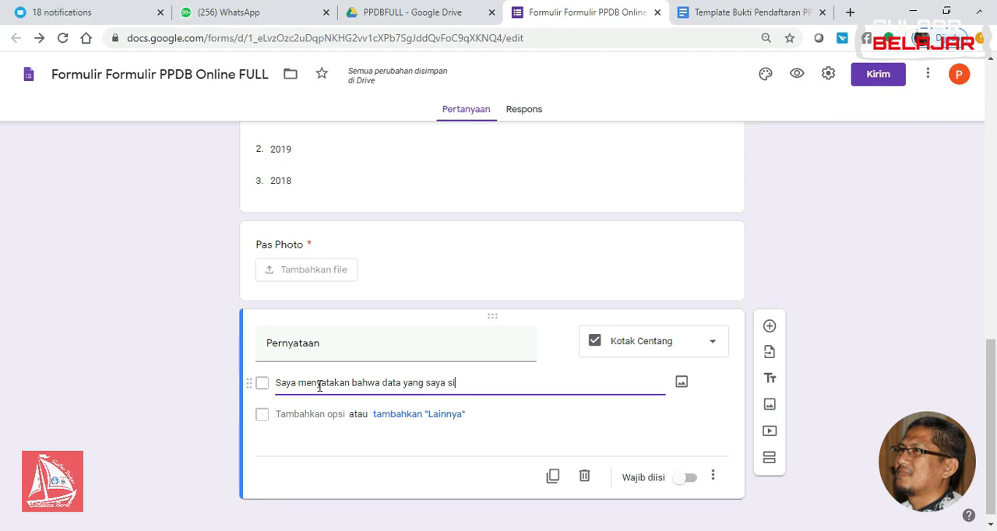
pyautogui.write('s')
pyautogui.press('BackSpace')
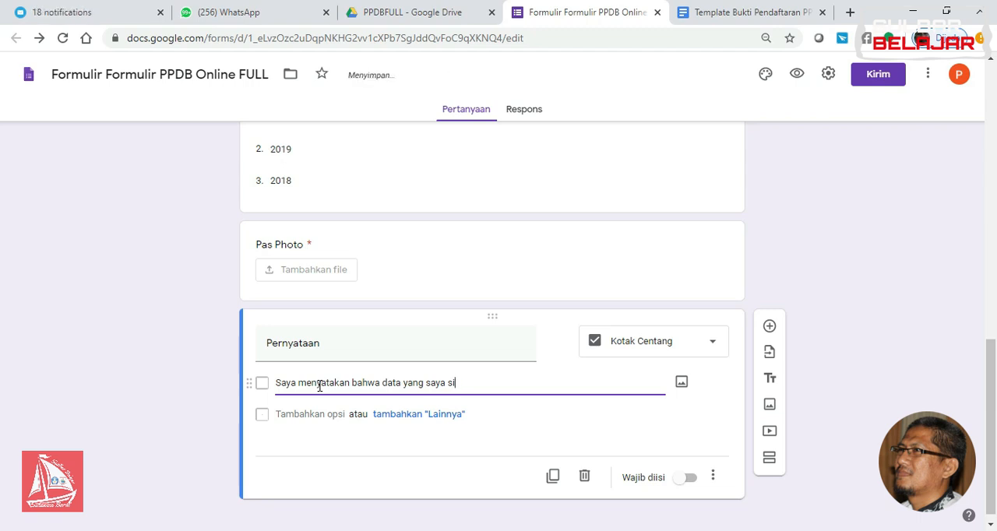
pyautogui.press('BackSpace')
pyautogui.press('BackSpace')
pyautogui.press('BackSpace')
pyautogui.press('BackSpace')
pyautogui.press('BackSpace')
pyautogui.press('BackSpace')
pyautogui.press('BackSpace')
pyautogui.press('BackSpace')
pyautogui.press('BackSpace')
pyautogui.press('BackSpace')
pyautogui.press('BackSpace')
pyautogui.press('BackSpace')
pyautogui.press('BackSpace')
pyautogui.press('BackSpace')
pyautogui.press('BackSpace')
pyautogui.press('BackSpace')
pyautogui.press('BackSpace')
pyautogui.press('BackSpace')
pyautogui.press('BackSpace')
pyautogui.press('BackSpace')
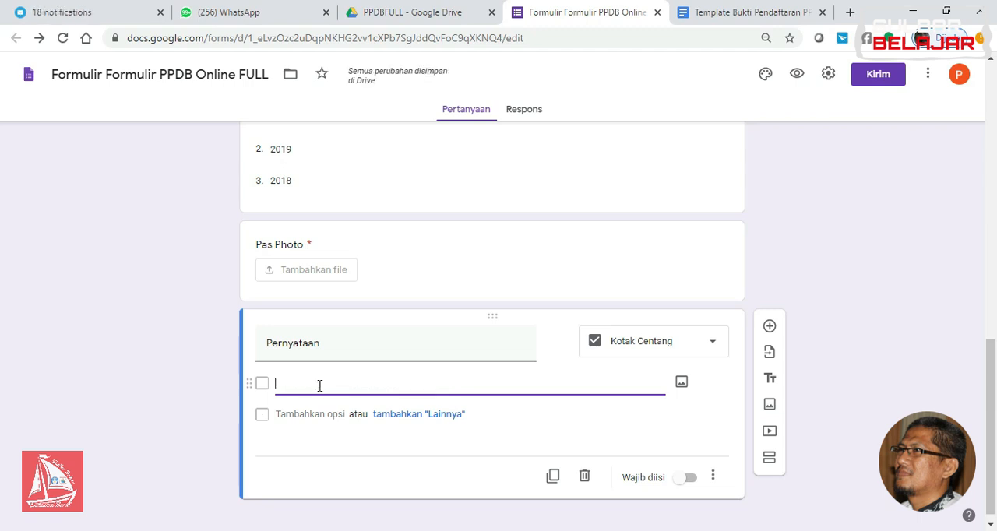
# - Begin the Pernyataan checkbox option with "Data yang saya isikan di formulir ini adalah benar adanya."
pyautogui.write('Data yang pas')
pyautogui.press('BackSpace')
pyautogui.press('BackSpace')
pyautogui.write('ya iska')
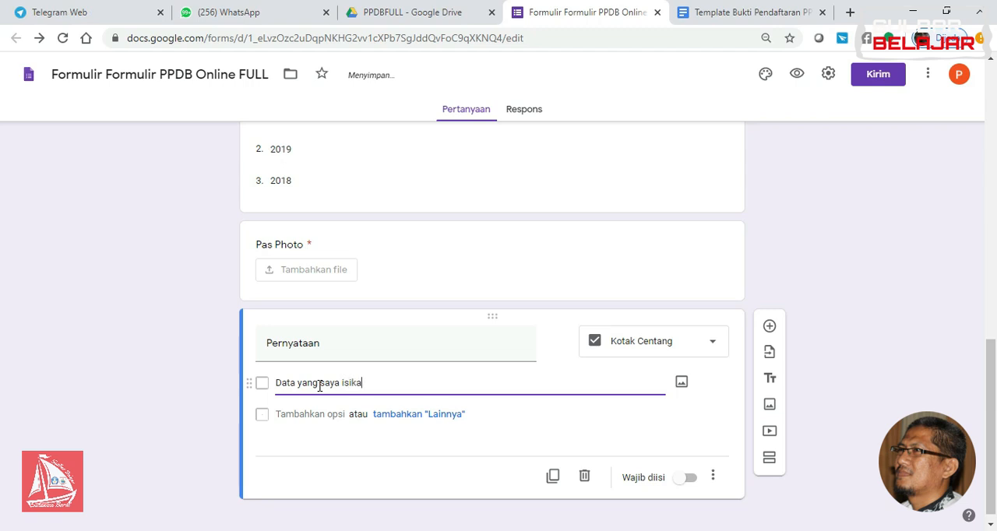
pyautogui.write('n di formulir ini adalah benar adanya  Jika')
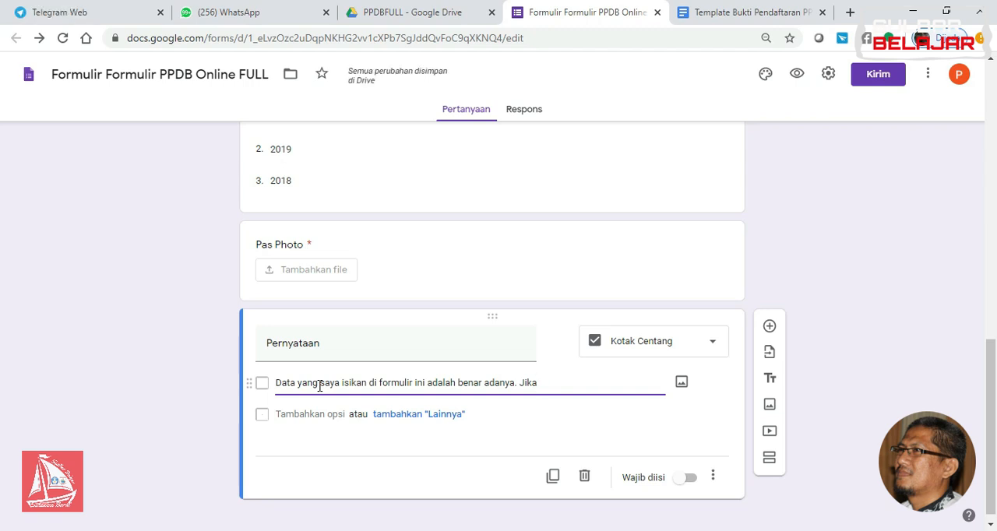
# - Continue the Pernyataan option text with "Jika di kemudian hari terbukti bahwa data tersebut tidak benar,"
pyautogui.write('kemudian hari ')
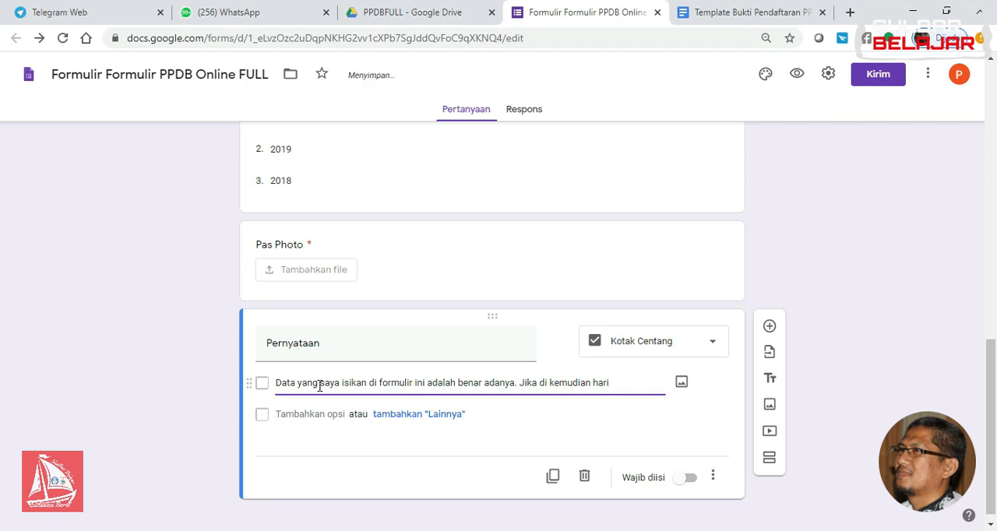
pyautogui.write('terbukti bahwa data ini')
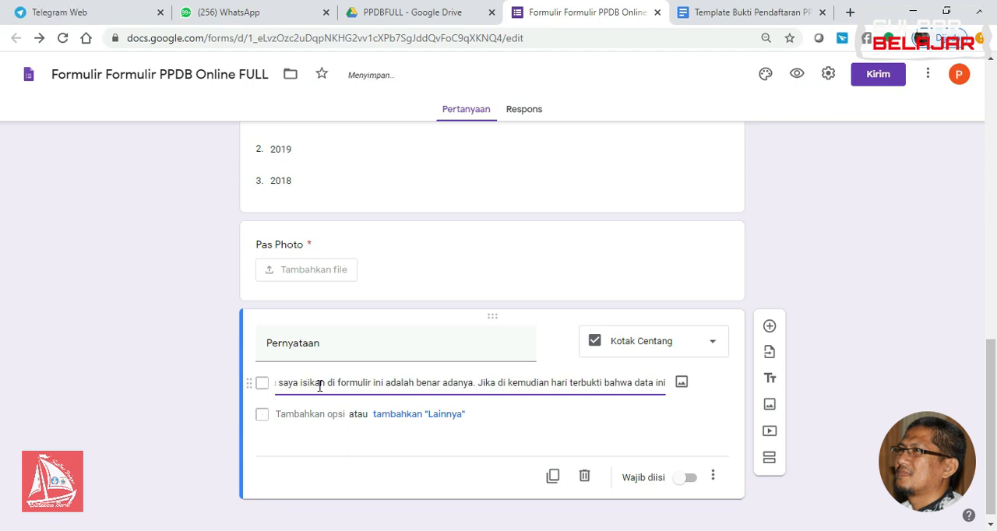
pyautogui.press('BackSpace')
pyautogui.press('BackSpace')
pyautogui.press('BackSpace')
pyautogui.write('terseb')
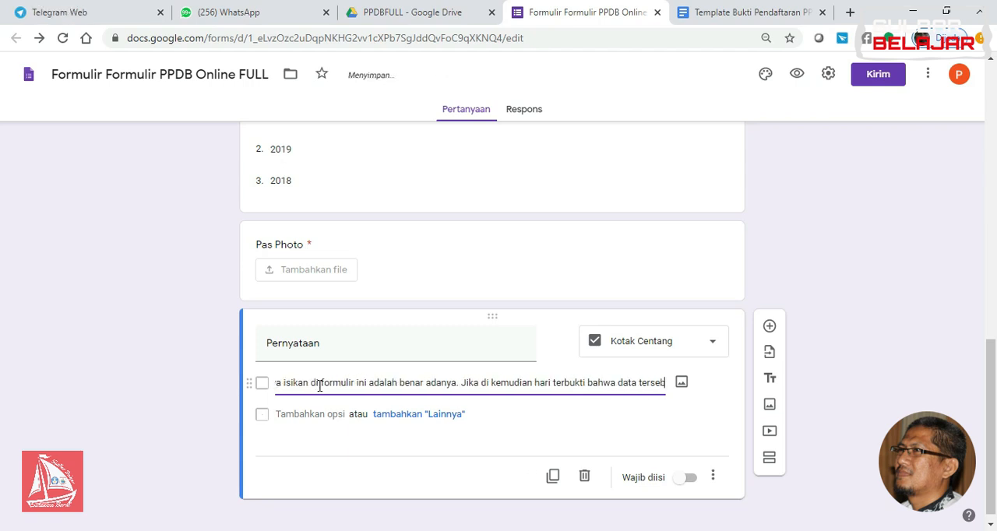
pyautogui.write('ut tidak benar,')
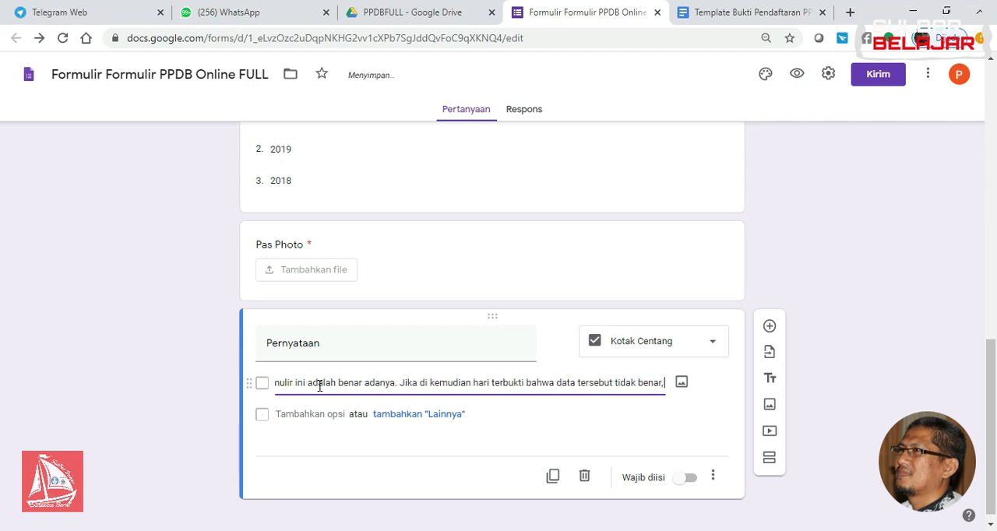
pyautogui.write(' maka kai sia')
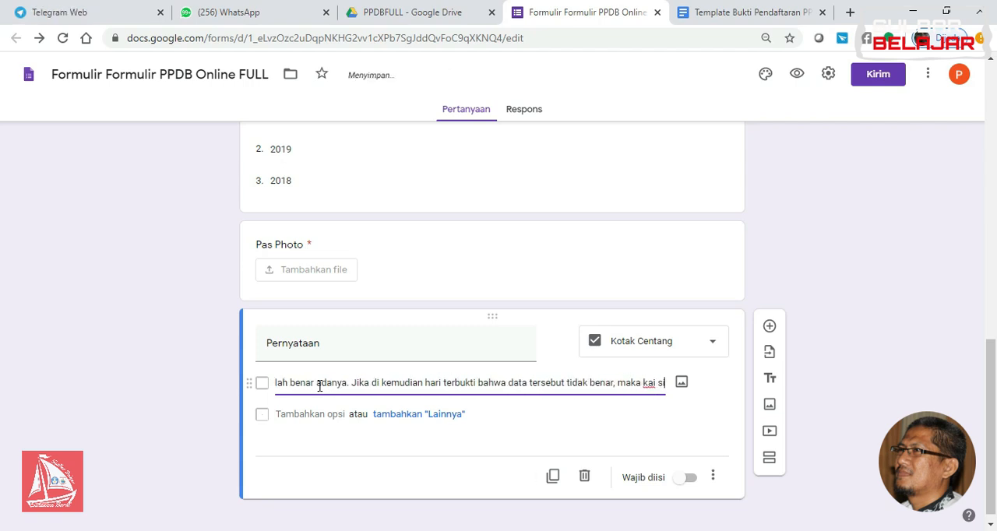
# - Finish the option text with "maka kami siap dikeluarkan dari SMKN Sulbar Belajar!" and make the Pernyataan question required
pyautogui.press('BackSpace')
pyautogui.press('BackSpace')
pyautogui.press('BackSpace')
pyautogui.write('mi siap d')
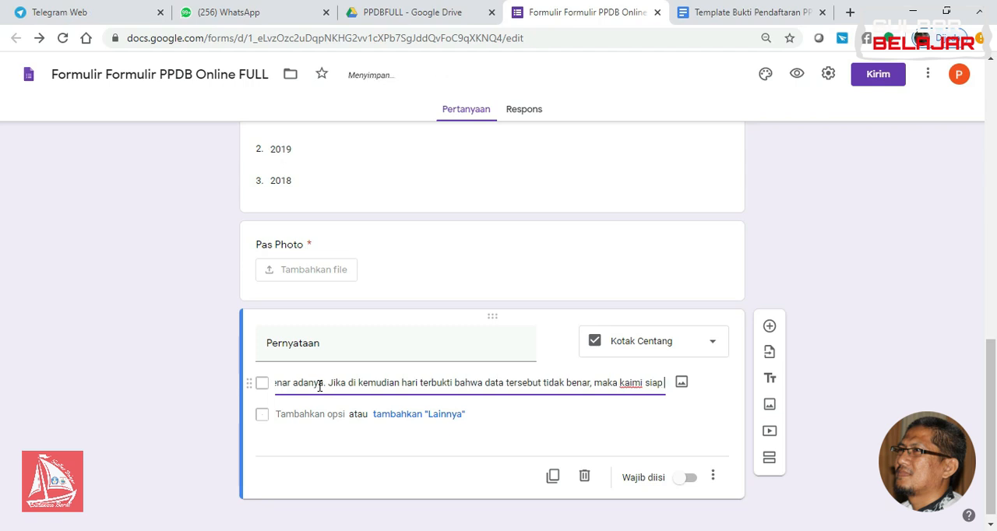
pyautogui.press('BackSpace')
pyautogui.press('BackSpace')
pyautogui.press('BackSpace')
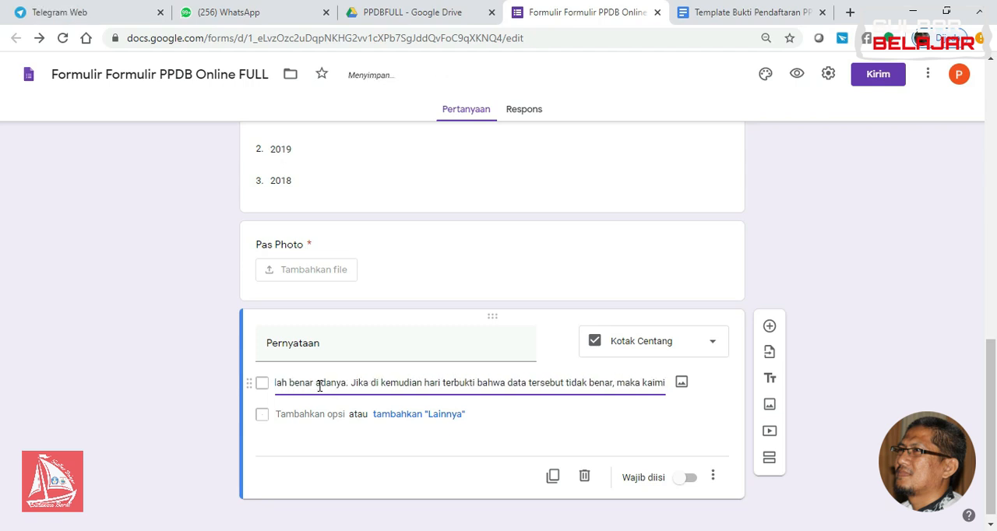
pyautogui.press('BackSpace')
pyautogui.press('BackSpace')
pyautogui.press('BackSpace')
pyautogui.write('mi siap dikeluarkan dari SMKN Sulbar Bealjara')
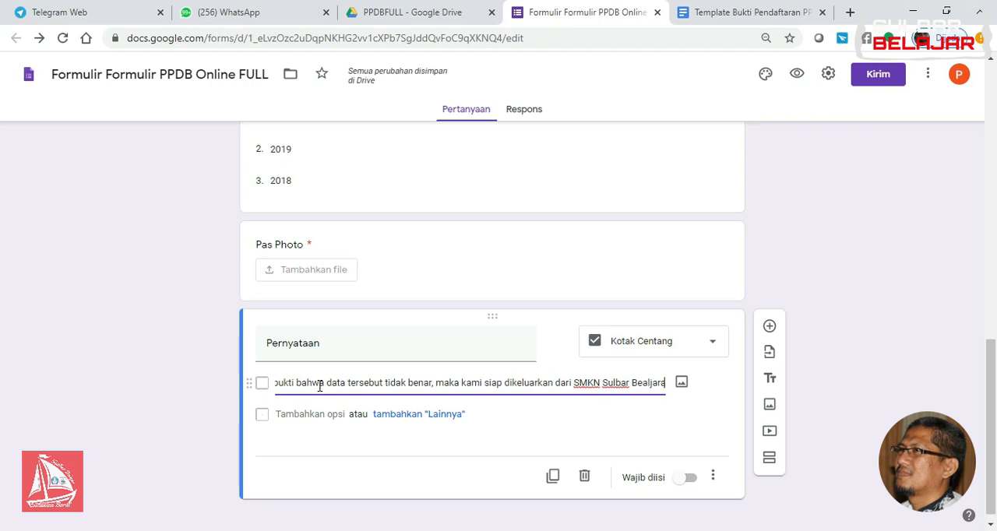
pyautogui.press('BackSpace')
pyautogui.write('lajar')
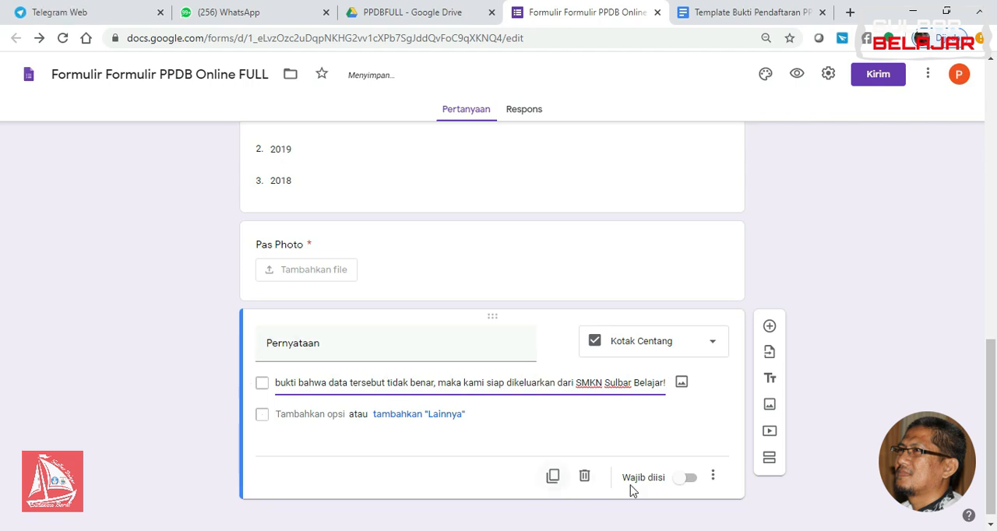
pyautogui.click(692, 478)
# - In the form's presentation settings, turn off the link for submitting another response (Tampilkan link untuk menyerahkan tanggapan lain)
pyautogui.moveTo(991, 380); pyautogui.dragTo(996, 105)
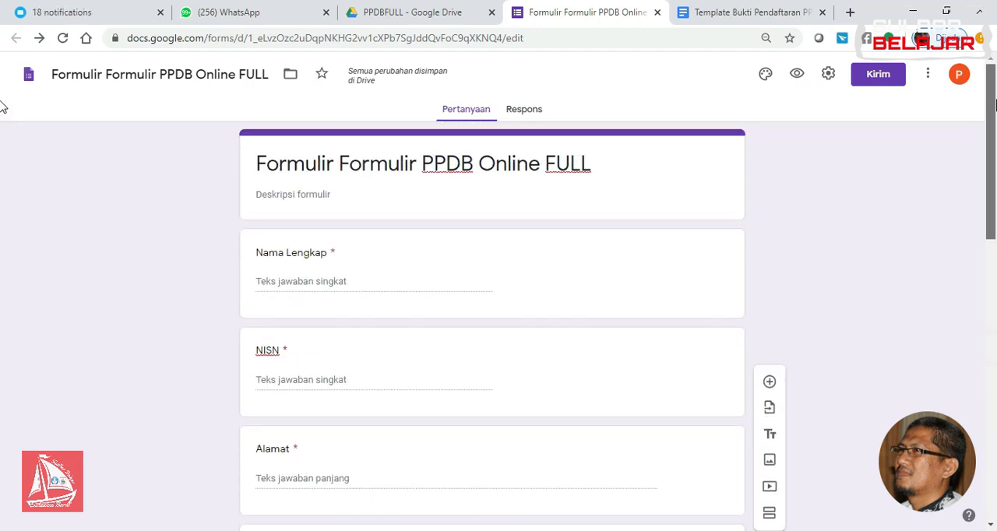
pyautogui.click(828, 75)
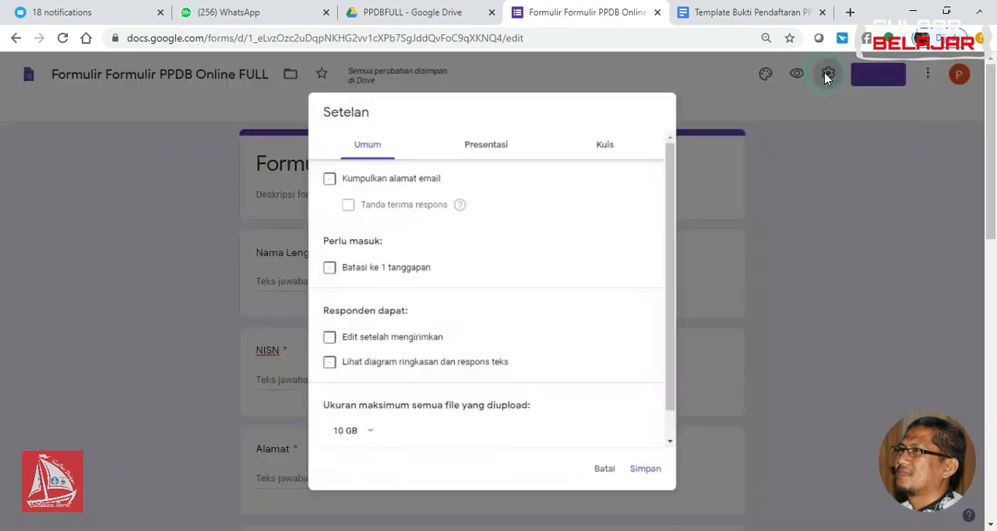
pyautogui.moveTo(678, 199); pyautogui.dragTo(678, 246)
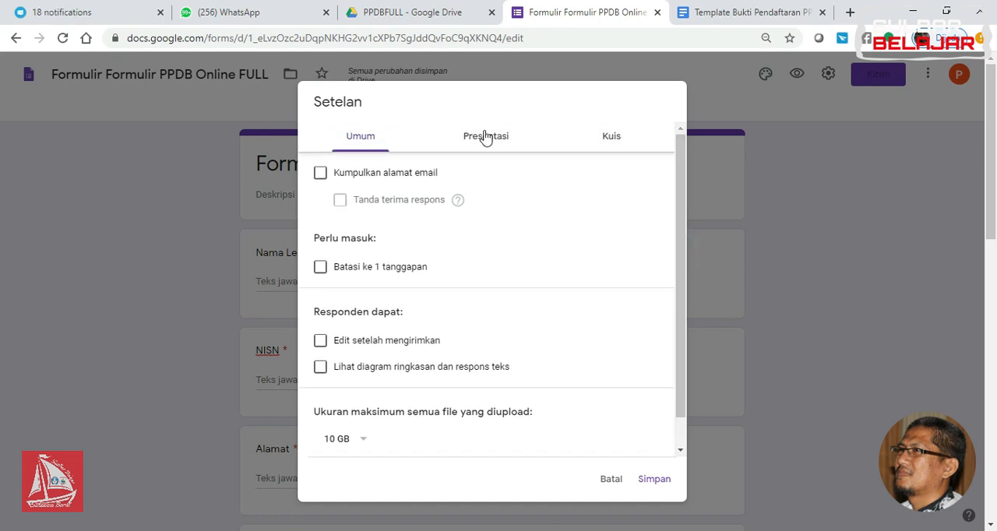
pyautogui.click(485, 137)
pyautogui.click(319, 228)
pyautogui.click(347, 287)
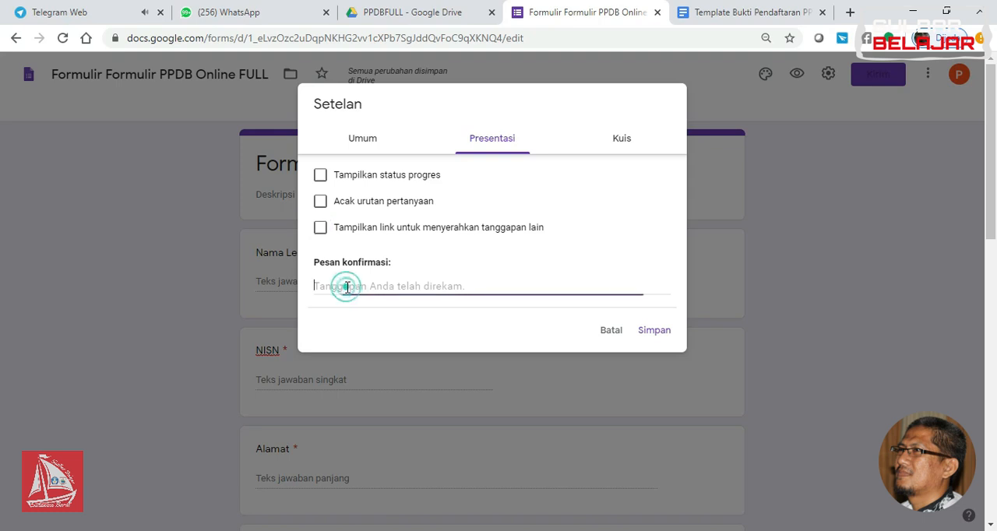
pyautogui.click(323, 233)
pyautogui.click(324, 233)
# - Begin the form's confirmation message with "Terima kasih telah mendaftar di SMKN Sulbar Belajar. Silahkan buka email"
pyautogui.click(340, 287)
pyautogui.write('Terima kash te')
pyautogui.press('BackSpace')
pyautogui.press('BackSpace')
pyautogui.write('hi')
pyautogui.press('BackSpace')
pyautogui.press('BackSpace')
pyautogui.press('BackSpace')
pyautogui.write('ih telah men')
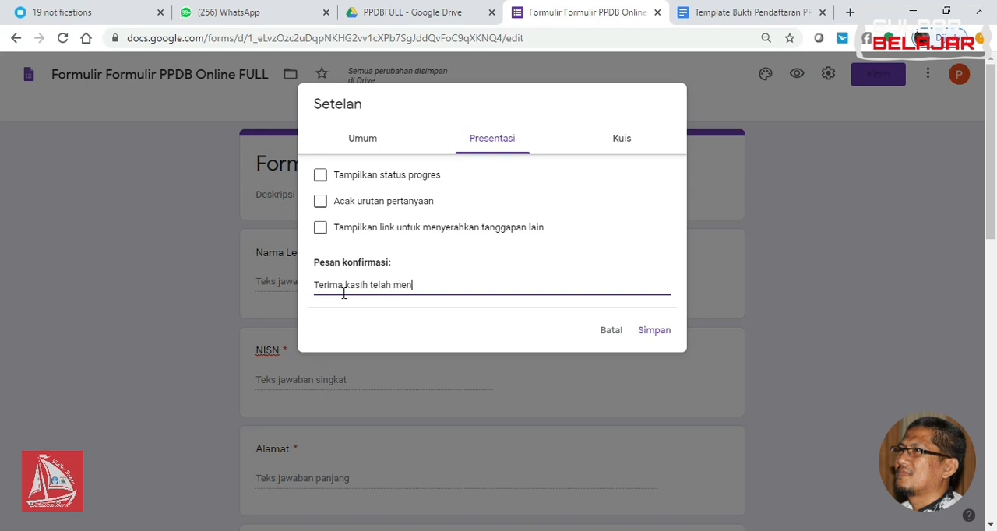
pyautogui.write('daftar di SMKN Sulbar Gbel')
pyautogui.press('BackSpace')
pyautogui.press('BackSpace')
pyautogui.write('Bella')
pyautogui.press('BackSpace')
pyautogui.write('lajar. Silahkan ')
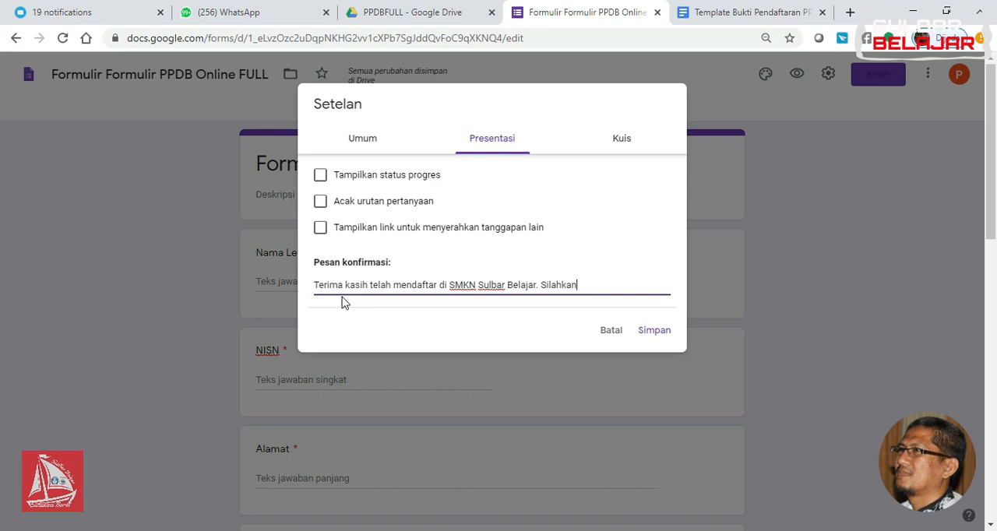
pyautogui.write('ce')
pyautogui.write('ka email p')
pyautogui.press('BackSpace')
pyautogui.write('yang didaftar')
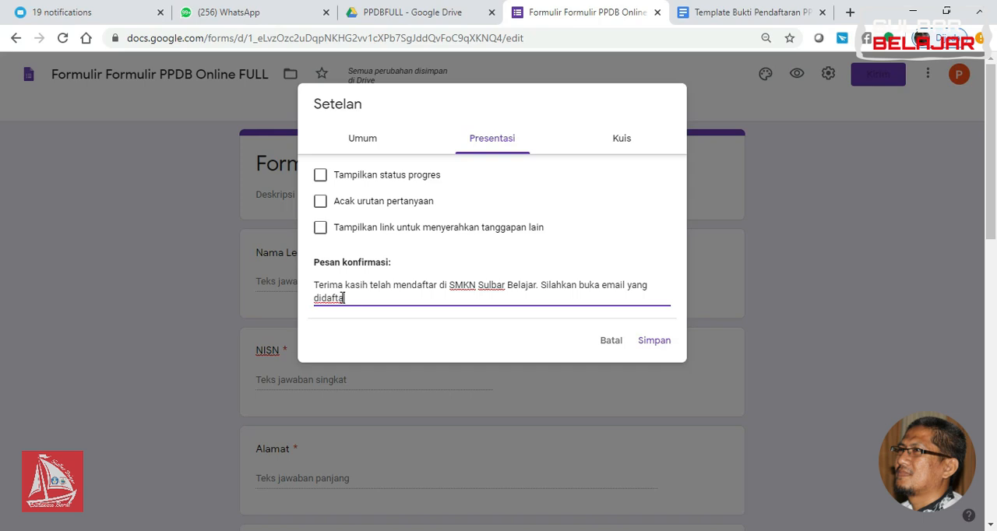
pyautogui.write('kan untuk mendapat')
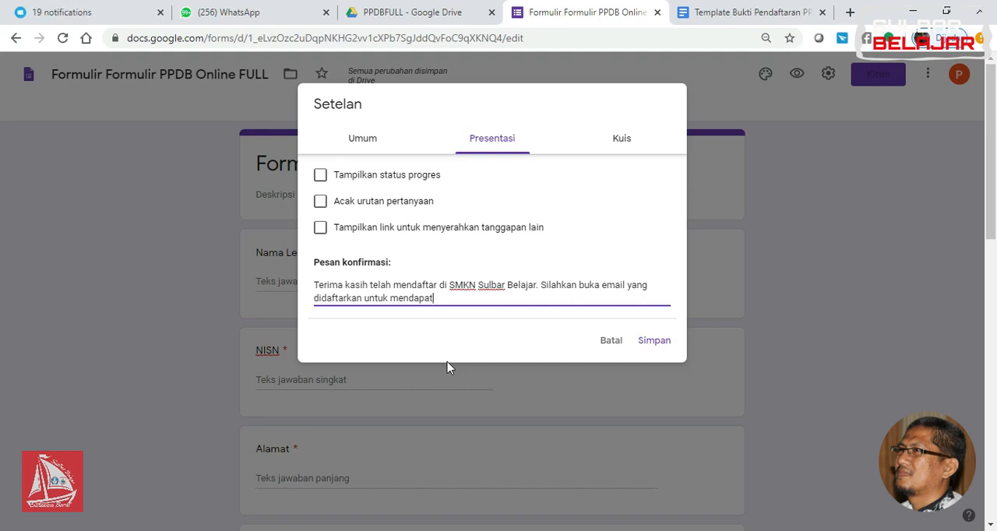
pyautogui.press('BackSpace')
pyautogui.press('BackSpace')
pyautogui.press('BackSpace')
pyautogui.press('BackSpace')
pyautogui.press('BackSpace')
pyautogui.press('BackSpace')
pyautogui.press('BackSpace')
pyautogui.press('BackSpace')
pyautogui.press('BackSpace')
pyautogui.press('BackSpace')
pyautogui.press('BackSpace')
pyautogui.press('BackSpace')
pyautogui.press('BackSpace')
pyautogui.press('BackSpace')
pyautogui.press('BackSpace')
pyautogui.press('BackSpace')
pyautogui.press('BackSpace')
pyautogui.press('BackSpace')
pyautogui.press('BackSpace')
pyautogui.press('BackSpace')
pyautogui.press('BackSpace')
pyautogui.press('BackSpace')
pyautogui.press('BackSpace')
pyautogui.press('BackSpace')
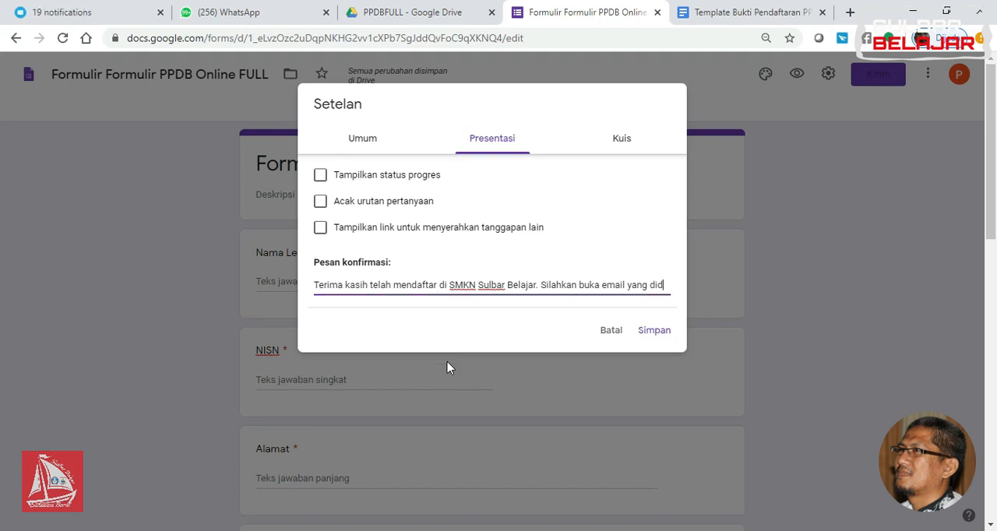
# - Complete the confirmation message's second sentence as "Silahkan buka emailnya untuk mendapatkan Bukti Pendaftaran PPDB Sulbar Belajar."
pyautogui.press('BackSpace')
pyautogui.press('BackSpace')
pyautogui.press('BackSpace')
pyautogui.write('n')
pyautogui.write('nya untuk me')
pyautogui.write('ndaft')
pyautogui.write('atkan Bukti Form')
pyautogui.press('BackSpace')
pyautogui.press('BackSpace')
pyautogui.press('BackSpace')
pyautogui.write('endaftaran')
pyautogui.write('P')
pyautogui.write('PPDB S')
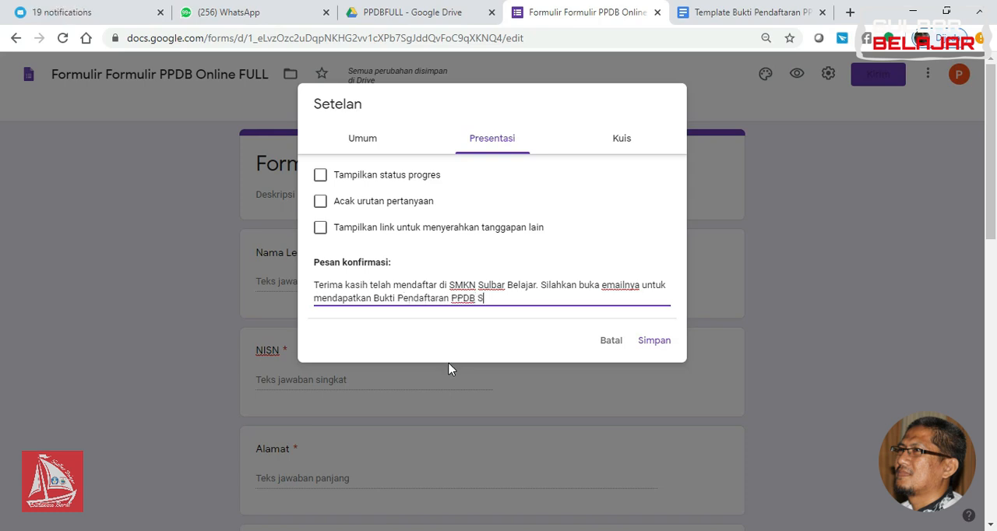
pyautogui.write('ulbar Bealjar')
pyautogui.press('BackSpace')
pyautogui.press('BackSpace')
pyautogui.write('lajar.')
# - Check the form's quiz and general settings, and save the settings with the confirmation message
pyautogui.click(627, 138)
pyautogui.click(378, 137)
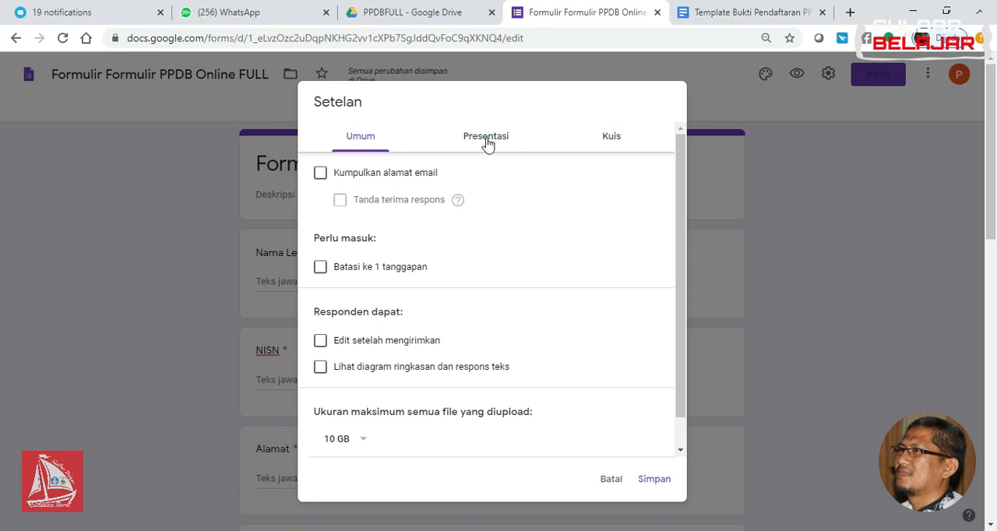
pyautogui.click(487, 139)
pyautogui.click(653, 343)
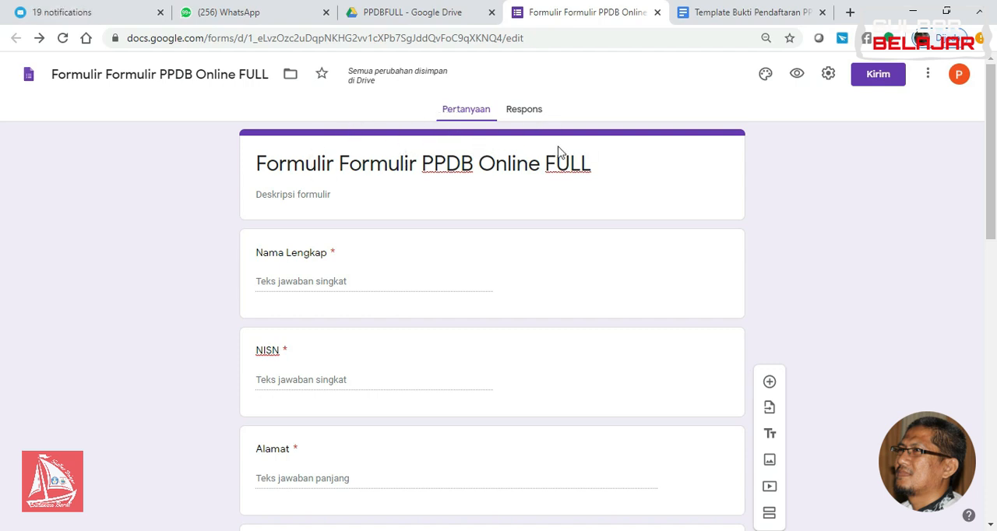
# - Upload "WhatsApp Image 2020-04-11 at 21.29.37.jpeg" from Downloads as the form's header image, with the crop area shifted slightly upward
pyautogui.click(766, 78)
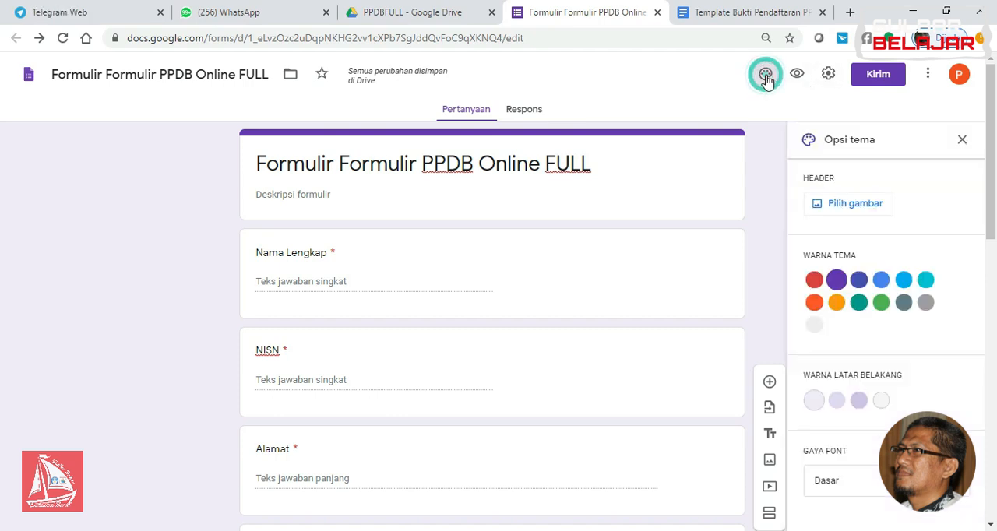
pyautogui.click(864, 205)
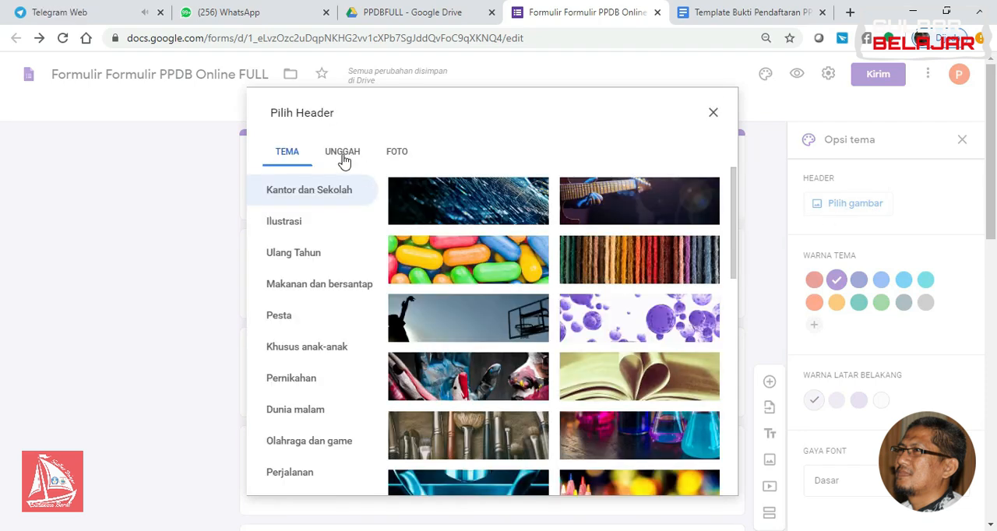
pyautogui.moveTo(736, 225); pyautogui.dragTo(724, 153)
pyautogui.click(342, 155)
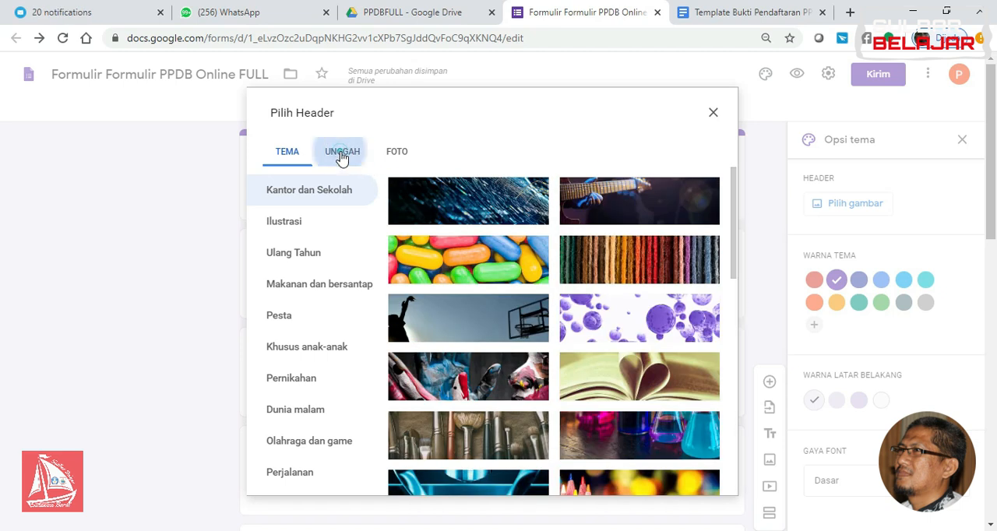
pyautogui.click(492, 374)
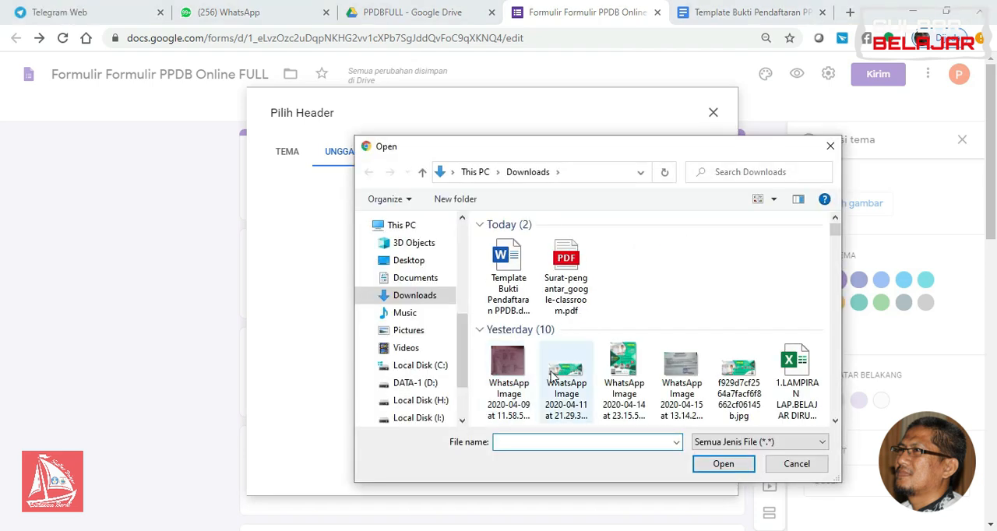
pyautogui.click(553, 376)
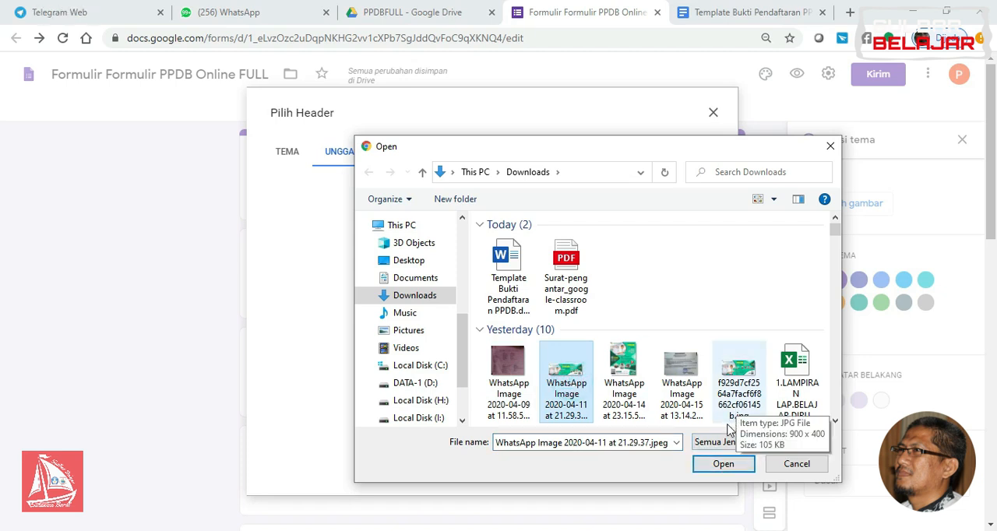
pyautogui.click(723, 464)
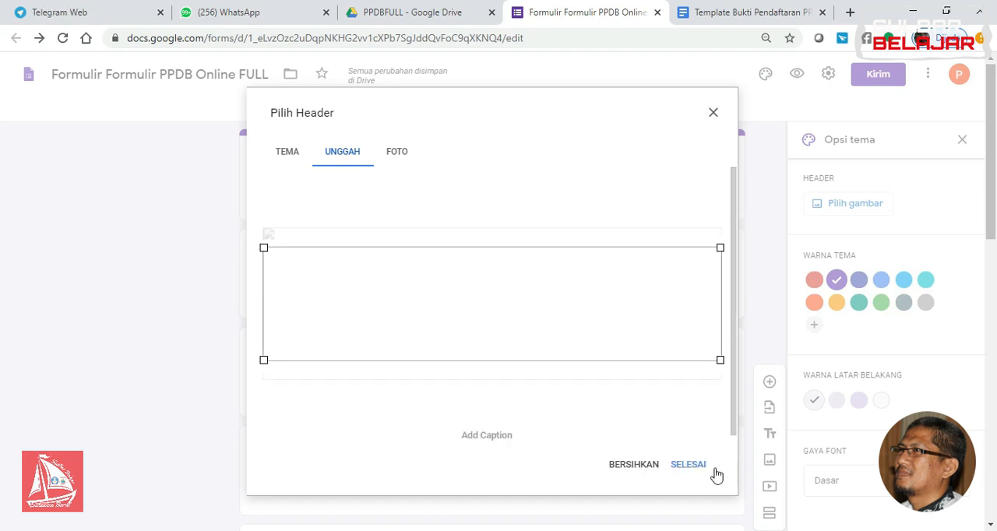
pyautogui.moveTo(588, 288); pyautogui.dragTo(589, 278)
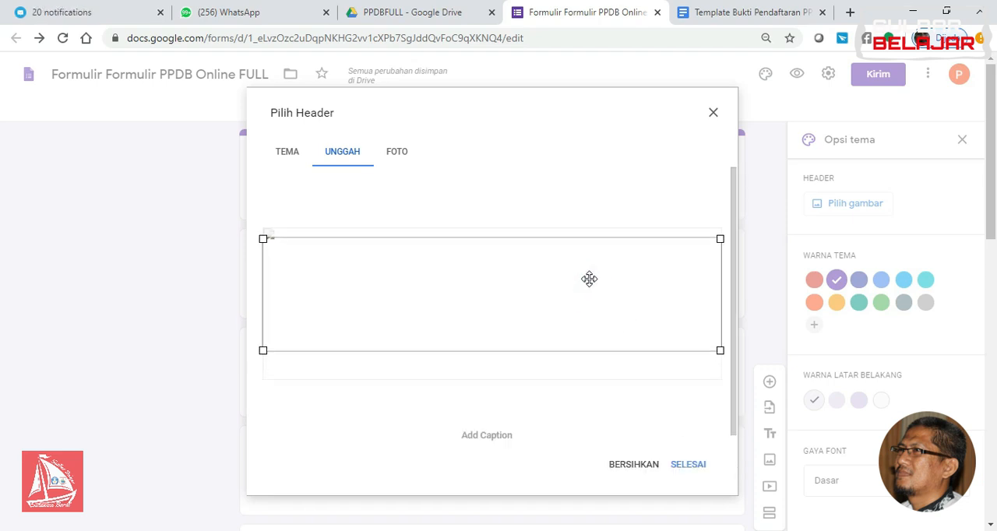
pyautogui.click(691, 466)
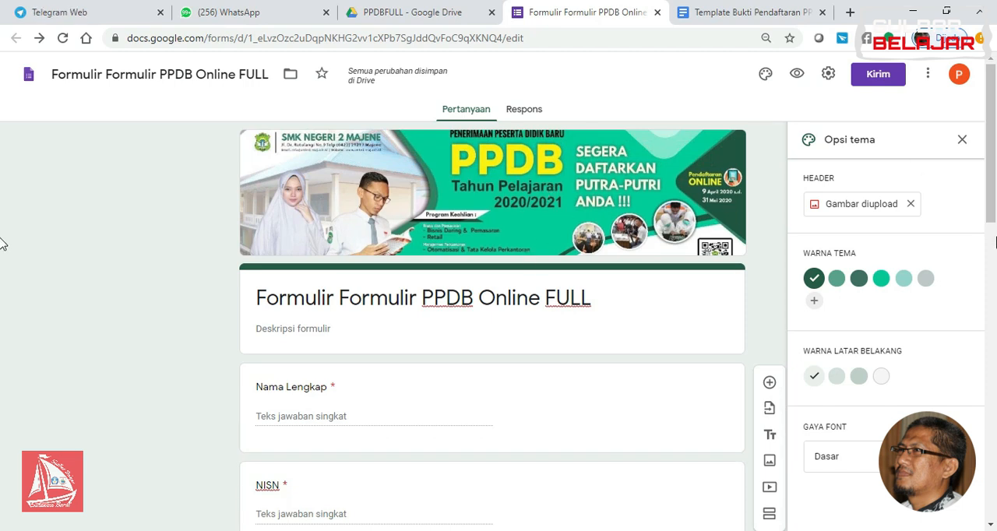
pyautogui.scroll(-1, 4, 234)
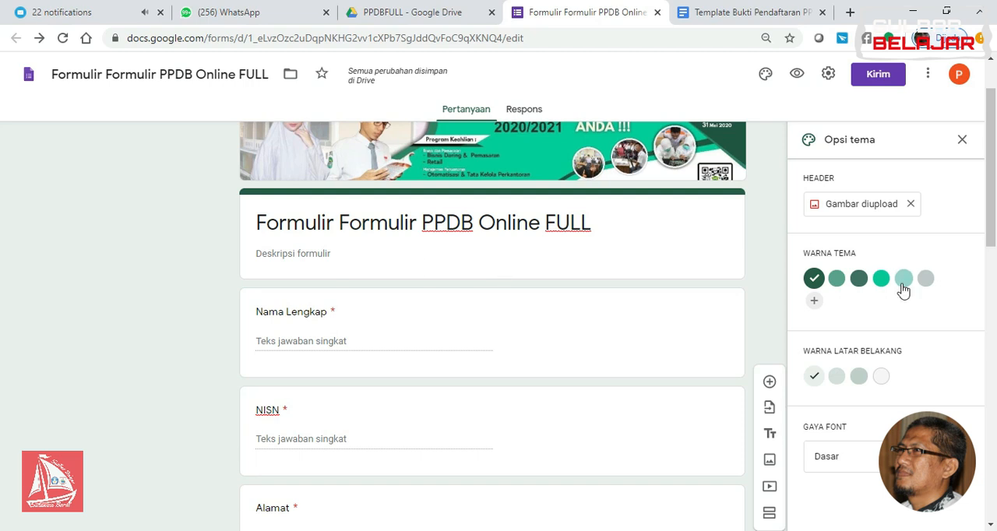
pyautogui.moveTo(990, 166); pyautogui.dragTo(981, 146)
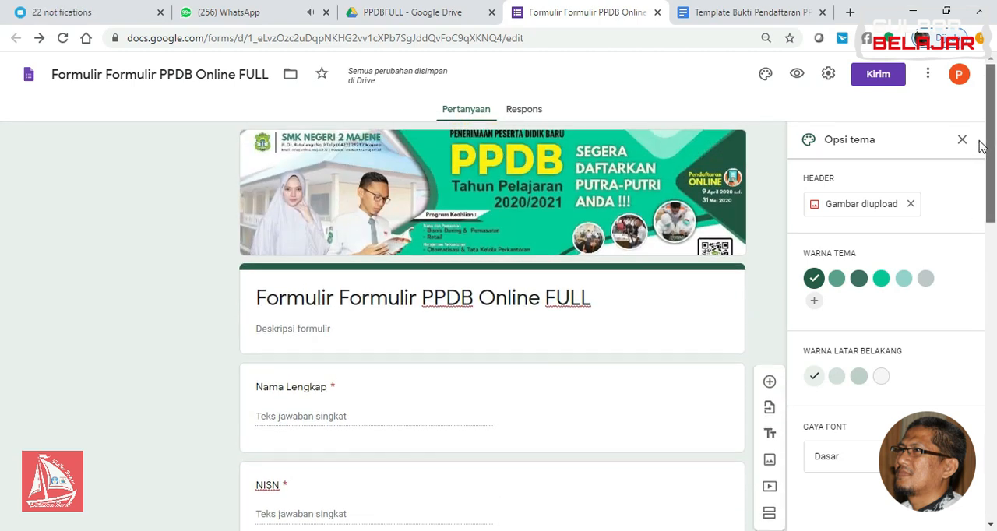
pyautogui.click(521, 113)
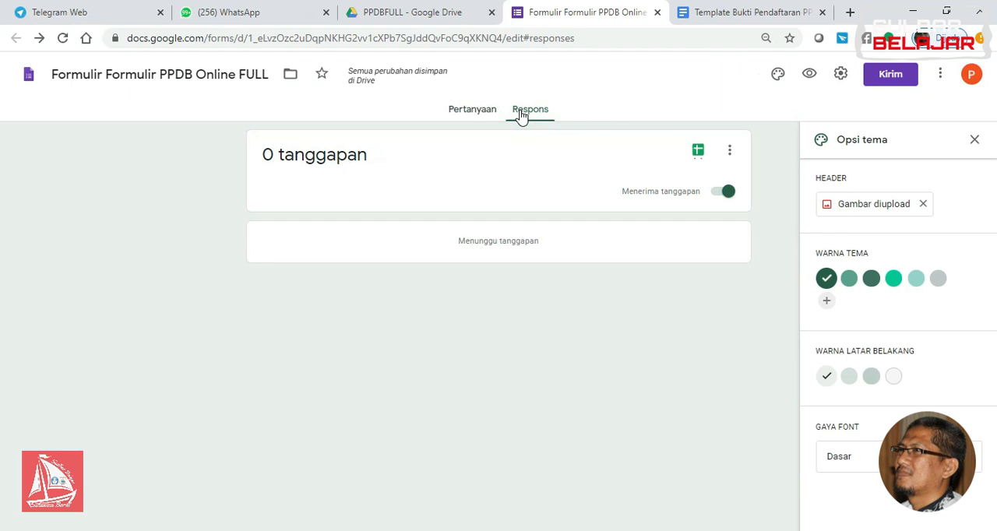
pyautogui.click(699, 155)
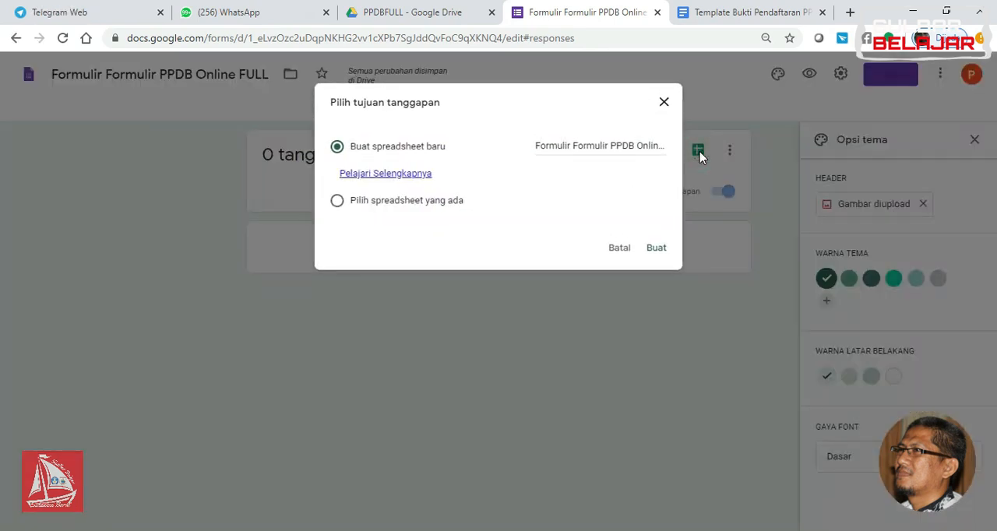
pyautogui.click(664, 103)
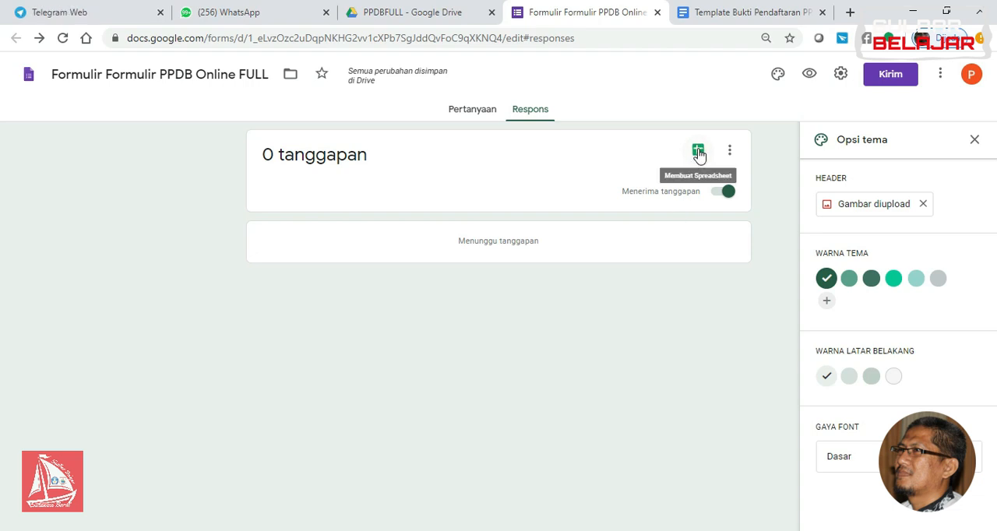
pyautogui.click(698, 152)
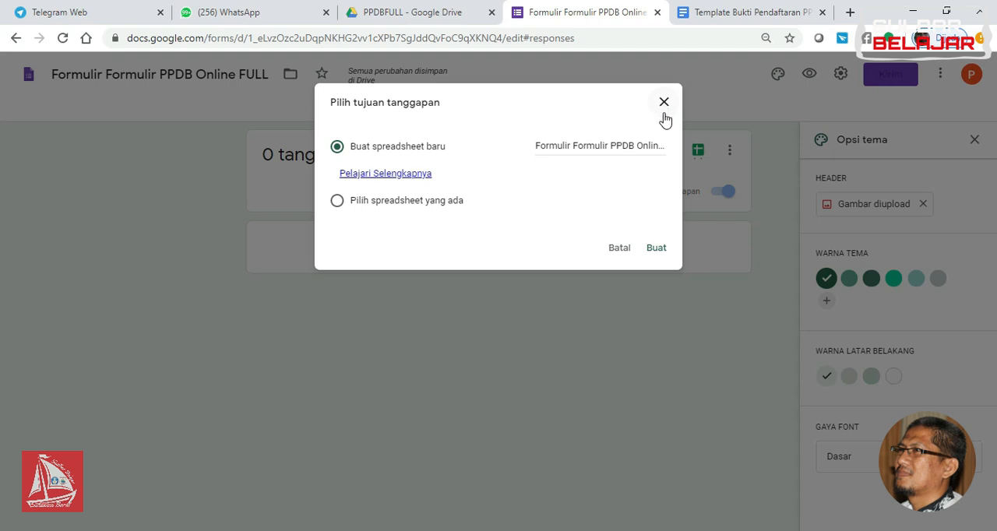
pyautogui.click(623, 249)
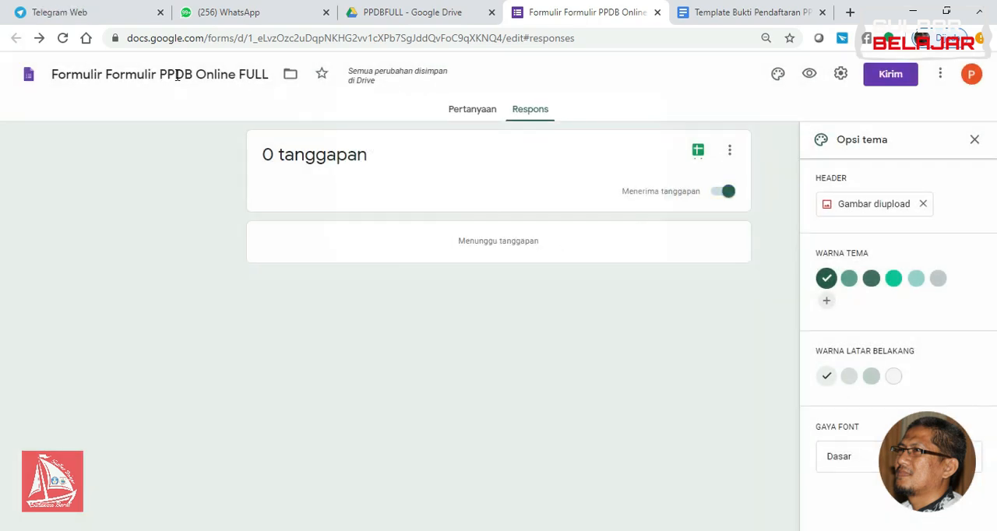
# - Remove the duplicated word from the form's name so that it reads "Formulir PPDB Online FULL", and check the form's title
pyautogui.click(126, 72)
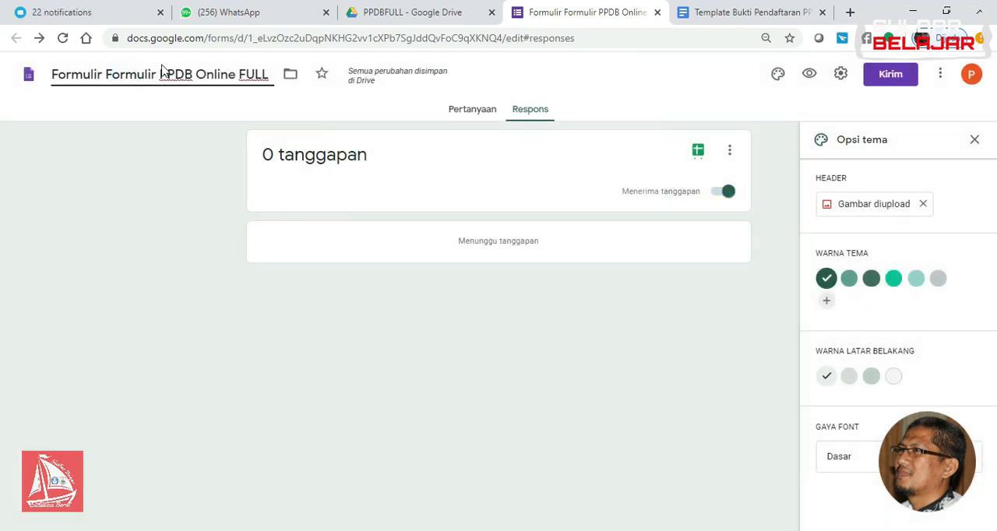
pyautogui.moveTo(105, 72); pyautogui.dragTo(4, 87)
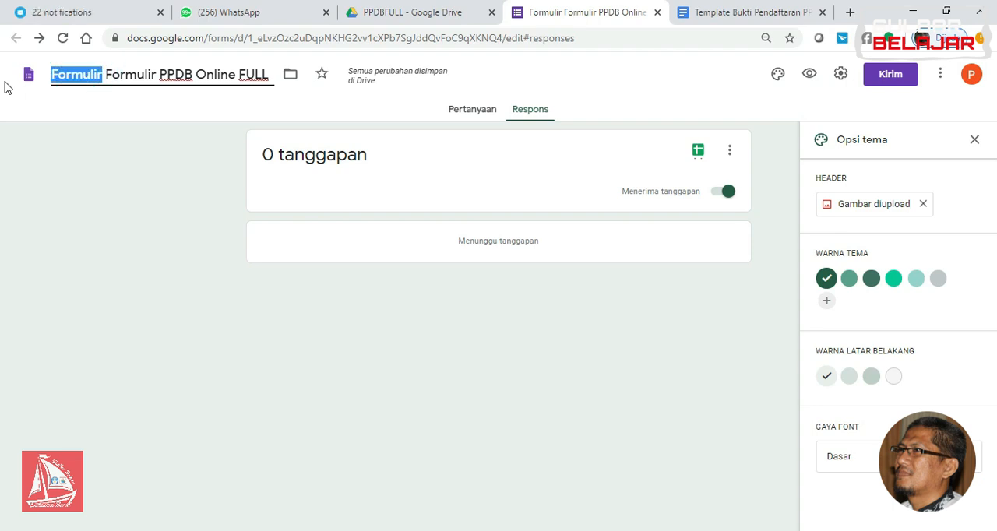
pyautogui.press('BackSpace')
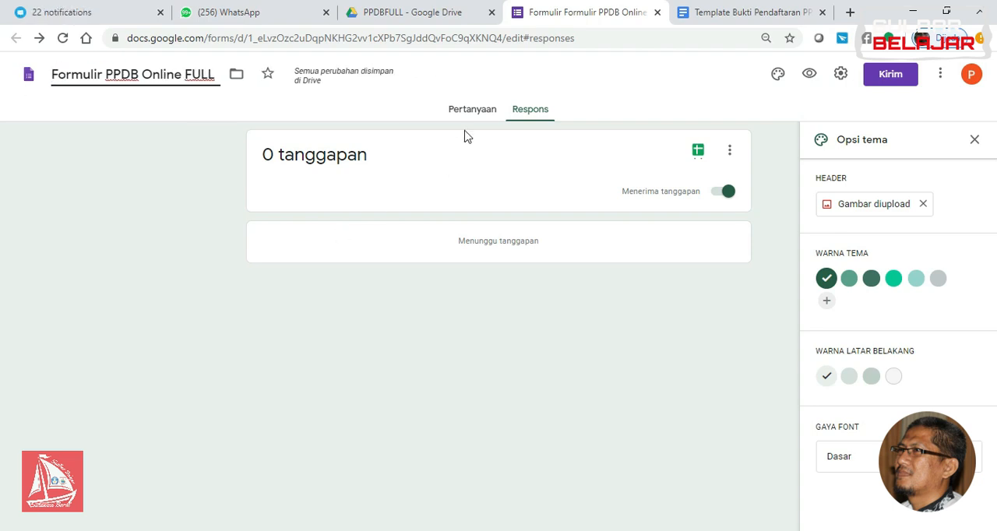
pyautogui.click(469, 112)
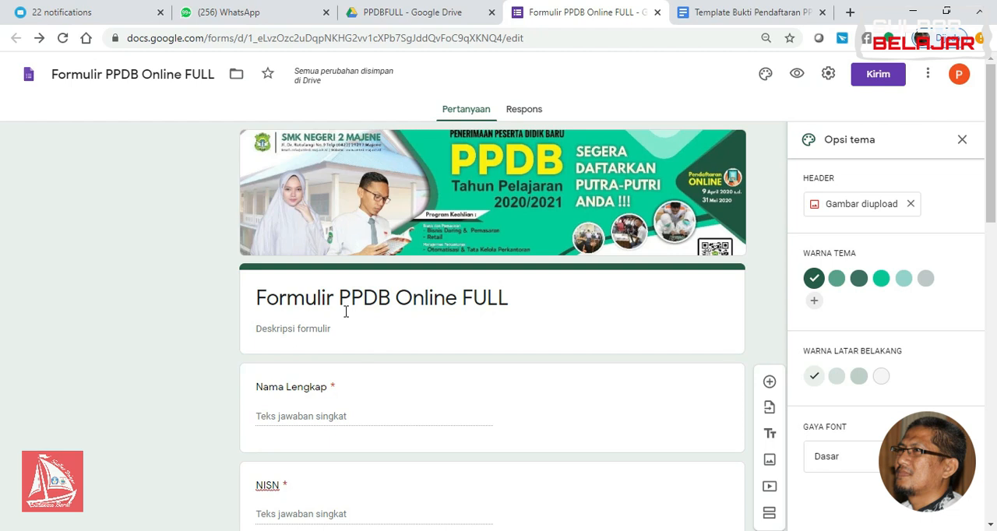
# - Create a new spreadsheet, with the suggested name, as the destination for the form's responses
pyautogui.click(532, 113)
pyautogui.click(699, 152)
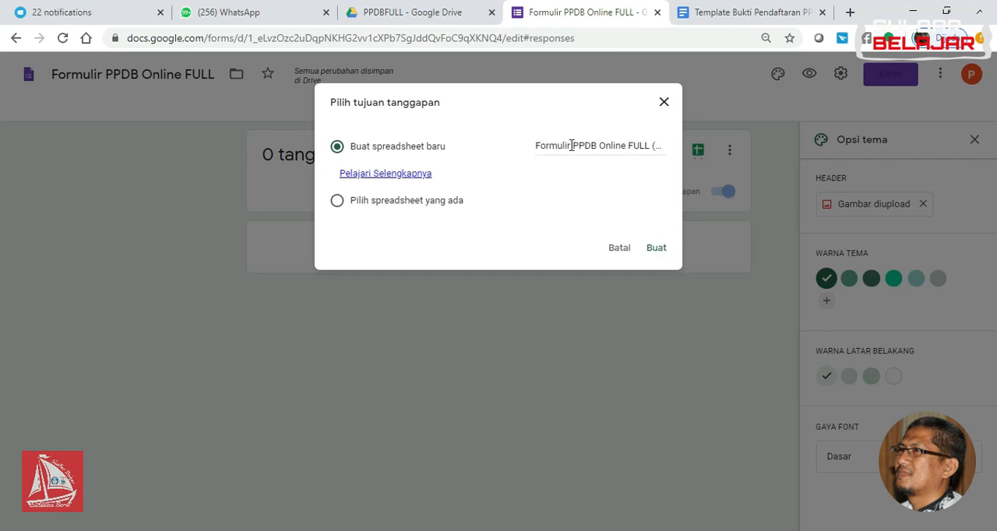
pyautogui.click(656, 249)
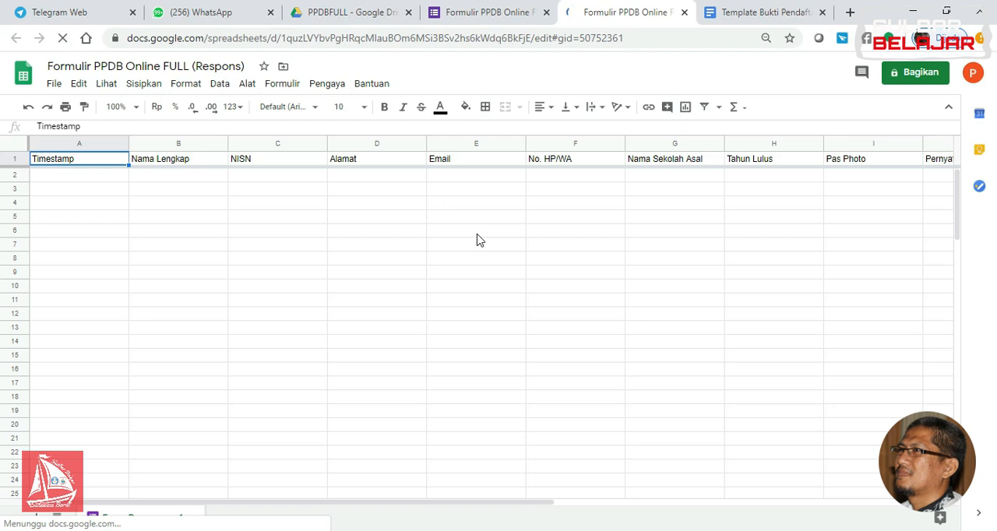
pyautogui.click(303, 245)
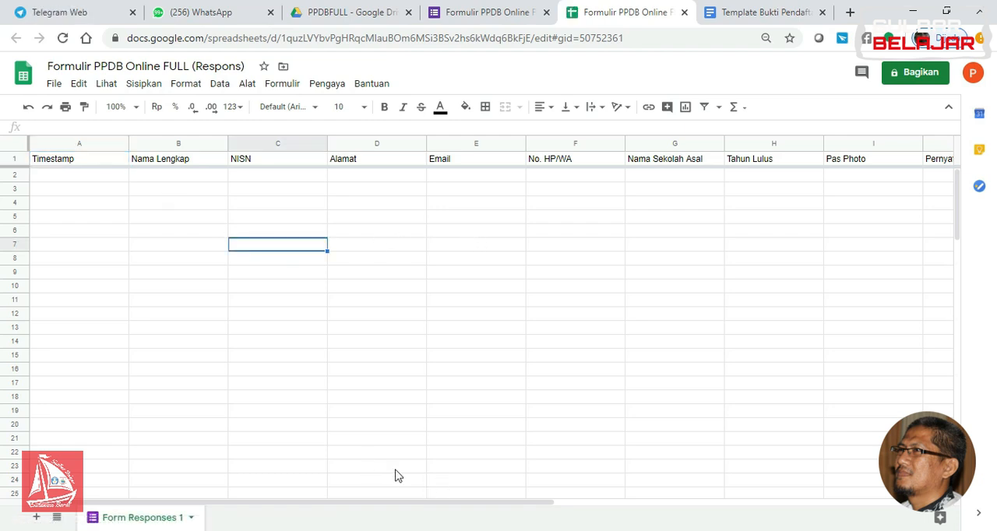
# - Compare the placeholders in the Template Bukti Pendaftaran PPDB document with the response columns, and review the registration-date item in the Notepad notes
pyautogui.click(740, 13)
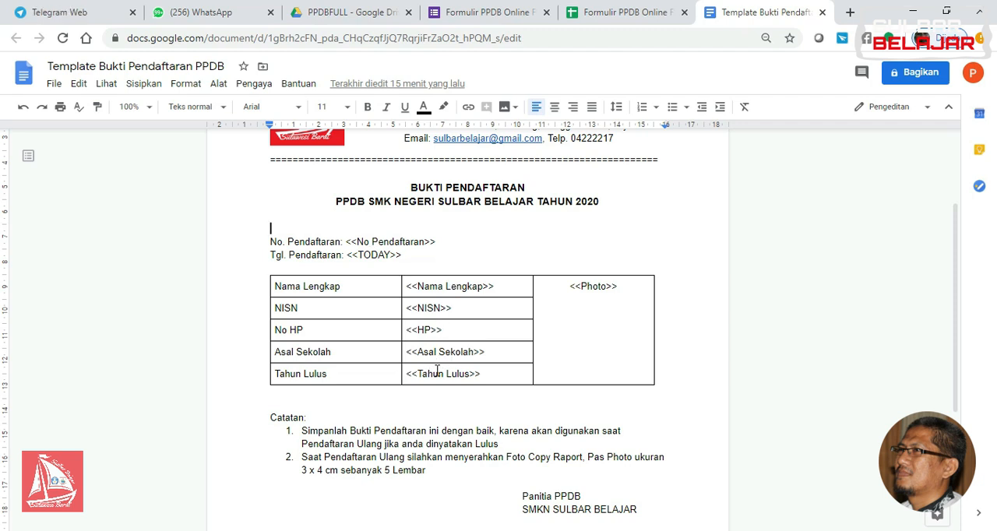
pyautogui.click(627, 12)
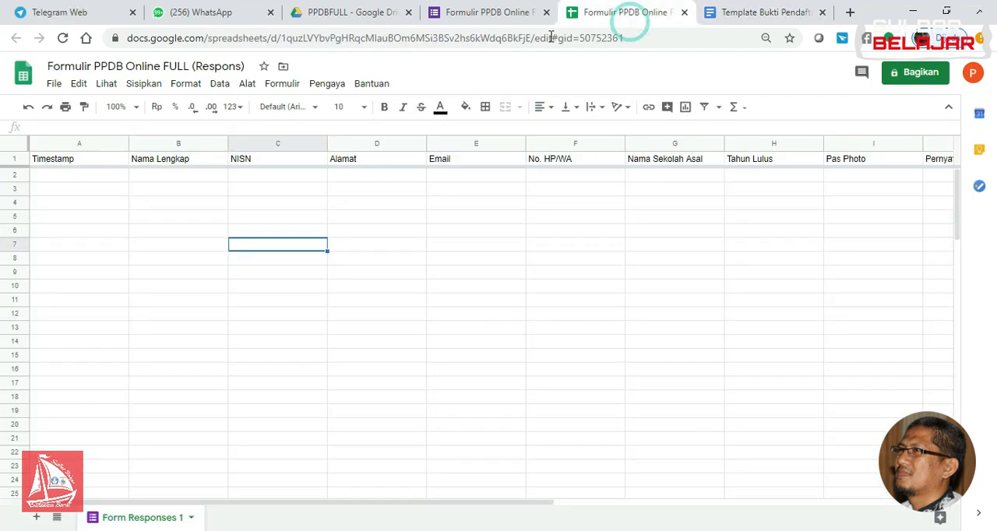
pyautogui.click(157, 145)
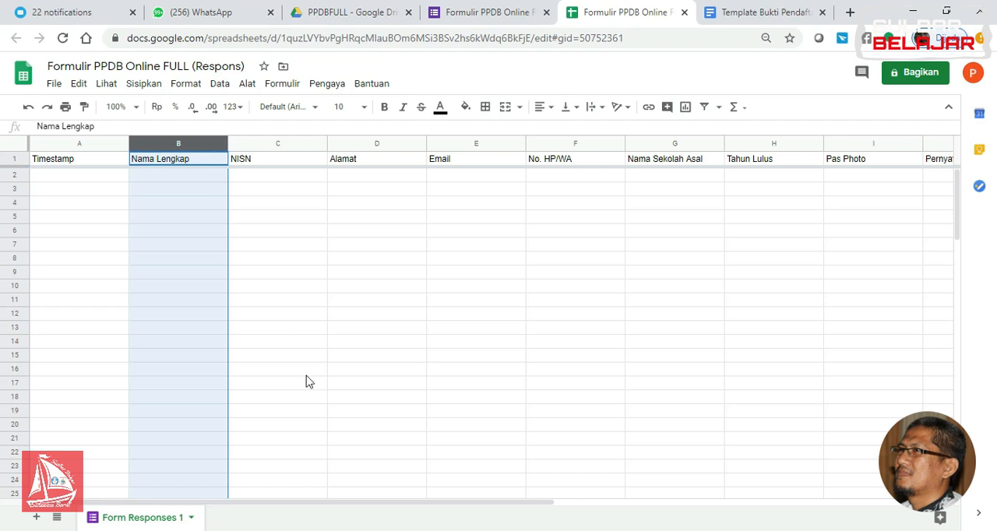
pyautogui.hotkey('alt', 'Tab')
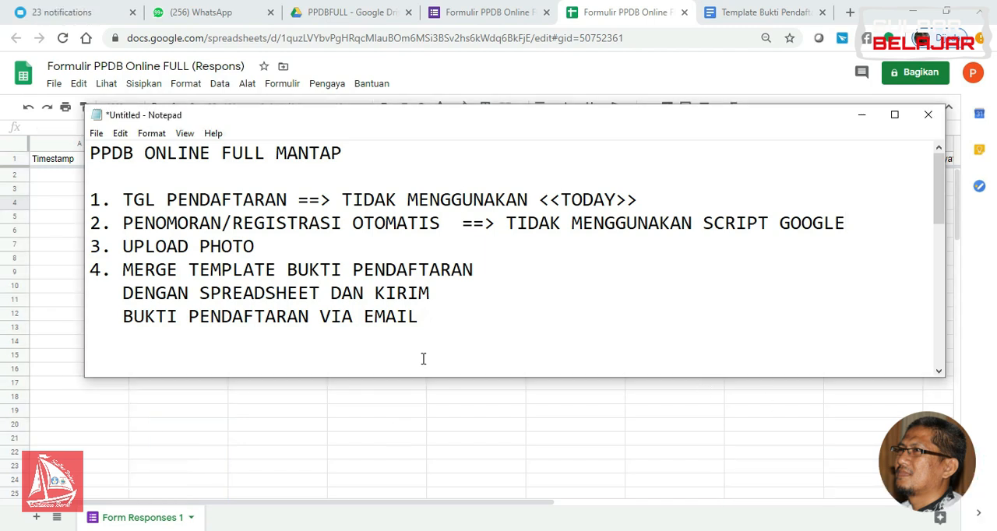
pyautogui.moveTo(124, 196); pyautogui.dragTo(443, 200)
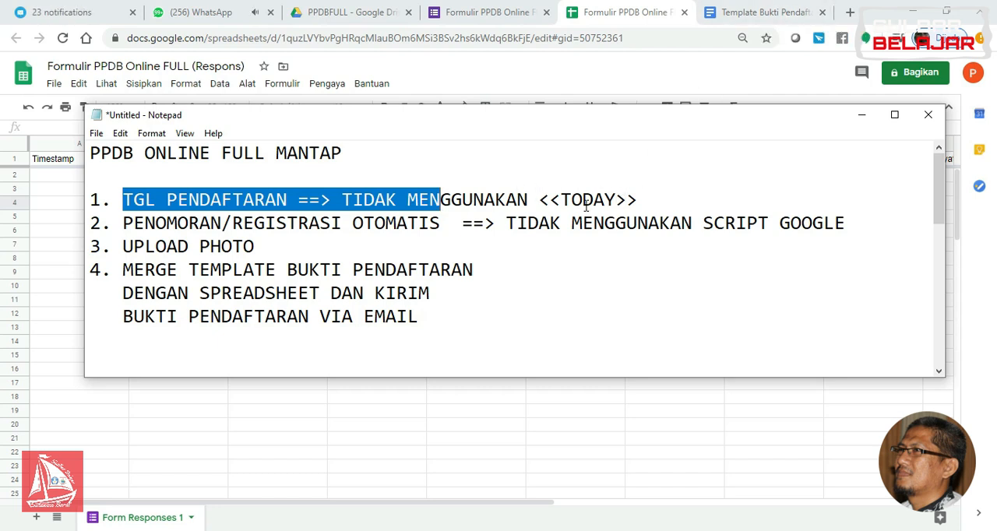
pyautogui.click(177, 204)
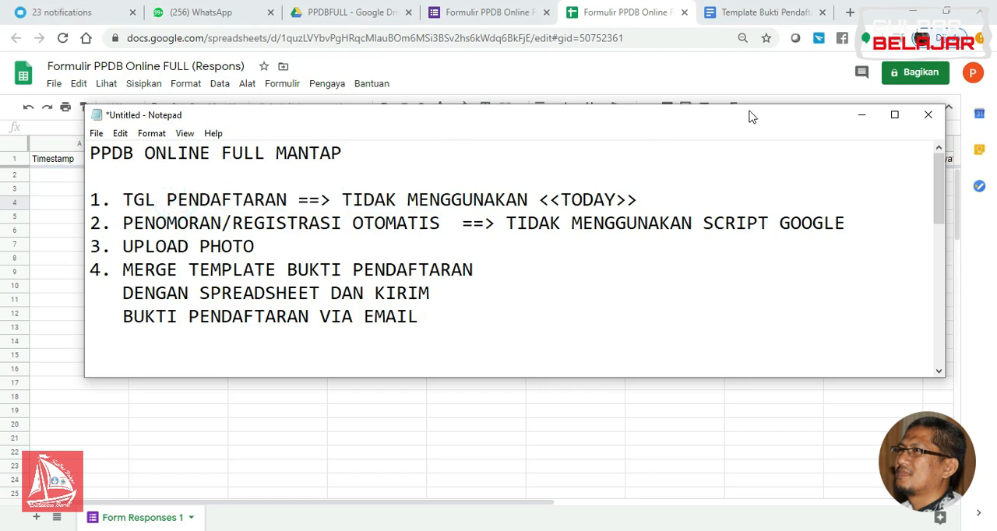
pyautogui.click(861, 115)
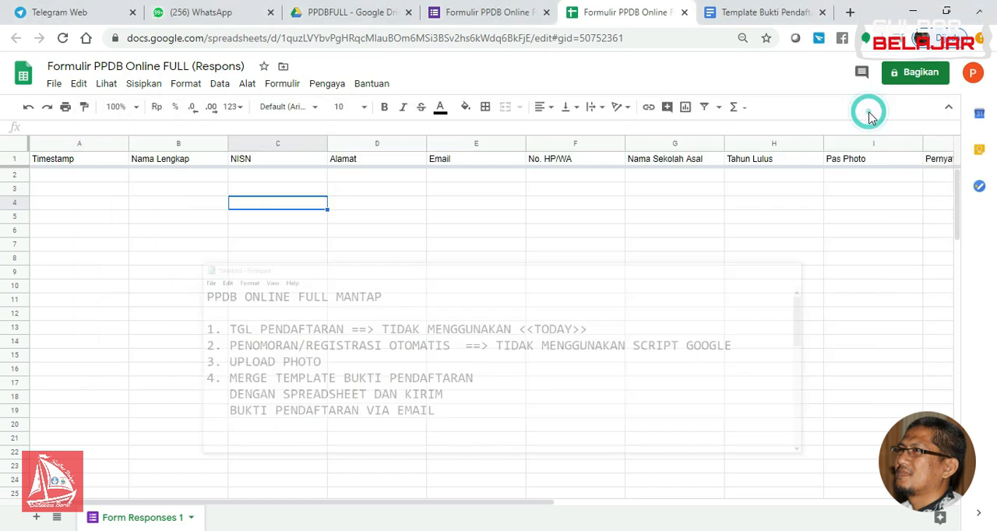
pyautogui.click(159, 144)
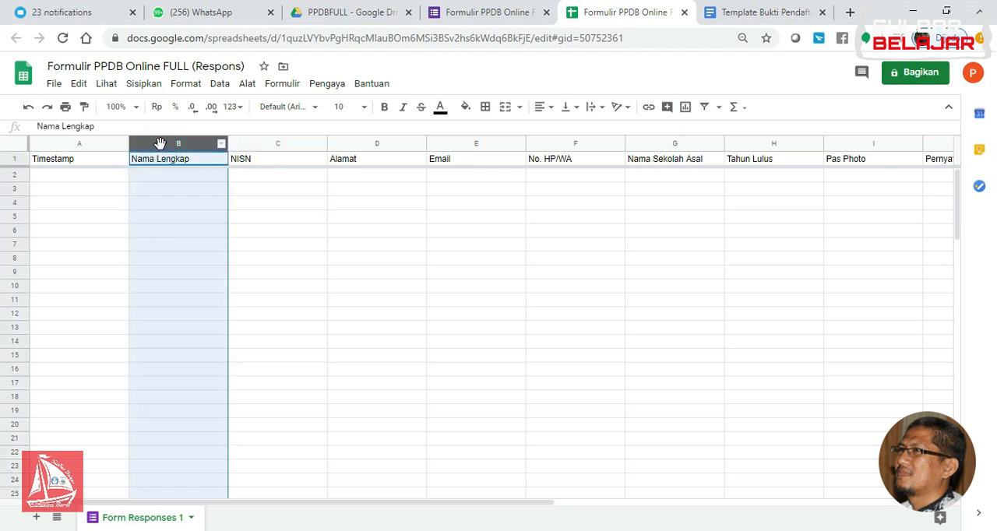
pyautogui.rightClick(160, 145)
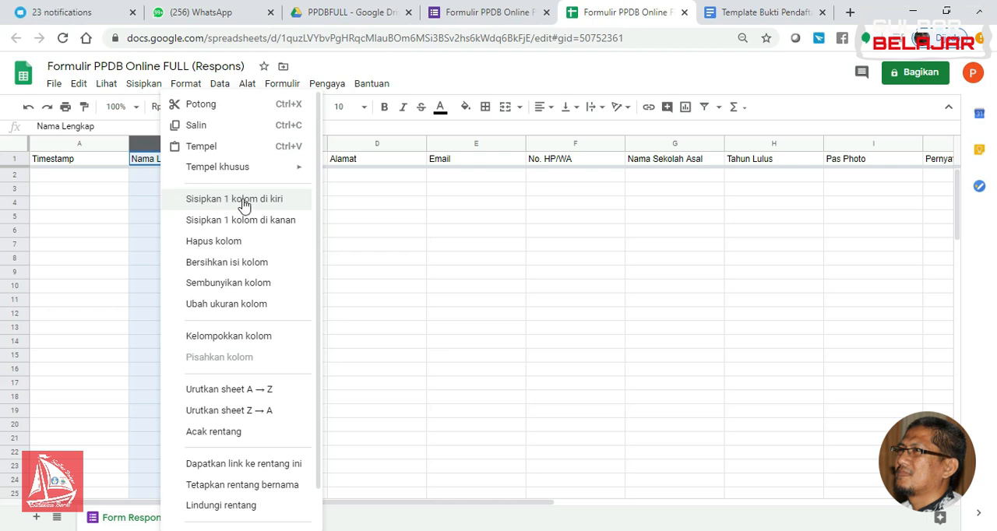
pyautogui.click(422, 272)
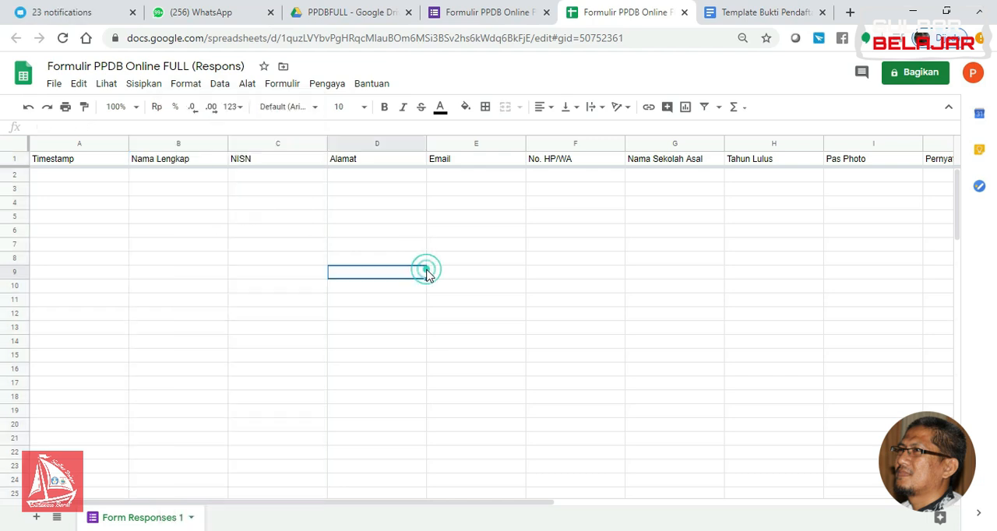
# - Insert one empty column between Timestamp and Nama Lengkap in the response sheet
pyautogui.click(175, 145)
pyautogui.rightClick(174, 148)
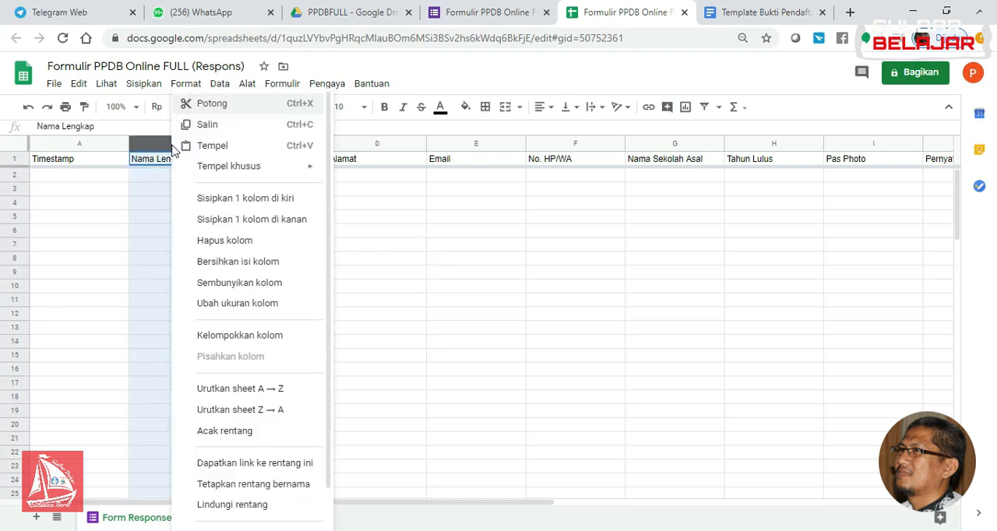
pyautogui.click(236, 201)
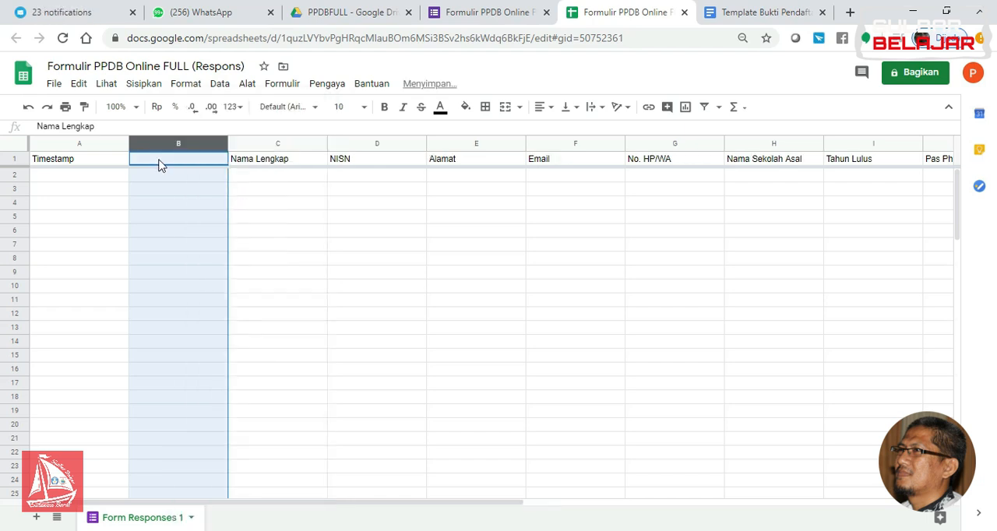
# - Enter "Tgl Pendaftaran" as the header of the empty column B in cell B1
pyautogui.click(159, 161)
pyautogui.write('N')
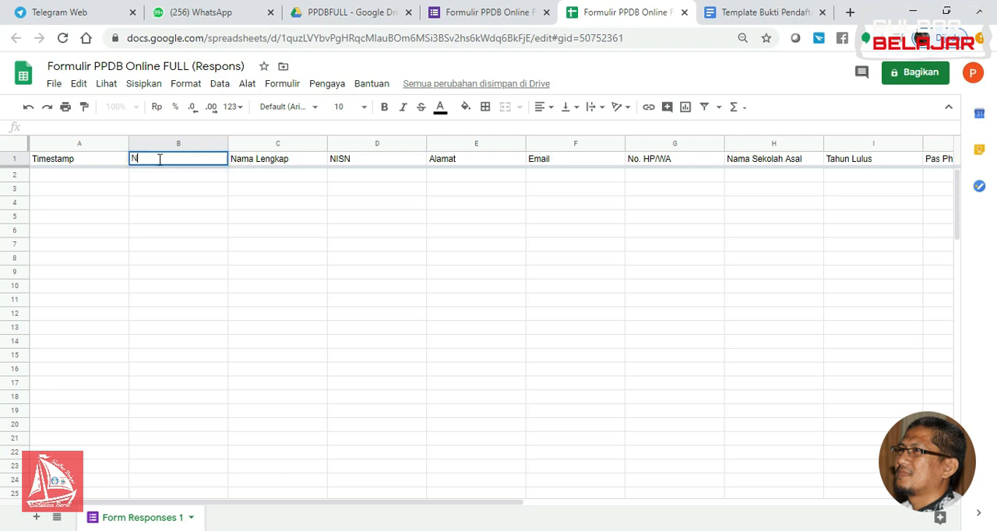
pyautogui.write('o Pendaftar')
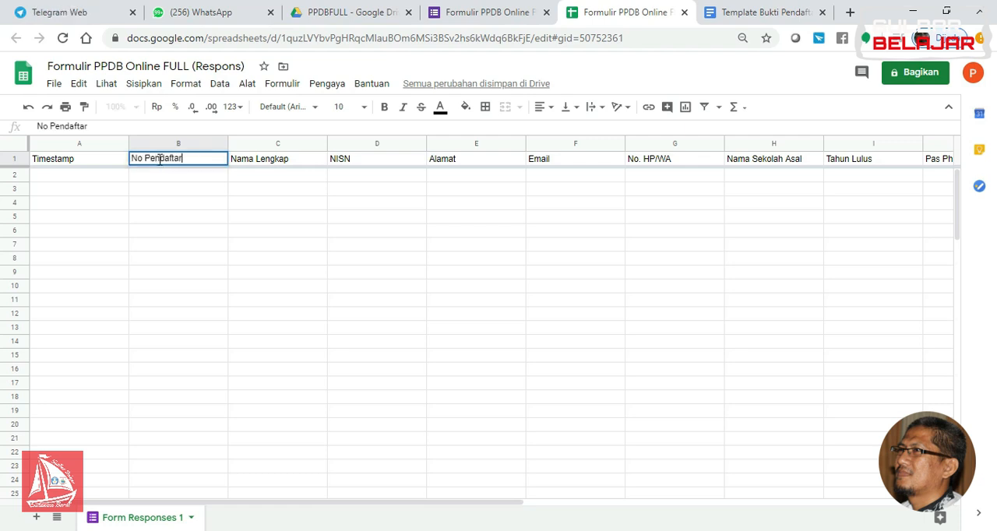
pyautogui.press('BackSpace')
pyautogui.press('BackSpace')
pyautogui.press('BackSpace')
pyautogui.press('BackSpace')
pyautogui.press('BackSpace')
pyautogui.press('BackSpace')
pyautogui.press('BackSpace')
pyautogui.press('BackSpace')
pyautogui.press('BackSpace')
pyautogui.press('BackSpace')
pyautogui.press('BackSpace')
pyautogui.press('BackSpace')
pyautogui.write('Tgl Pendaftaran')
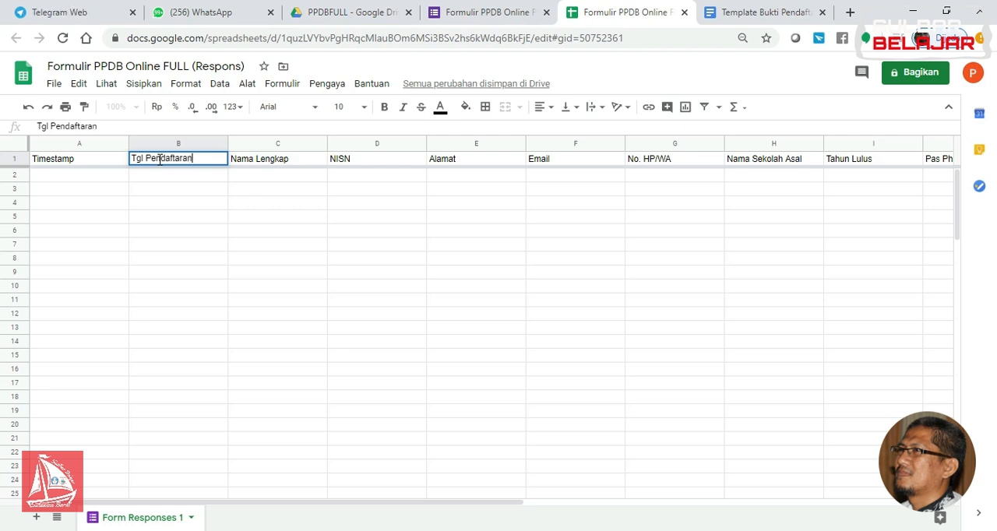
pyautogui.press('Return')
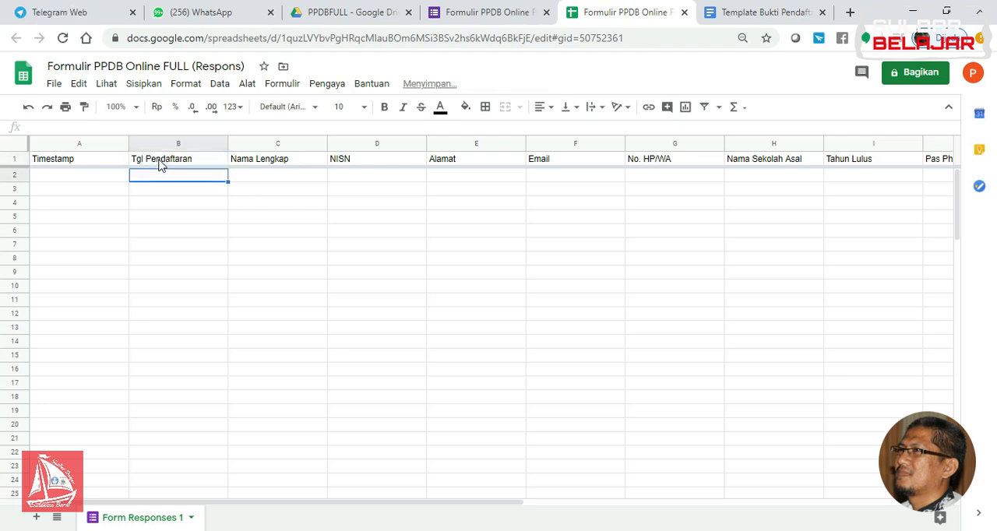
pyautogui.click(171, 160)
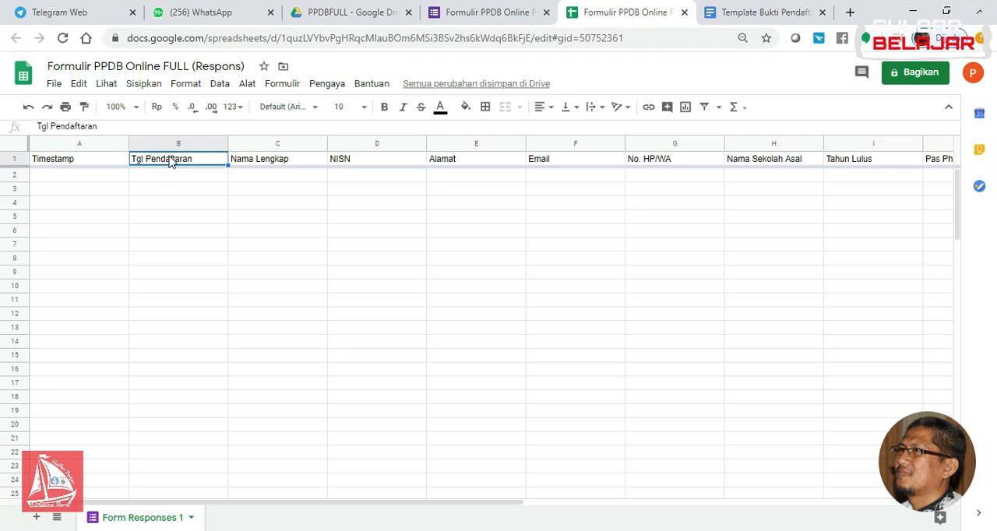
pyautogui.click(168, 176)
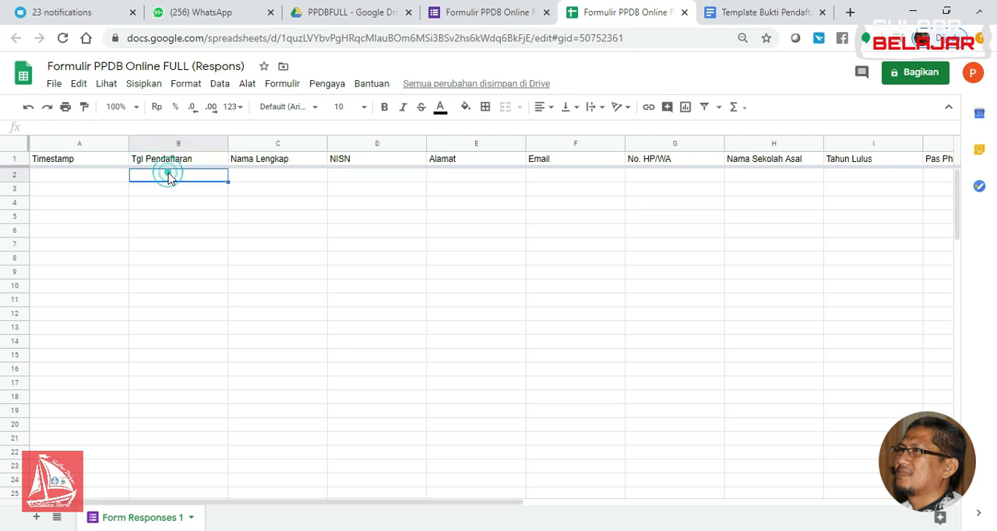
pyautogui.click(49, 176)
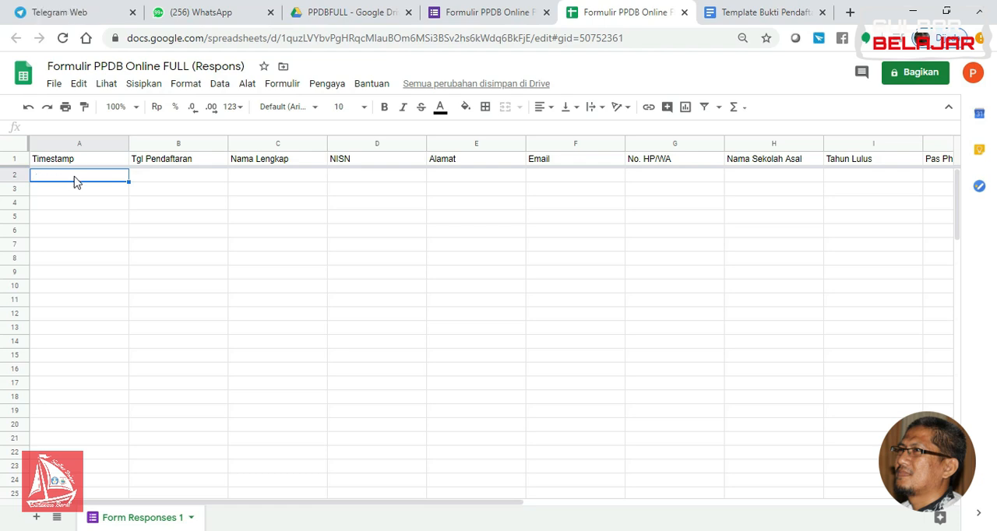
pyautogui.click(167, 179)
pyautogui.click(90, 179)
pyautogui.click(144, 180)
pyautogui.click(98, 176)
pyautogui.click(153, 180)
pyautogui.click(94, 178)
pyautogui.click(159, 178)
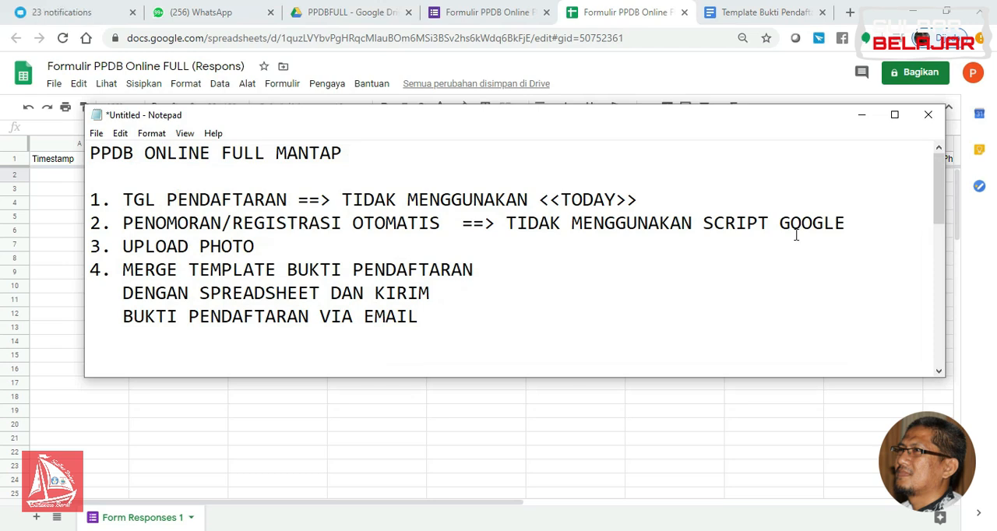
# - Replace cell B1 with the Notepad formula =ARRAYFORMULA(IF(ROW(A:A)=1;"Tgl Pendaftaran";IF(ISBLANK(A1:A);"";LEFT(A1:A;10))))
pyautogui.moveTo(940, 204); pyautogui.dragTo(940, 352)
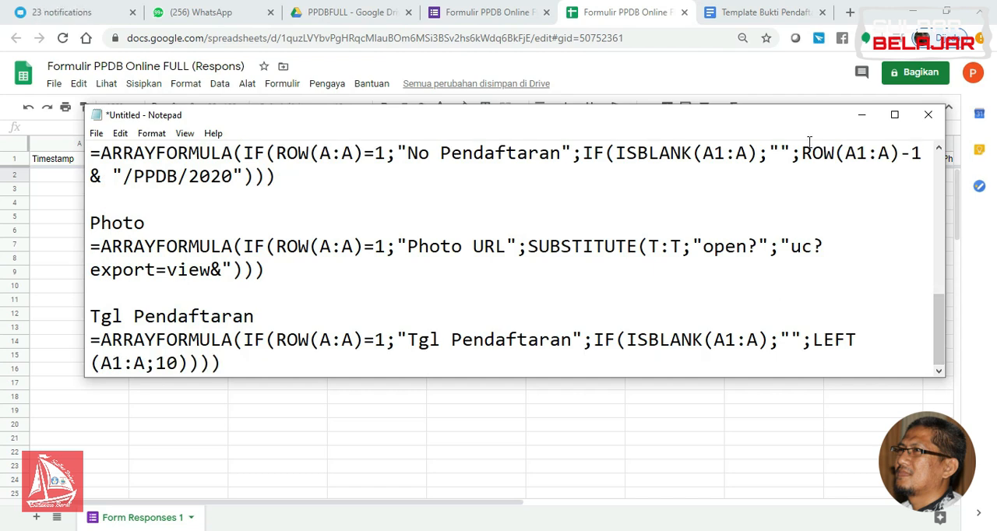
pyautogui.moveTo(222, 365); pyautogui.dragTo(91, 338)
pyautogui.hotkey('ctrl', 'c')
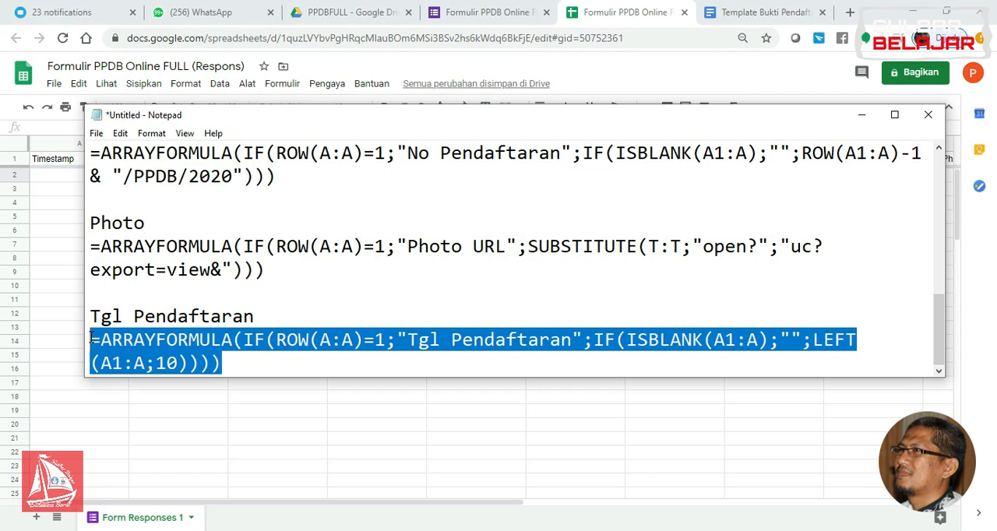
pyautogui.click(70, 178)
pyautogui.click(166, 162)
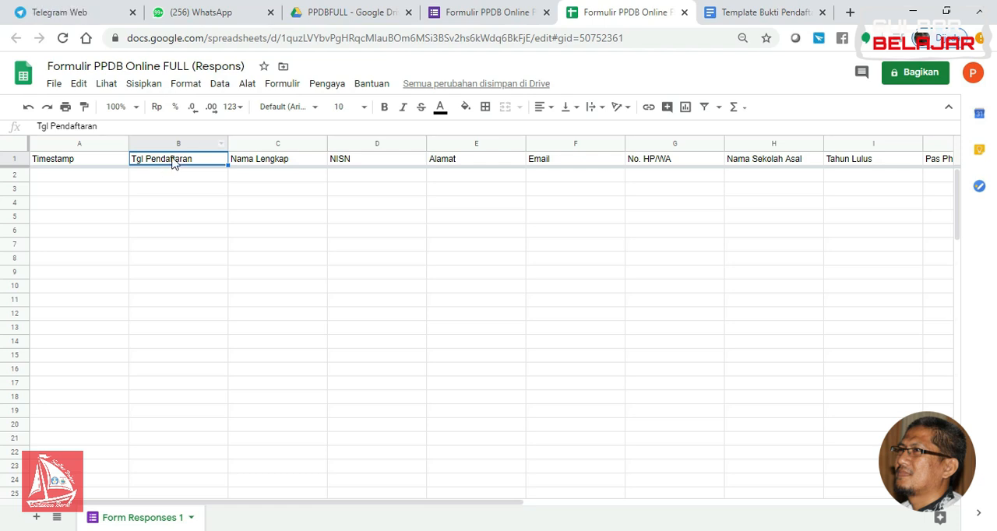
pyautogui.rightClick(175, 162)
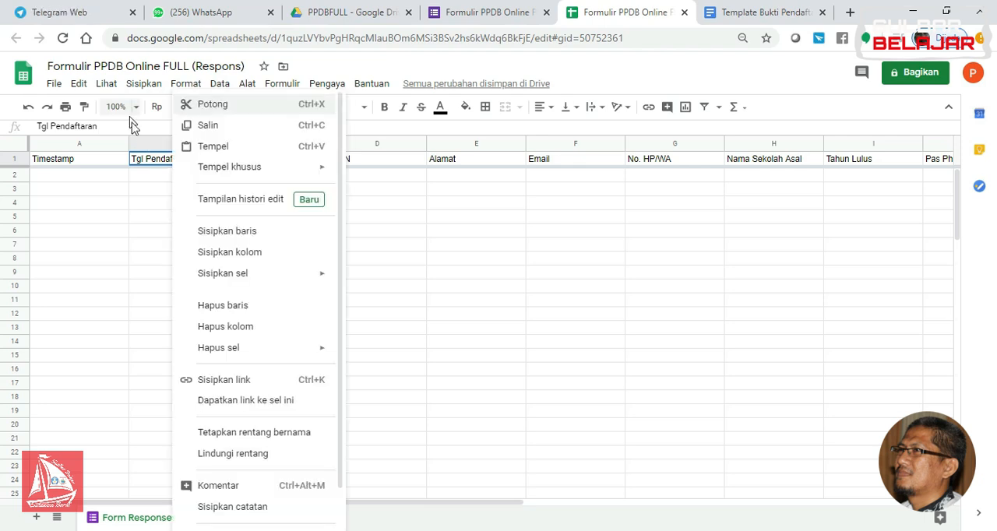
pyautogui.click(224, 146)
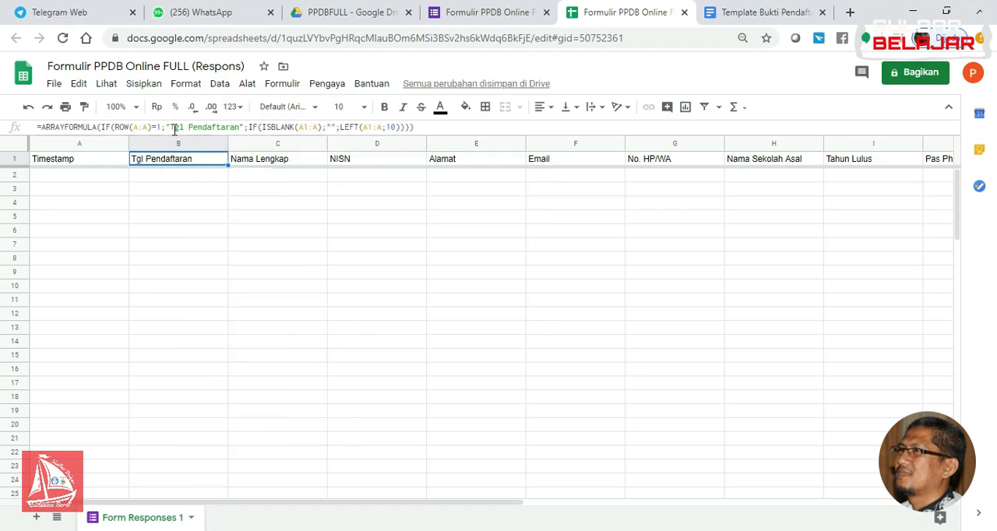
pyautogui.moveTo(171, 127); pyautogui.dragTo(240, 130)
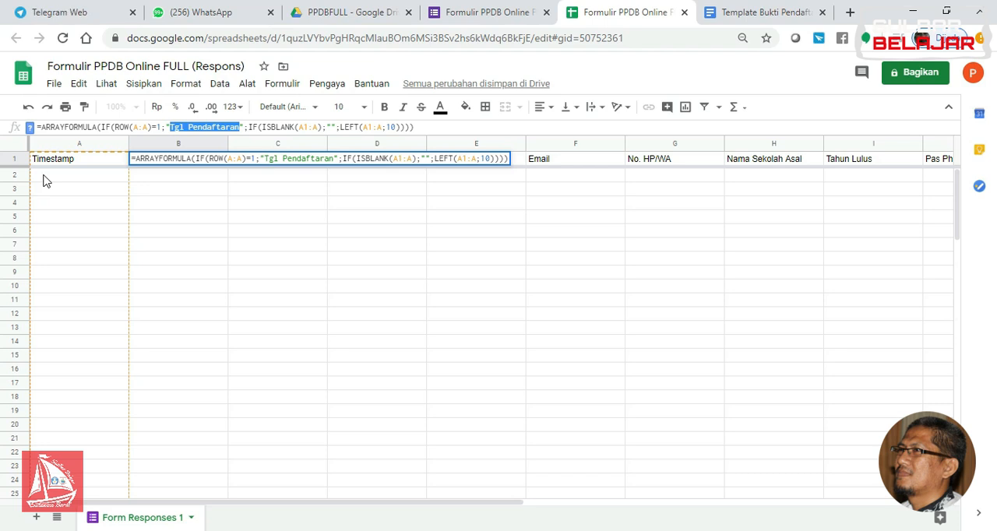
pyautogui.click(418, 127)
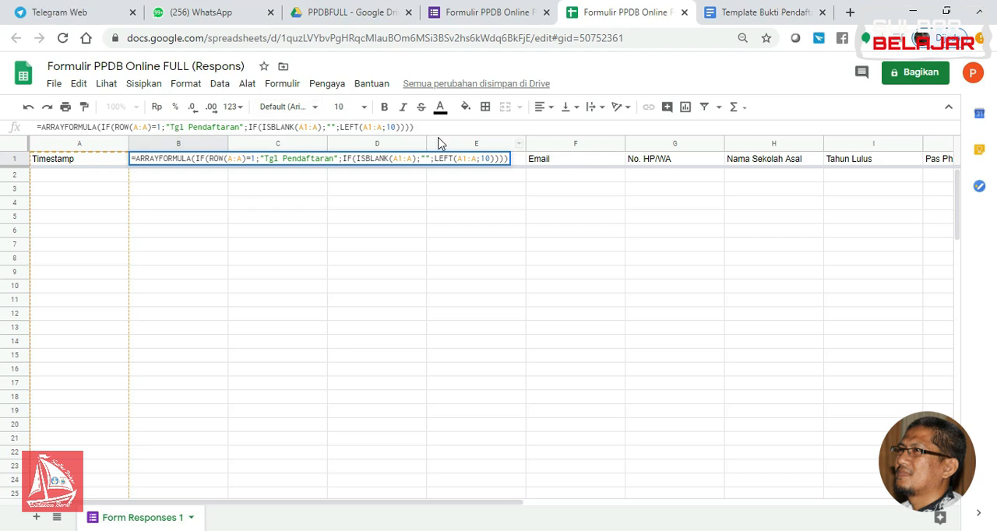
pyautogui.press('Return')
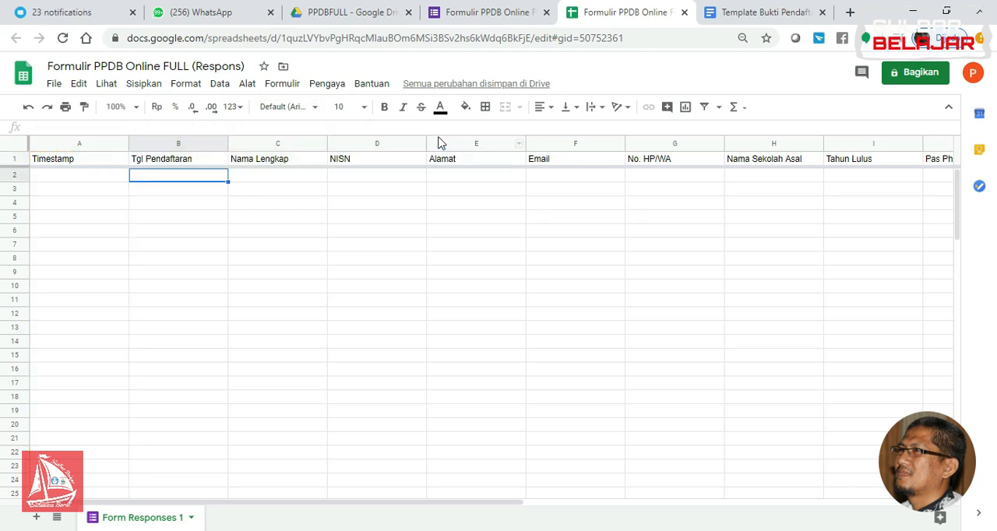
# - Insert one empty column between Tgl Pendaftaran and Nama Lengkap in the response sheet
pyautogui.click(179, 162)
pyautogui.click(179, 174)
pyautogui.moveTo(400, 503); pyautogui.dragTo(628, 453)
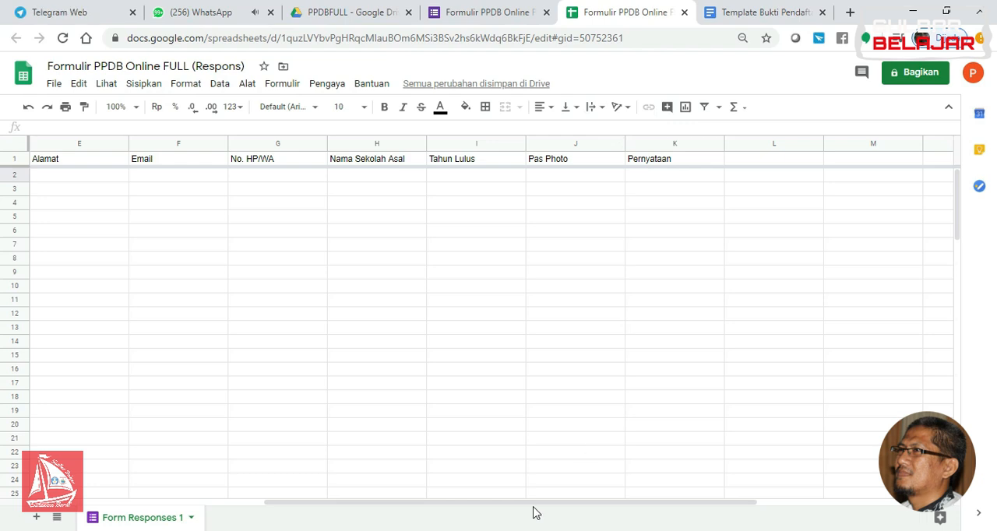
pyautogui.moveTo(534, 507); pyautogui.dragTo(204, 526)
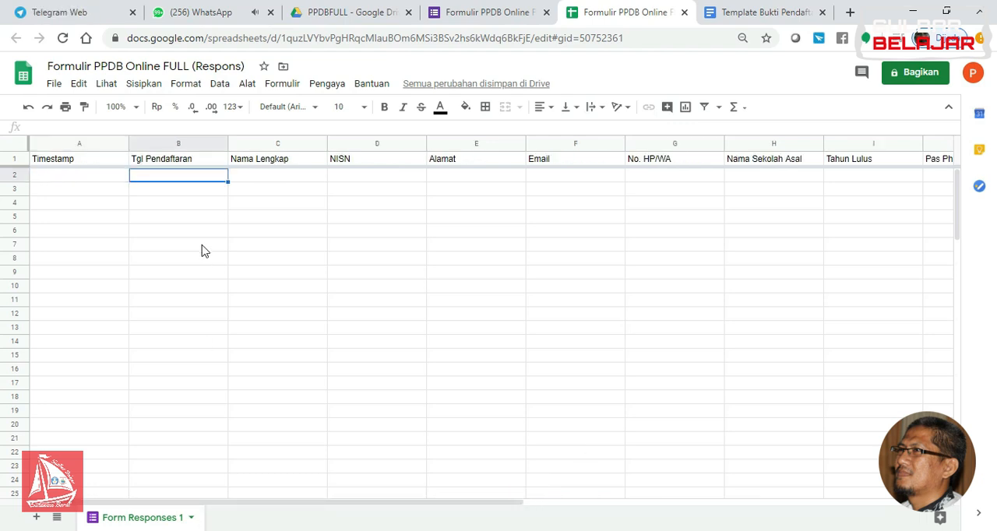
pyautogui.click(262, 141)
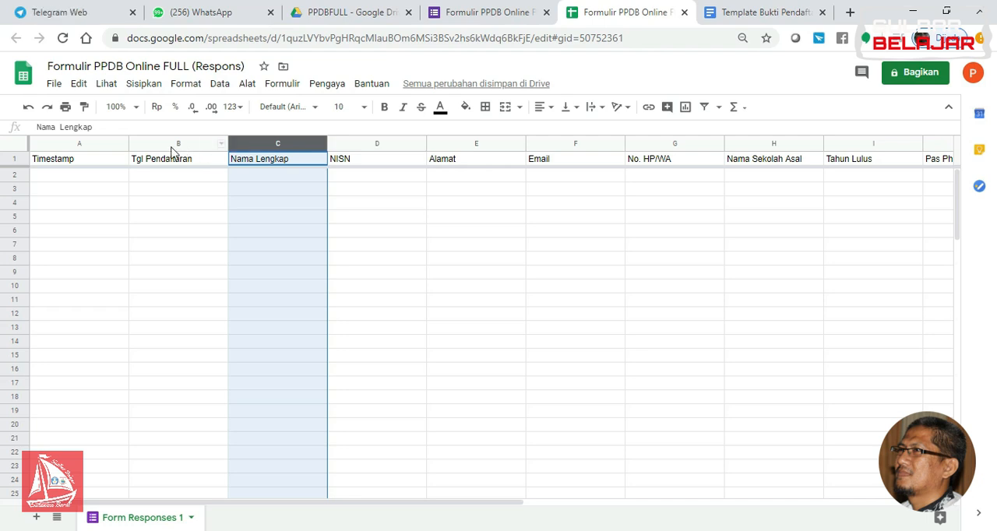
pyautogui.rightClick(260, 148)
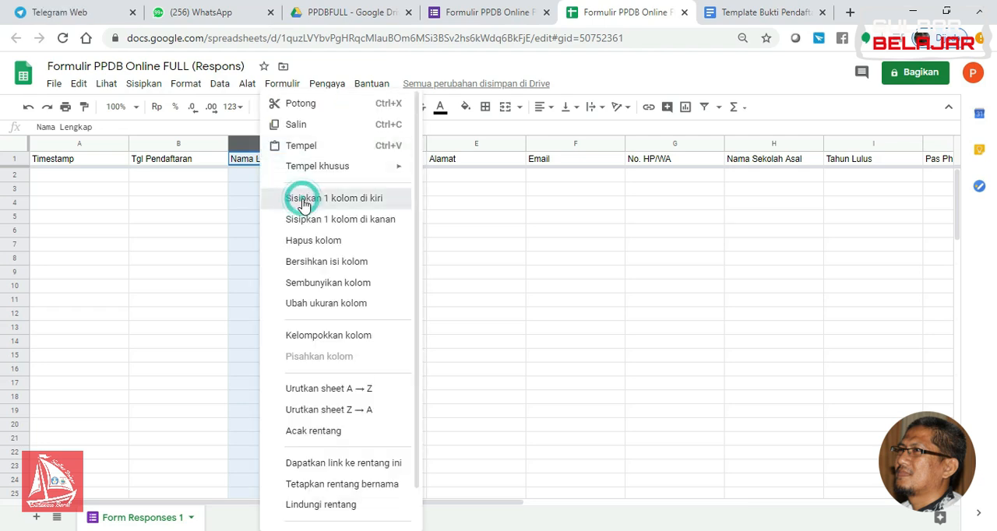
pyautogui.click(304, 204)
pyautogui.click(283, 163)
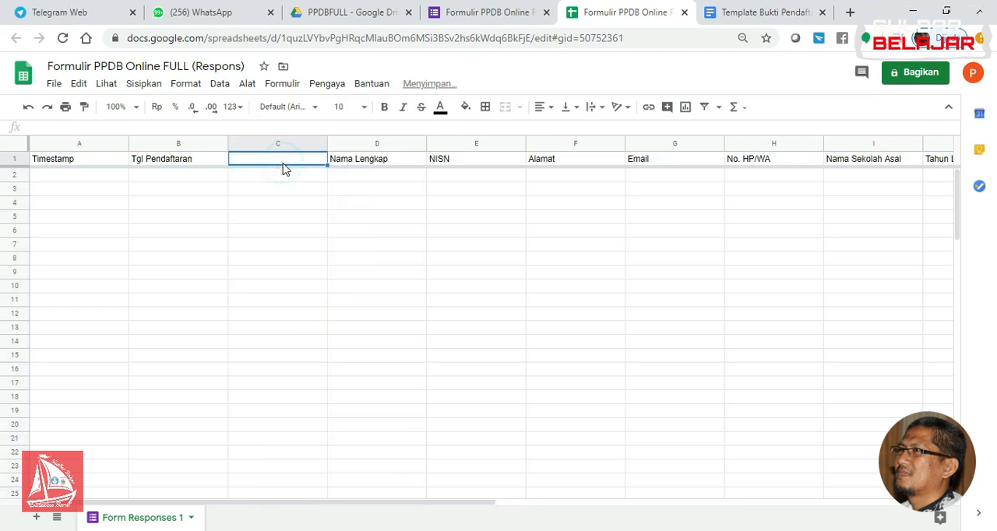
# - Copy the complete No Pendaftaran array formula from the Notepad notes for the empty column C
pyautogui.click(254, 163)
pyautogui.click(167, 161)
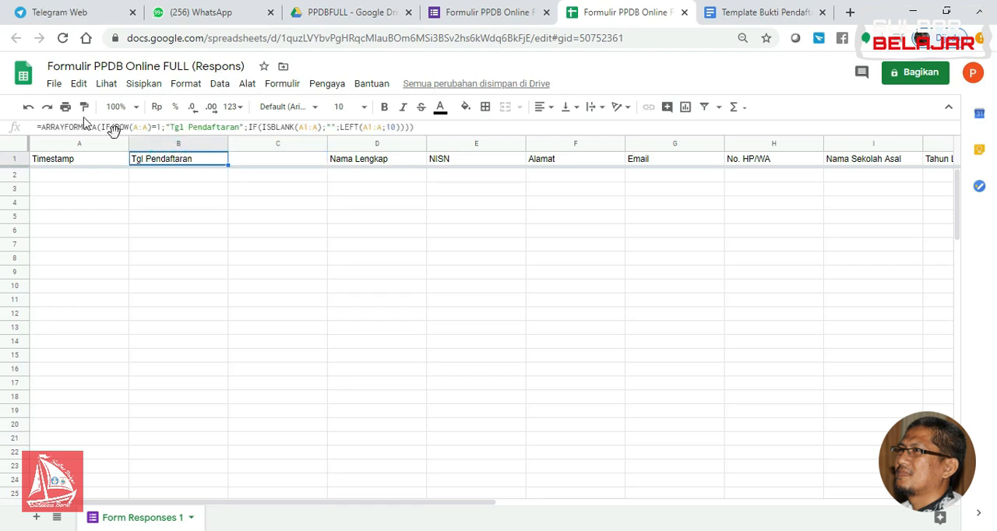
pyautogui.click(276, 161)
pyautogui.click(211, 162)
pyautogui.click(274, 161)
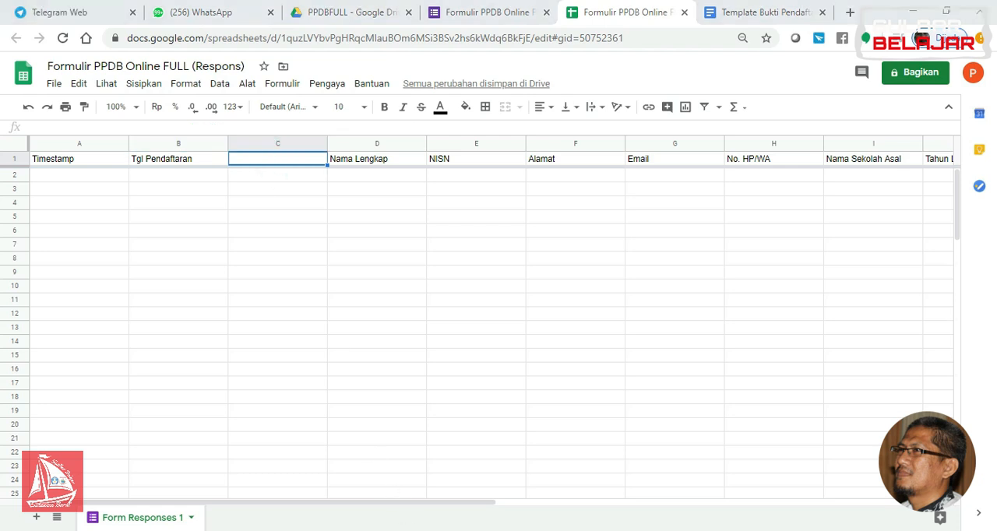
pyautogui.click(407, 530)
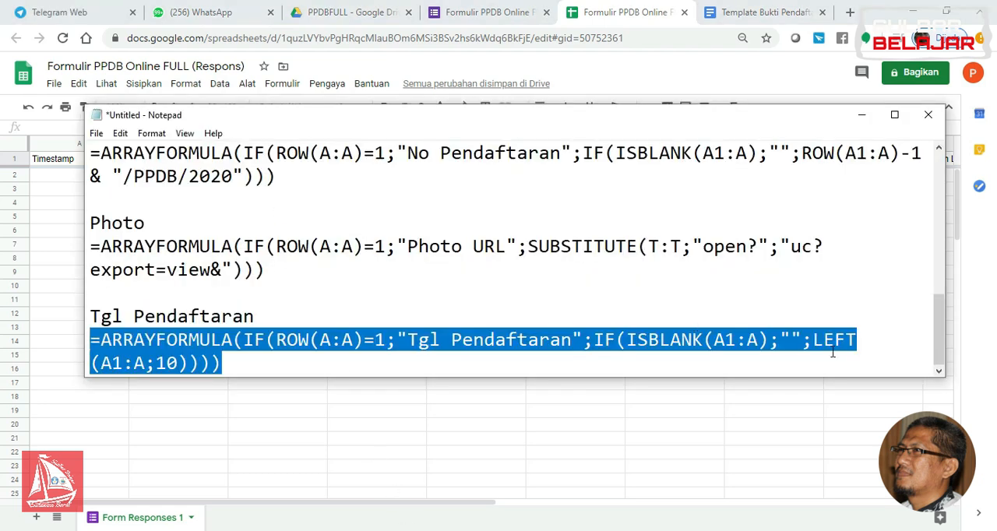
pyautogui.moveTo(936, 327); pyautogui.dragTo(938, 269)
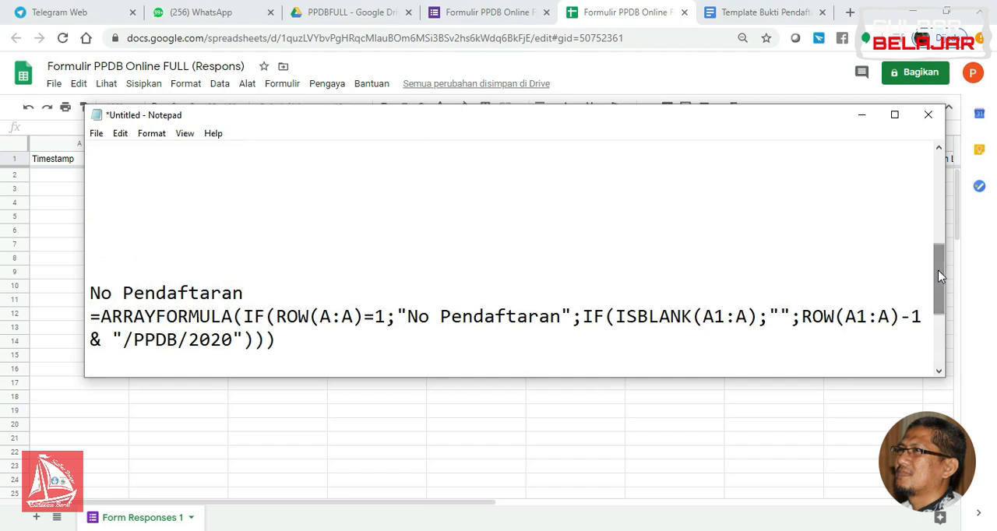
pyautogui.moveTo(407, 321); pyautogui.dragTo(562, 320)
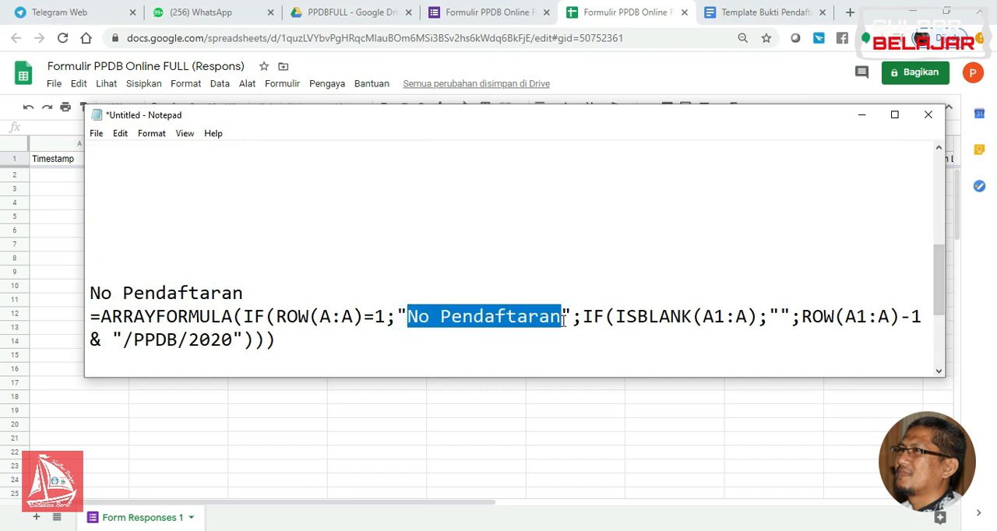
pyautogui.moveTo(98, 321); pyautogui.dragTo(286, 342)
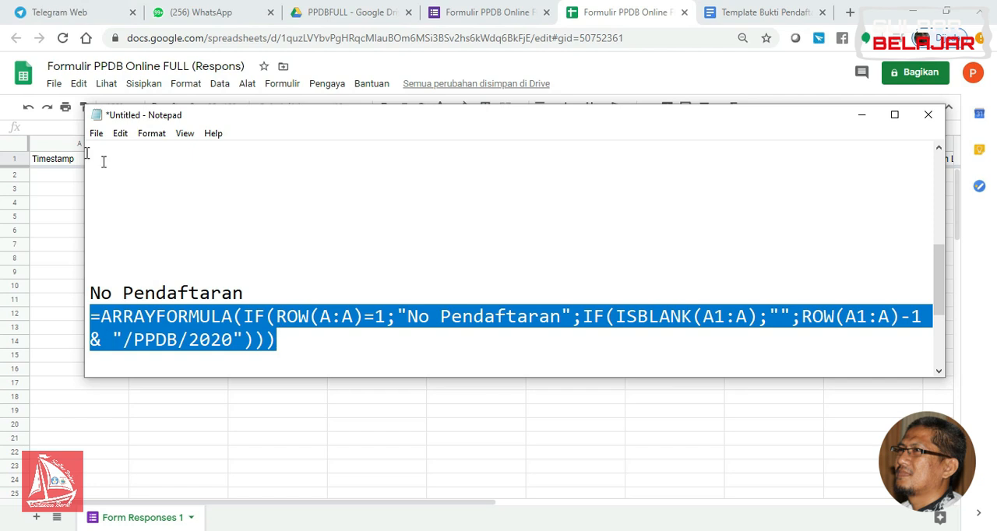
# - Enter =ARRAYFORMULA(IF(ROW(A:A)=1;"No Pendaftaran";IF(ISBLANK(A1:A);"";ROW(A1:A)-1 & "/PPDB/2020"))) in cell C1
pyautogui.click(64, 130)
pyautogui.click(245, 157)
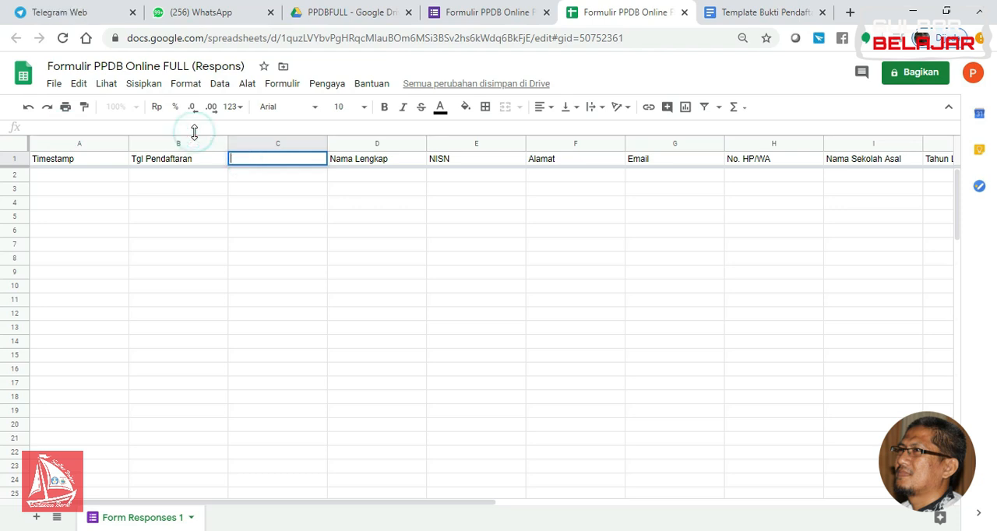
pyautogui.click(250, 171)
pyautogui.click(252, 162)
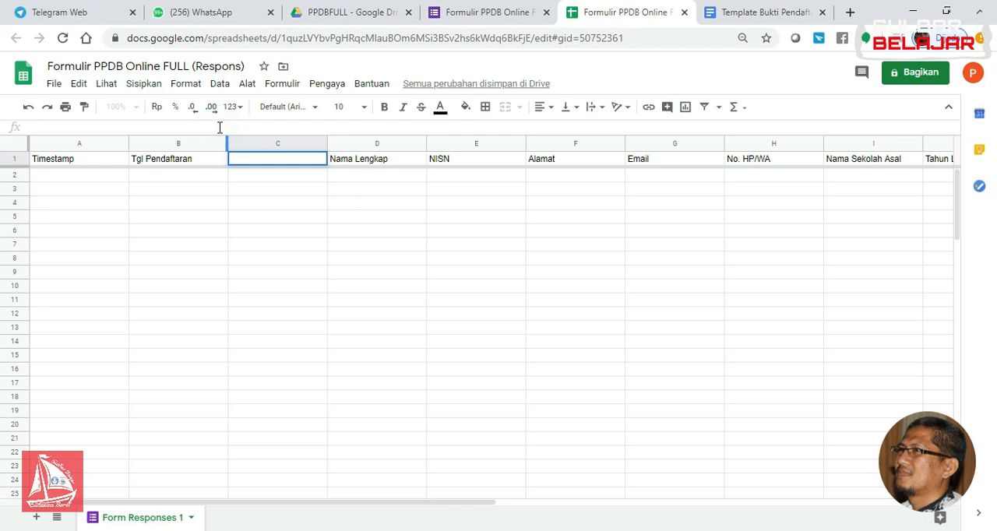
pyautogui.write('=ARRAYFORMULA(IF(ROW(A:A)=1;"No Pendaftaran";IF(ISBLANK(A1:A);"";ROW(A1:A)-1 & "/PPDB/2020")))')
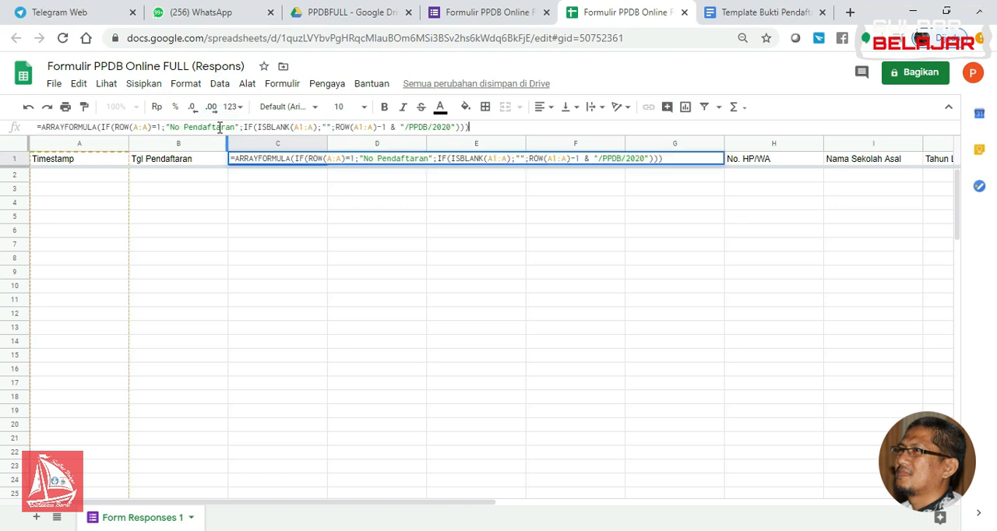
pyautogui.press('Return')
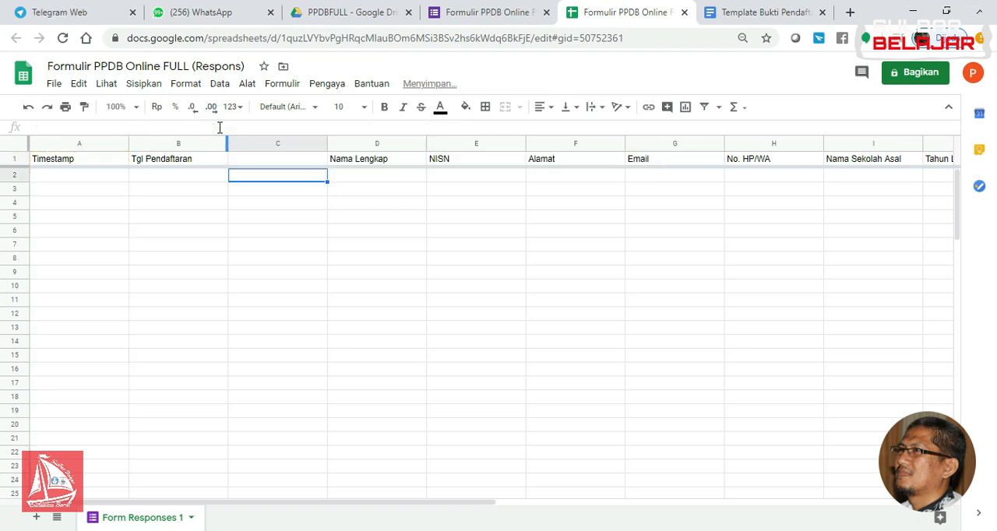
# - Clear cell C1 and enter the copied No Pendaftaran formula in it again
pyautogui.click(257, 161)
pyautogui.press('Delete')
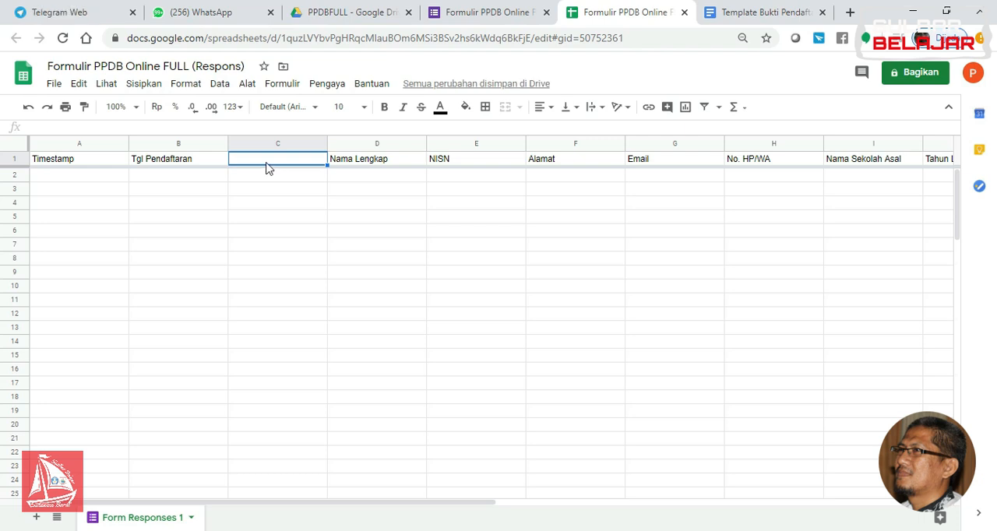
pyautogui.click(224, 129)
pyautogui.write('=ARRAYFORMULA(IF(ROW(A:A)=1;"No Pendaftaran";IF(ISBLANK(A1:A);"";ROW(A1:A)-1 & "/PPDB/2020")))')
pyautogui.moveTo(171, 127); pyautogui.dragTo(236, 131)
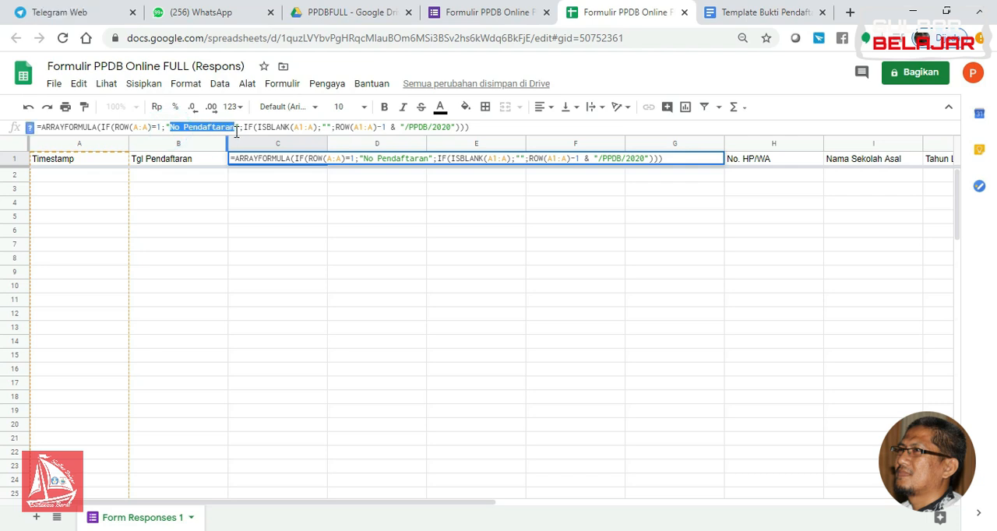
pyautogui.press('Return')
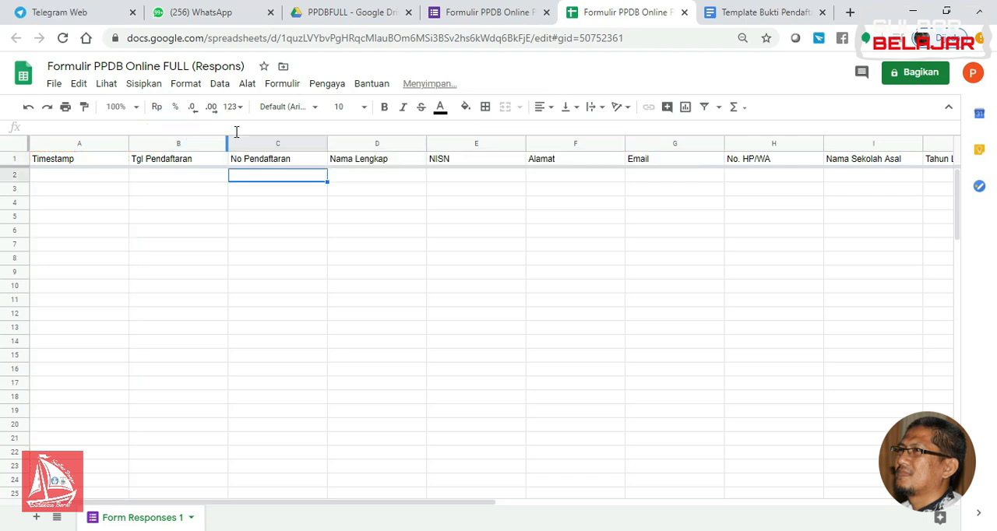
# - Change the header text inside the C1 formula to "No Registrasi"
pyautogui.click(265, 162)
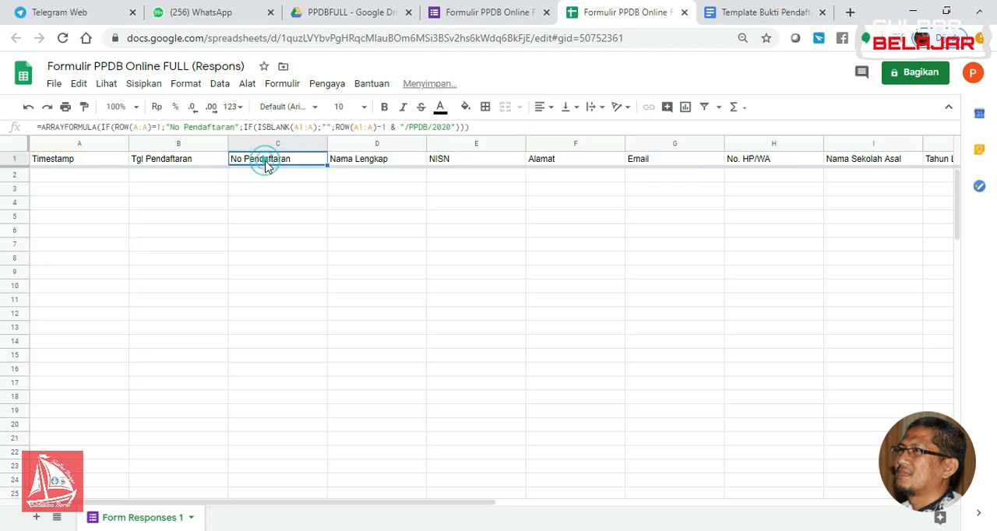
pyautogui.click(236, 127)
pyautogui.press('BackSpace')
pyautogui.press('BackSpace')
pyautogui.press('BackSpace')
pyautogui.press('BackSpace')
pyautogui.press('BackSpace')
pyautogui.press('BackSpace')
pyautogui.press('BackSpace')
pyautogui.press('BackSpace')
pyautogui.press('BackSpace')
pyautogui.press('BackSpace')
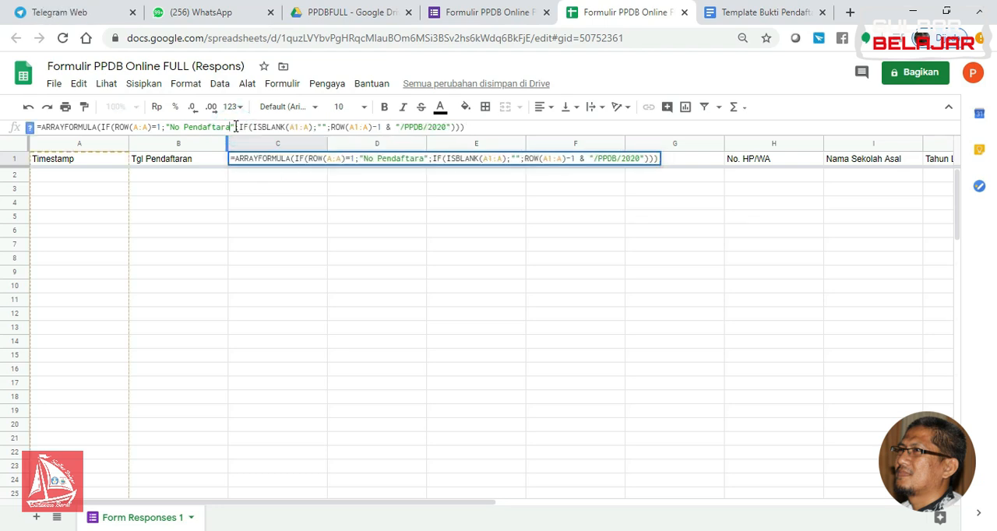
pyautogui.press('BackSpace')
pyautogui.write('R')
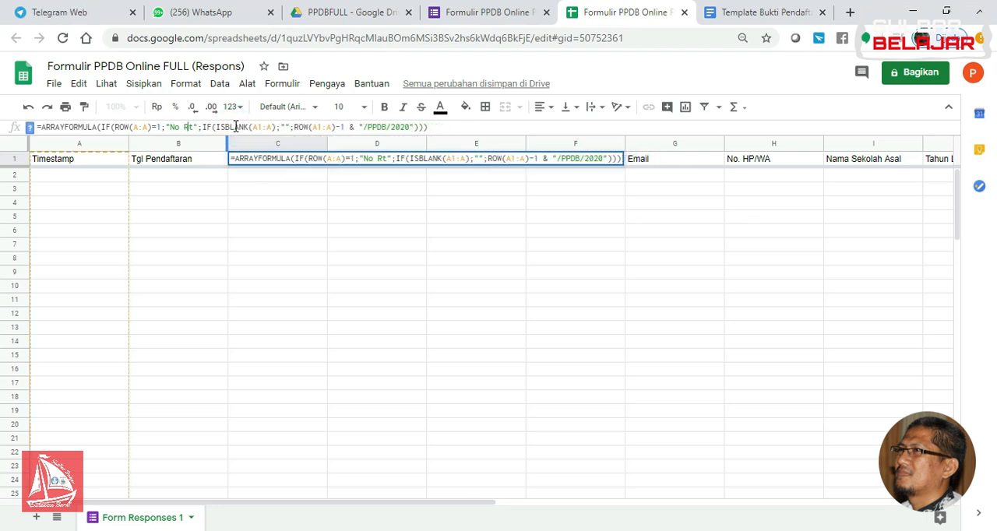
pyautogui.press('BackSpace')
pyautogui.write('egis')
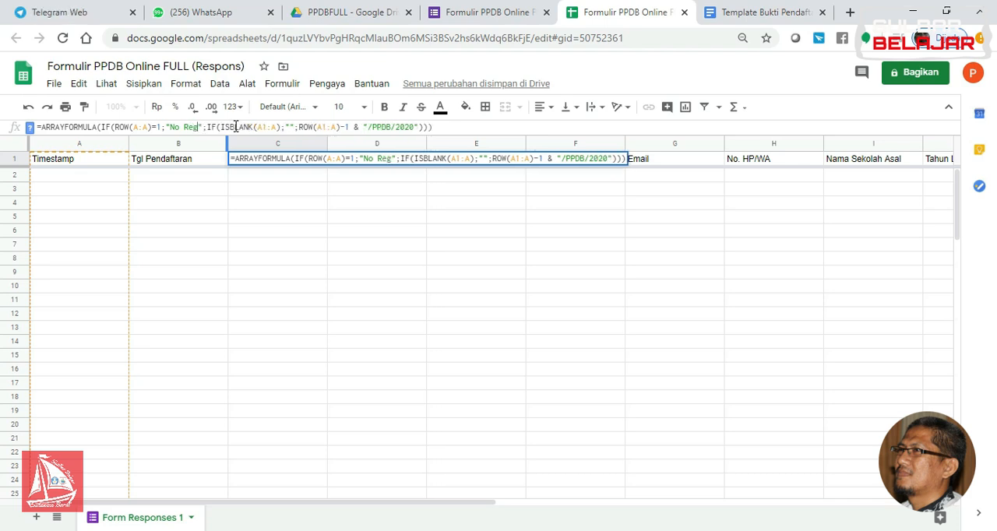
pyautogui.write('trasi')
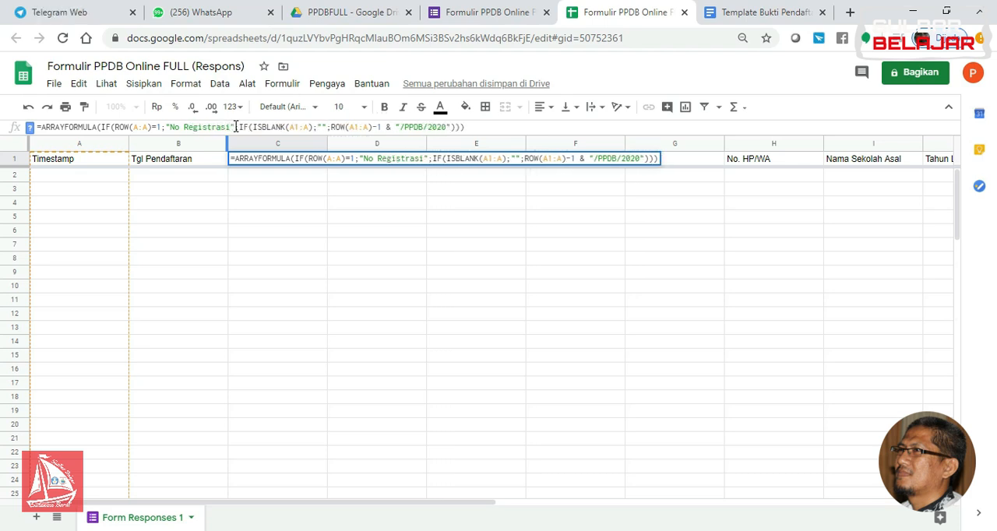
pyautogui.press('Return')
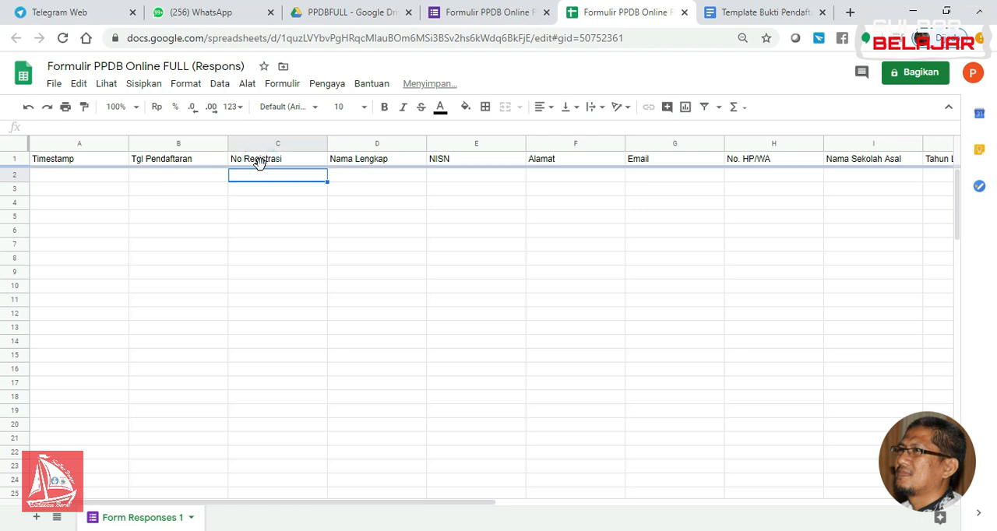
# - Change the header text inside the C1 array formula back to "No Pendaftaran"
pyautogui.click(261, 162)
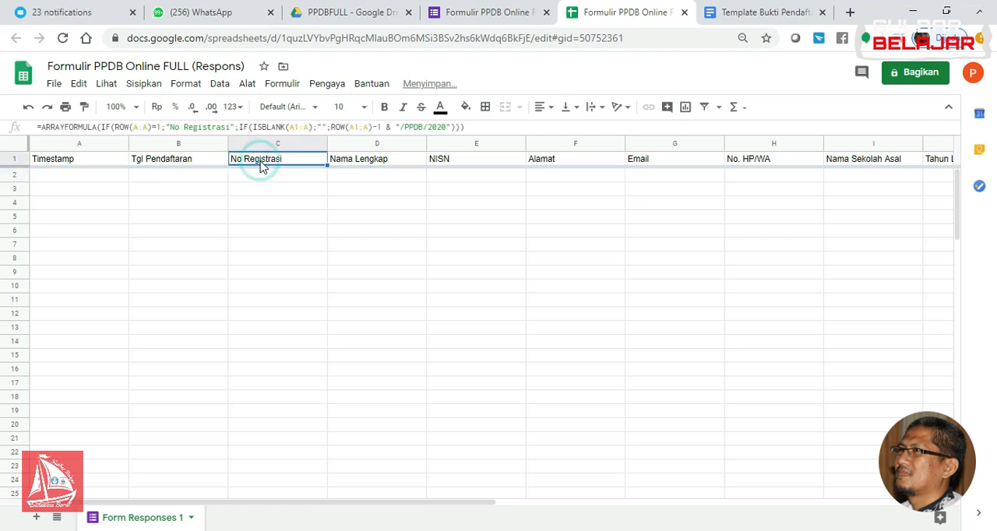
pyautogui.click(231, 127)
pyautogui.press('BackSpace')
pyautogui.press('BackSpace')
pyautogui.press('BackSpace')
pyautogui.press('BackSpace')
pyautogui.press('BackSpace')
pyautogui.press('BackSpace')
pyautogui.press('BackSpace')
pyautogui.press('BackSpace')
pyautogui.press('BackSpace')
pyautogui.press('BackSpace')
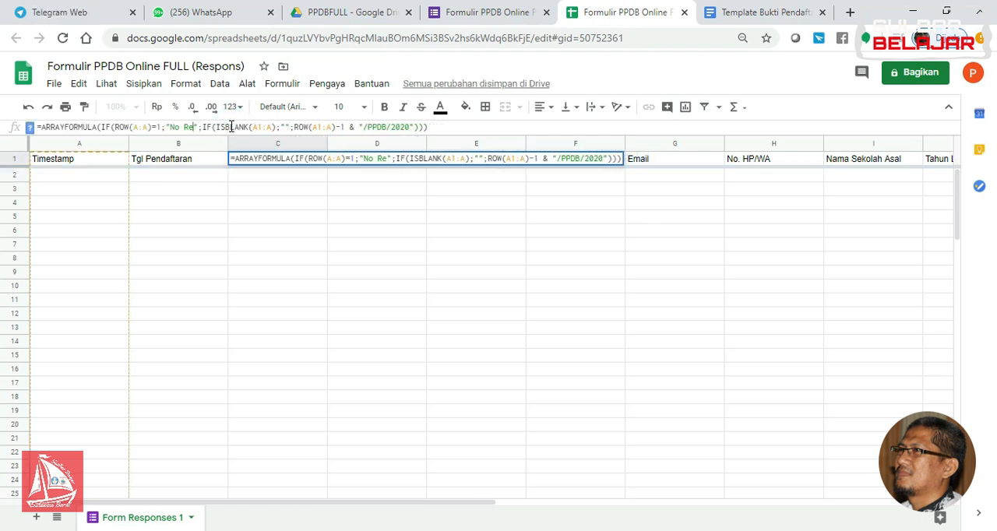
pyautogui.write('Pen')
pyautogui.press('Right')
pyautogui.write('a')
pyautogui.press('BackSpace')
pyautogui.press('Left')
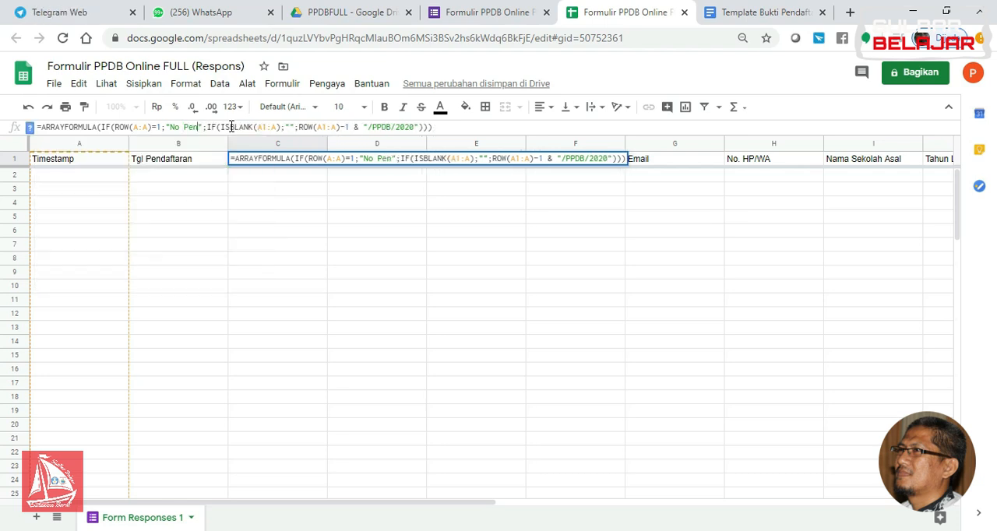
pyautogui.write('daftar')
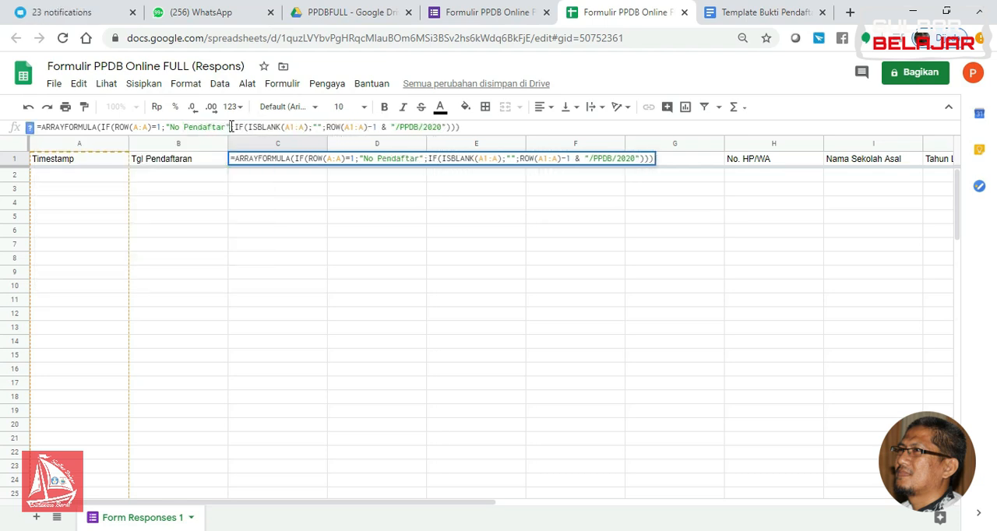
pyautogui.press('Right')
pyautogui.write('n')
pyautogui.press('BackSpace')
pyautogui.press('BackSpace')
pyautogui.write('an"')
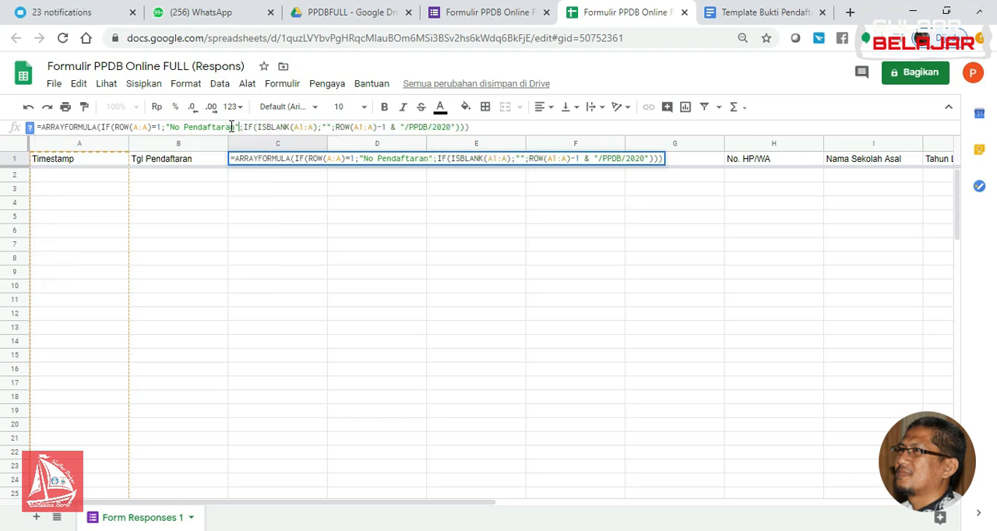
pyautogui.press('Return')
# - Examine the & "/PPDB/2020" suffix in the C1 formula, leaving the formula as it is
pyautogui.click(266, 159)
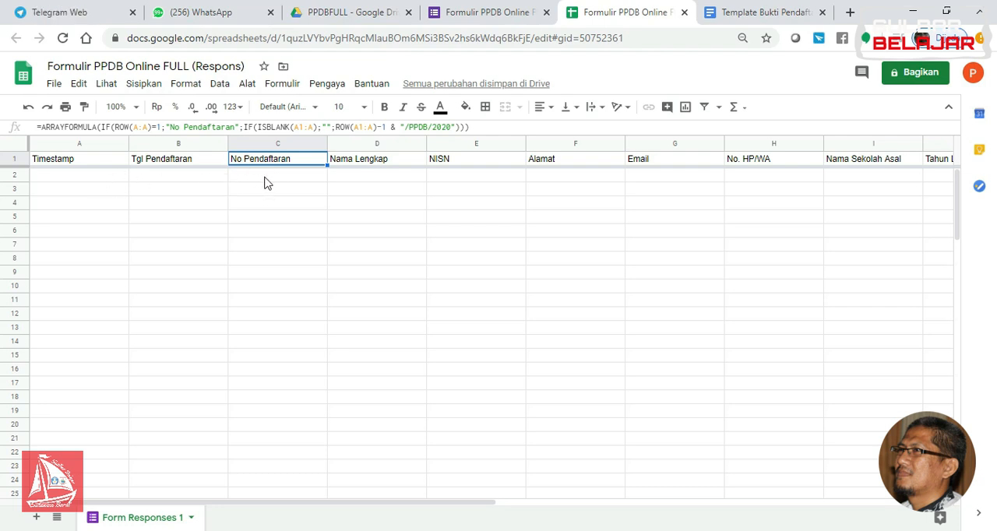
pyautogui.click(391, 127)
pyautogui.moveTo(390, 127); pyautogui.dragTo(452, 129)
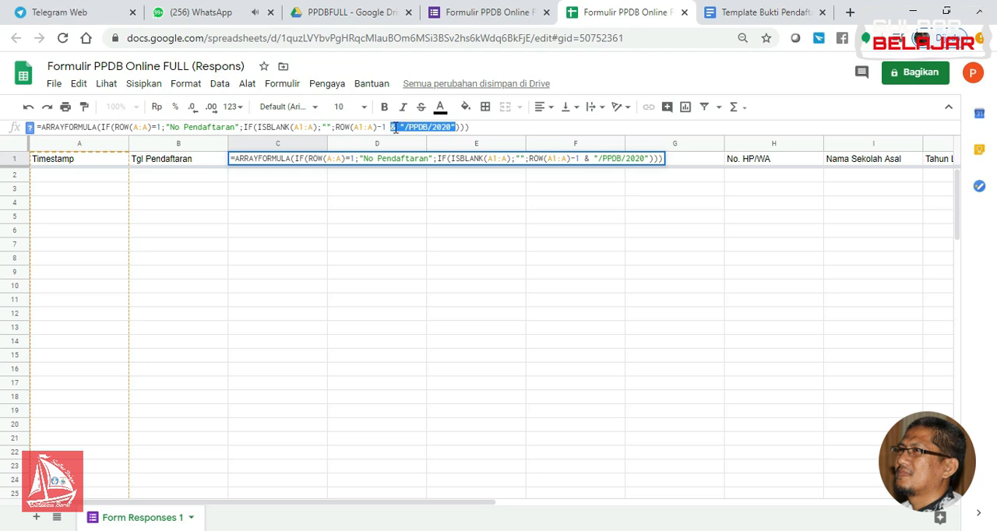
pyautogui.click(405, 127)
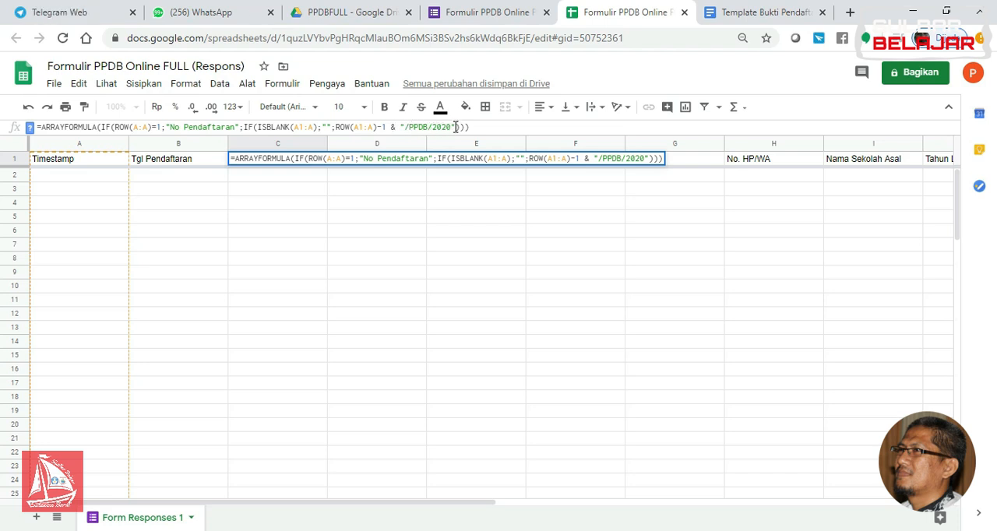
pyautogui.moveTo(456, 127); pyautogui.dragTo(401, 130)
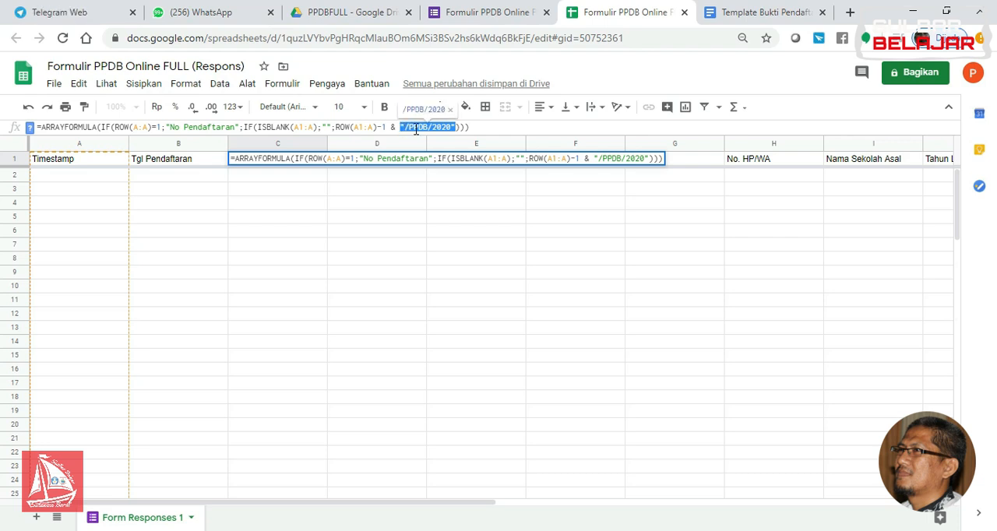
pyautogui.click(452, 127)
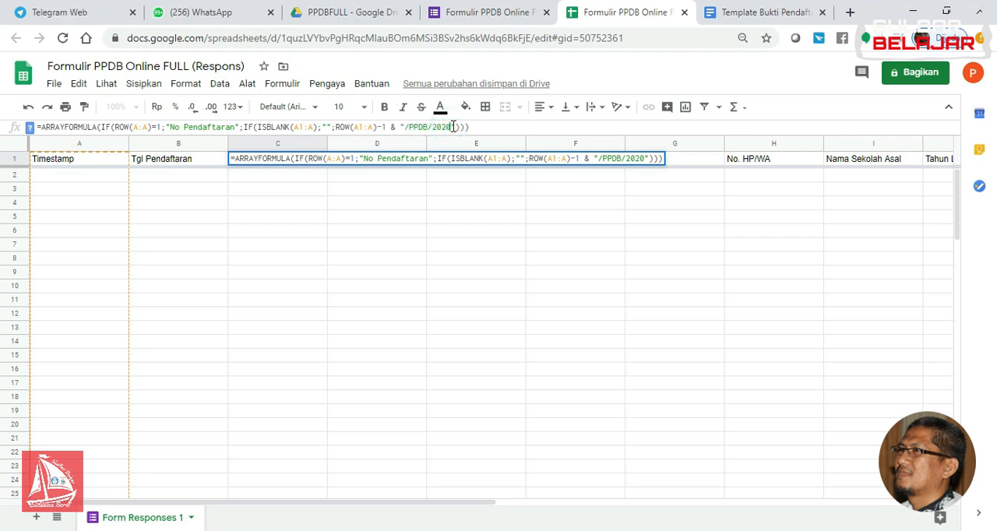
pyautogui.press('Return')
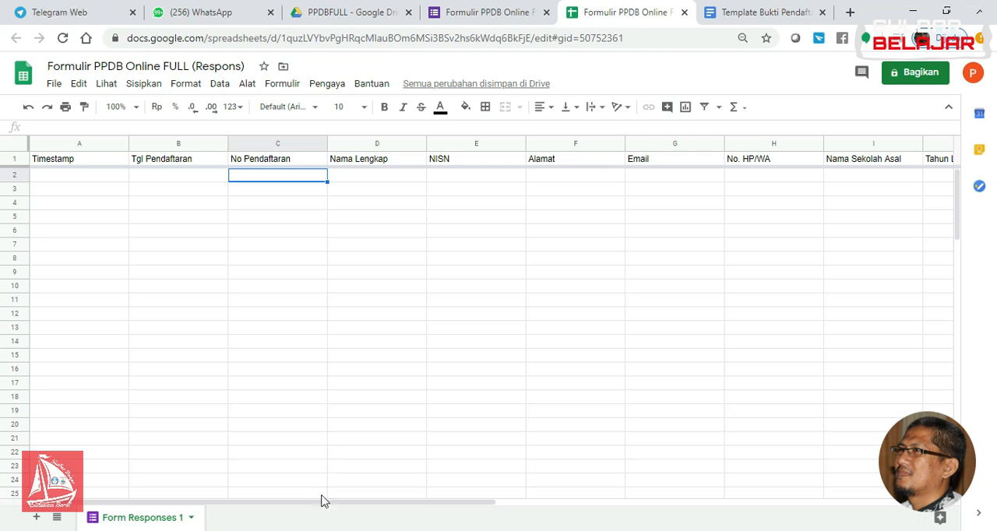
# - Review the remaining response column headers, selecting the Pas Photo header in row 1
pyautogui.moveTo(323, 504); pyautogui.dragTo(542, 488)
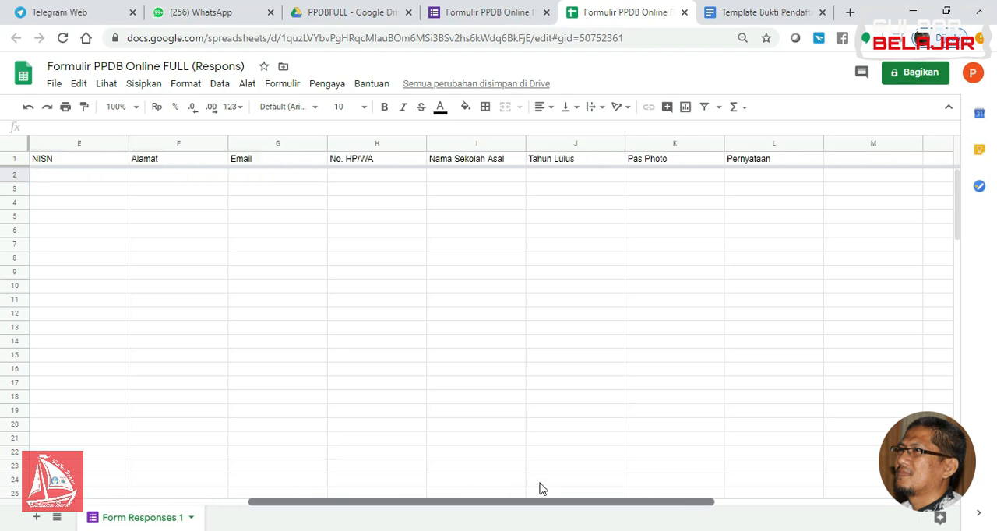
pyautogui.click(616, 159)
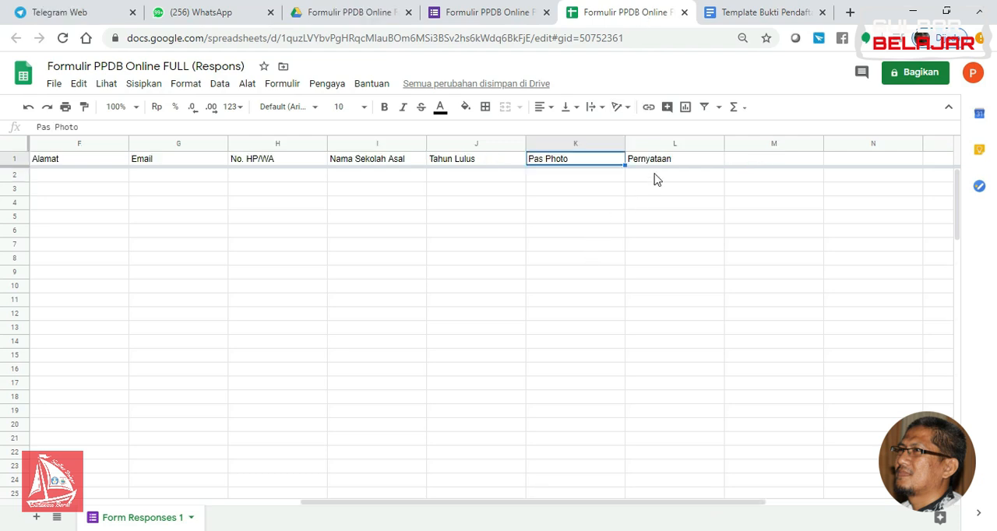
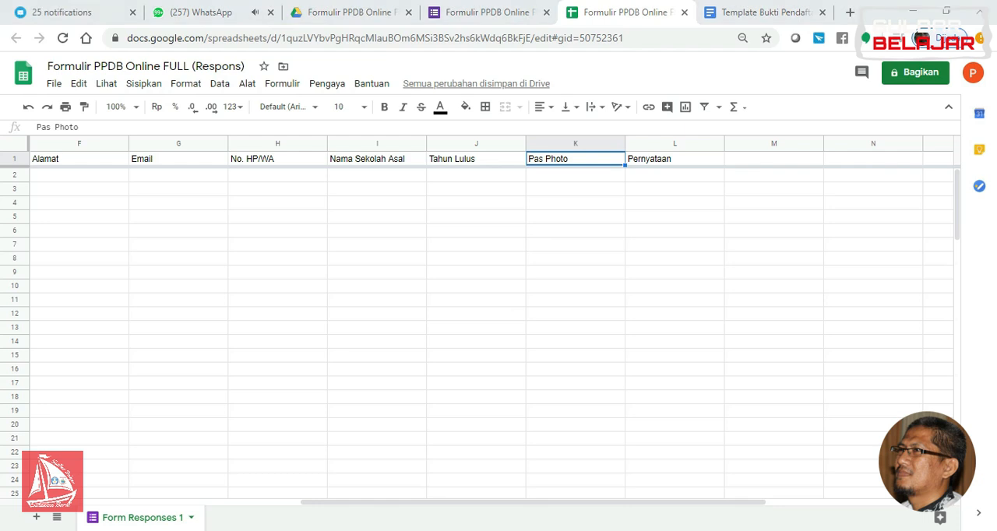
# - Switch to Notepad, examine the Photo formula's replacement of "open?" with "uc?export=view&", and copy the whole formula
pyautogui.hotkey('alt', 'Tab')
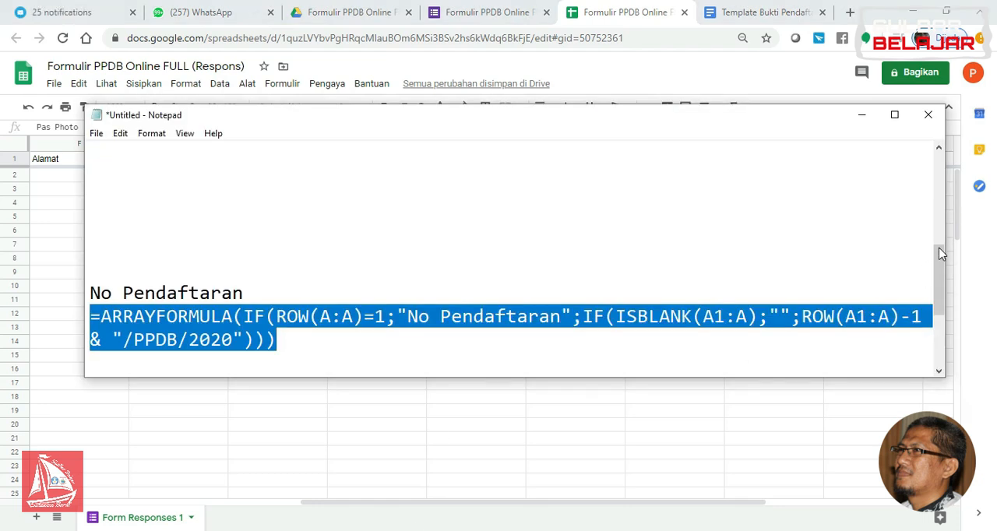
pyautogui.scroll(-2, 938, 311)
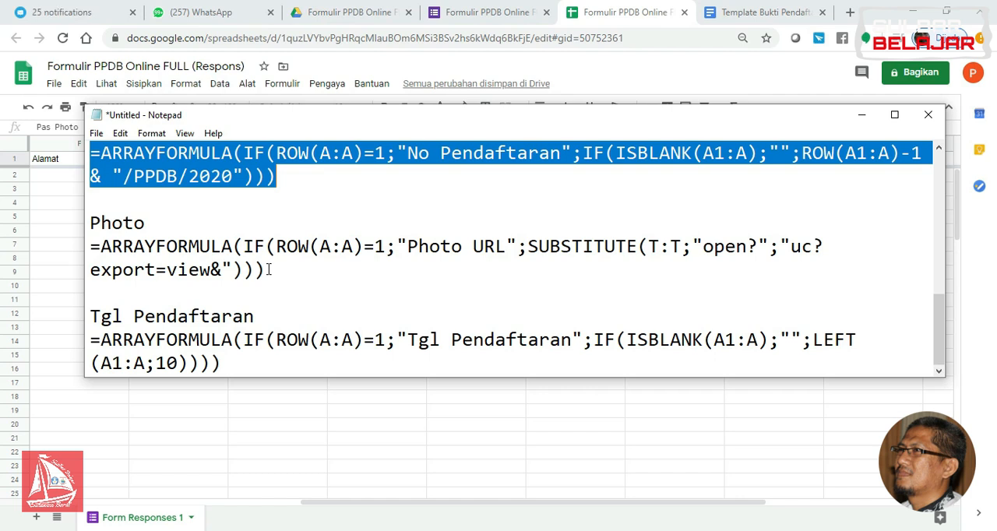
pyautogui.moveTo(437, 125); pyautogui.dragTo(455, 133)
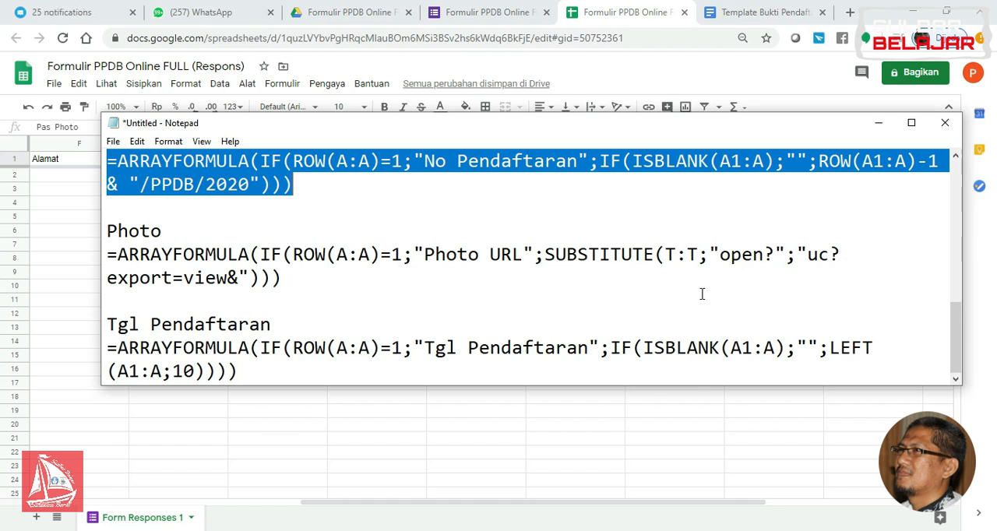
pyautogui.moveTo(766, 255); pyautogui.dragTo(723, 260)
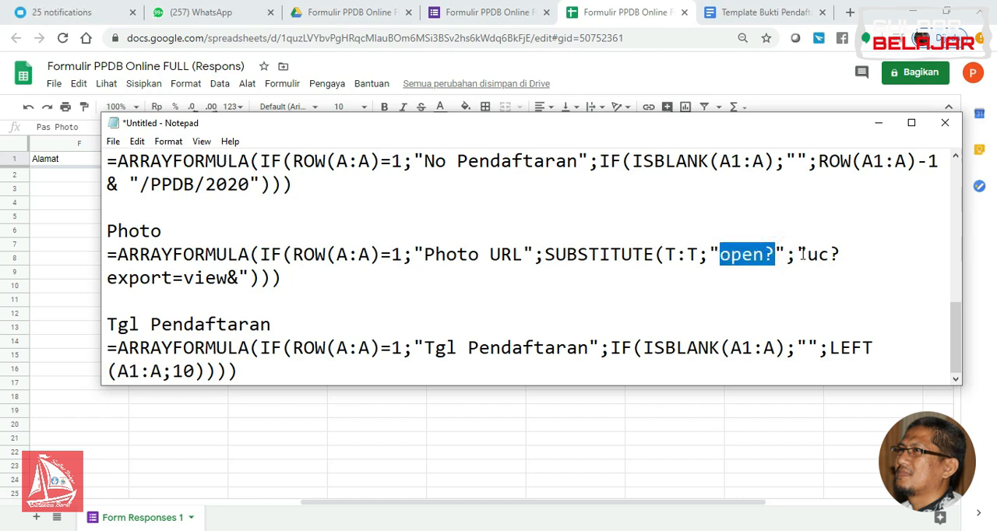
pyautogui.moveTo(808, 255); pyautogui.dragTo(237, 284)
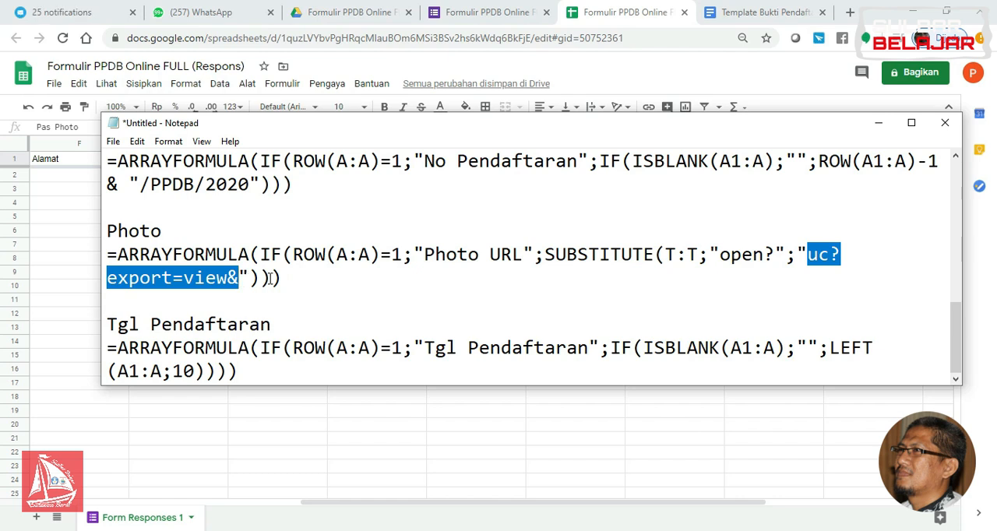
pyautogui.click(298, 278)
pyautogui.moveTo(286, 278); pyautogui.dragTo(109, 263)
pyautogui.hotkey('ctrl', 'c')
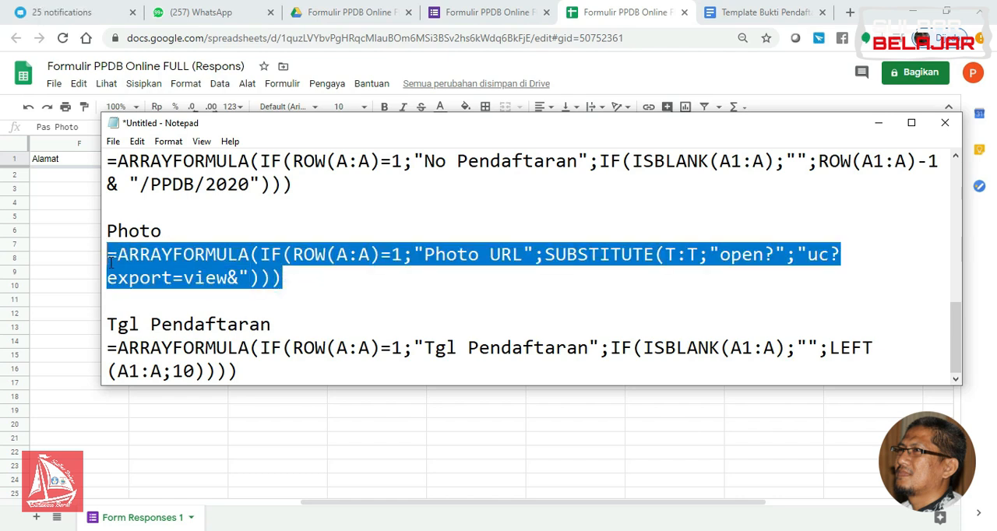
# - Return to the response spreadsheet and insert one empty column between Pas Photo and Pernyataan
pyautogui.click(652, 73)
pyautogui.click(642, 142)
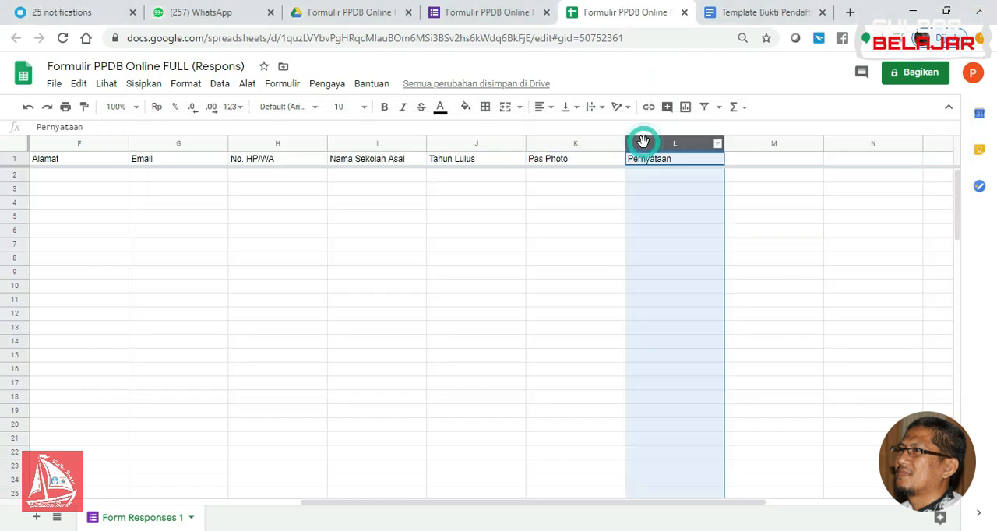
pyautogui.rightClick(642, 143)
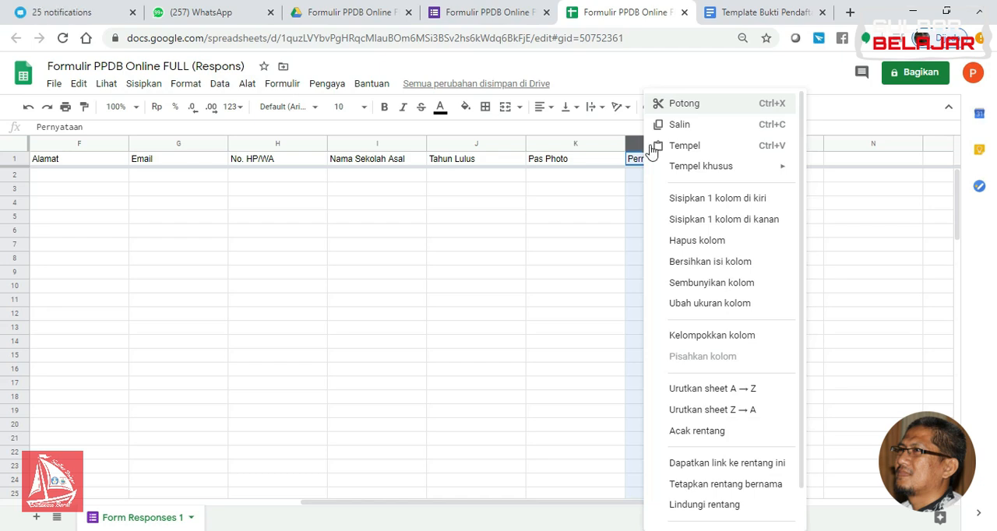
pyautogui.click(707, 199)
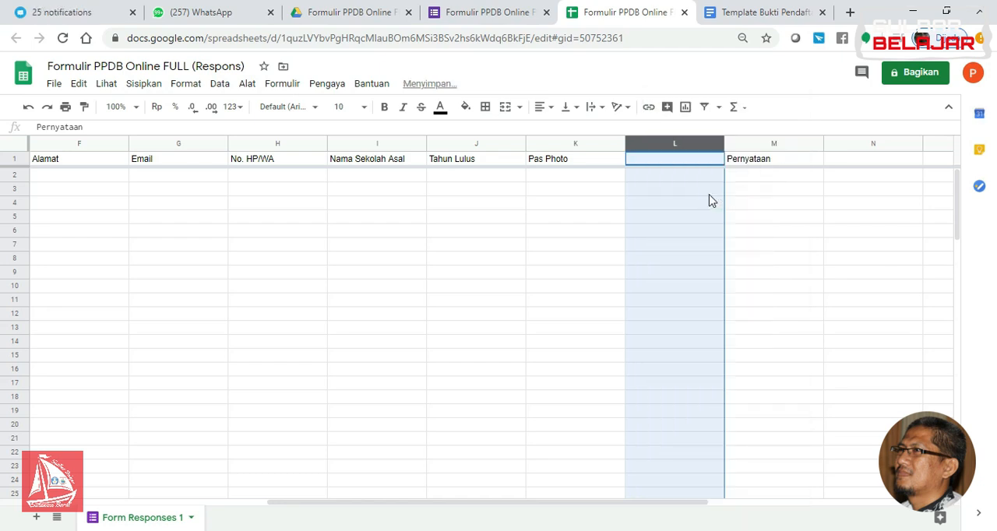
pyautogui.click(502, 305)
# - Enter the copied "Photo URL" ARRAYFORMULA with SUBSTITUTE(T:T;"open?";"uc?export=view&") in cell L1
pyautogui.hotkey('alt', 'Tab')
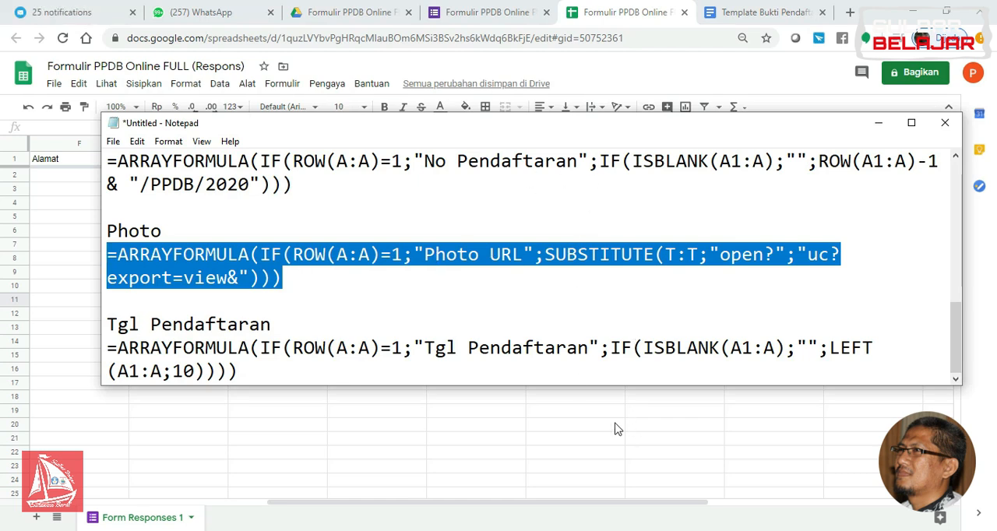
pyautogui.click(580, 400)
pyautogui.click(647, 163)
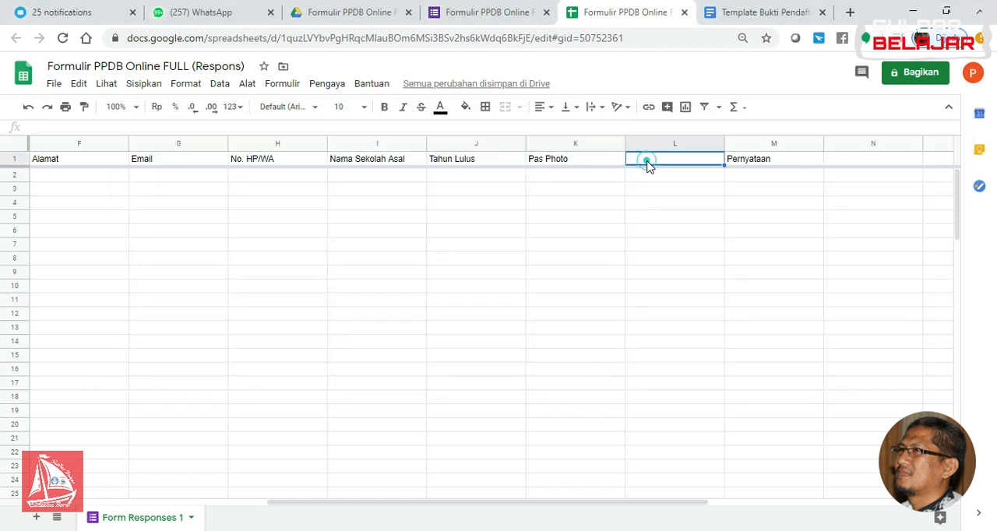
pyautogui.click(591, 127)
pyautogui.hotkey('ctrl', 'v')
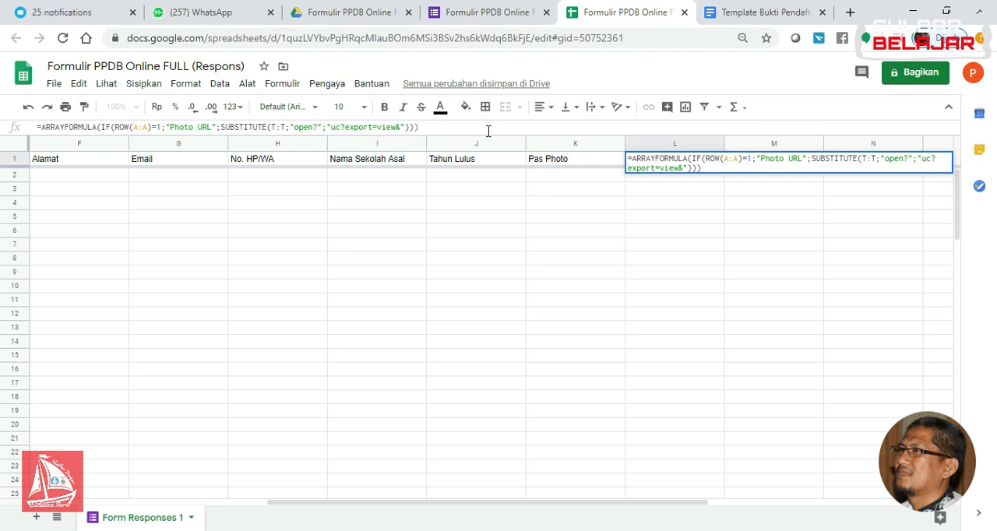
pyautogui.press('Return')
# - Change the SUBSTITUTE range in the L1 formula to K:K so that it refers to the Pas Photo column
pyautogui.moveTo(699, 191)
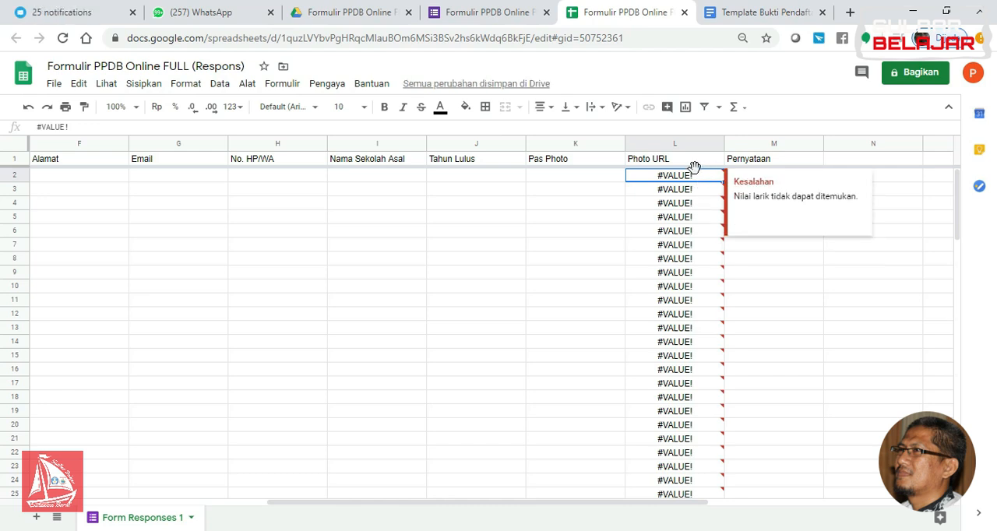
pyautogui.click(686, 166)
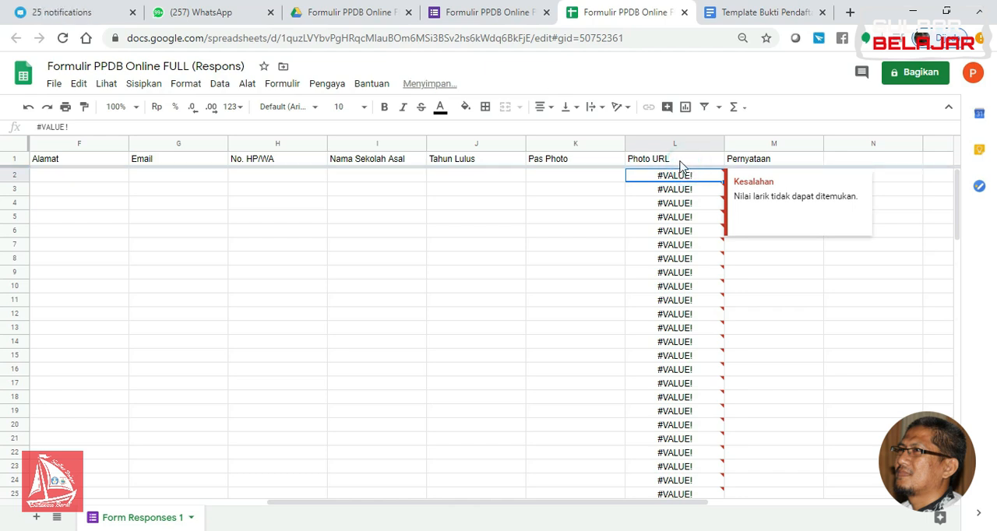
pyautogui.click(679, 156)
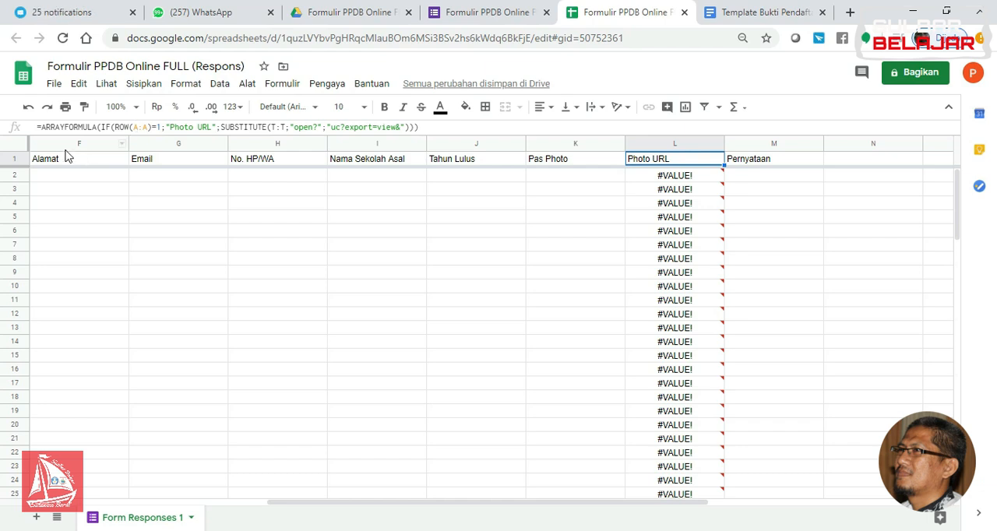
pyautogui.moveTo(611, 502); pyautogui.dragTo(366, 506)
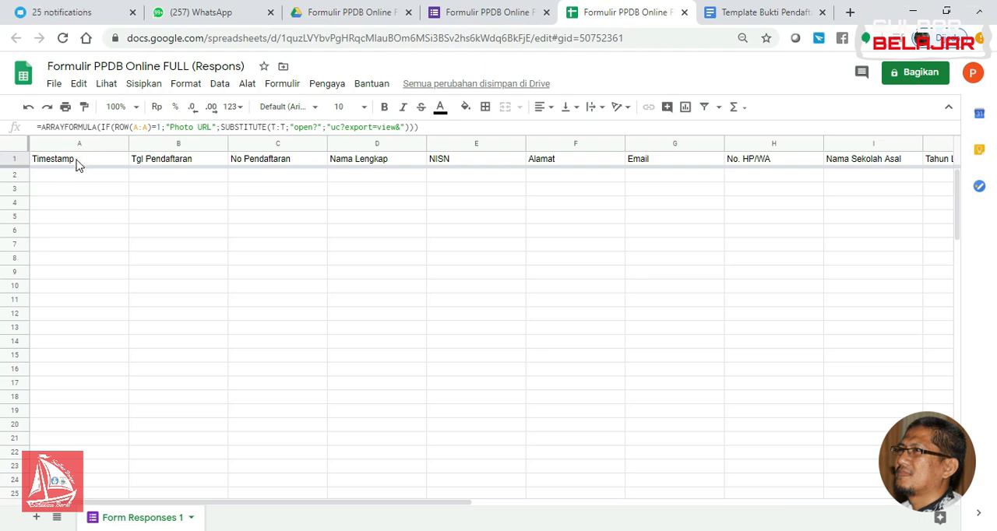
pyautogui.moveTo(299, 503); pyautogui.dragTo(490, 470)
pyautogui.moveTo(565, 462); pyautogui.dragTo(625, 463)
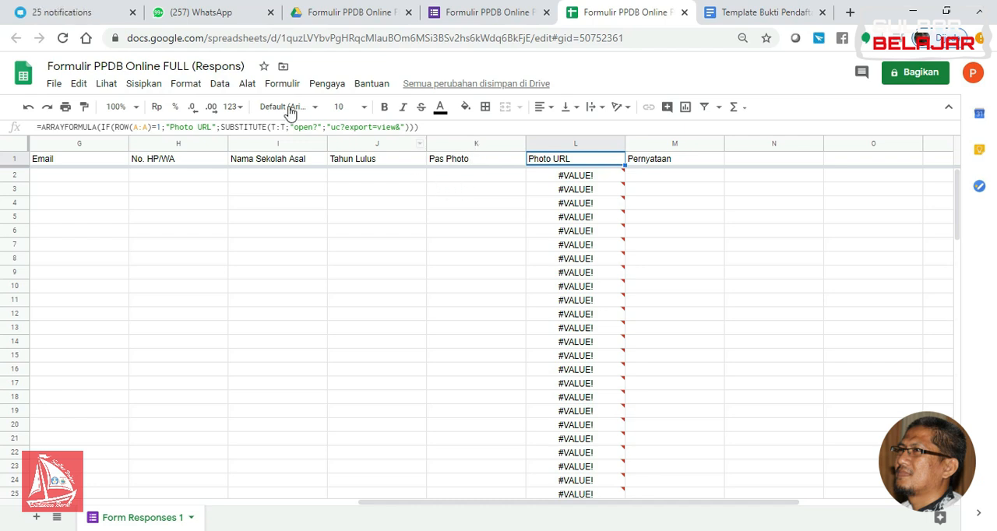
pyautogui.click(279, 126)
pyautogui.press('BackSpace')
pyautogui.write('k')
pyautogui.press('BackSpace')
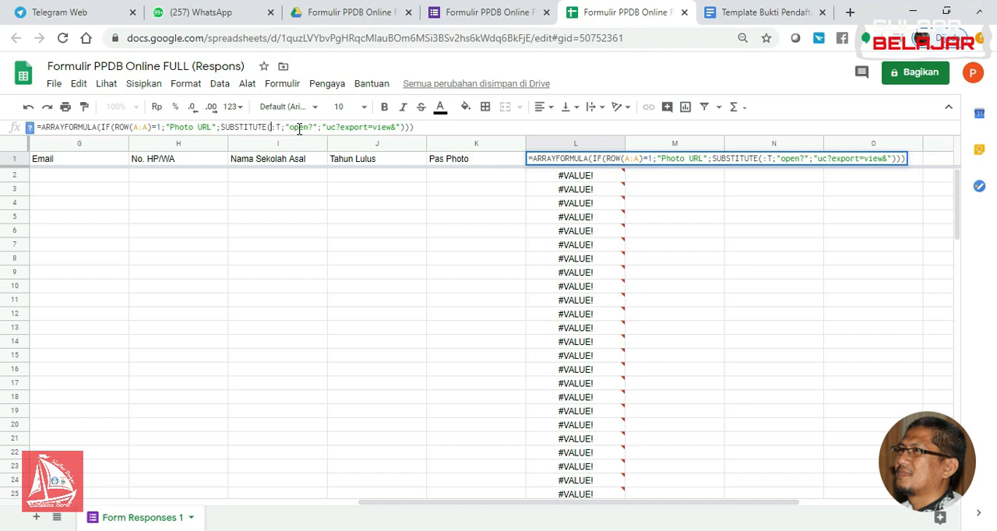
pyautogui.write('K')
pyautogui.click(285, 126)
pyautogui.press('BackSpace')
pyautogui.write('K')
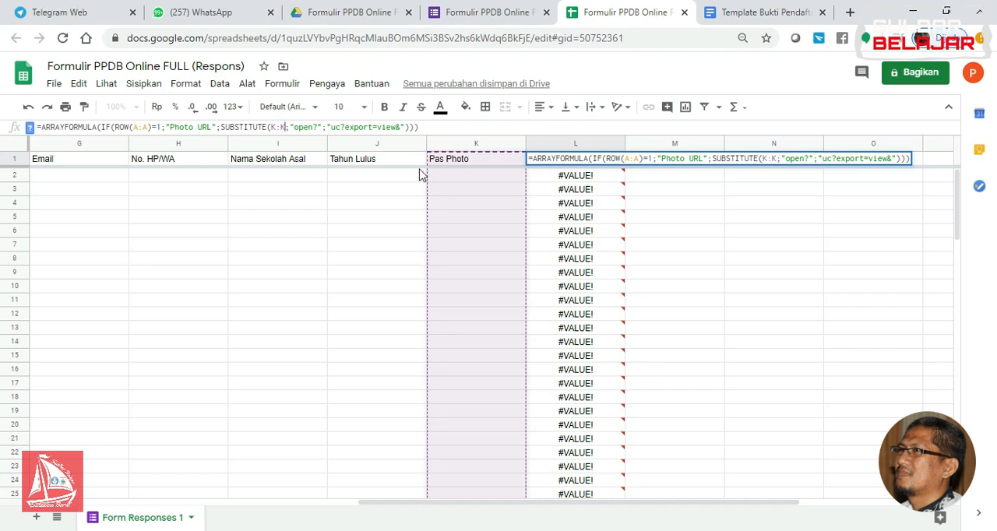
pyautogui.moveTo(570, 179)
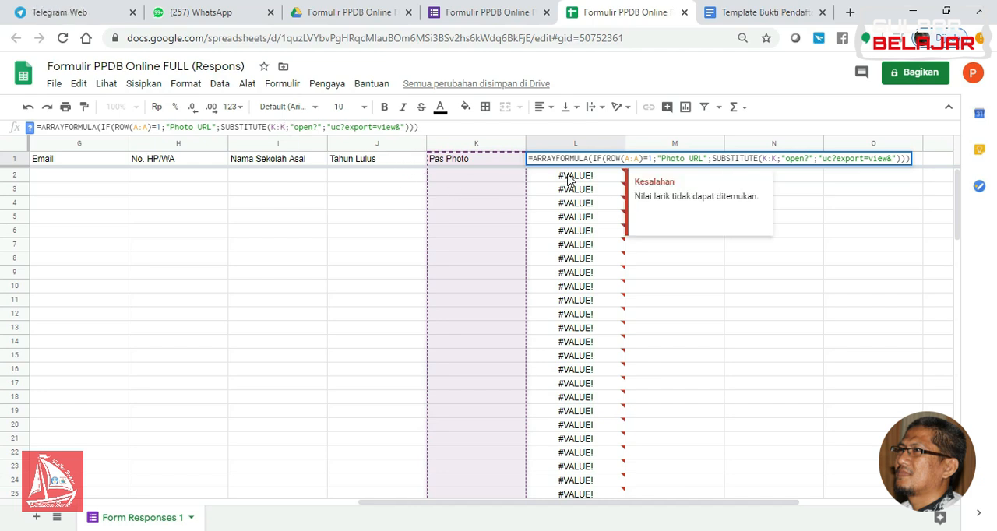
pyautogui.press('Return')
pyautogui.click(591, 246)
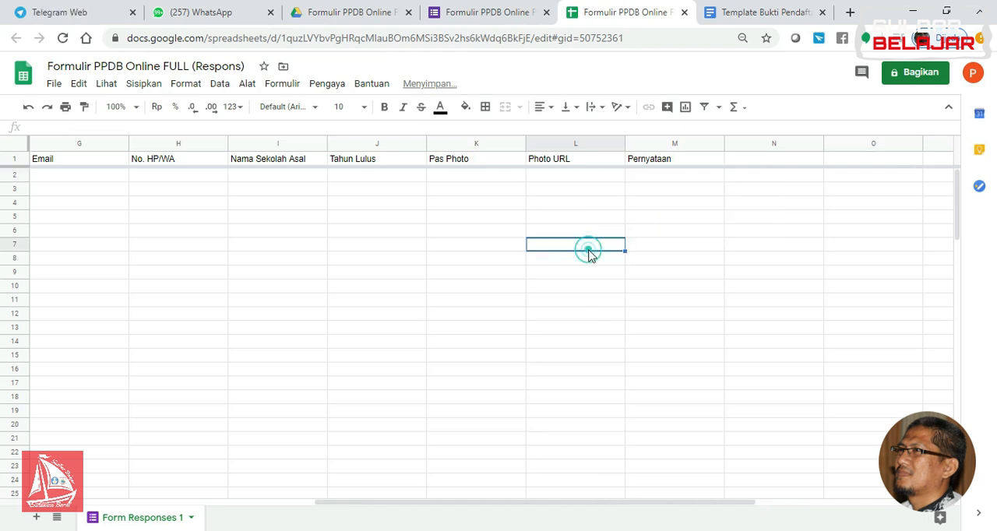
pyautogui.click(581, 177)
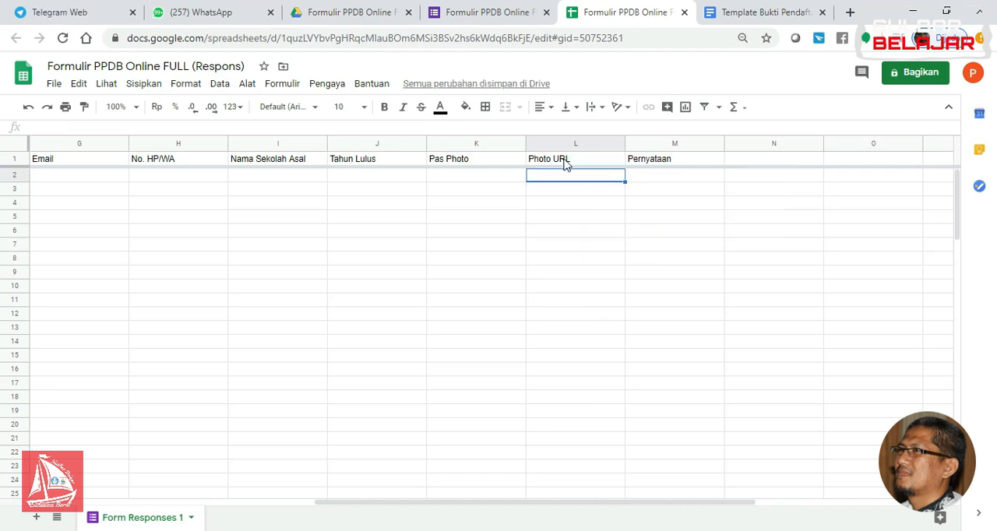
pyautogui.click(565, 161)
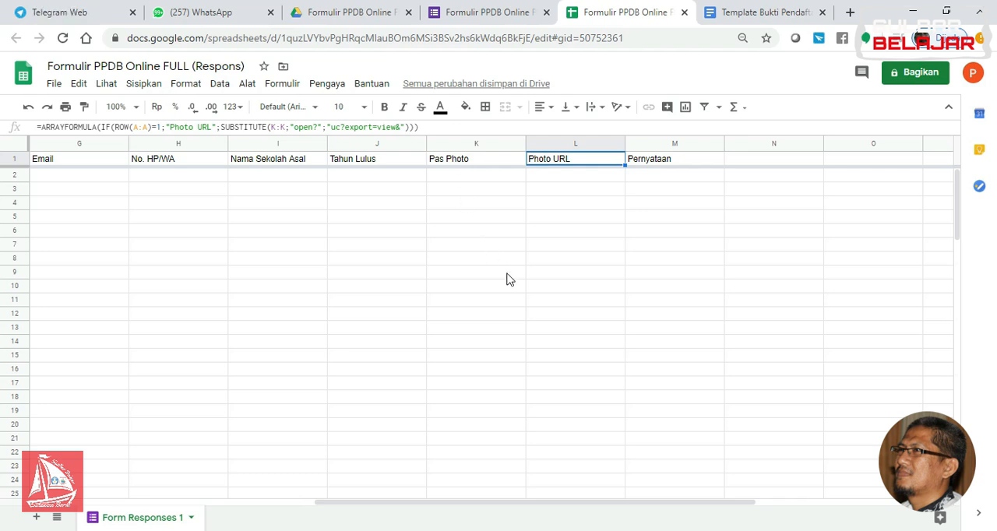
pyautogui.click(481, 246)
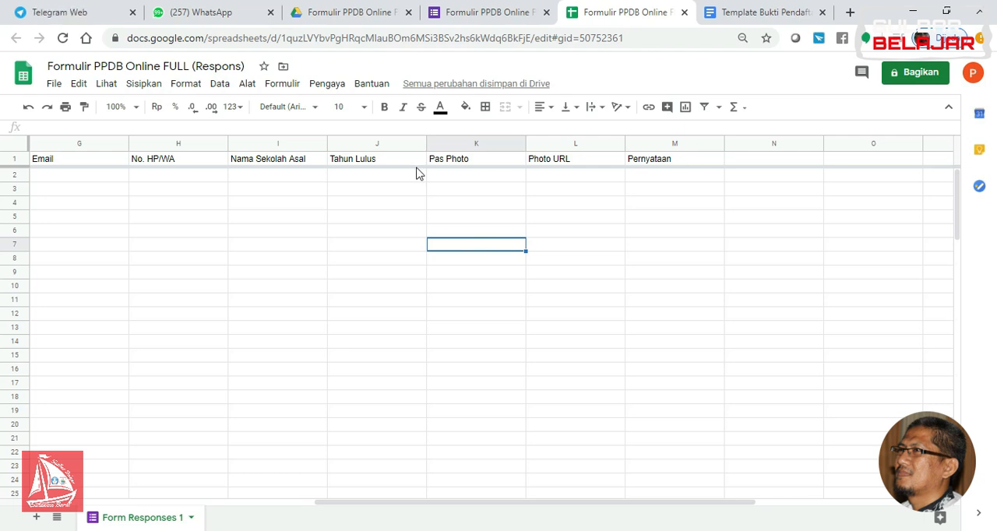
pyautogui.click(327, 85)
pyautogui.moveTo(352, 143)
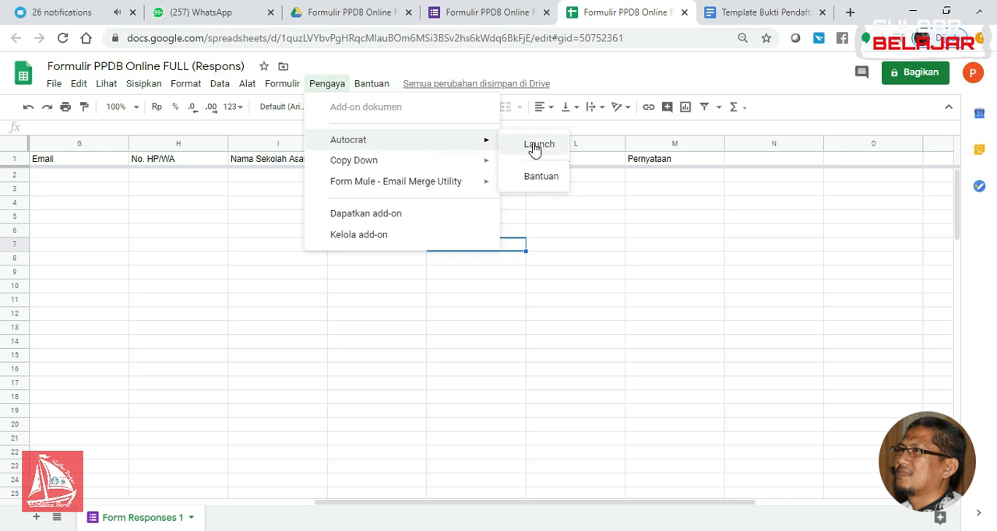
pyautogui.click(371, 222)
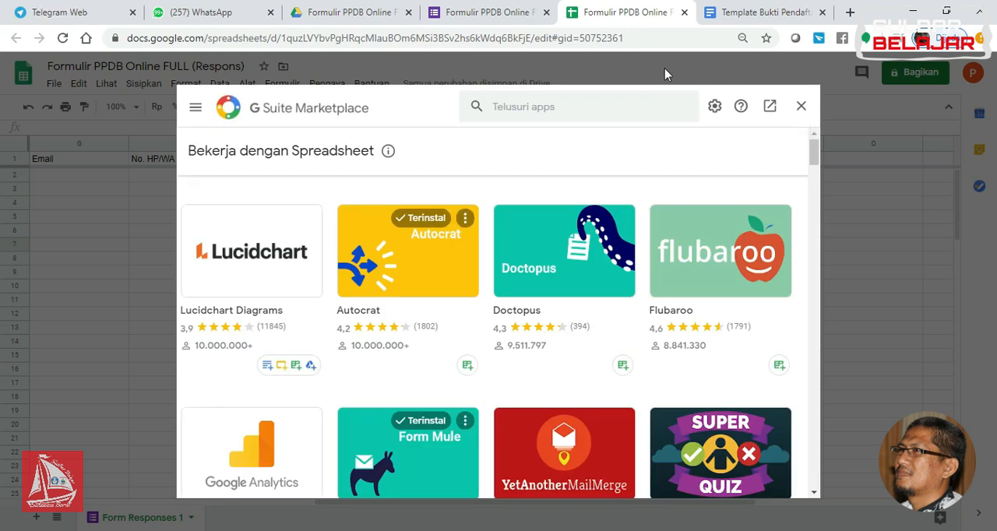
pyautogui.click(755, 12)
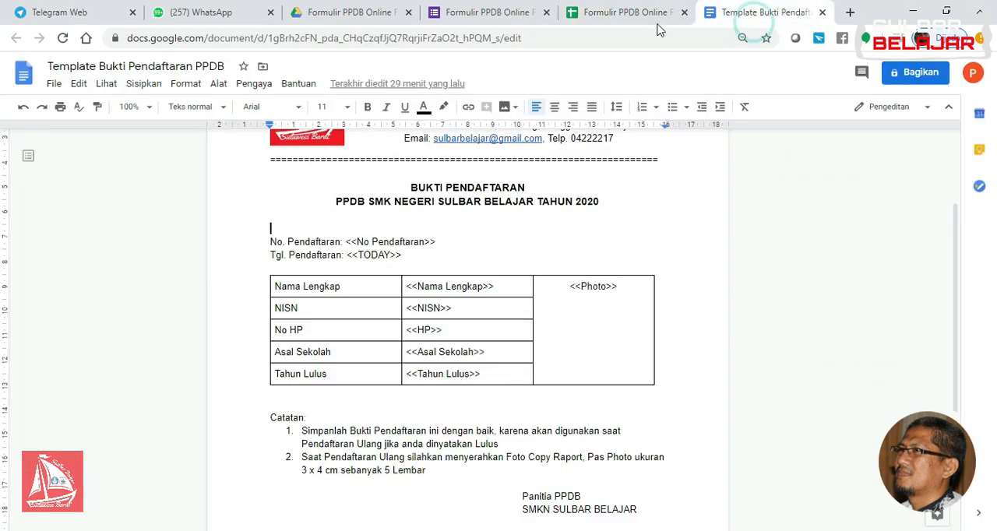
pyautogui.click(649, 14)
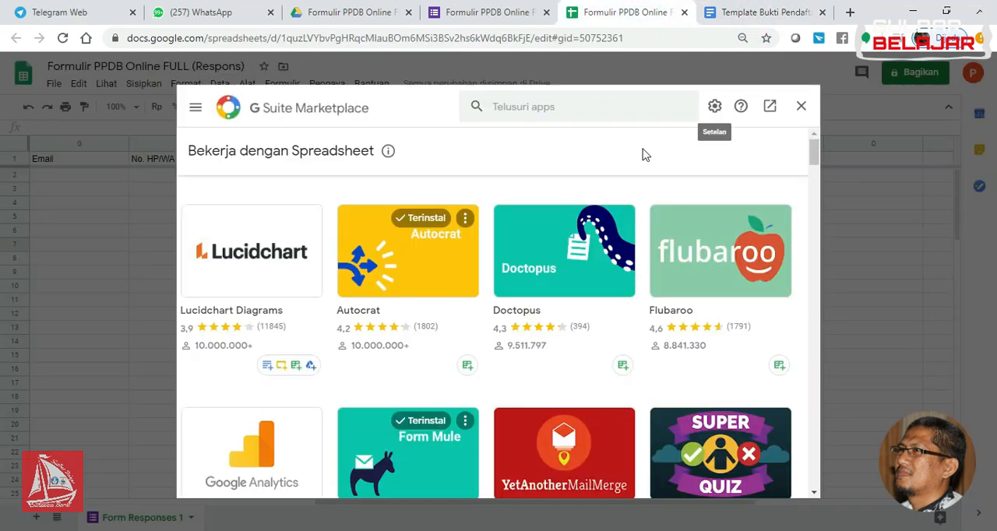
pyautogui.click(801, 108)
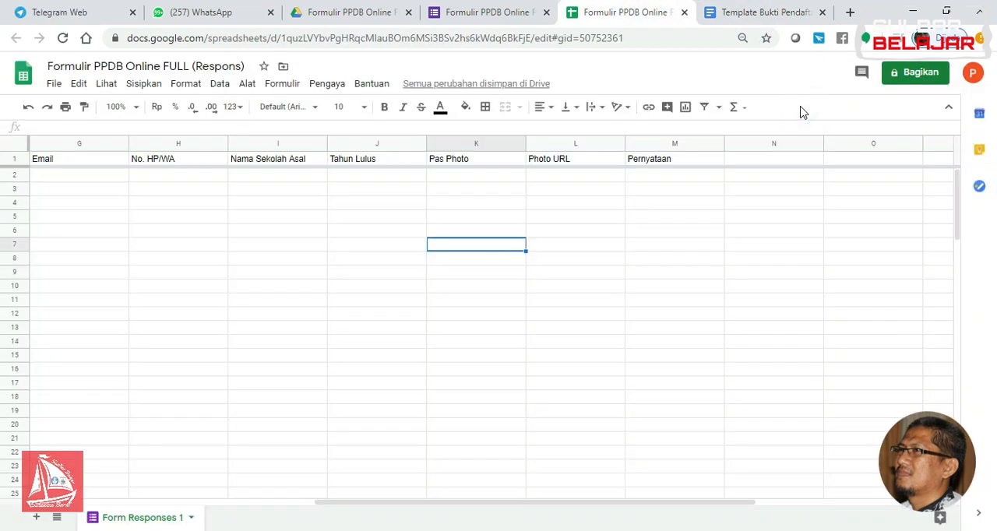
# - Search the G Suite Marketplace for the "Autocrat" spreadsheet add-on and open its details page
pyautogui.click(326, 85)
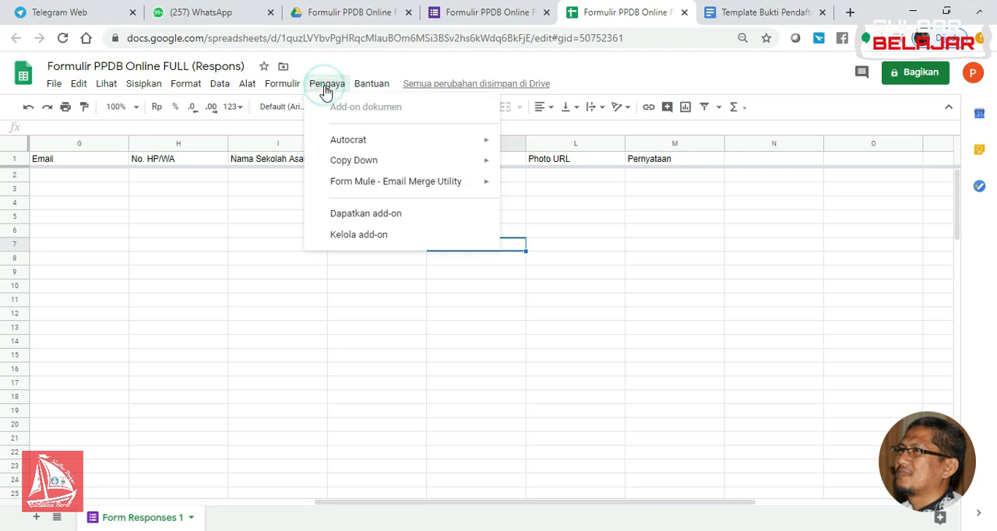
pyautogui.click(378, 218)
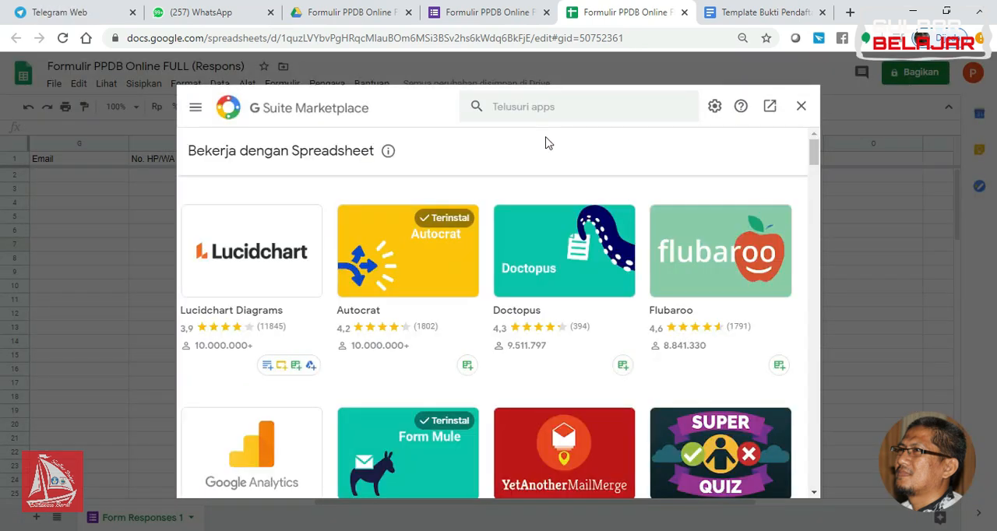
pyautogui.click(532, 113)
pyautogui.write('a')
pyautogui.press('BackSpace')
pyautogui.write('au')
pyautogui.press('BackSpace')
pyautogui.press('BackSpace')
pyautogui.write('Autocrat')
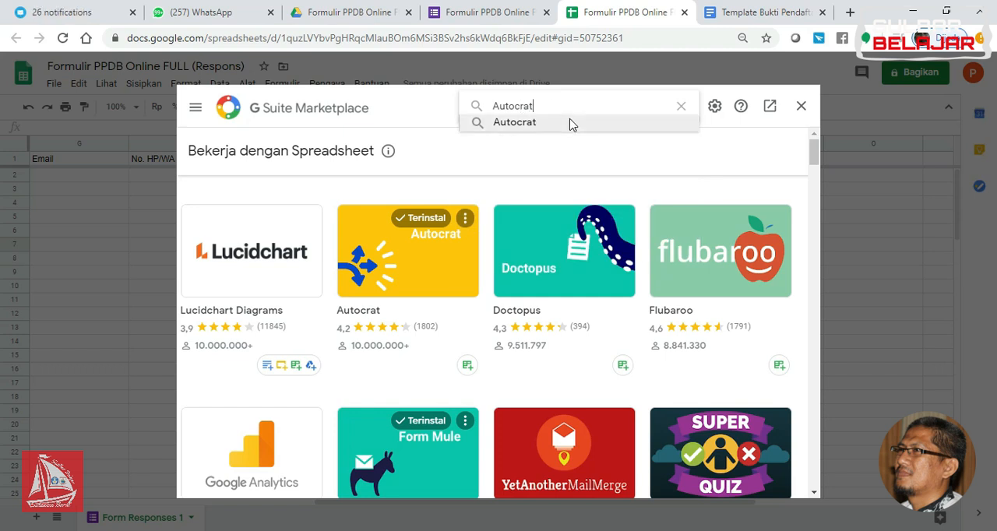
pyautogui.click(571, 122)
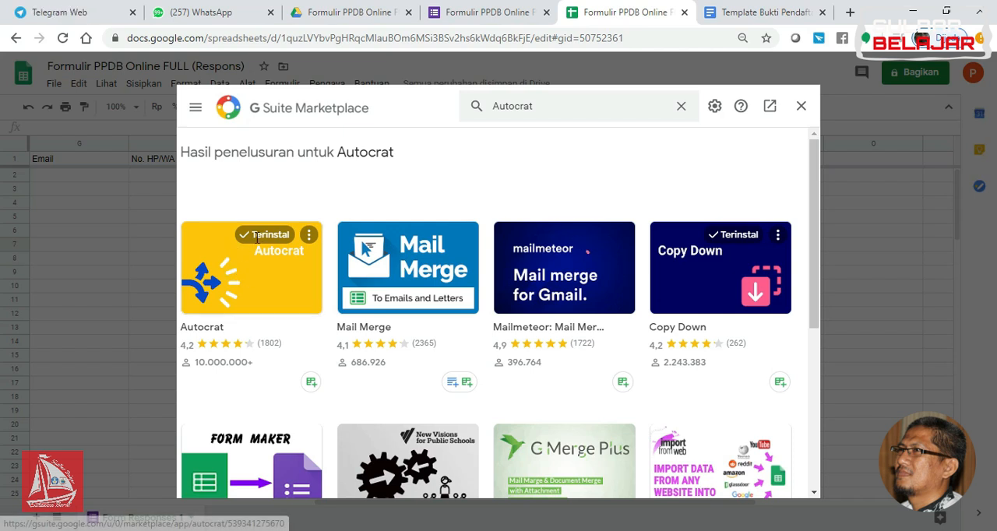
pyautogui.click(244, 275)
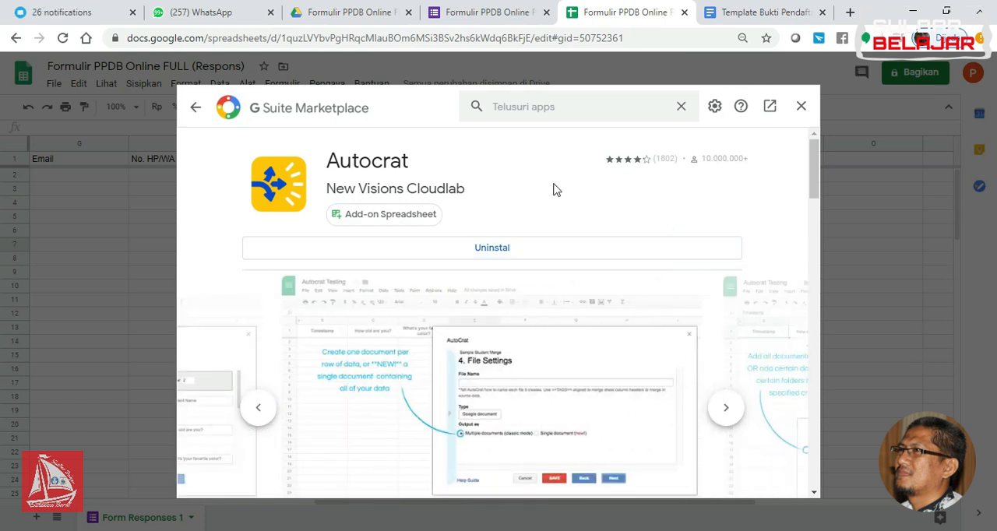
pyautogui.moveTo(810, 175)
pyautogui.mouseDown()
pyautogui.moveTo(810, 257)
pyautogui.moveTo(808, 175)
pyautogui.mouseUp()
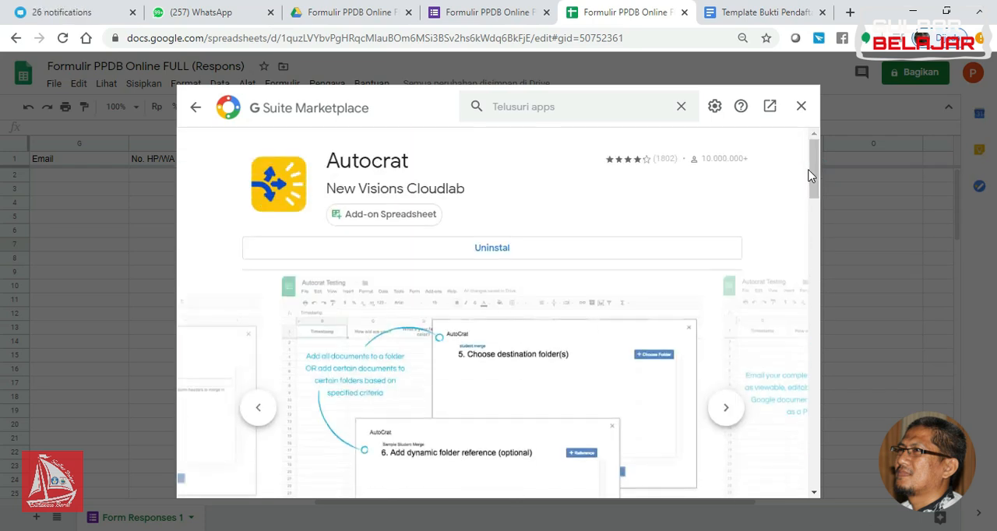
# - Close the add-on marketplace, launch Autocrat on the response spreadsheet and start a new merge job
pyautogui.click(801, 107)
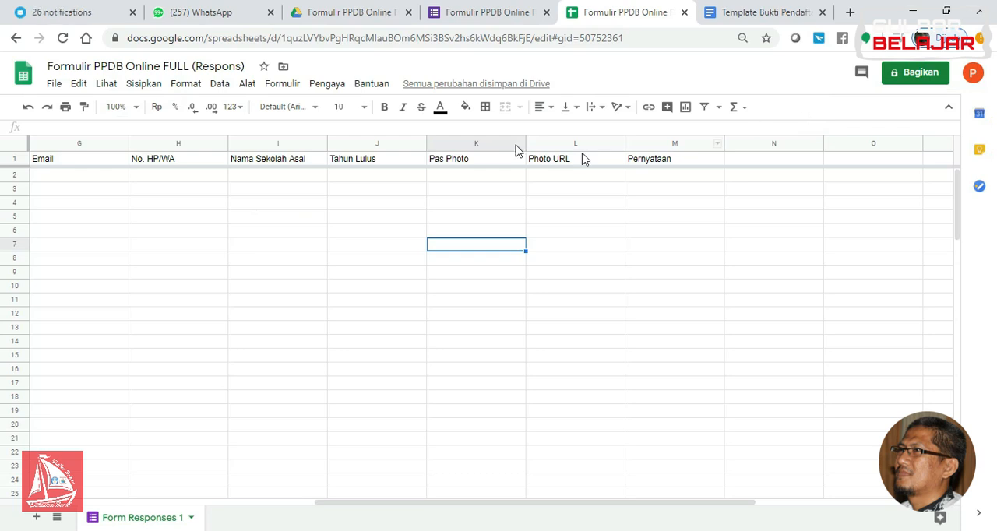
pyautogui.click(325, 86)
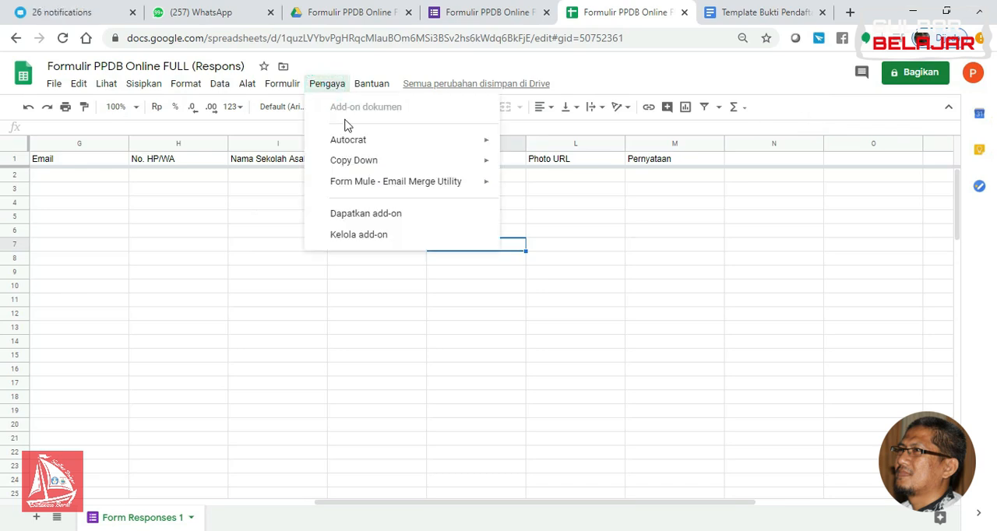
pyautogui.moveTo(389, 147)
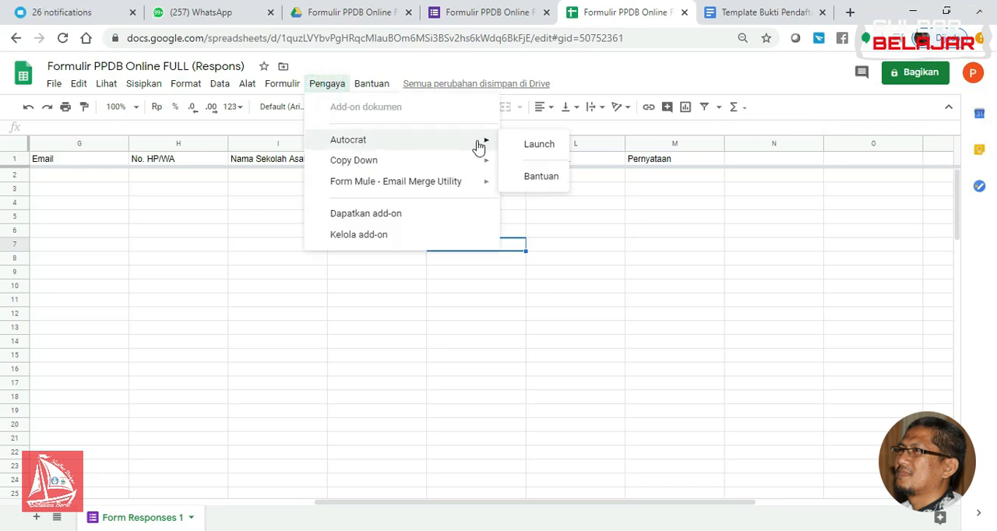
pyautogui.click(529, 146)
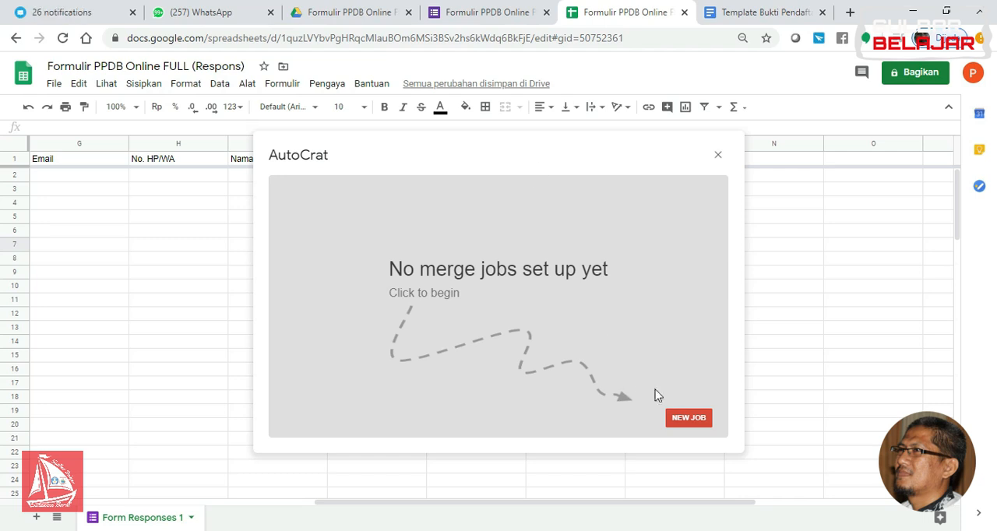
pyautogui.click(688, 420)
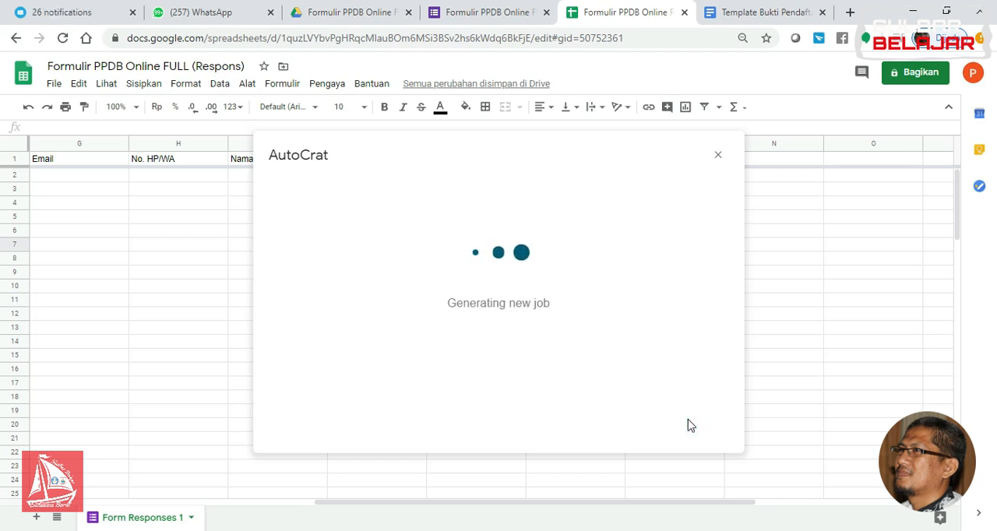
# - Name the merge job "buktippdbfull" and proceed to the template choice
pyautogui.click(376, 243)
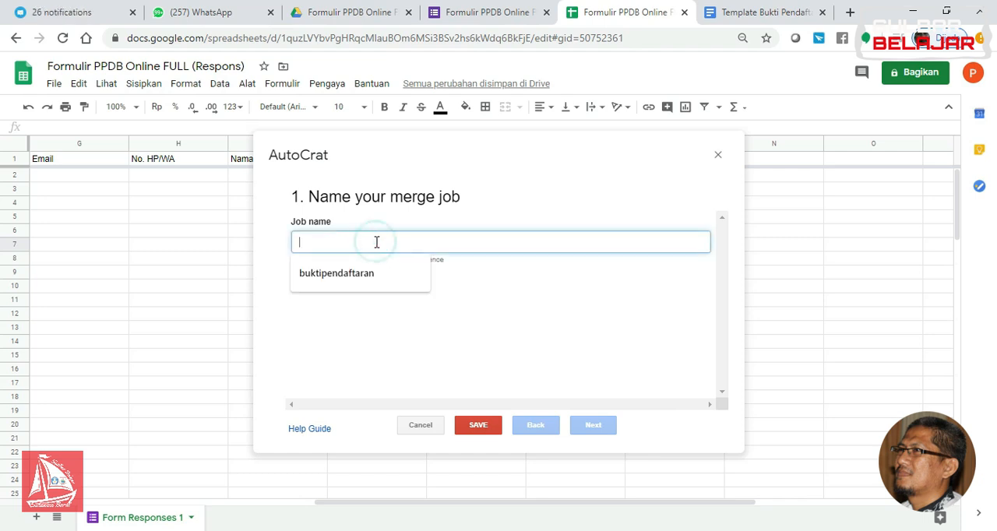
pyautogui.write('buktp')
pyautogui.press('BackSpace')
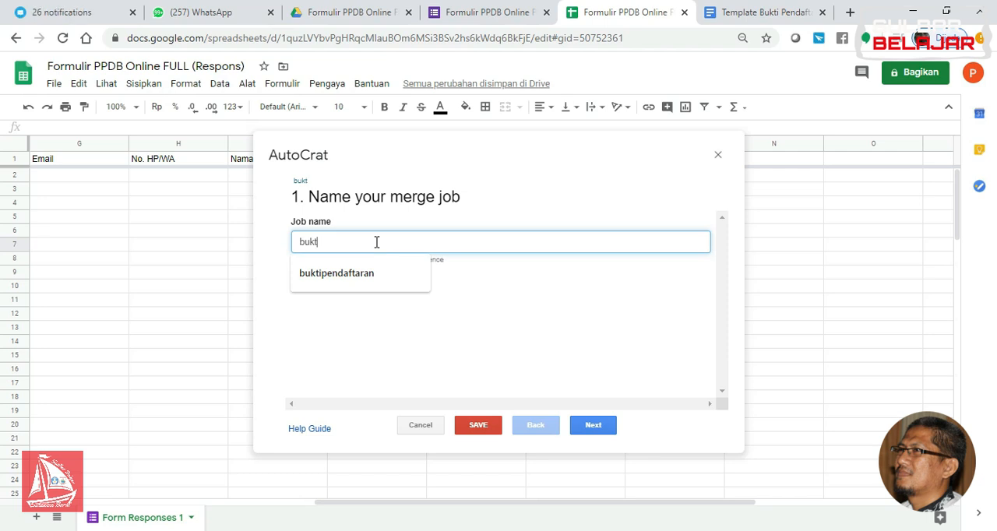
pyautogui.write('ippdbfull')
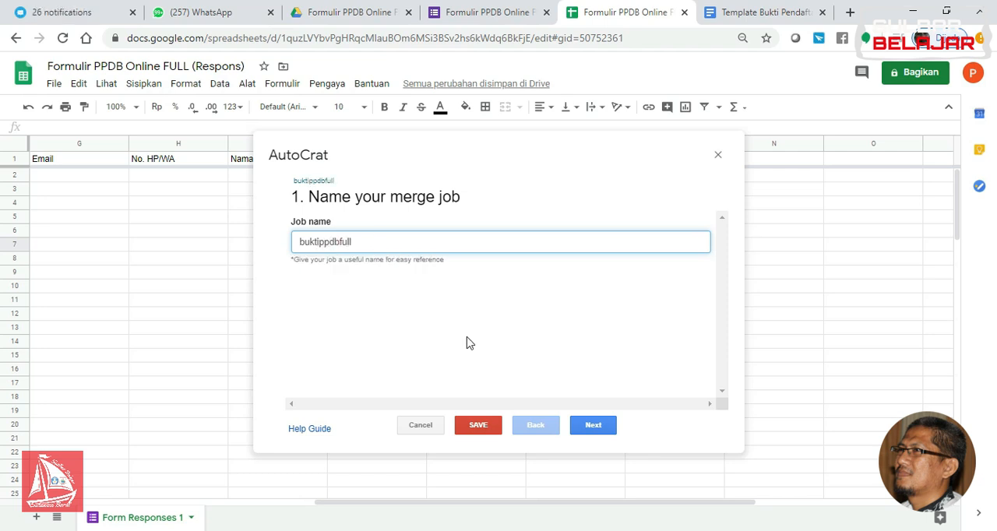
pyautogui.click(600, 424)
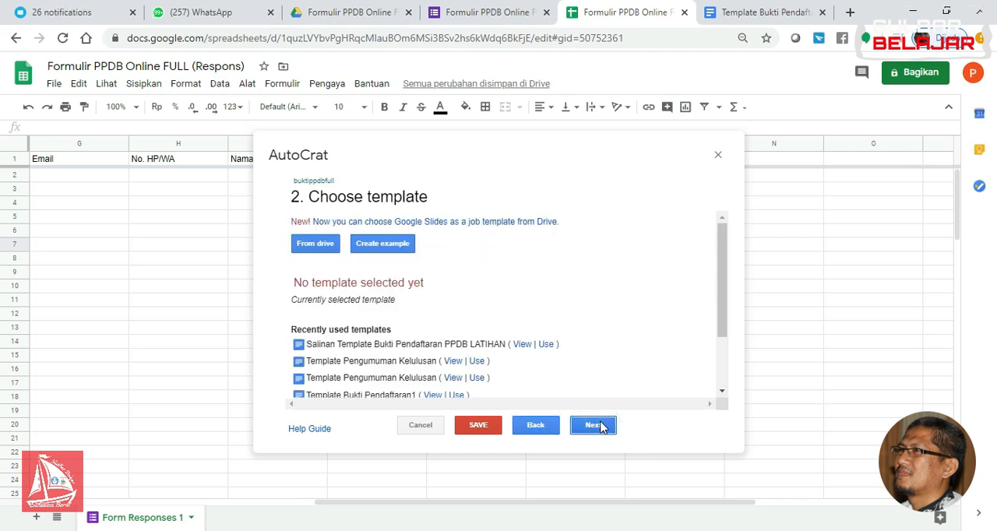
# - Choose "Template Bukti Pendaftaran PPDB" from Drive as the merge job's template and continue to the source data mapping
pyautogui.click(316, 245)
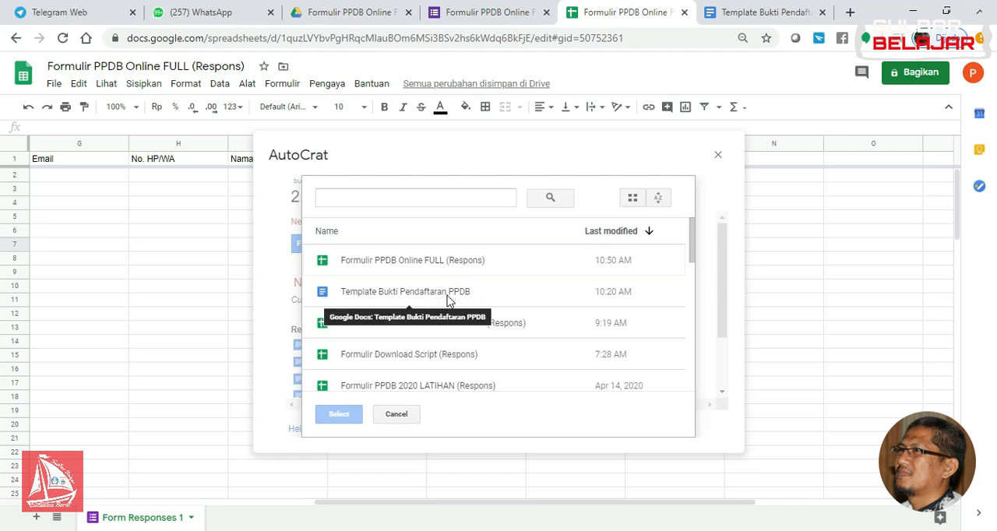
pyautogui.click(448, 300)
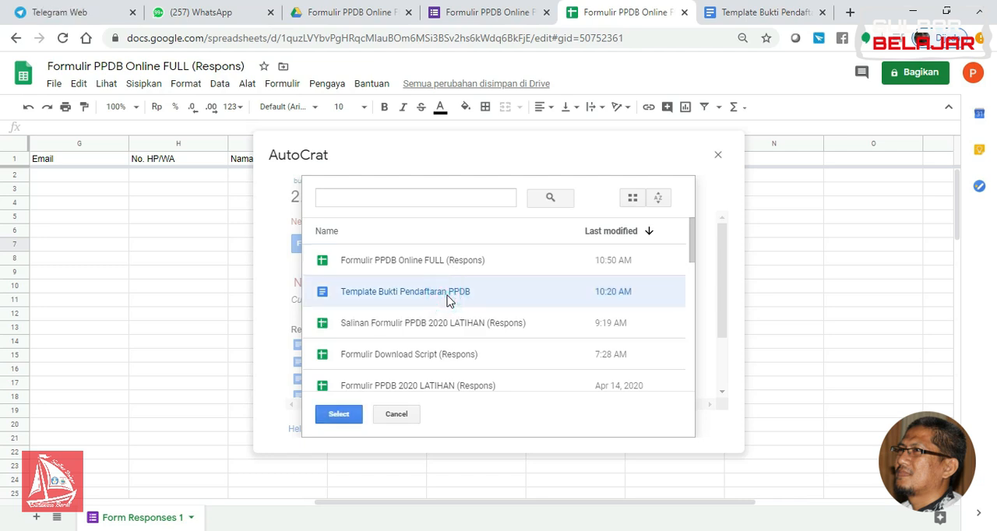
pyautogui.click(339, 414)
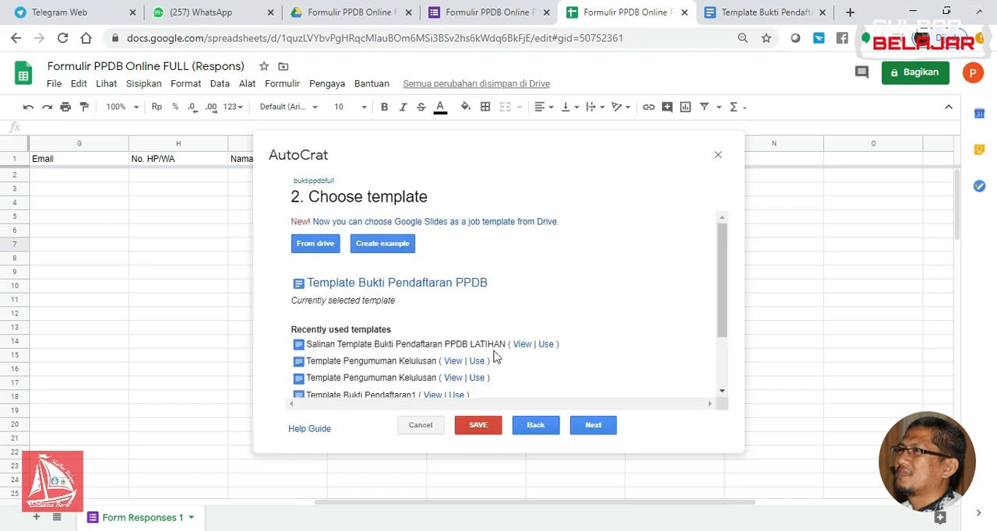
pyautogui.click(589, 428)
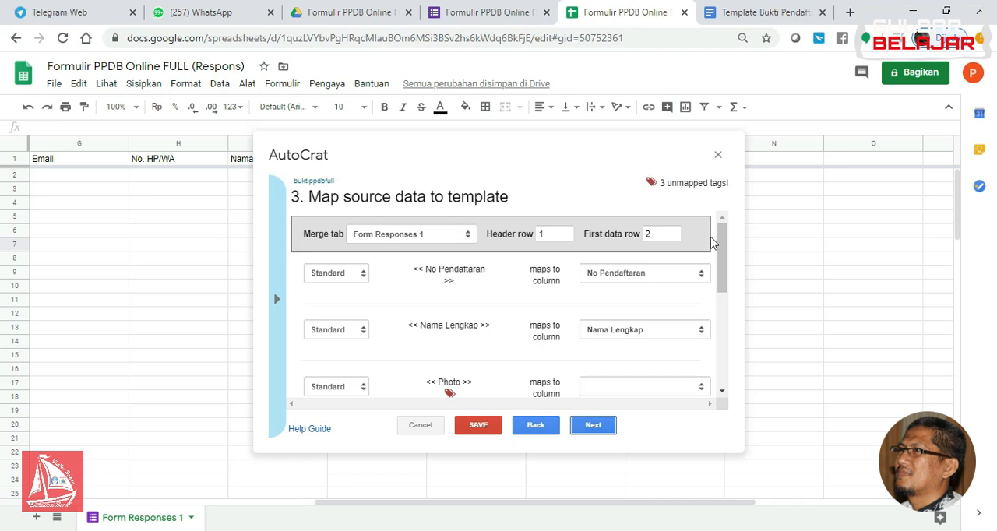
# - Review the tag-to-column mapping and compare its Photo tag with the placeholders in the template document
pyautogui.moveTo(721, 232)
pyautogui.mouseDown()
pyautogui.moveTo(722, 243)
pyautogui.moveTo(722, 230)
pyautogui.mouseUp()
pyautogui.moveTo(719, 251); pyautogui.dragTo(721, 289)
pyautogui.click(723, 347)
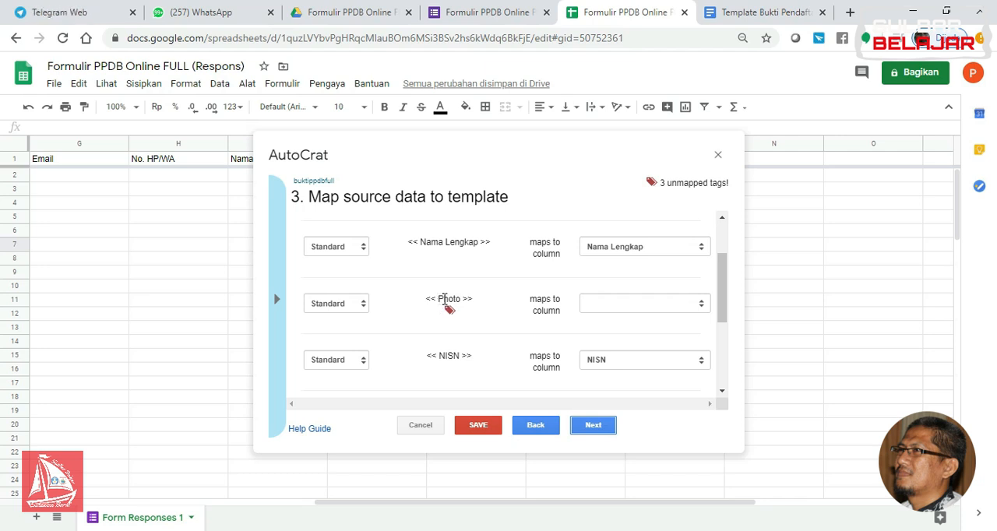
pyautogui.click(759, 13)
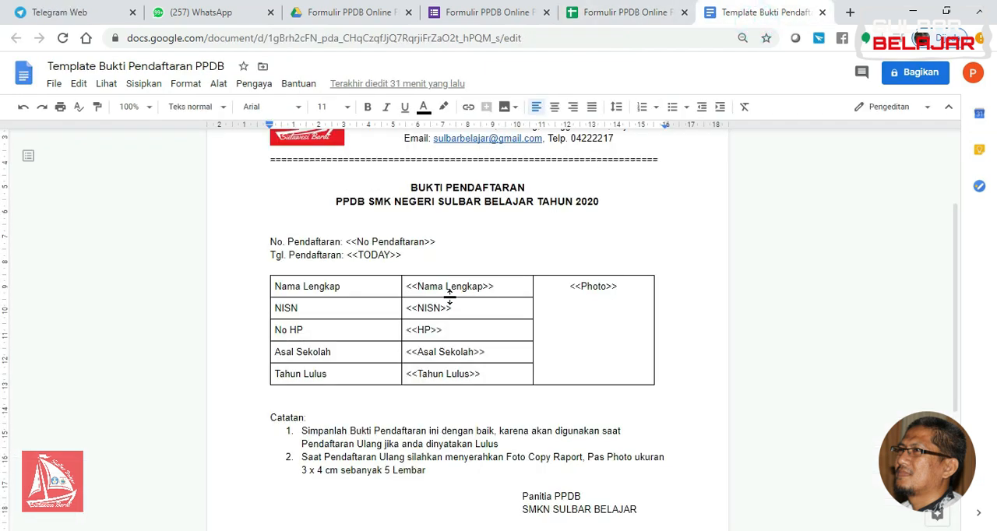
pyautogui.click(631, 16)
pyautogui.moveTo(723, 281)
pyautogui.mouseDown()
pyautogui.moveTo(724, 214)
pyautogui.moveTo(724, 273)
pyautogui.mouseUp()
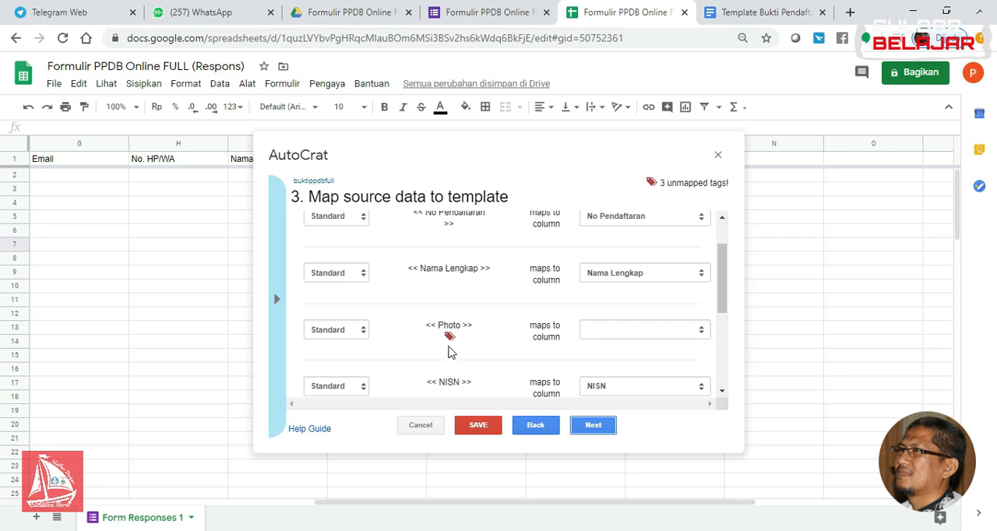
pyautogui.click(778, 14)
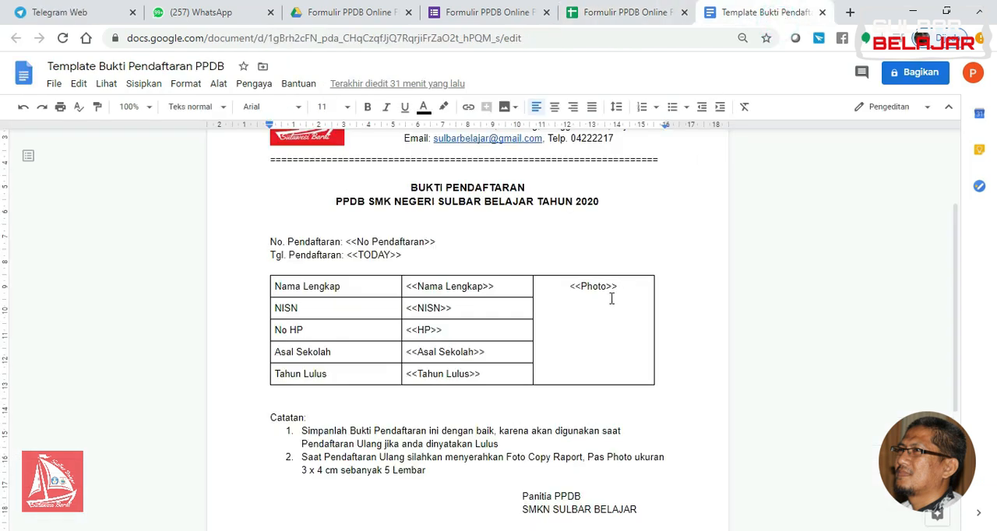
pyautogui.click(644, 14)
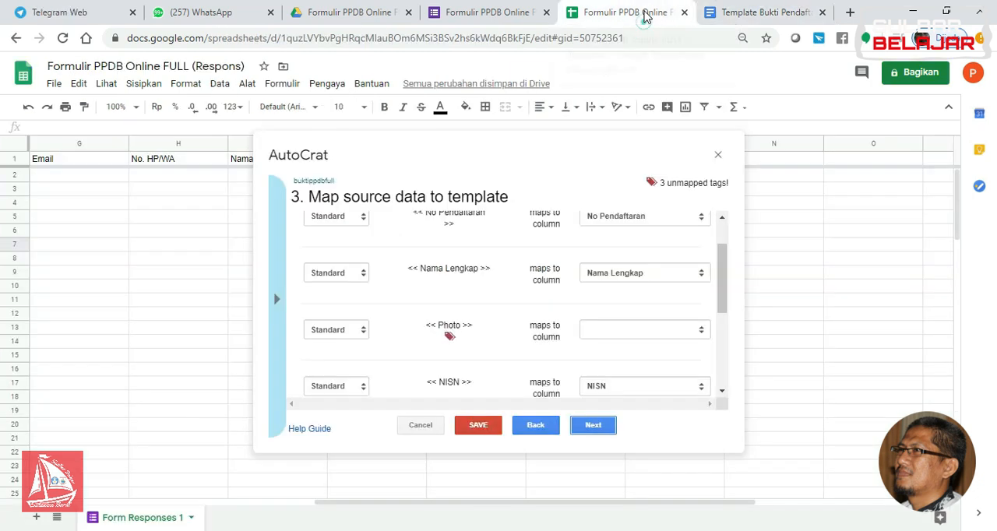
# - Compare the mapping's HP and Asal Sekolah tags with the spreadsheet's column headers, and cancel the merge job
pyautogui.click(491, 140)
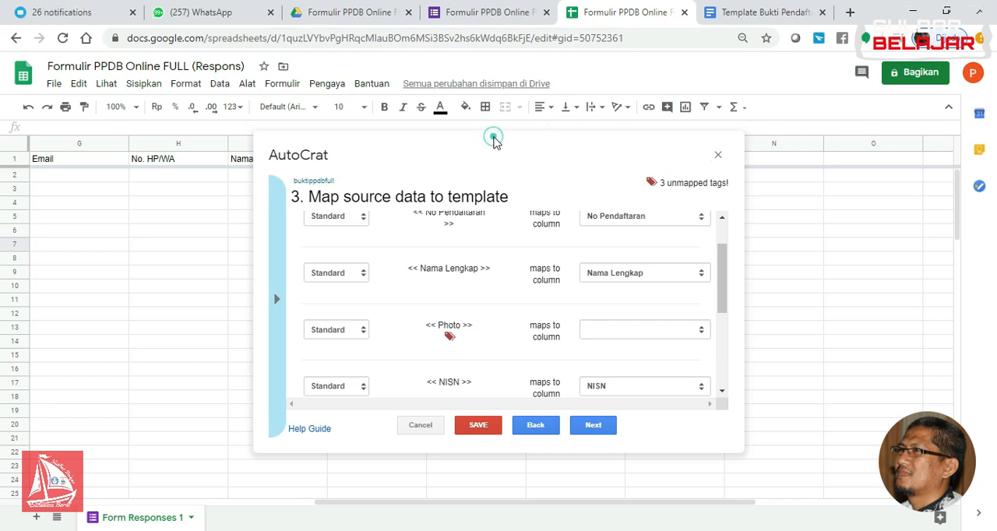
pyautogui.click(158, 165)
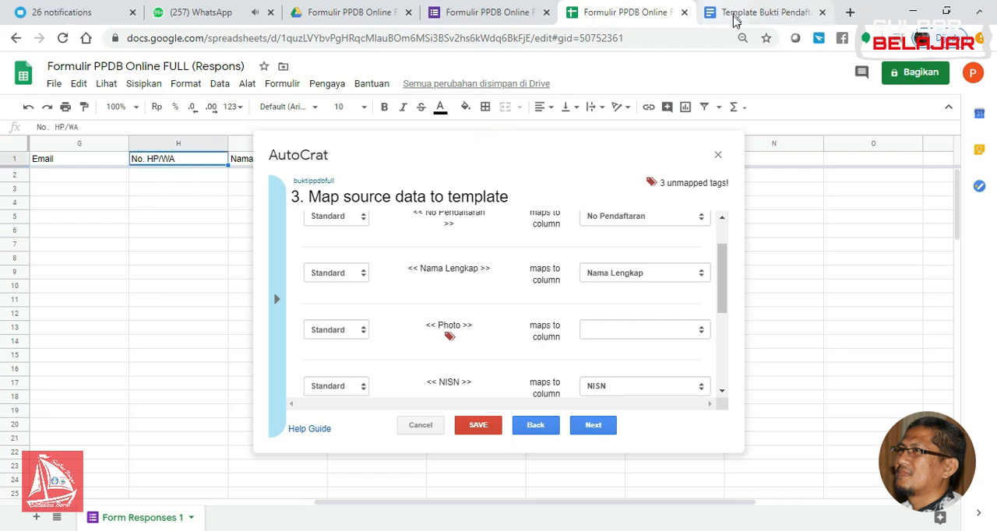
pyautogui.moveTo(721, 275); pyautogui.dragTo(722, 354)
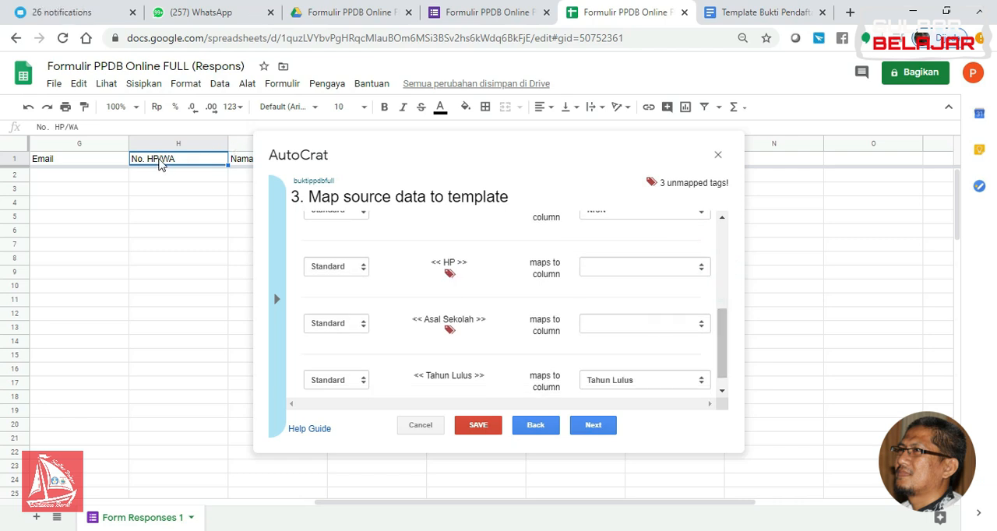
pyautogui.moveTo(725, 377); pyautogui.dragTo(721, 241)
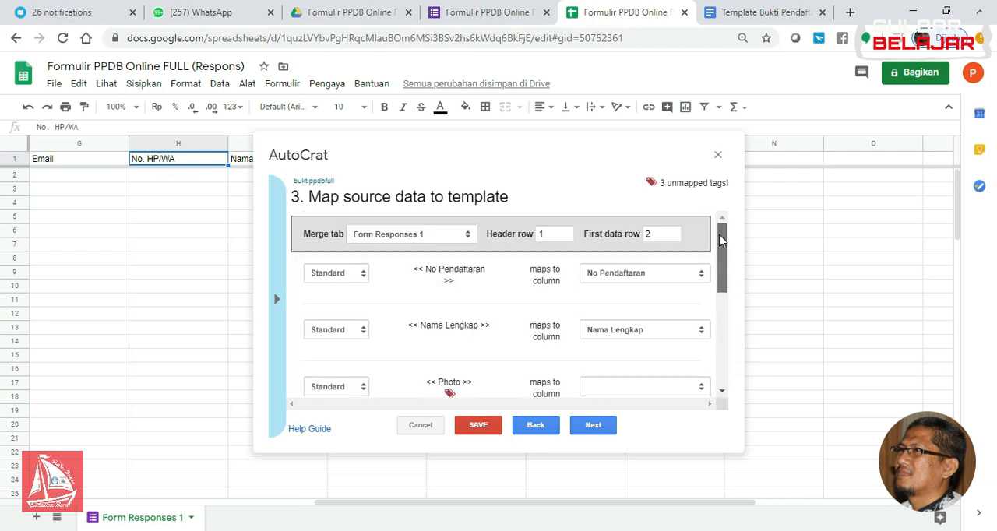
pyautogui.moveTo(718, 292); pyautogui.dragTo(717, 360)
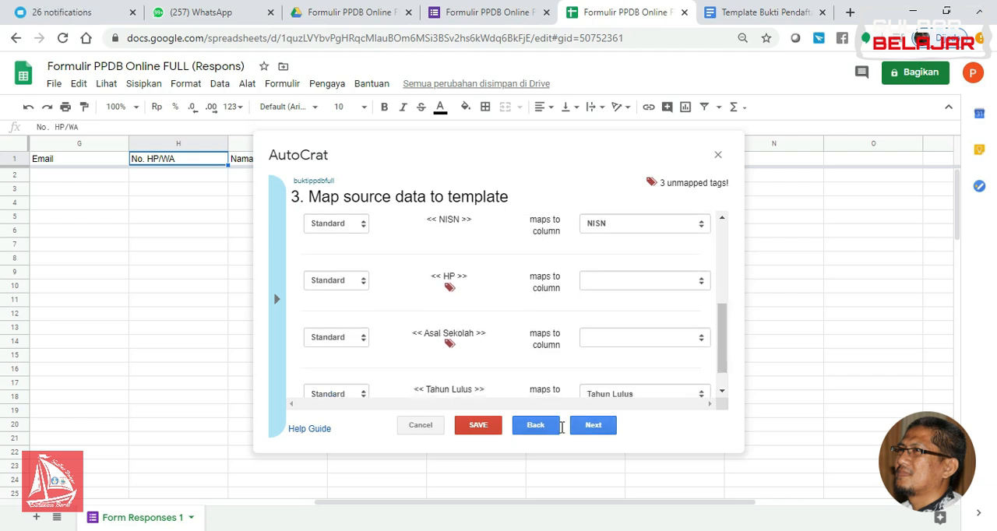
pyautogui.click(420, 426)
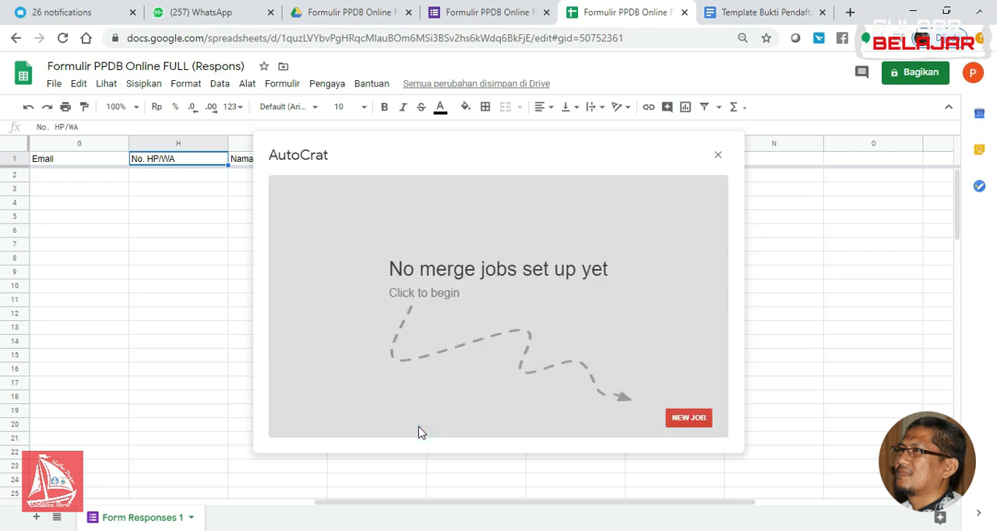
pyautogui.click(719, 156)
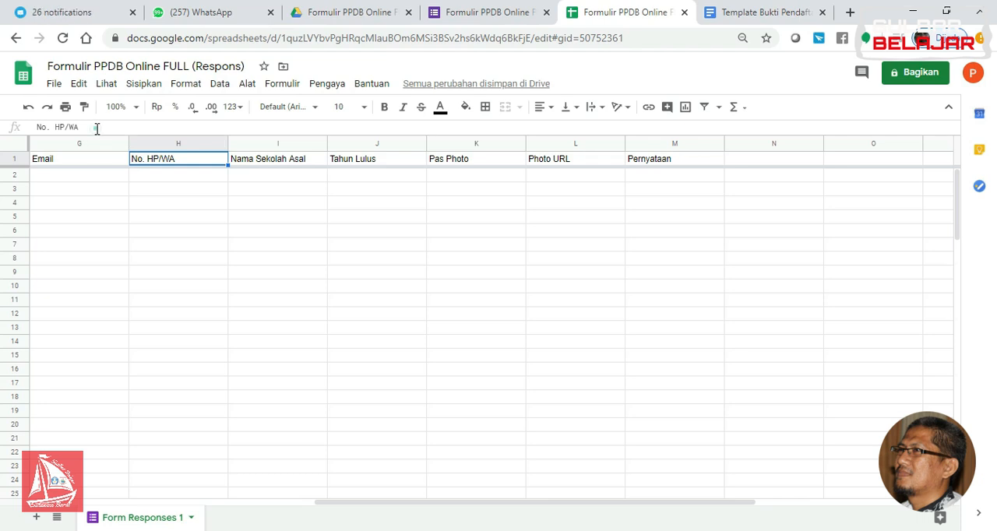
# - Copy the "No. HP/WA" header text from cell H1 and replace HP inside the No HP row's tag in the template document with it
pyautogui.moveTo(96, 126); pyautogui.dragTo(6, 129)
pyautogui.click(168, 160)
pyautogui.moveTo(190, 160); pyautogui.dragTo(57, 182)
pyautogui.hotkey('ctrl', 'c')
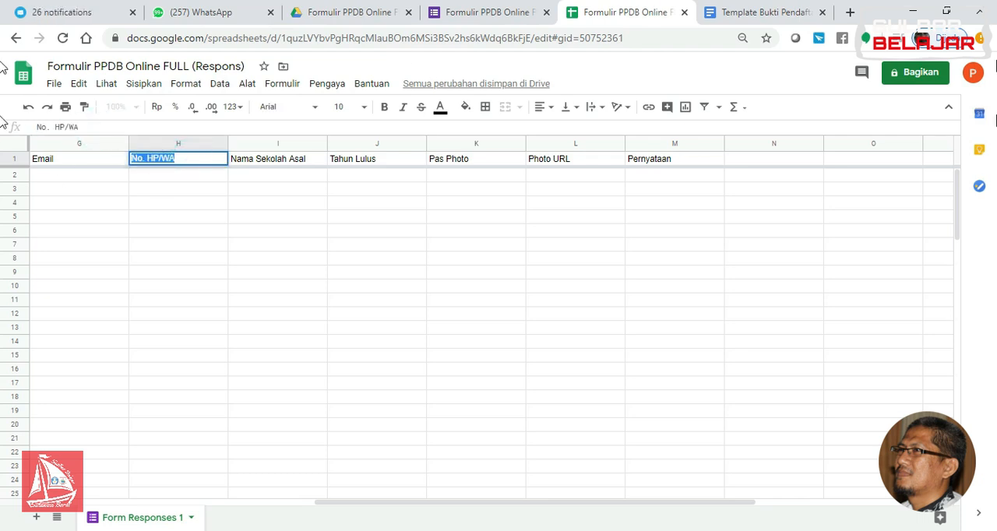
pyautogui.click(763, 21)
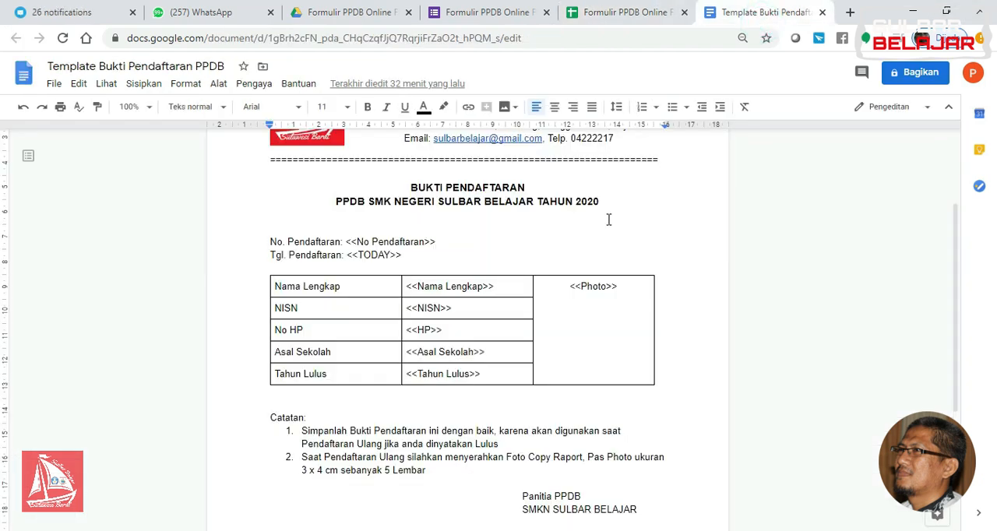
pyautogui.doubleClick(428, 331)
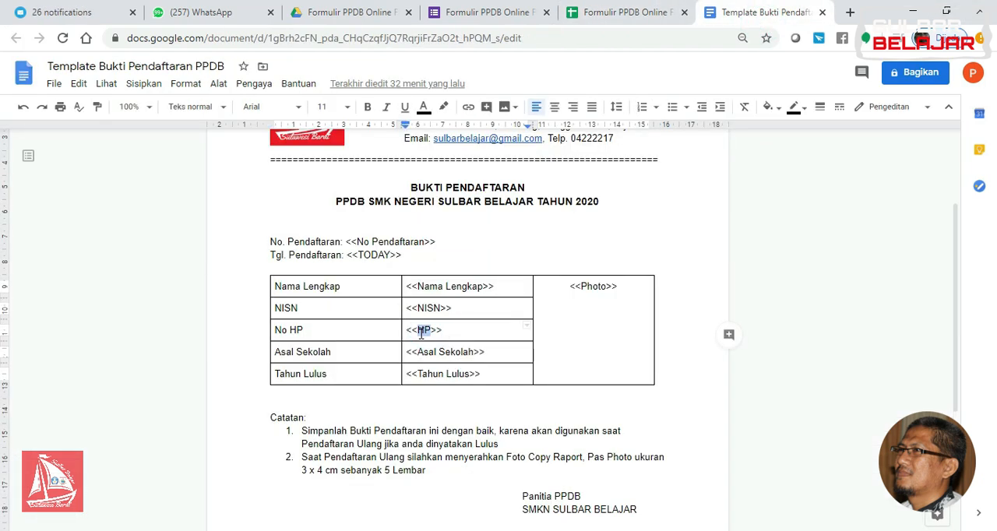
pyautogui.press('BackSpace')
pyautogui.hotkey('ctrl', 'v')
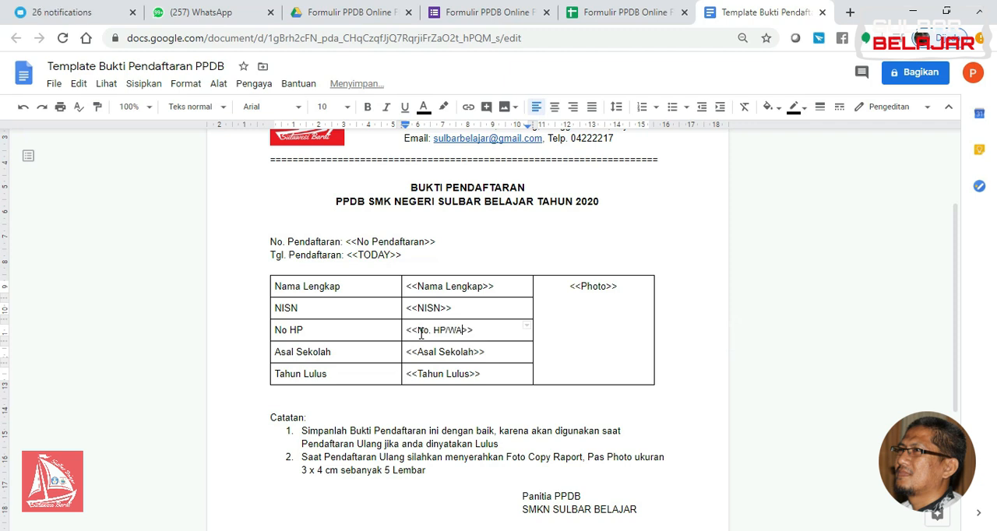
pyautogui.click(564, 332)
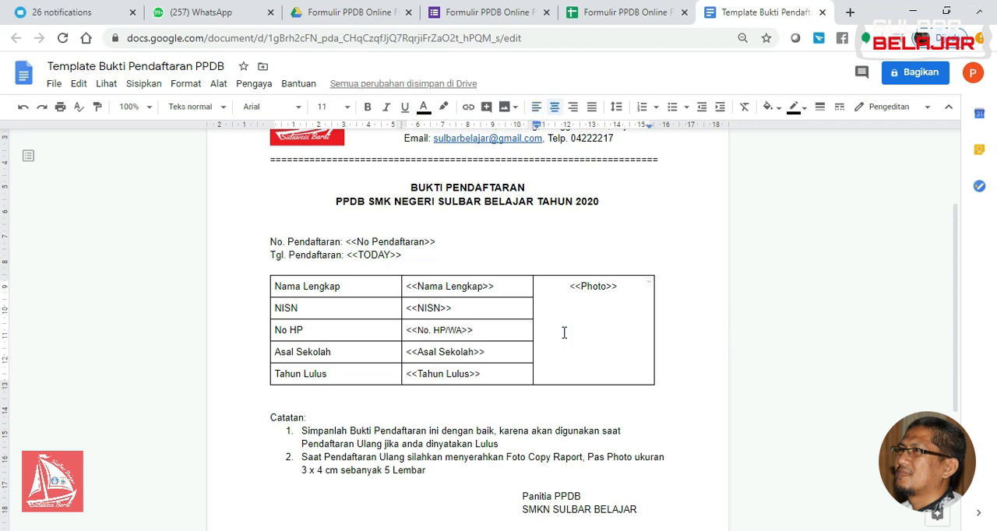
# - Copy the header text "Photo URL" from the array formula in cell L1 of the response spreadsheet, leaving the formula unchanged
pyautogui.click(626, 12)
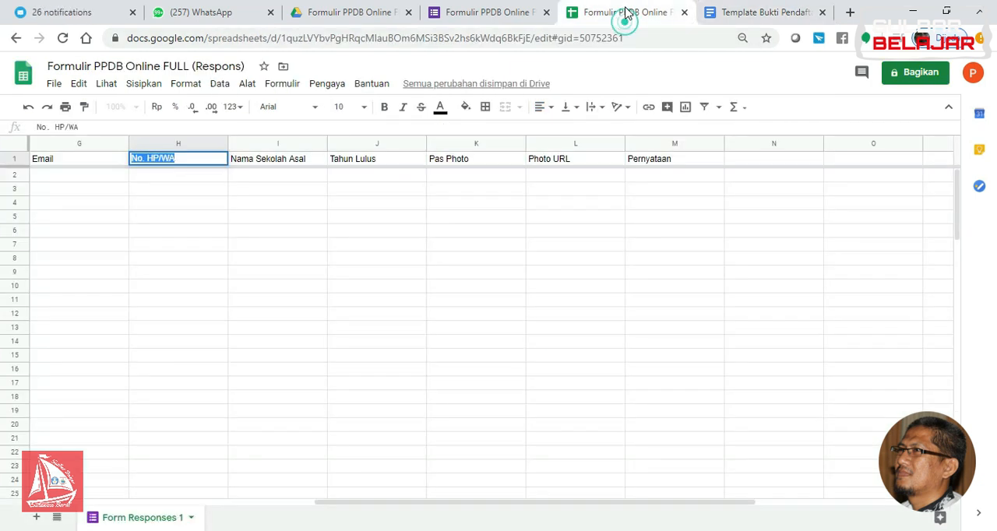
pyautogui.click(461, 162)
pyautogui.click(568, 161)
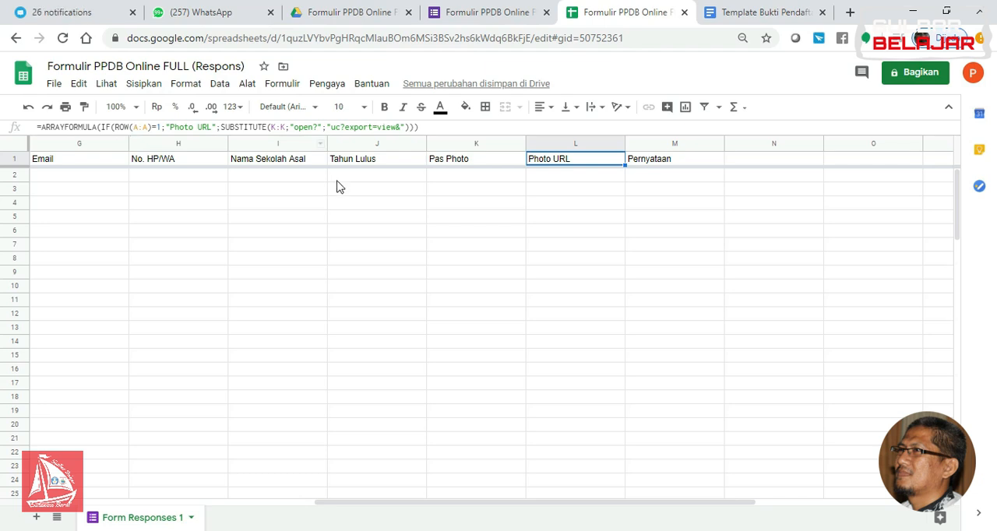
pyautogui.tripleClick(574, 160)
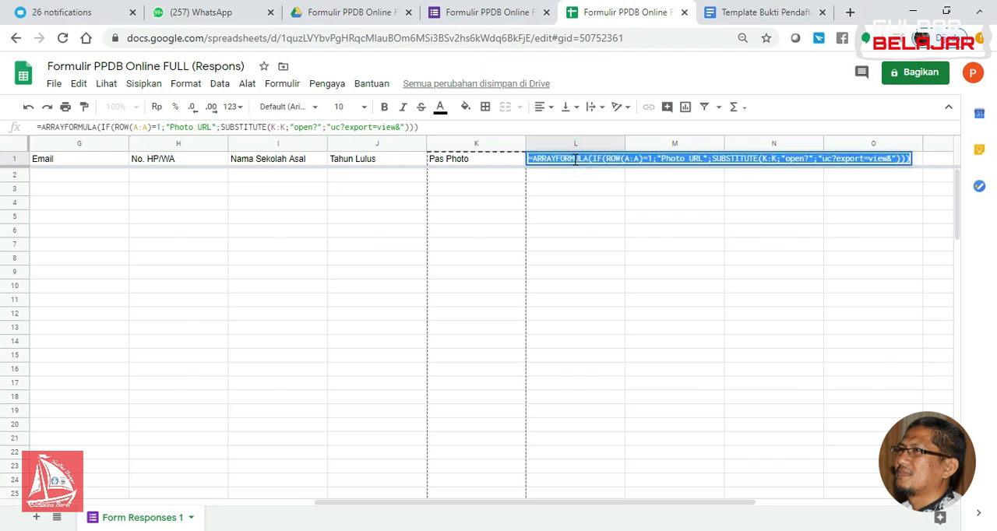
pyautogui.press('Escape')
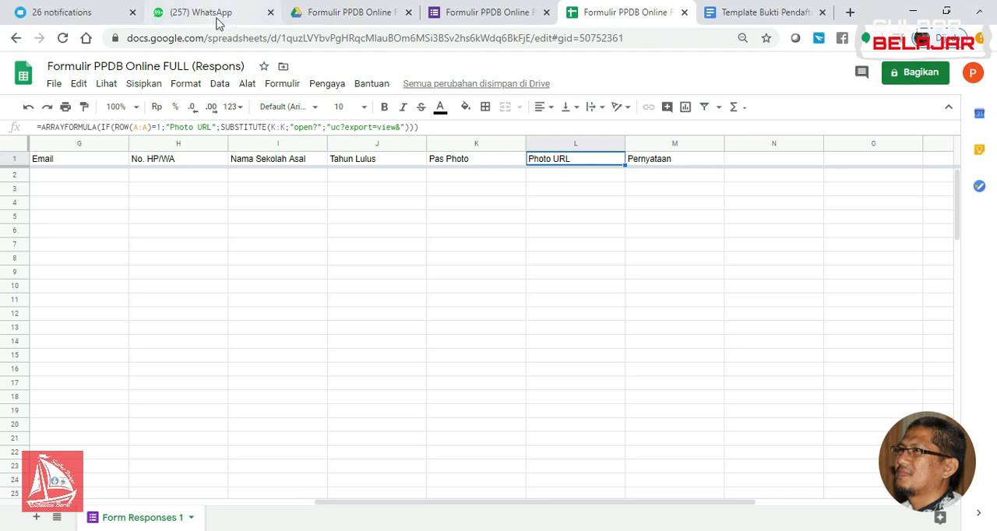
pyautogui.doubleClick(204, 127)
pyautogui.moveTo(204, 129); pyautogui.dragTo(170, 128)
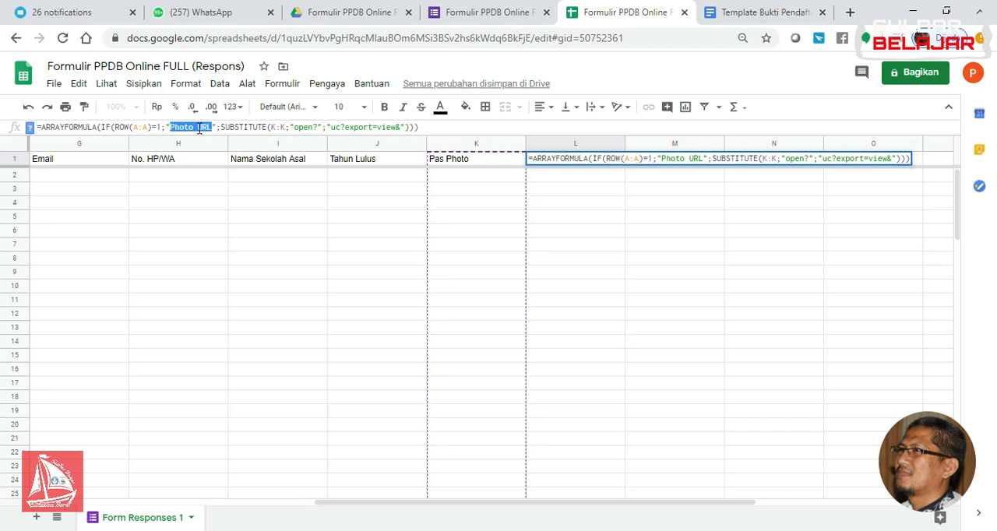
pyautogui.click(220, 129)
pyautogui.click(218, 127)
pyautogui.press('Return')
# - Replace Photo inside the photo cell's tag in the template document with the copied "Photo URL" text
pyautogui.click(743, 12)
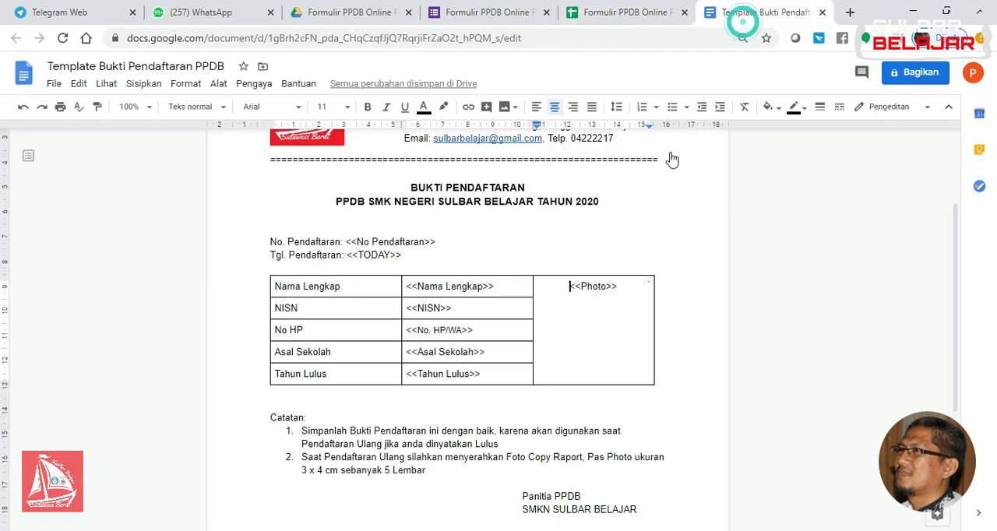
pyautogui.doubleClick(594, 287)
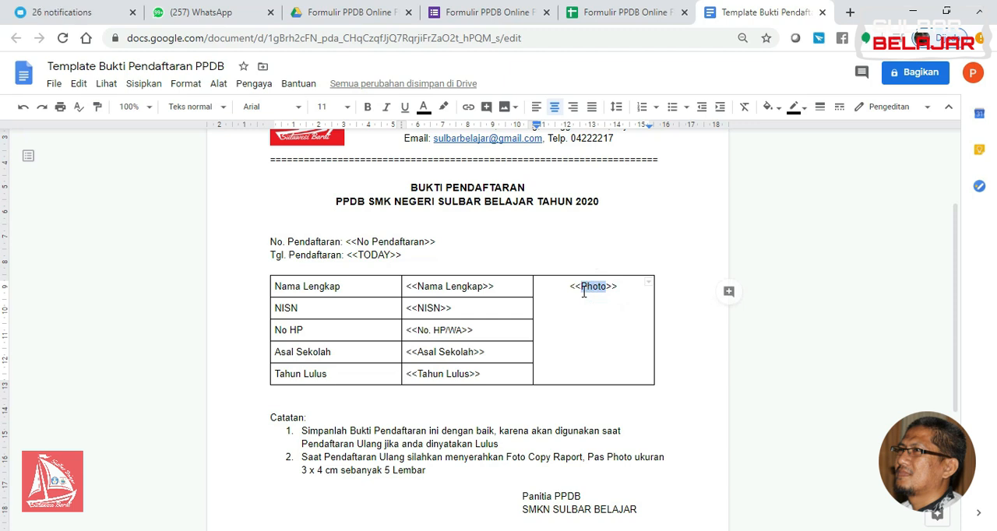
pyautogui.hotkey('ctrl', 'v')
pyautogui.click(604, 317)
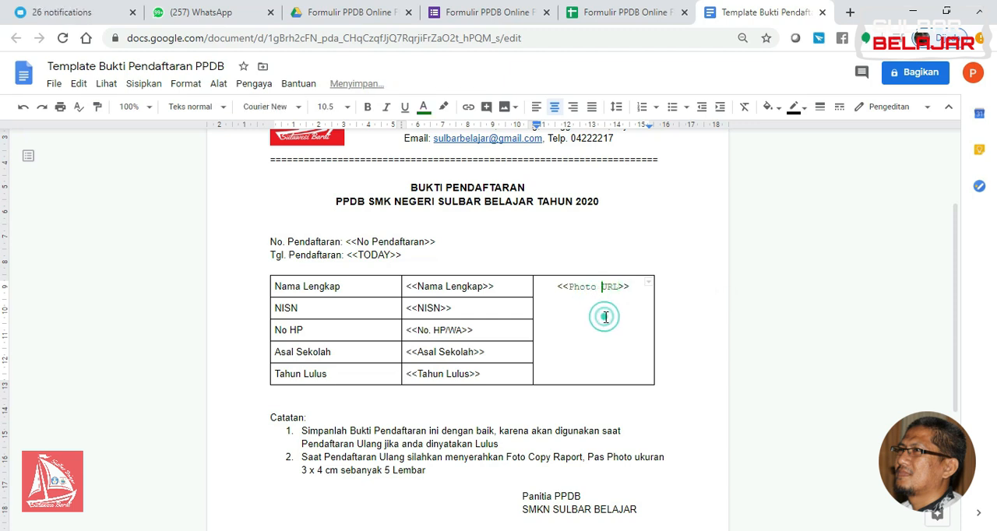
pyautogui.click(625, 326)
pyautogui.click(466, 310)
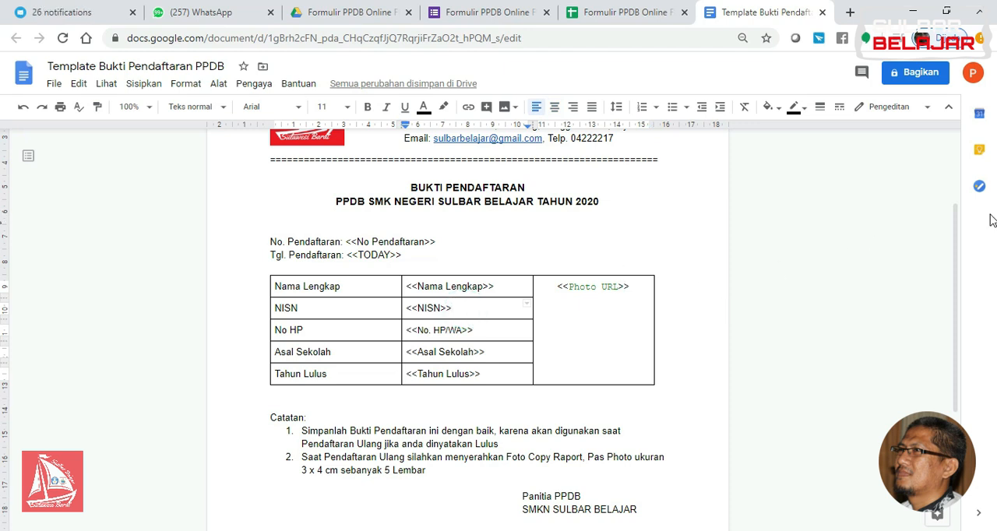
# - Check the TODAY tag and the letterhead in the template document, and return to the response spreadsheet
pyautogui.moveTo(960, 224)
pyautogui.mouseDown()
pyautogui.moveTo(957, 278)
pyautogui.moveTo(957, 211)
pyautogui.mouseUp()
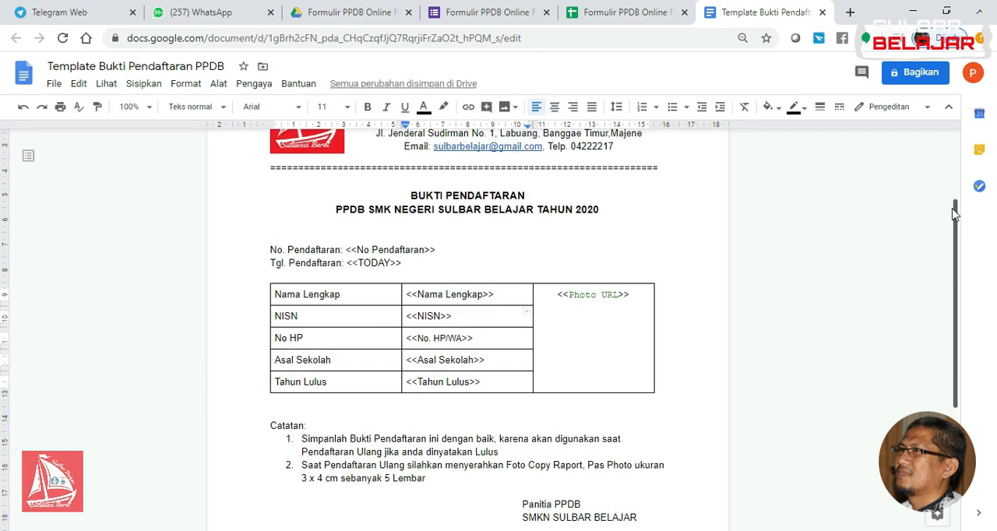
pyautogui.click(377, 264)
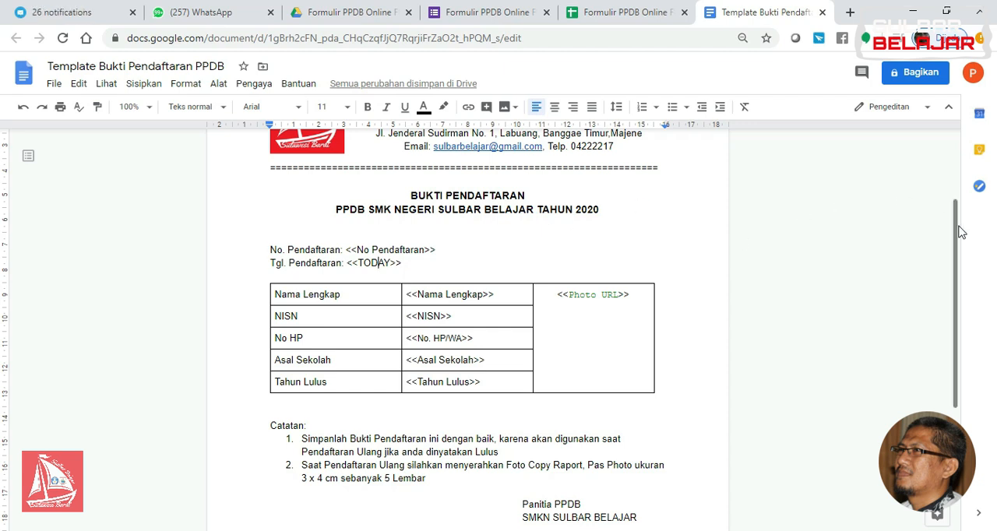
pyautogui.moveTo(957, 230); pyautogui.dragTo(958, 169)
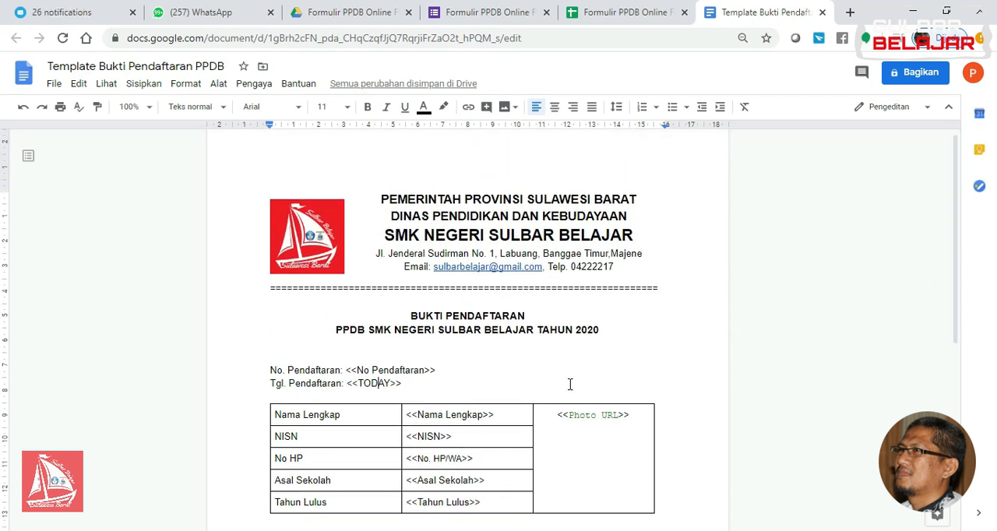
pyautogui.click(619, 14)
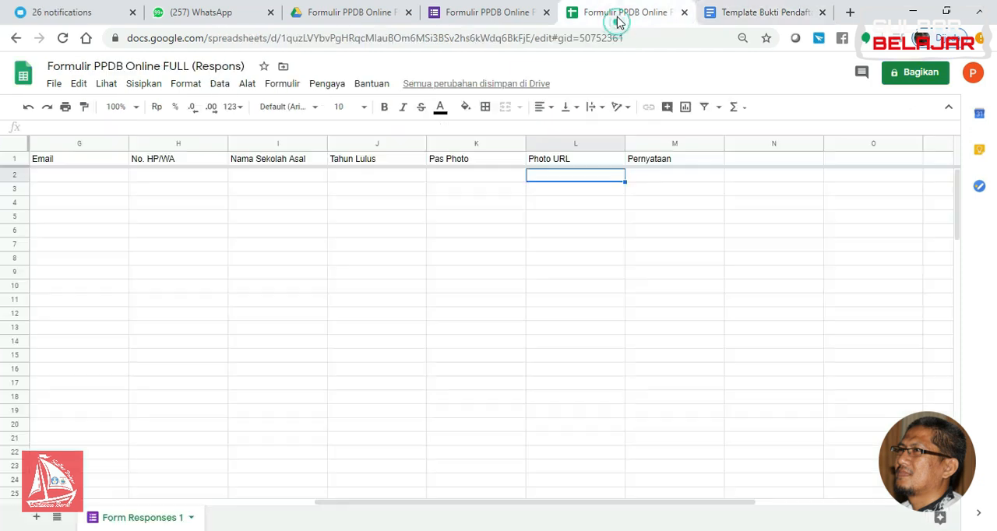
pyautogui.click(322, 258)
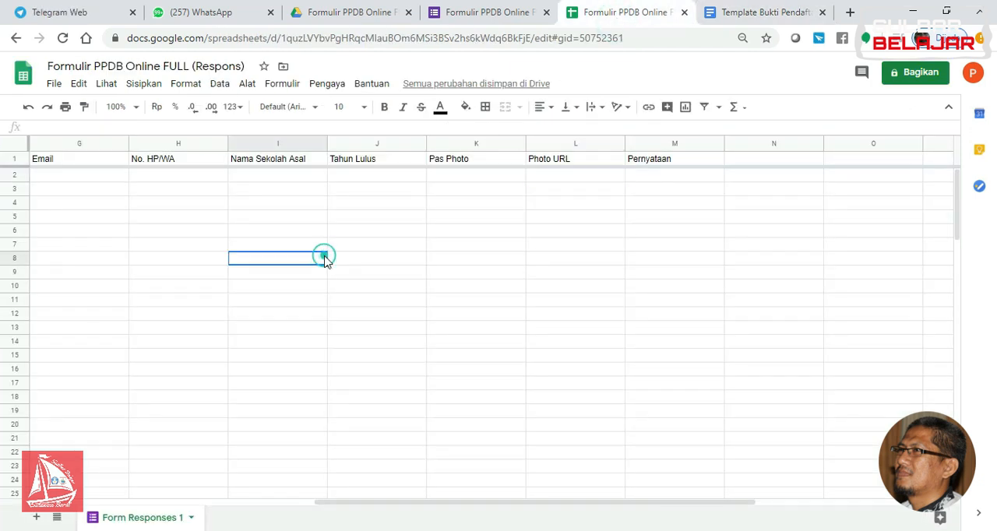
pyautogui.click(335, 84)
pyautogui.moveTo(407, 145)
pyautogui.click(530, 144)
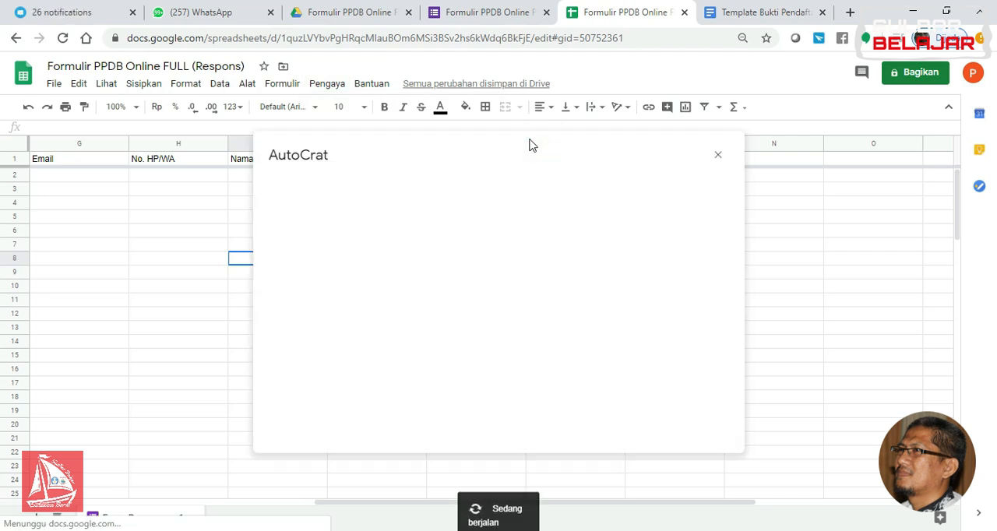
pyautogui.click(718, 158)
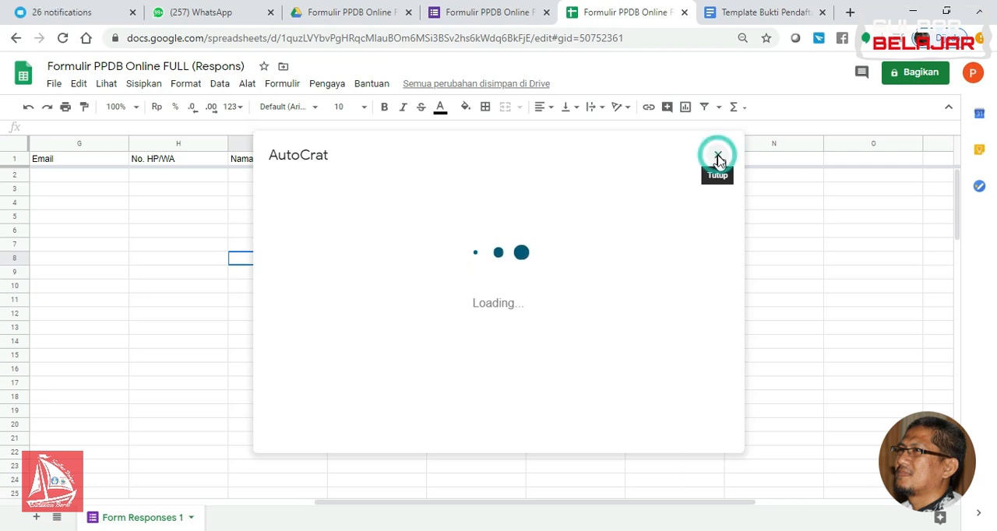
# - Delete the empty columns N to S after the Pernyataan column in the response sheet
pyautogui.click(778, 138)
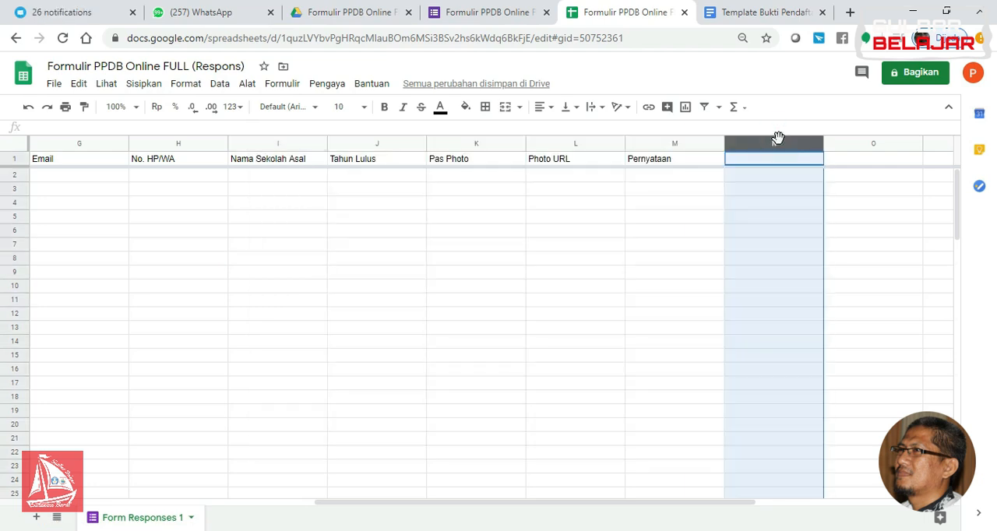
pyautogui.moveTo(458, 504); pyautogui.dragTo(645, 489)
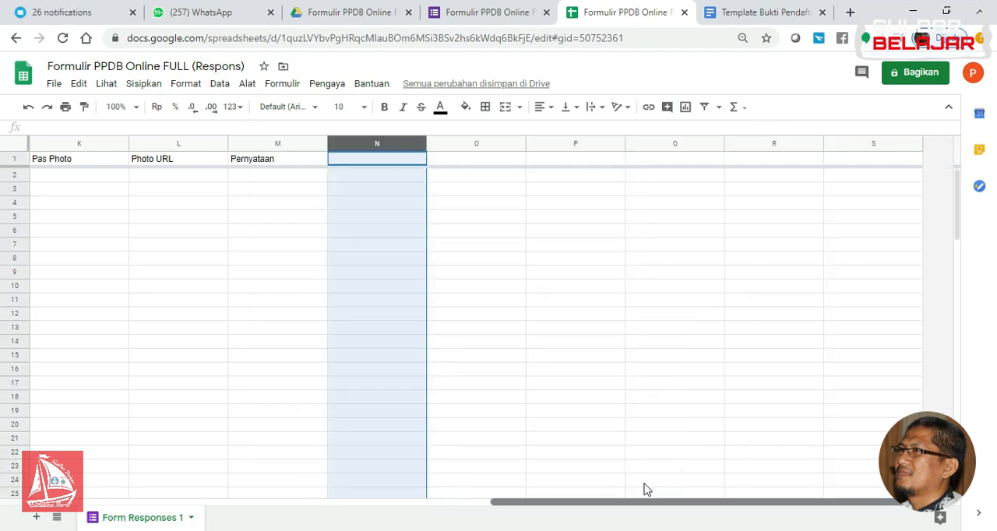
pyautogui.moveTo(366, 142)
pyautogui.mouseDown()
pyautogui.moveTo(411, 138)
pyautogui.moveTo(372, 147)
pyautogui.mouseUp()
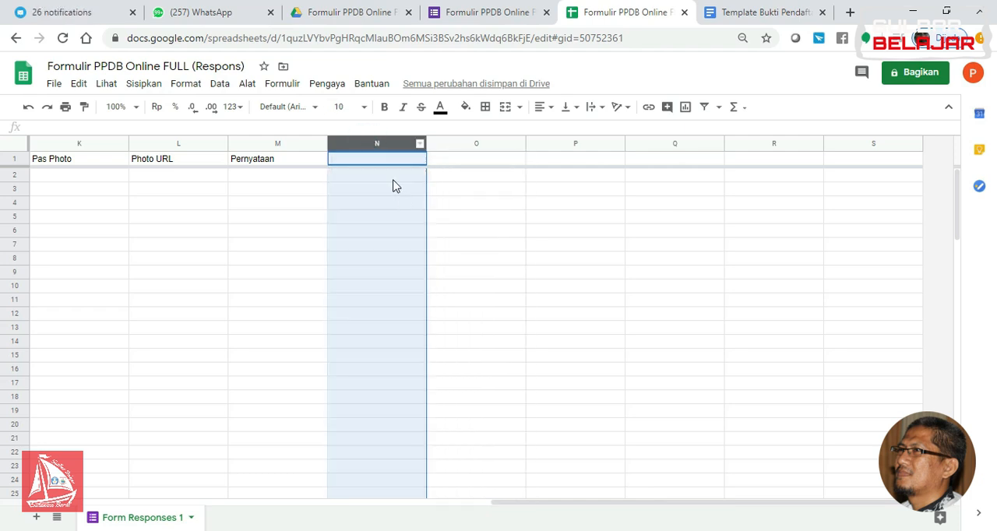
pyautogui.click(393, 179)
pyautogui.moveTo(390, 177); pyautogui.dragTo(895, 184)
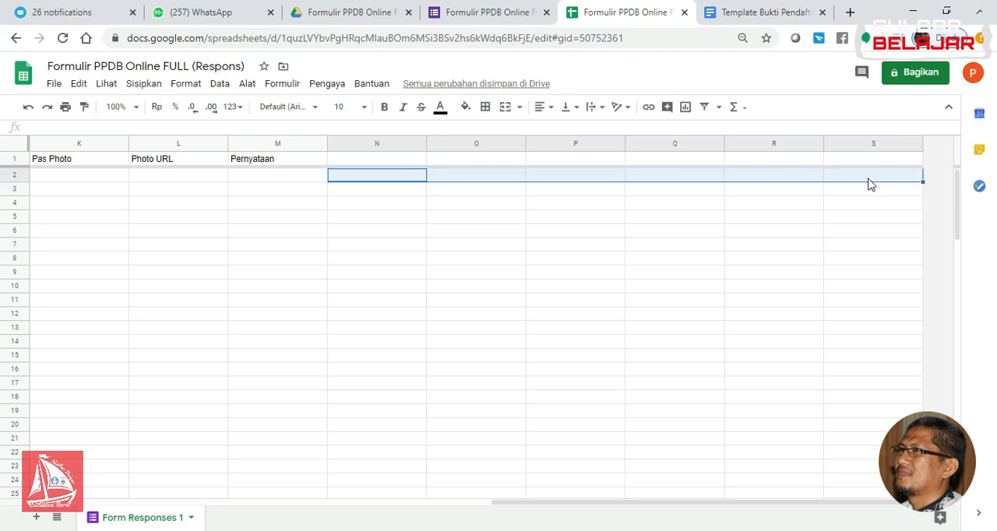
pyautogui.rightClick(869, 184)
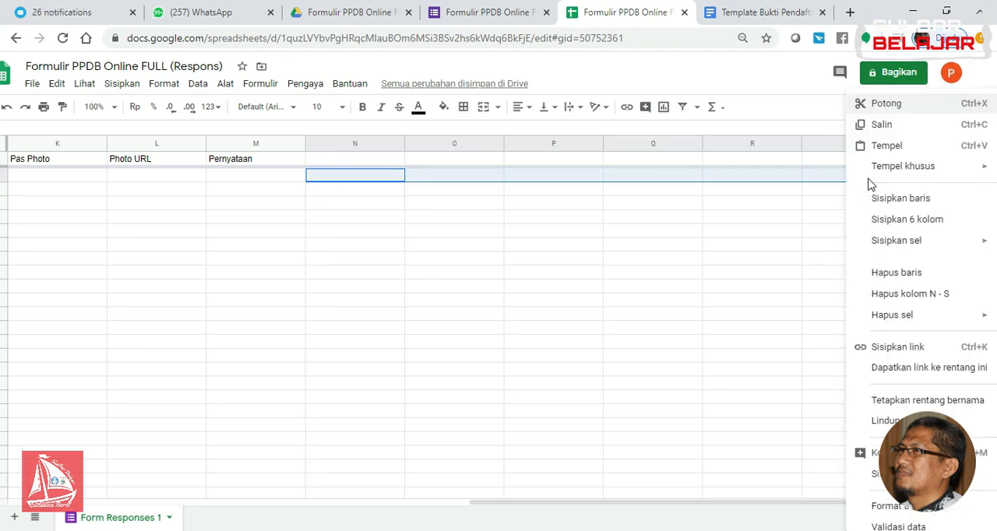
pyautogui.click(897, 295)
pyautogui.click(848, 232)
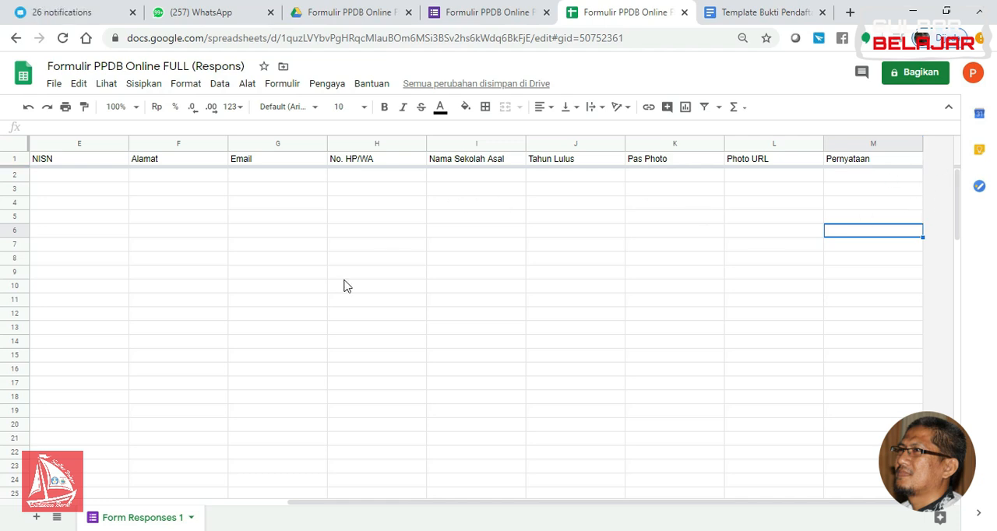
# - Launch Autocrat, create a new merge job named "buktippdfull" and continue to the template choice
pyautogui.click(327, 84)
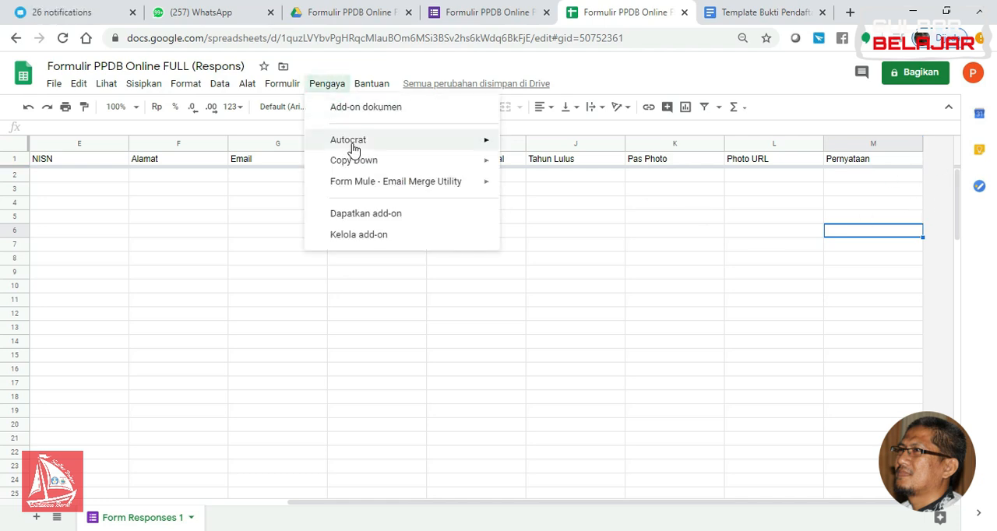
pyautogui.moveTo(398, 146)
pyautogui.click(524, 147)
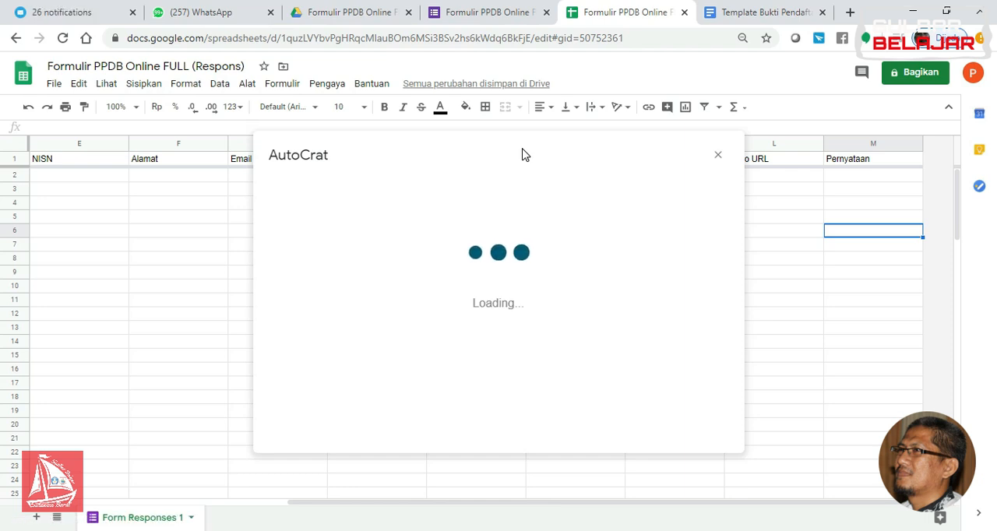
pyautogui.click(687, 417)
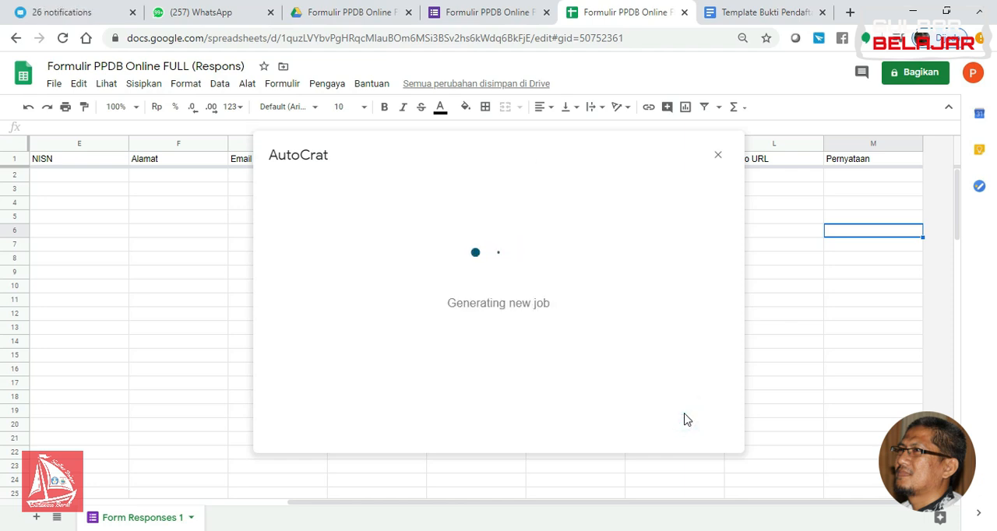
pyautogui.click(436, 238)
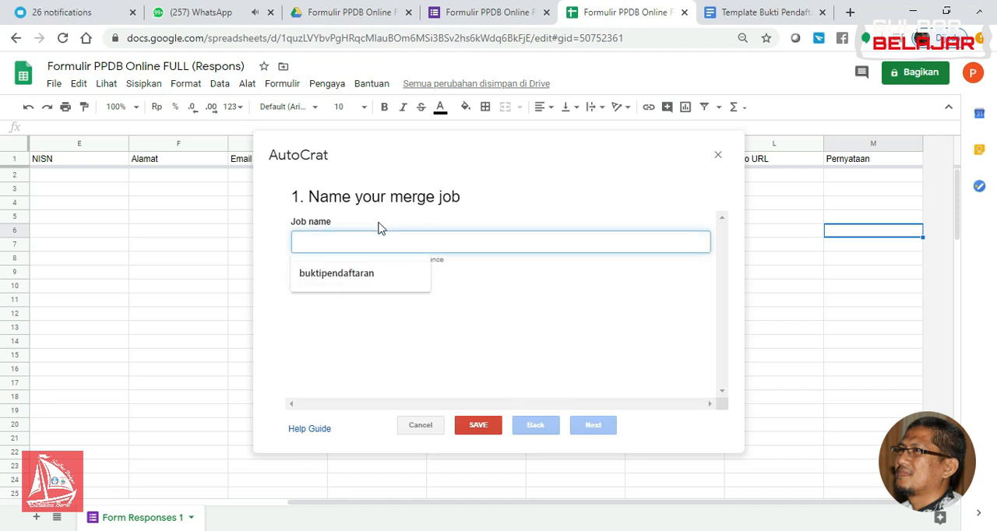
pyautogui.write('bb')
pyautogui.press('BackSpace')
pyautogui.write('uktippdfull')
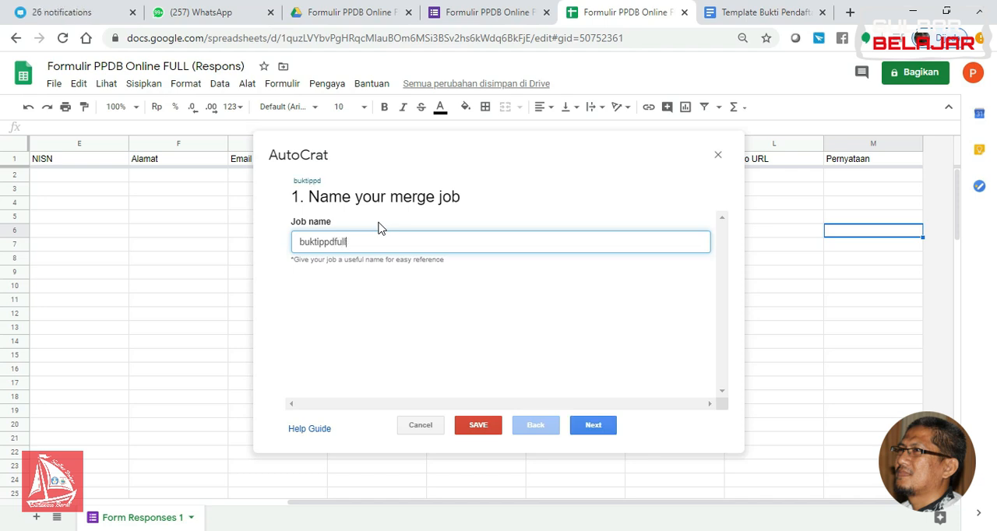
pyautogui.click(591, 426)
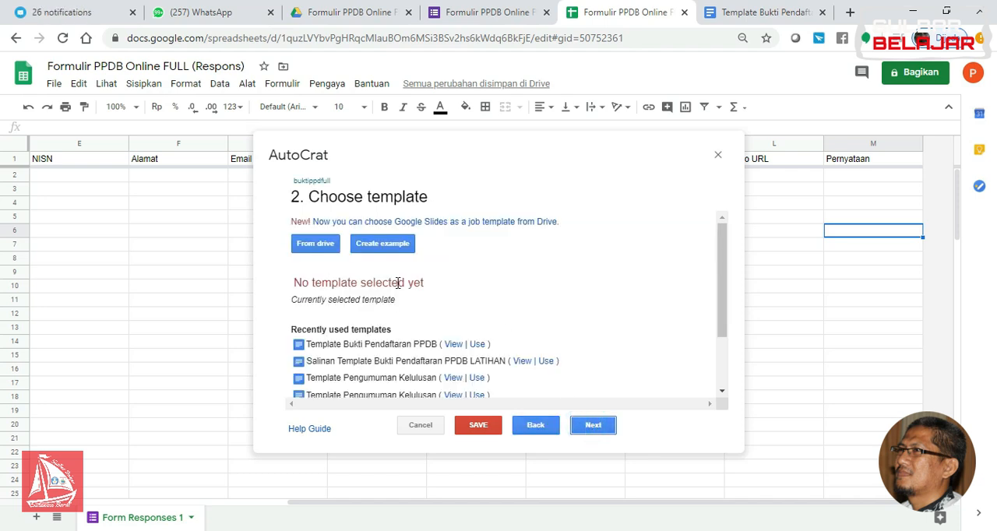
# - Select "Template Bukti Pendaftaran PPDB" from Drive as the job's template and proceed to the source data mapping
pyautogui.click(315, 248)
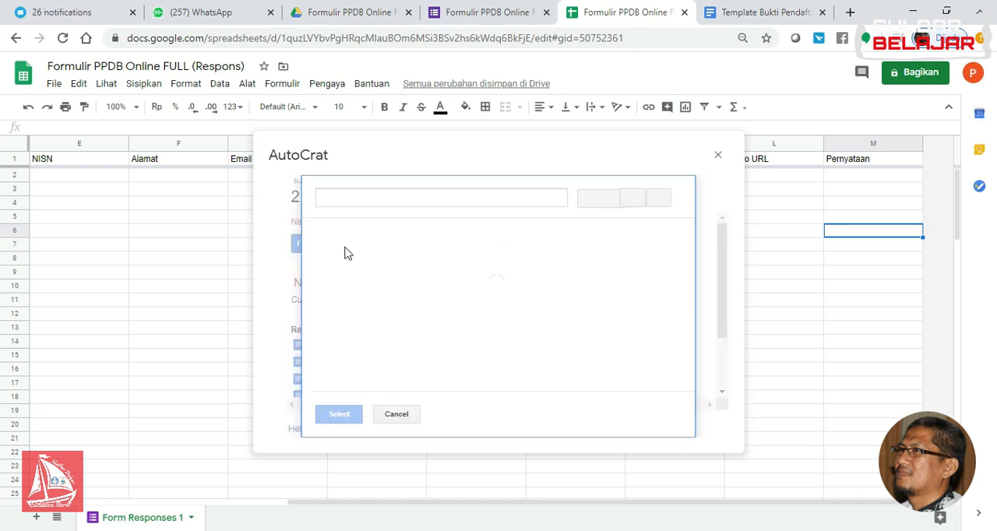
pyautogui.click(476, 293)
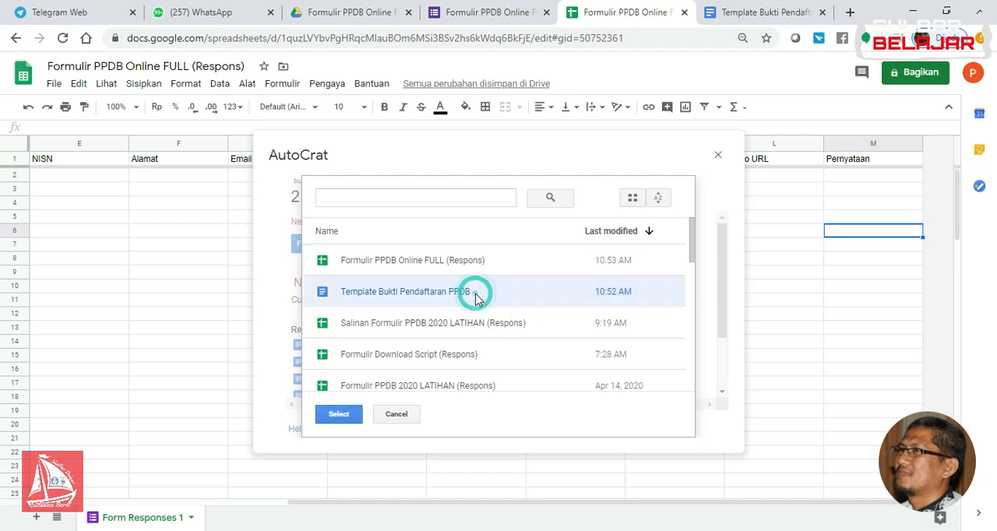
pyautogui.click(339, 413)
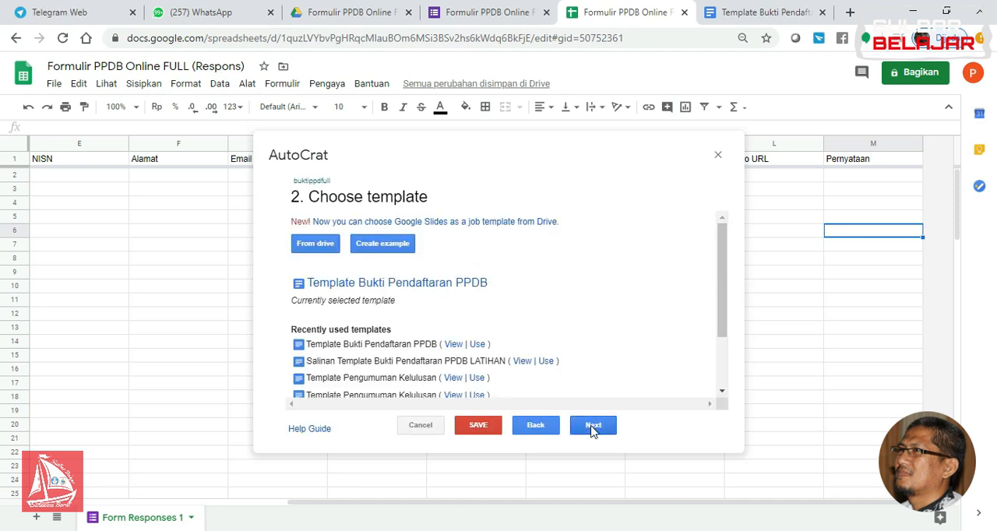
pyautogui.click(593, 429)
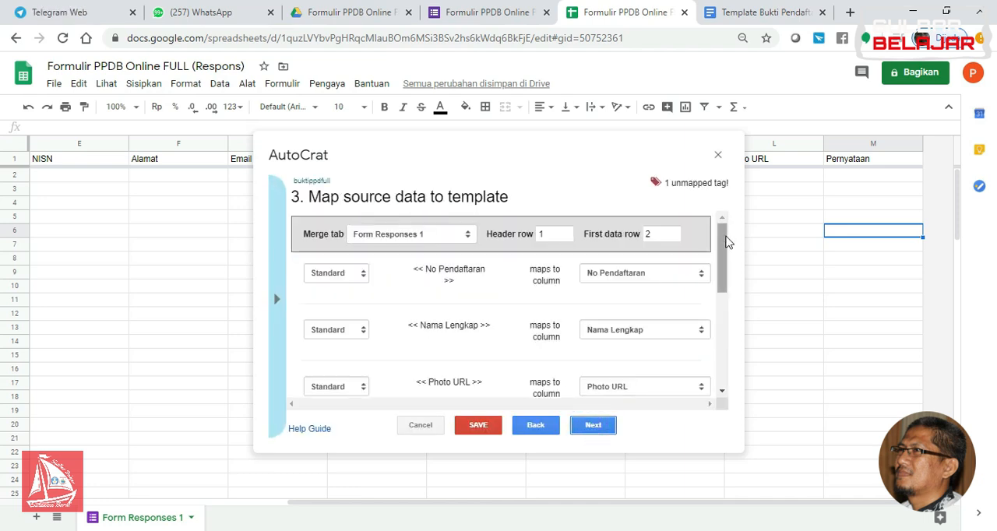
# - Map the unmapped Asal Sekolah tag to the Nama Sekolah Asal column in the Autocrat job
pyautogui.moveTo(722, 238); pyautogui.dragTo(726, 349)
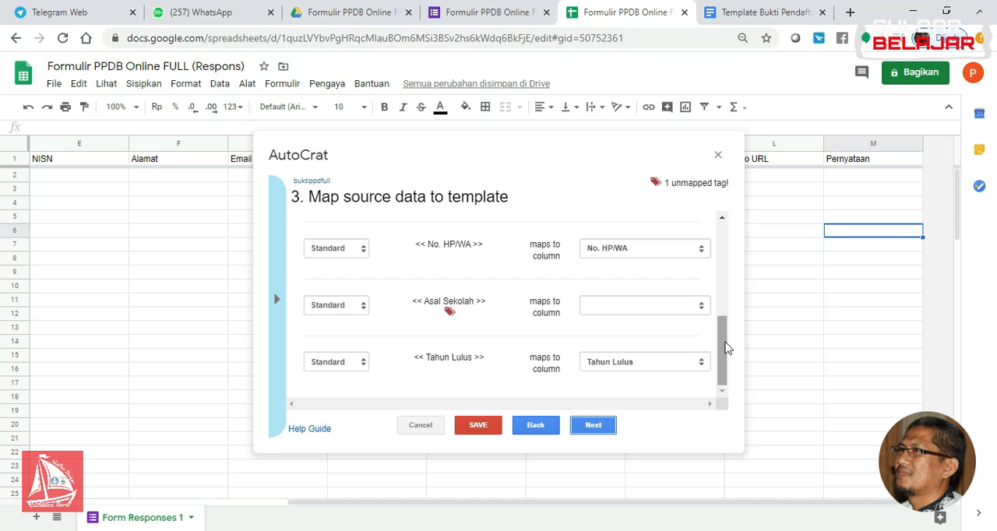
pyautogui.click(725, 343)
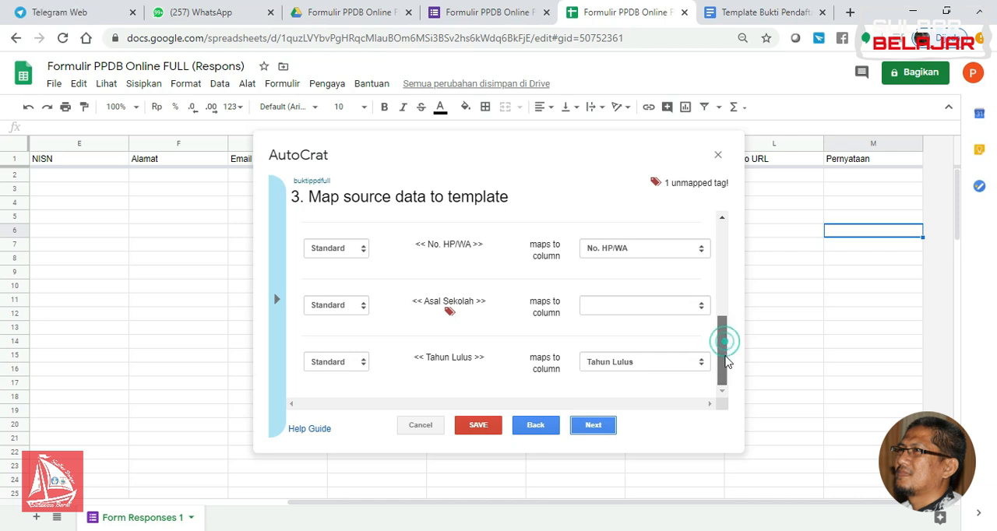
pyautogui.click(677, 314)
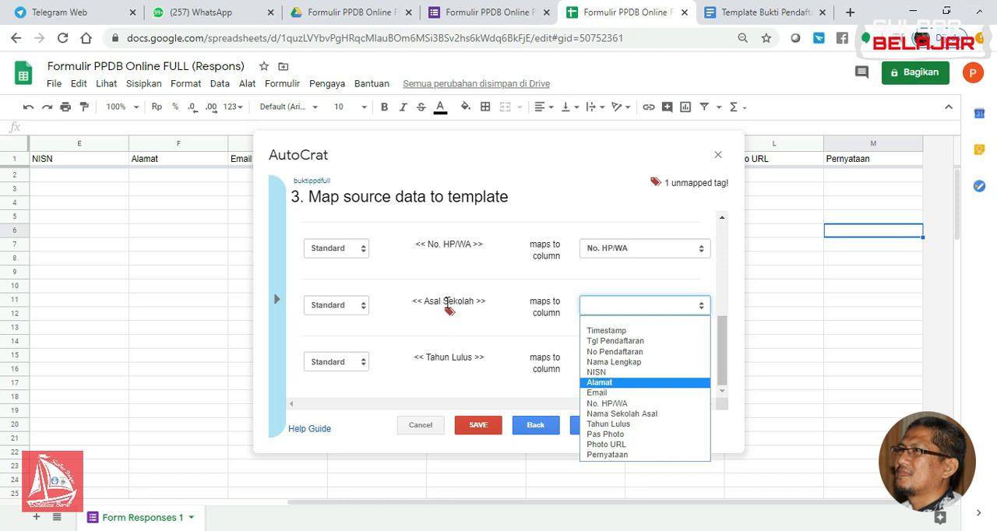
pyautogui.click(640, 414)
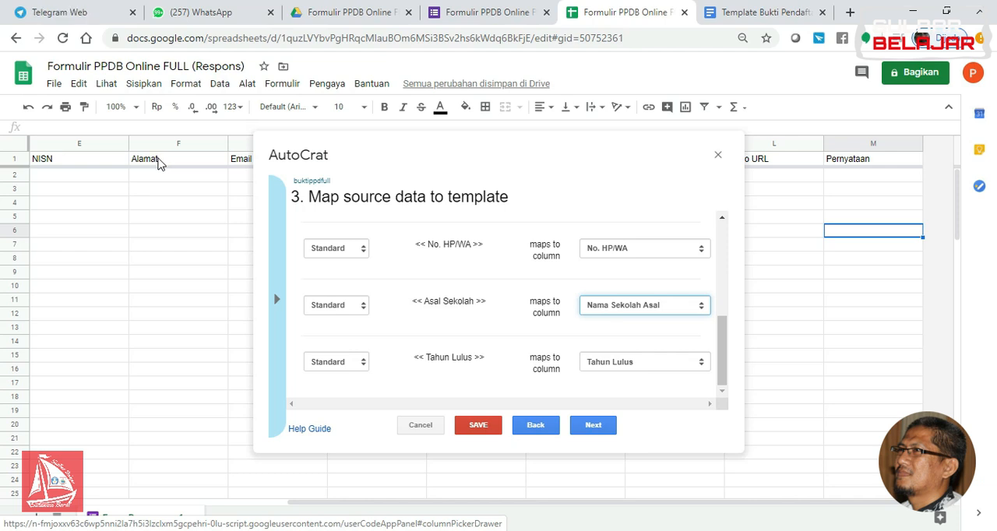
# - Check the Asal Sekolah tag in the template document, reselect Nama Sekolah Asal as its column and proceed to the file settings
pyautogui.click(787, 9)
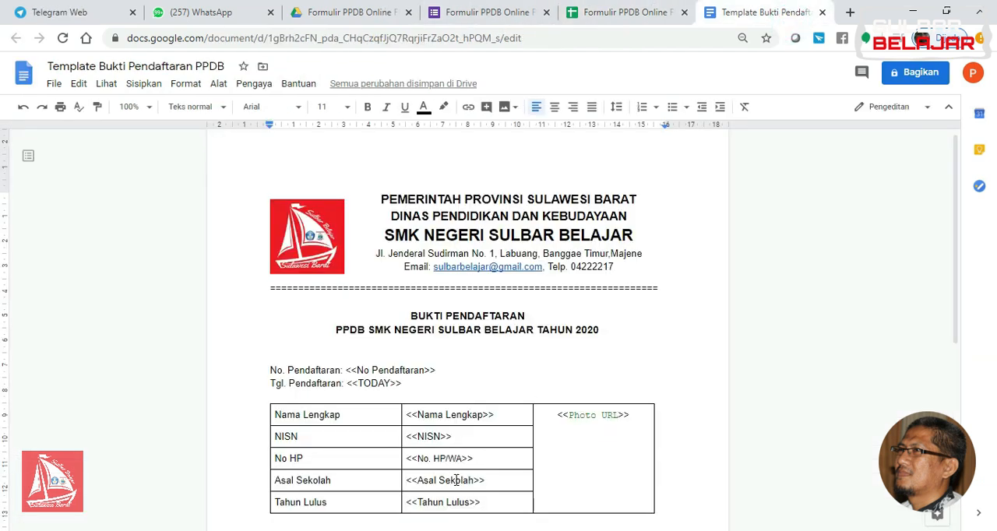
pyautogui.click(608, 12)
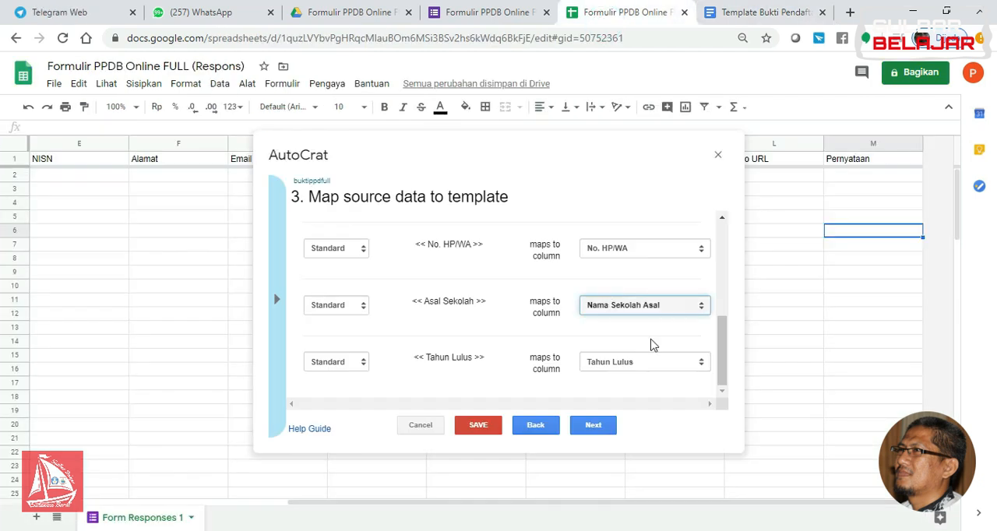
pyautogui.click(723, 343)
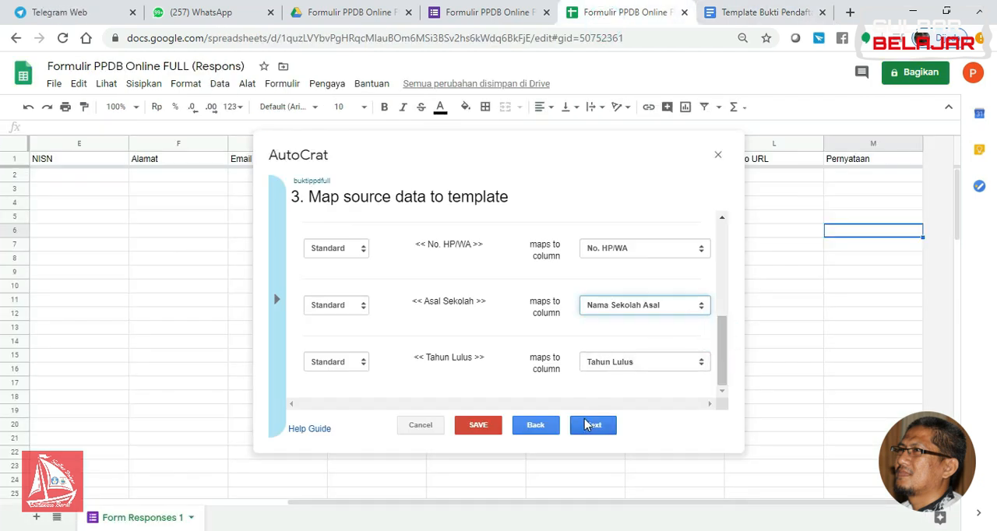
pyautogui.click(623, 306)
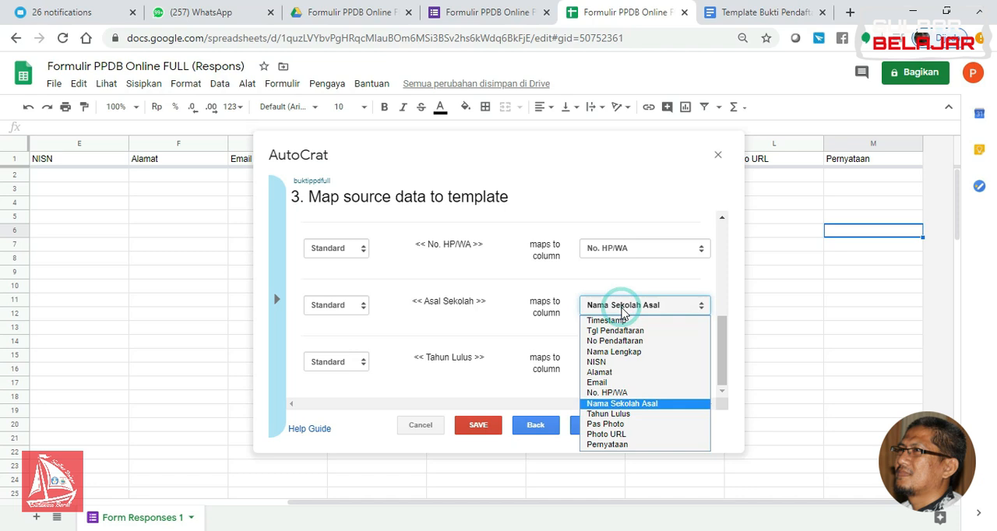
pyautogui.click(621, 404)
pyautogui.click(591, 433)
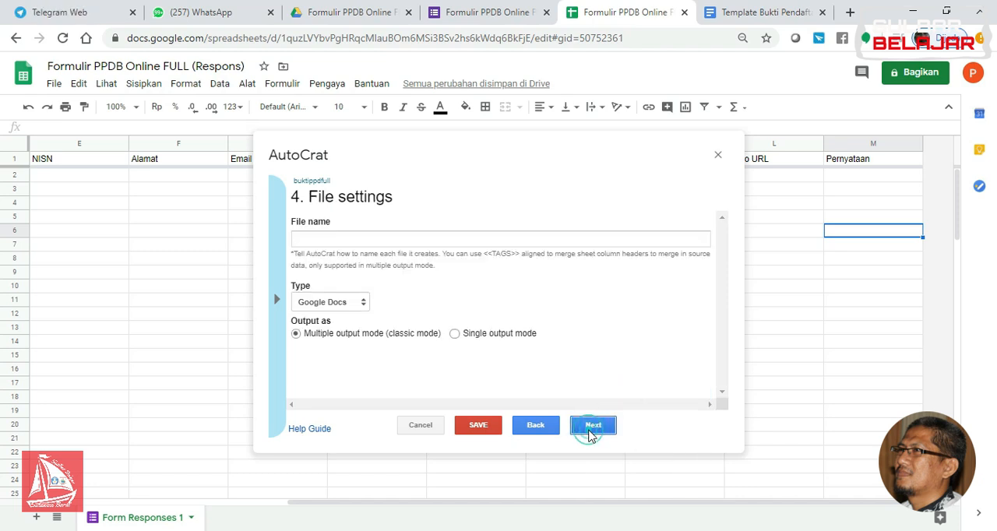
# - Name the merged files "Bukti Pendataran PPDB - <<No Pendaftaran>> - <<Nama Lengkap>>"
pyautogui.click(337, 239)
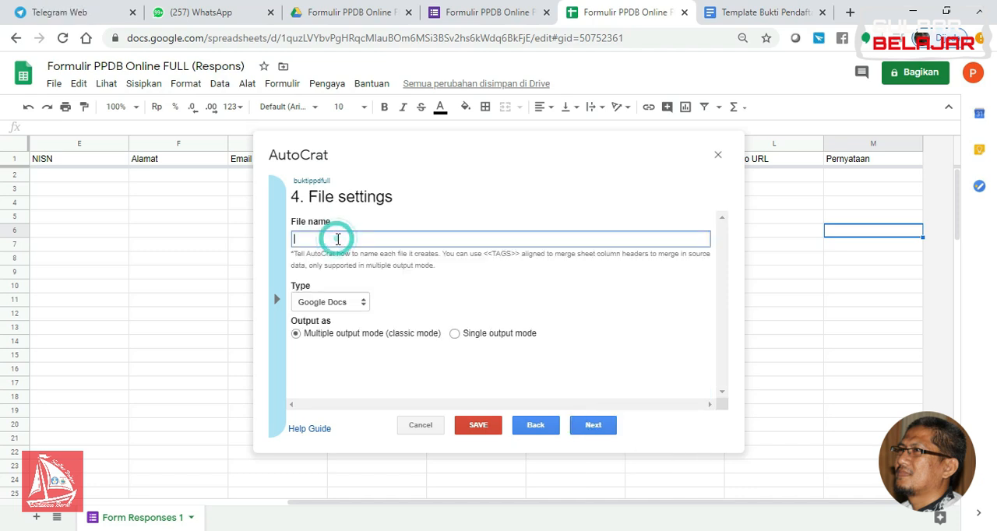
pyautogui.write('Bukti')
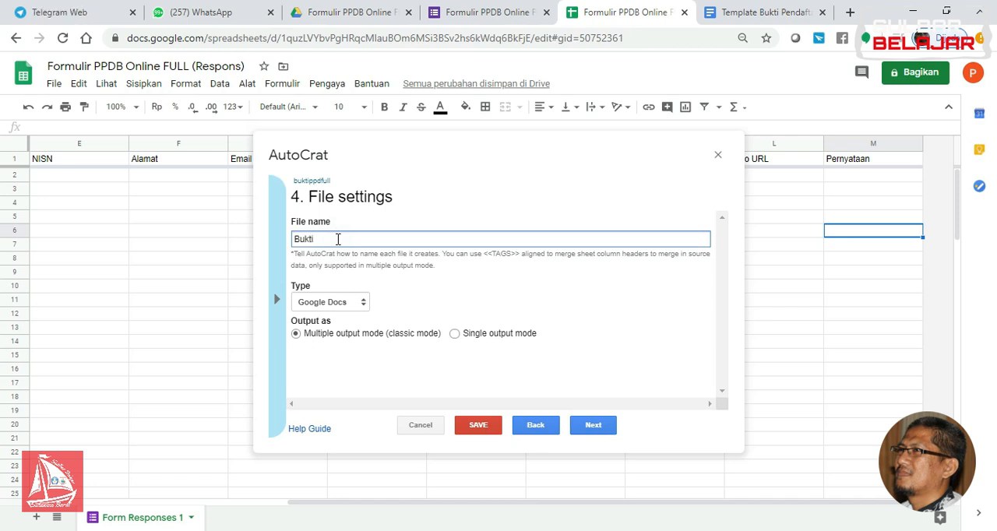
pyautogui.write(' Pendaftar')
pyautogui.press('BackSpace')
pyautogui.press('BackSpace')
pyautogui.write('an PPDB - <<N')
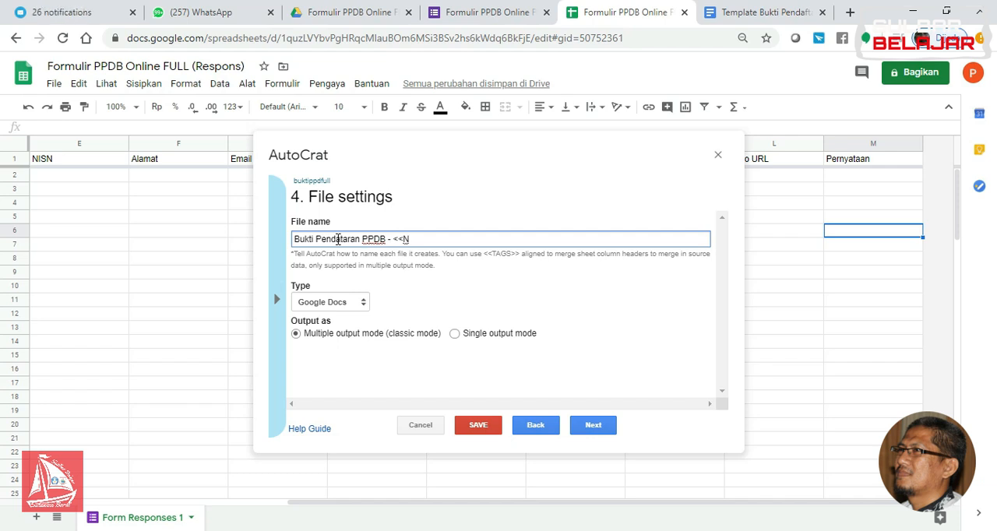
pyautogui.write('o Pendaftaran>> - <<Nama Lengkap>>')
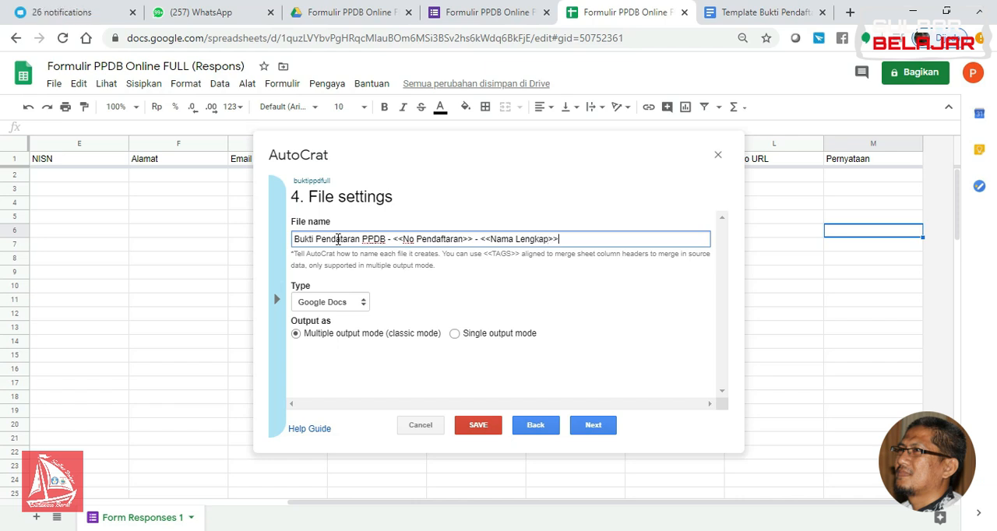
# - Set the output file type to PDF and proceed to the destination folder choice
pyautogui.click(328, 304)
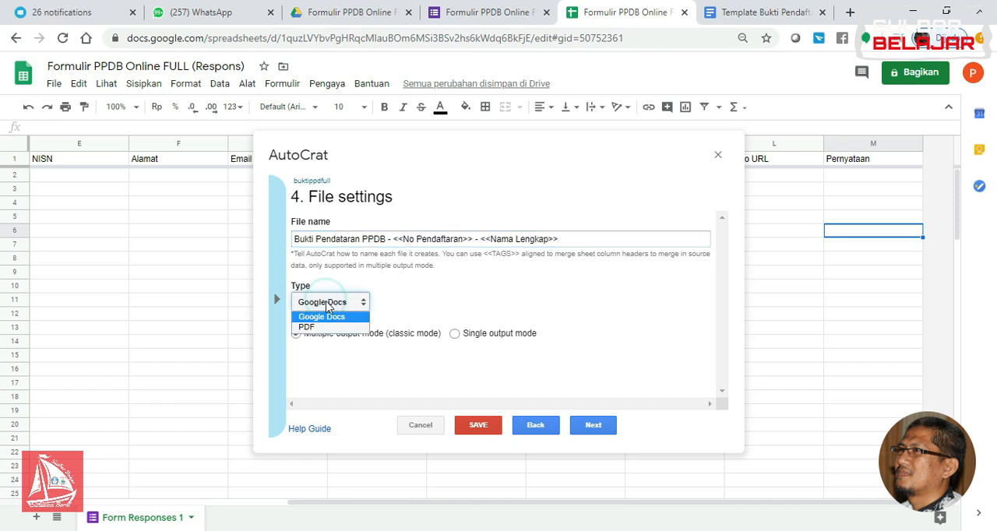
pyautogui.click(324, 324)
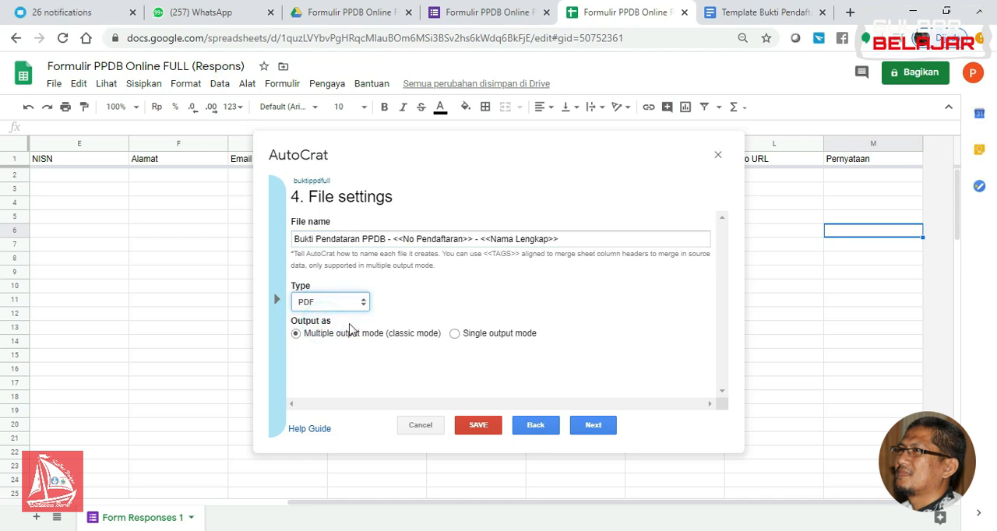
pyautogui.click(598, 430)
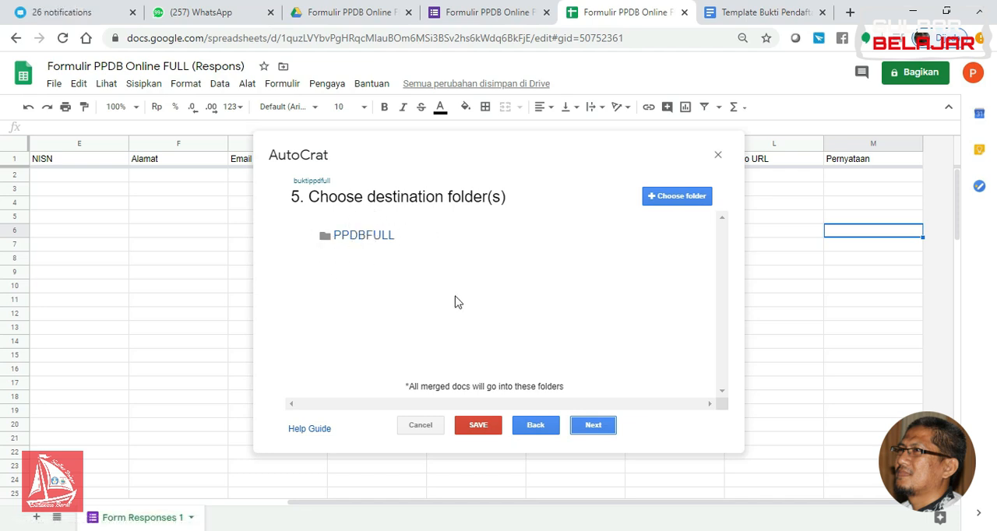
# - Remove the PPDBFULL destination folder and choose the buktifull folder for the merged documents instead
pyautogui.click(661, 240)
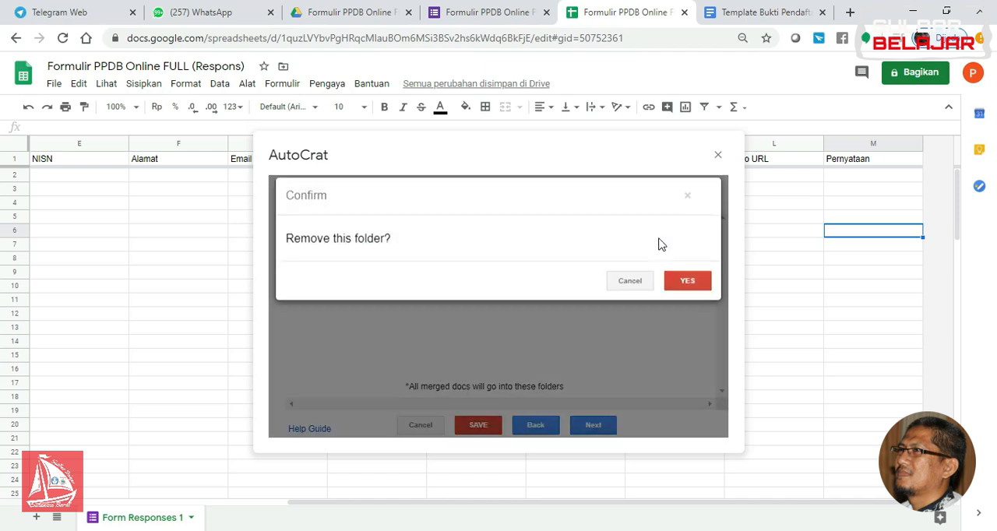
pyautogui.click(687, 285)
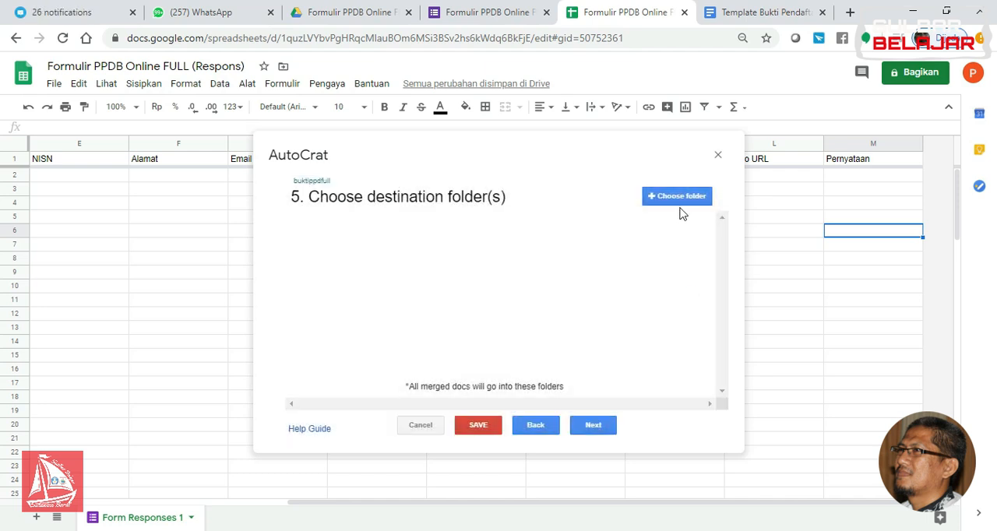
pyautogui.click(678, 196)
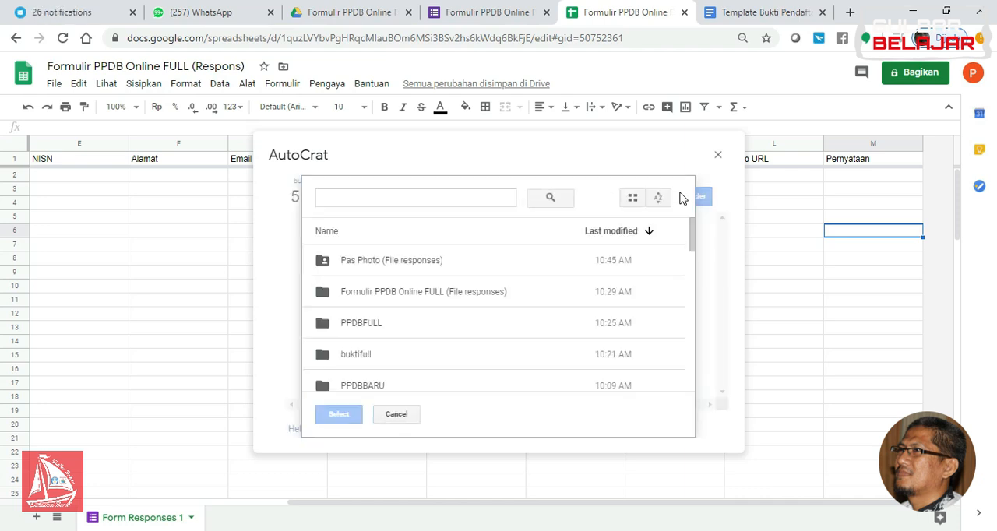
pyautogui.click(371, 355)
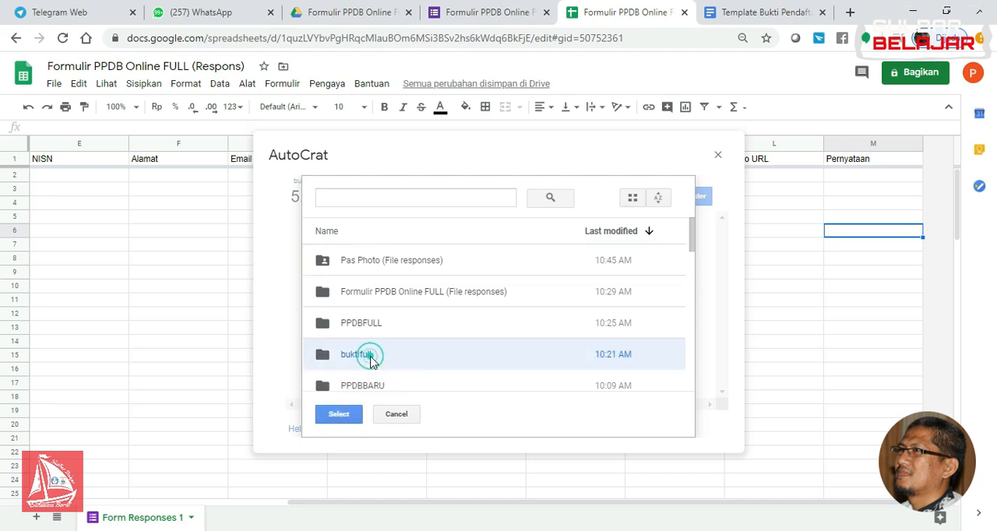
pyautogui.click(340, 414)
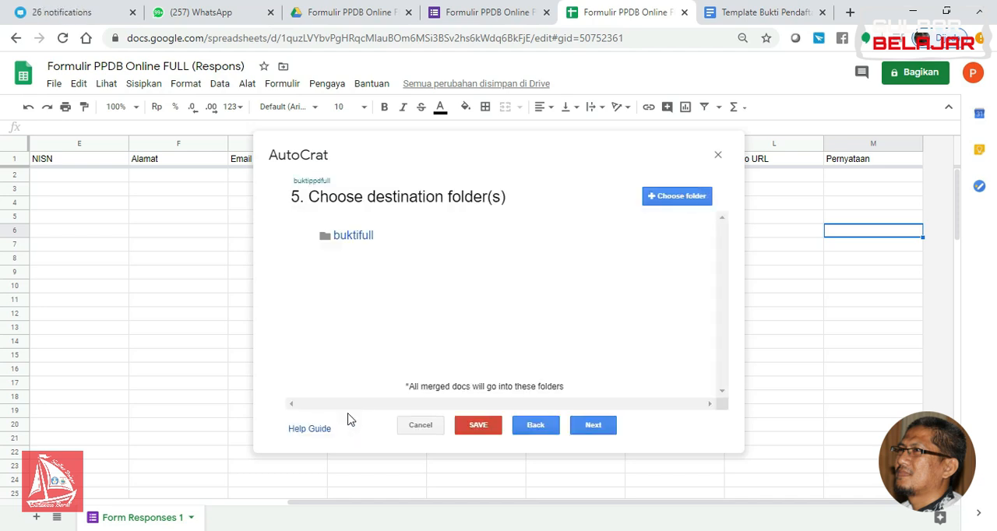
# - Continue past the optional merge condition without adding one, and enable sharing of the merged document
pyautogui.click(594, 433)
pyautogui.click(595, 433)
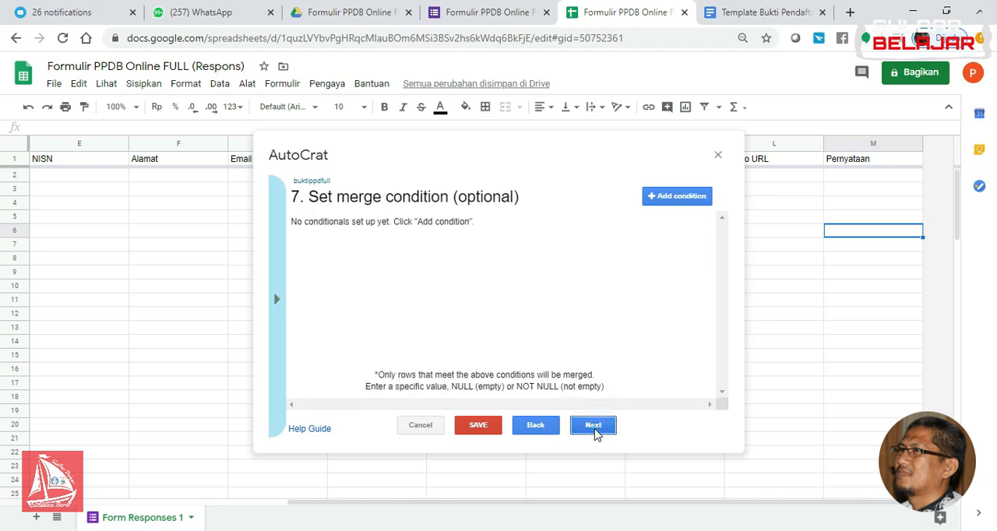
pyautogui.click(594, 425)
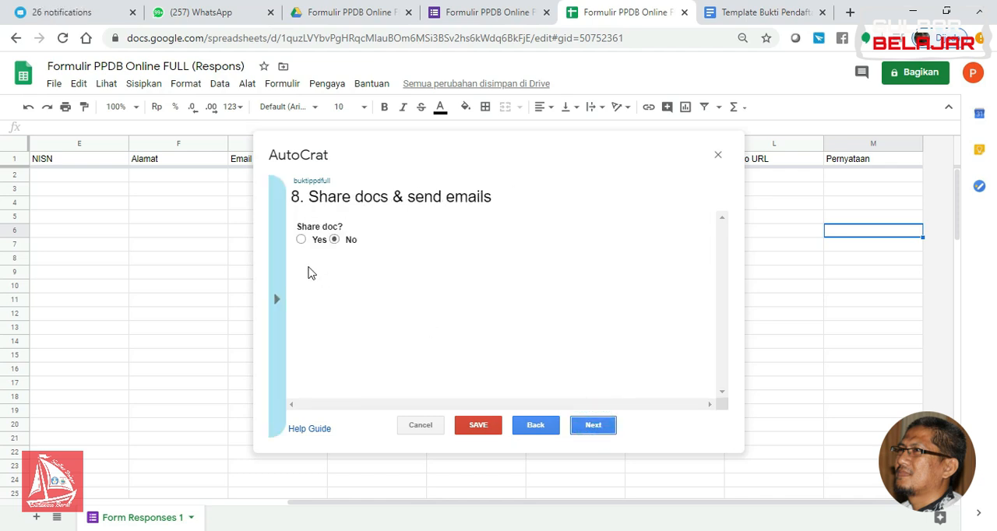
pyautogui.click(301, 241)
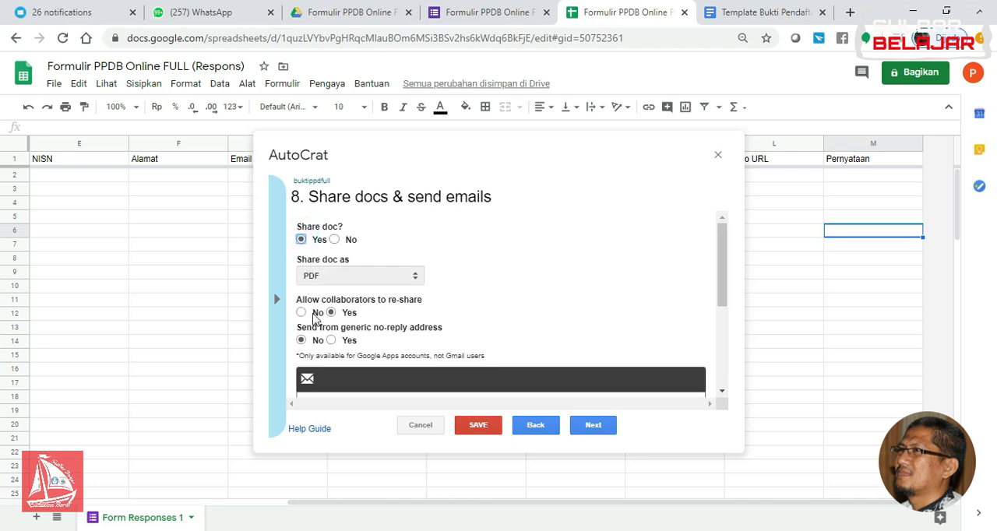
# - Set the email recipient to the <<Email>> tag, checking it against the Email column header in the response sheet
pyautogui.moveTo(722, 293); pyautogui.dragTo(723, 349)
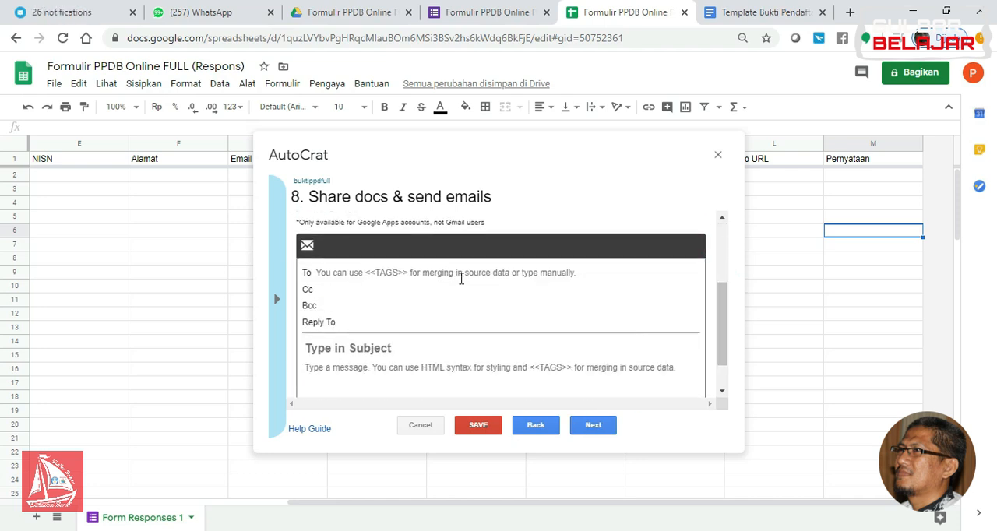
pyautogui.click(395, 280)
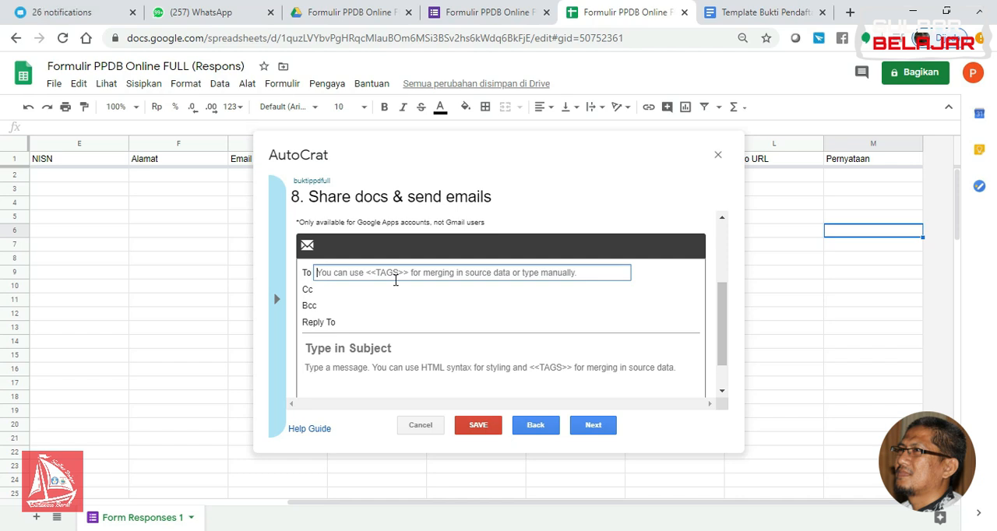
pyautogui.write('<<Email')
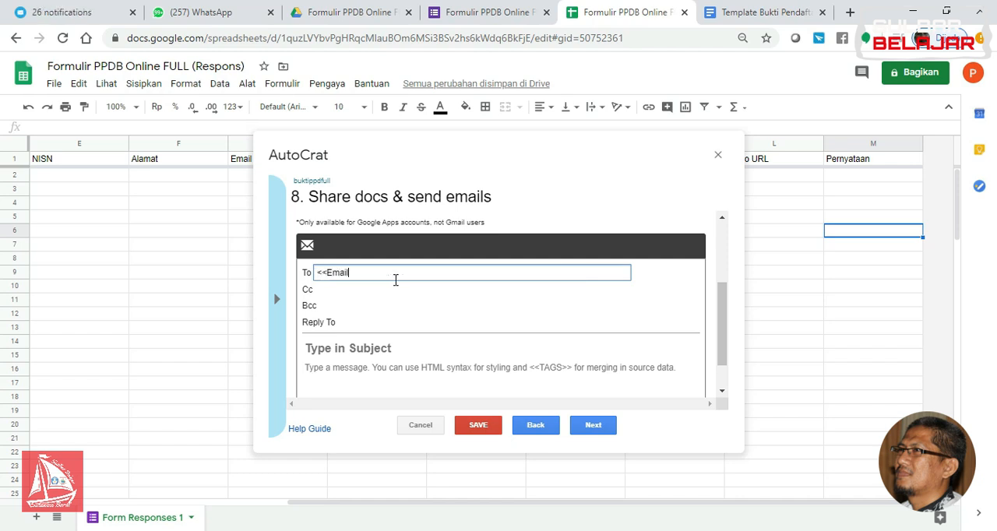
pyautogui.click(241, 160)
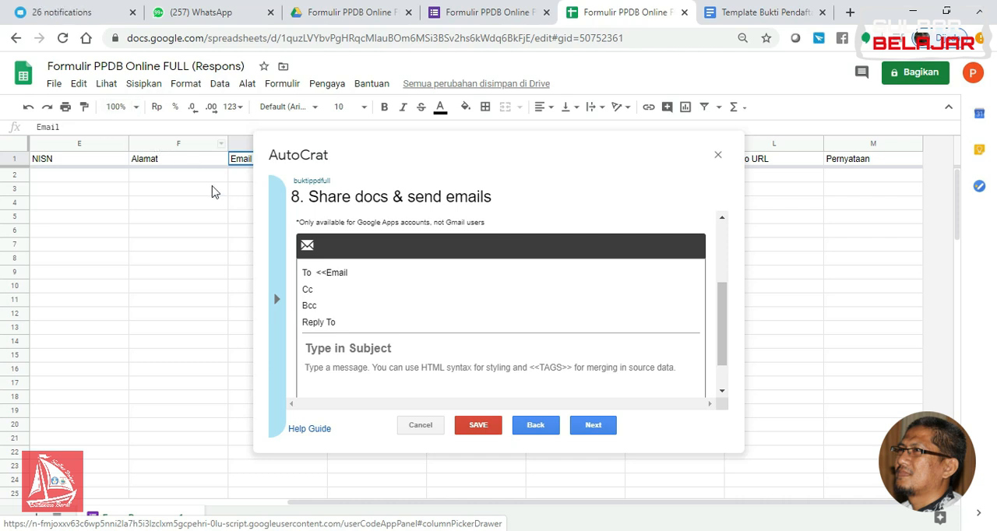
pyautogui.moveTo(356, 278); pyautogui.dragTo(330, 275)
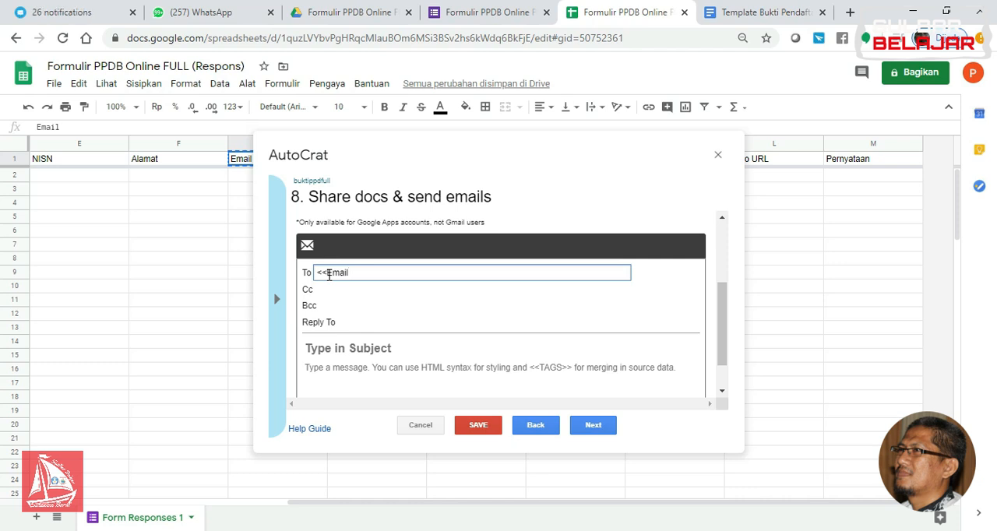
pyautogui.write('>>')
# - Set the email subject to "Bukti Pendataran PPDB"
pyautogui.moveTo(721, 319); pyautogui.dragTo(721, 344)
pyautogui.click(433, 309)
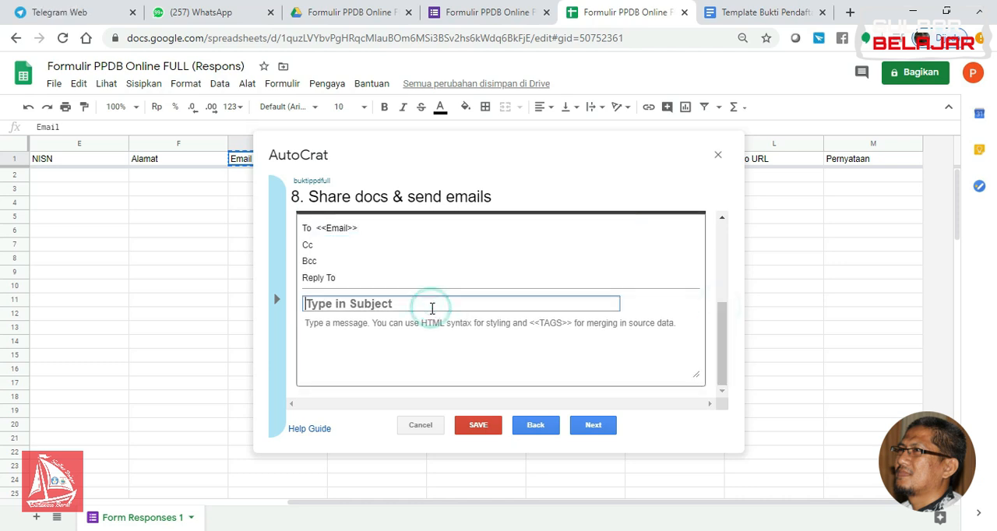
pyautogui.write('Bukti Pendataran PPDB')
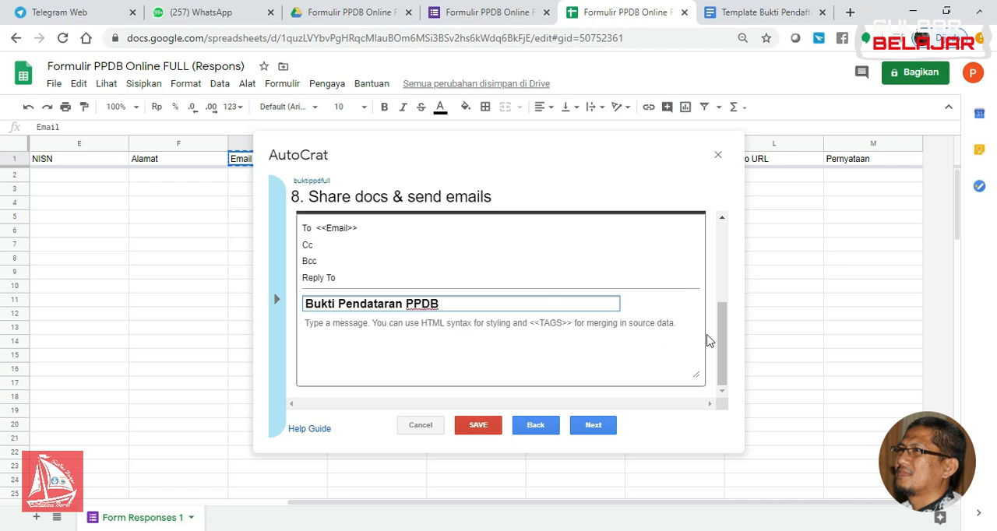
# - Begin the email message with the line "Terima kasih telah mendaftar di SMKN Sulbar Belajar."
pyautogui.click(635, 327)
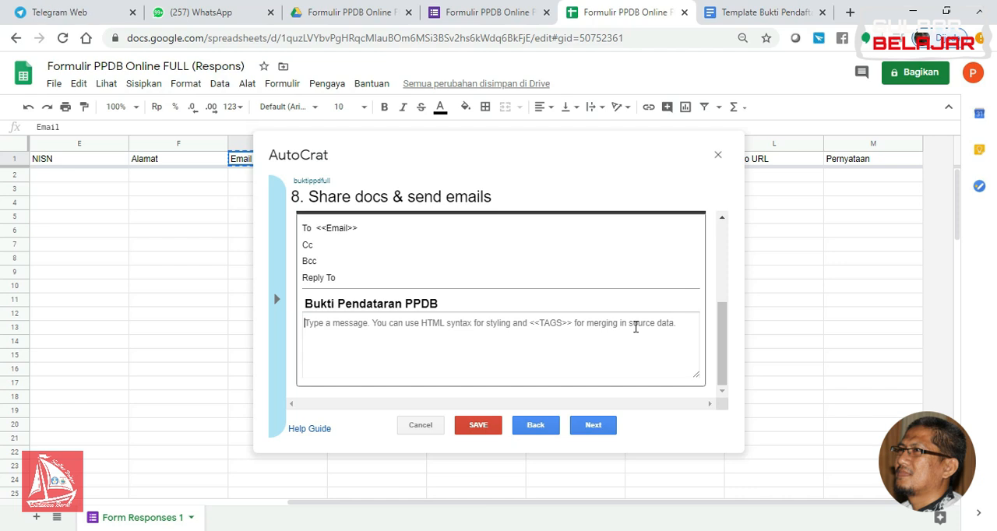
pyautogui.write('Terima kasih telah menda')
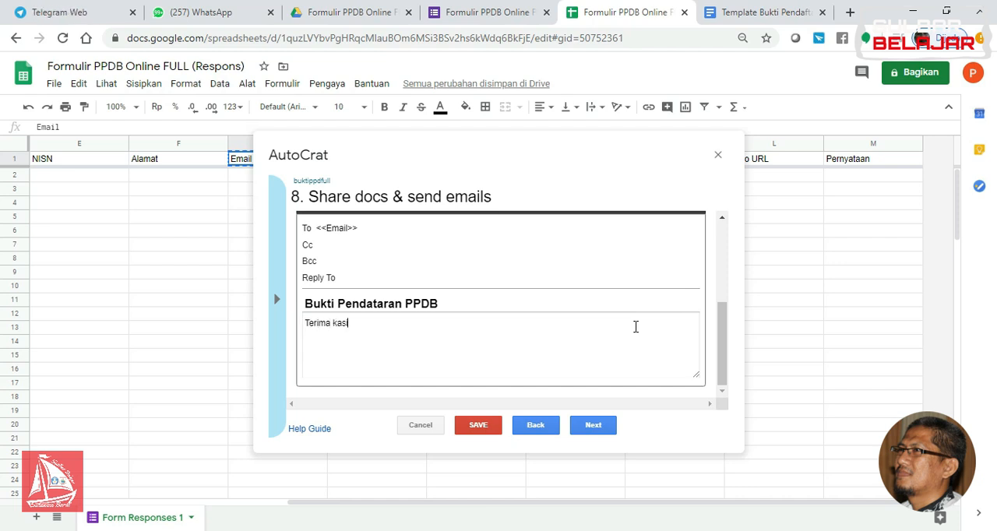
pyautogui.write('ftar di SMKN Sul')
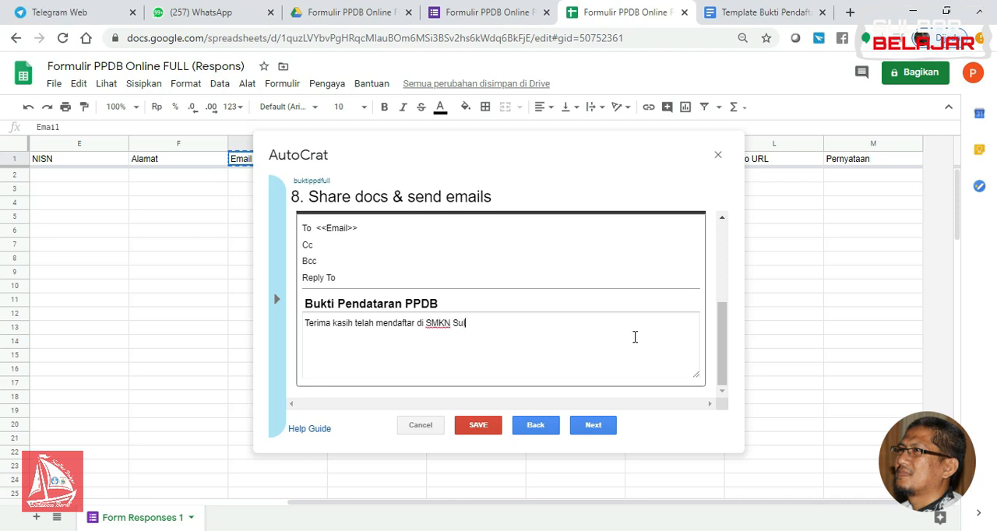
pyautogui.write('bar Beala')
pyautogui.write('lajar')
pyautogui.press('Return')
# - Add the message line "Data anda telah tercatat di database PPDB SMKN Sulbar Belajar sebagai berikut:" below the thank-you sentence
pyautogui.write('Data and')
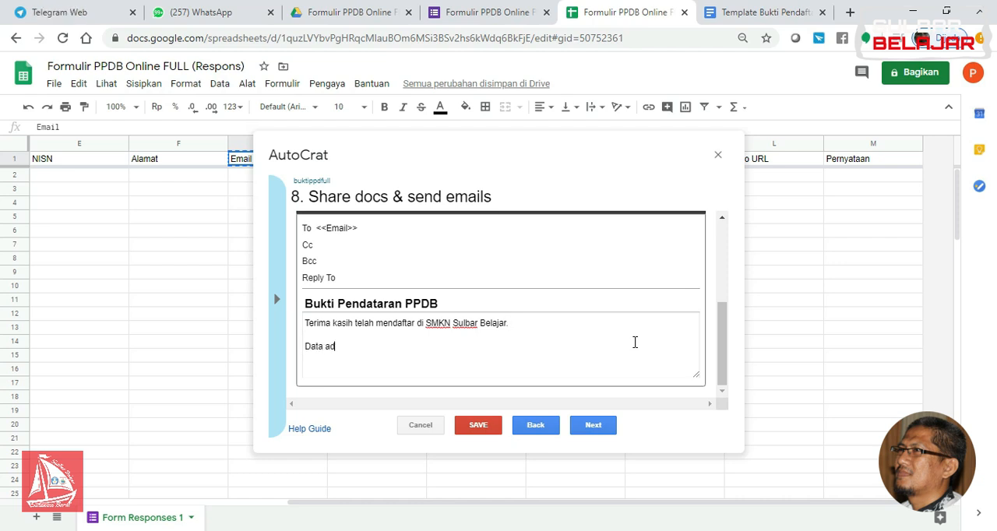
pyautogui.write('a te')
pyautogui.press('BackSpace')
pyautogui.press('BackSpace')
pyautogui.press('BackSpace')
pyautogui.write('lah tercatat di s')
pyautogui.press('BackSpace')
pyautogui.write('database PPDB SMNN')
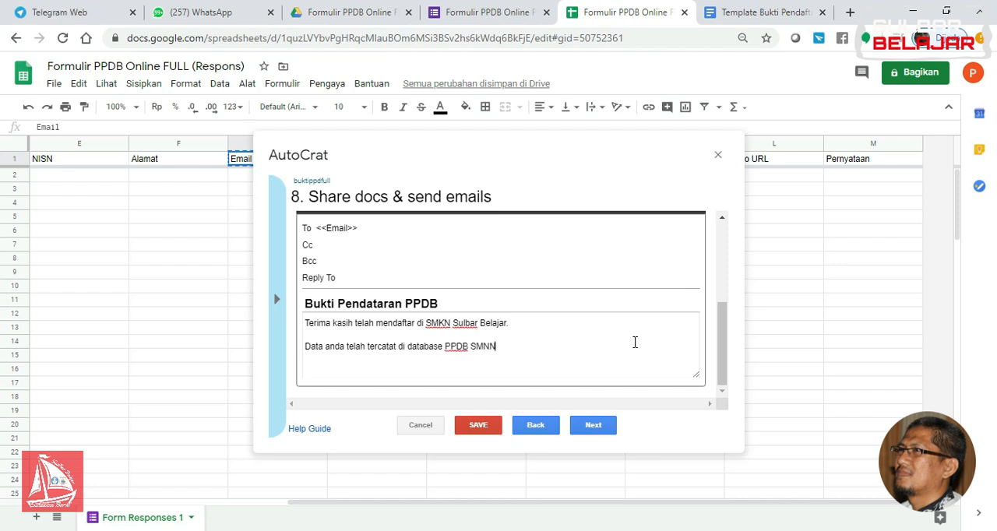
pyautogui.write('N SUlbar')
pyautogui.press('BackSpace')
pyautogui.write('ulbar Bealalajar sebagai berikut')
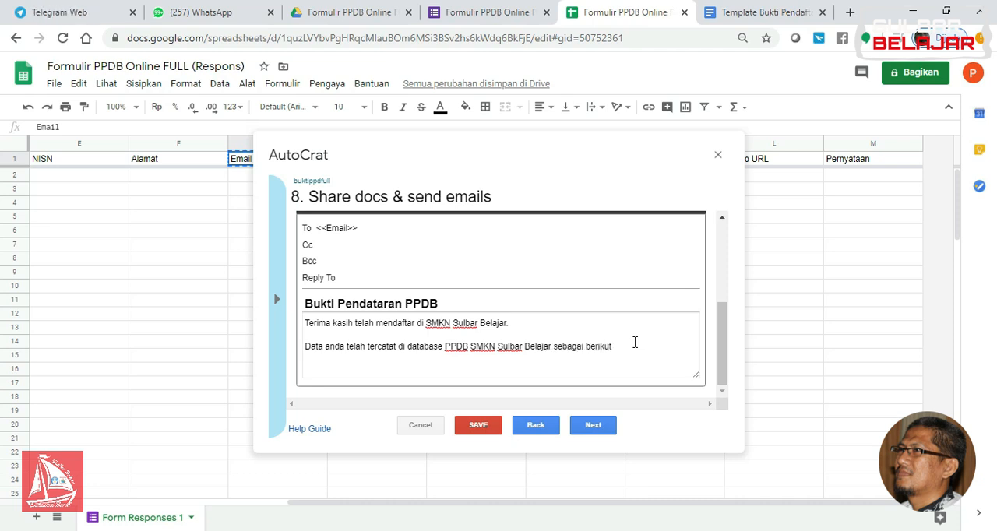
pyautogui.write(':')
pyautogui.press('Return')
# - Add message lines for Nama Lengkap, NISN and Alamat with the merge tags <<Nama Lengkap>>, <<NISN>> and <<Alamat>>
pyautogui.write('Nama Lengkap :<<Nama Lengkap>')
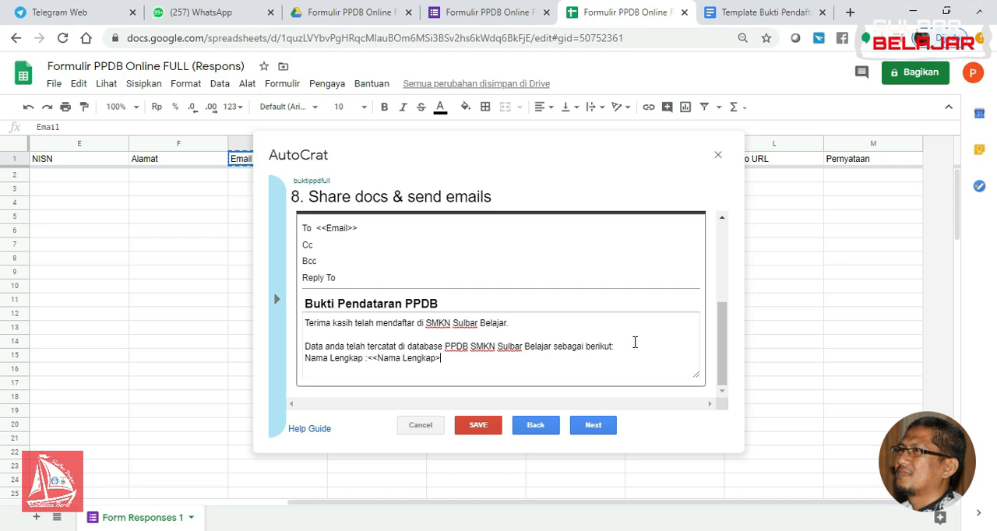
pyautogui.write('>')
pyautogui.press('Return')
pyautogui.write('NISN : <<NISN>>')
pyautogui.press('Return')
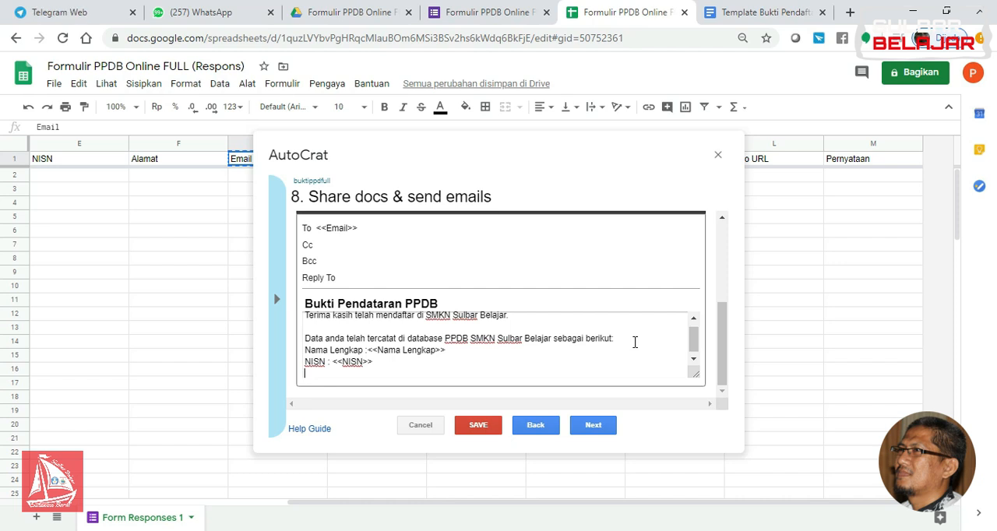
pyautogui.write('lamat: <<Alka')
pyautogui.press('BackSpace')
pyautogui.write('a')
pyautogui.moveTo(697, 334); pyautogui.dragTo(697, 336)
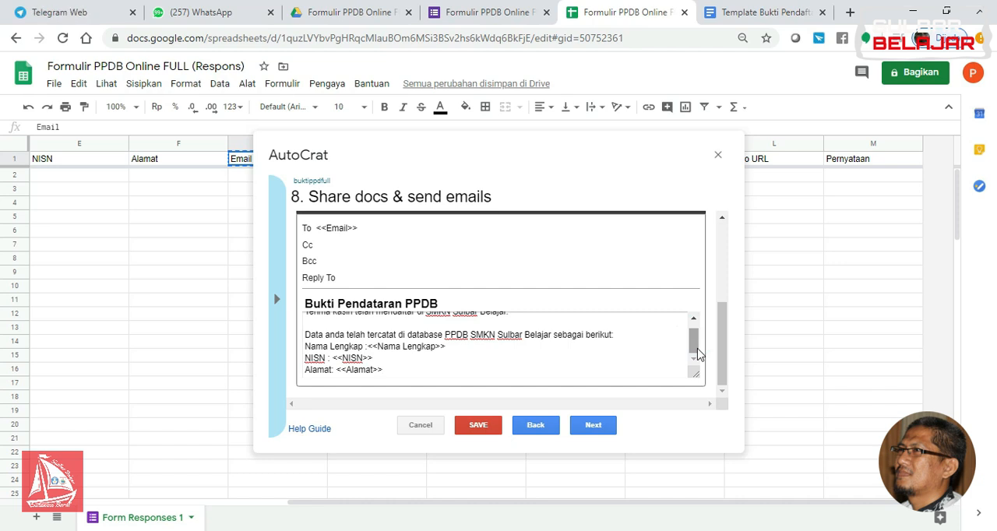
# - Close the message with "Terima kasih", "Panitia PPDB", "TTD" and the signatory's name on separate lines
pyautogui.press('Return')
pyautogui.press('Return')
pyautogui.write('Teri')
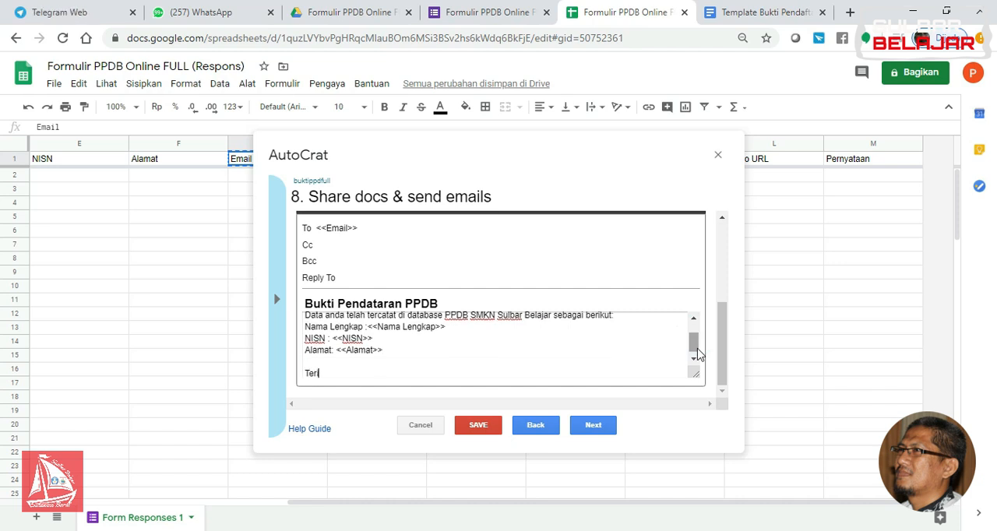
pyautogui.write('ma kasih')
pyautogui.press('Return')
pyautogui.press('Return')
pyautogui.write('Panitia')
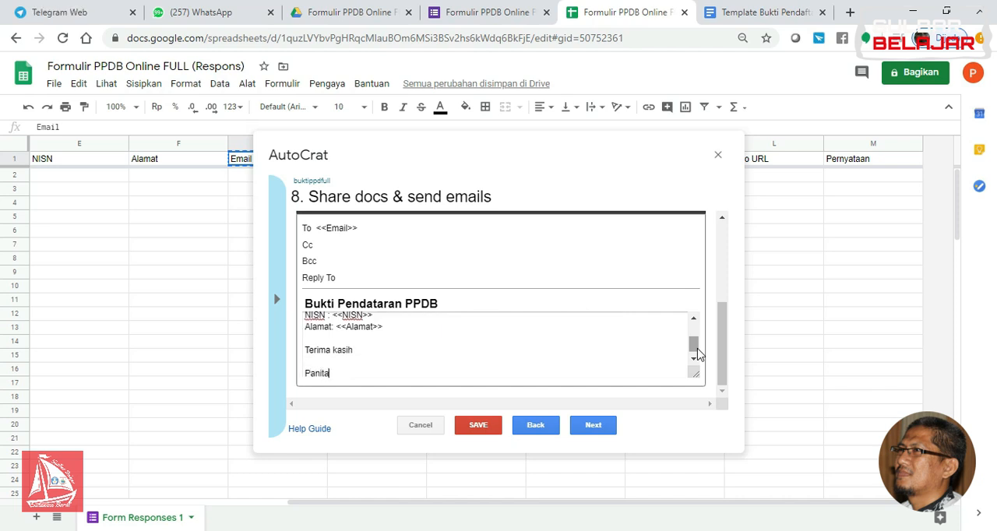
pyautogui.write(' PPDB')
pyautogui.press('Return')
pyautogui.write('TTD')
pyautogui.press('Return')
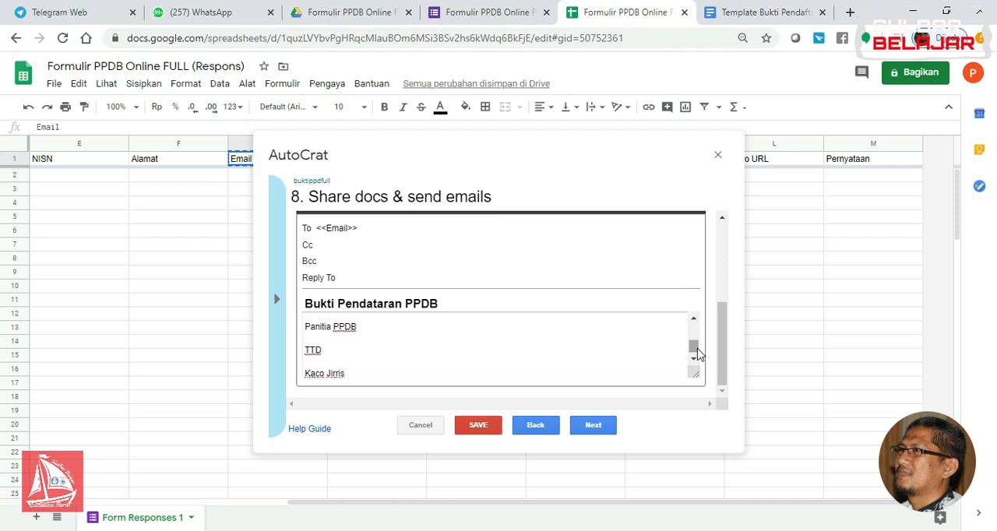
pyautogui.moveTo(724, 352); pyautogui.dragTo(690, 359)
pyautogui.click(692, 348)
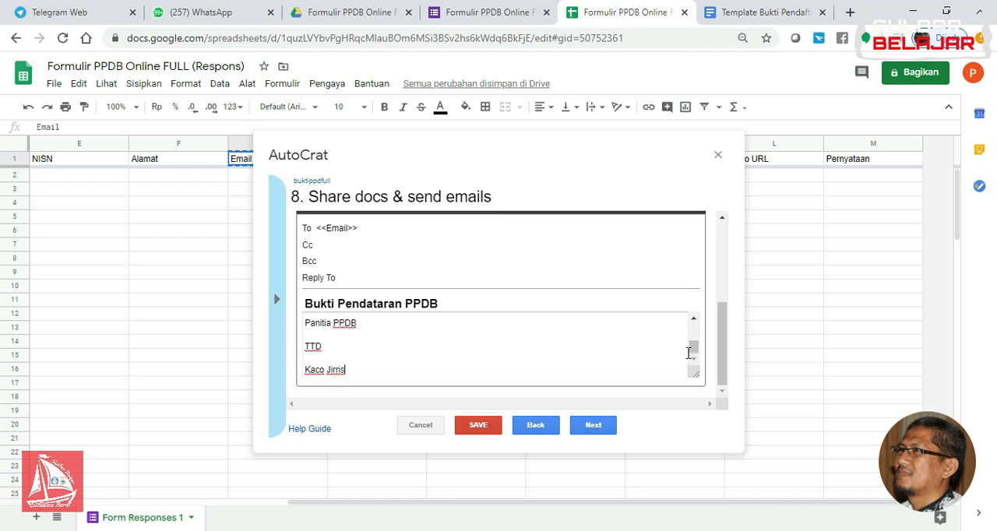
# - Set the job to run on form trigger, enabling triggers for the project, and save the job
pyautogui.click(590, 426)
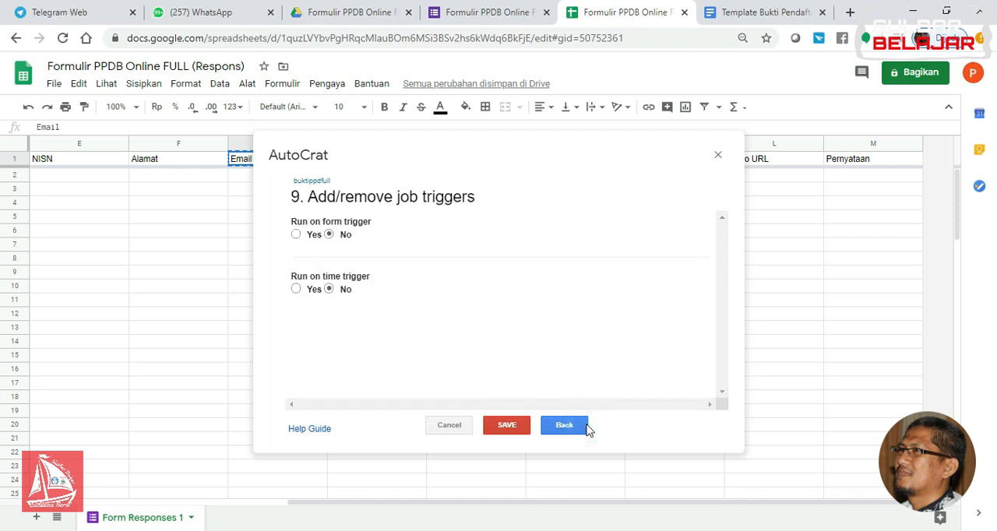
pyautogui.click(297, 235)
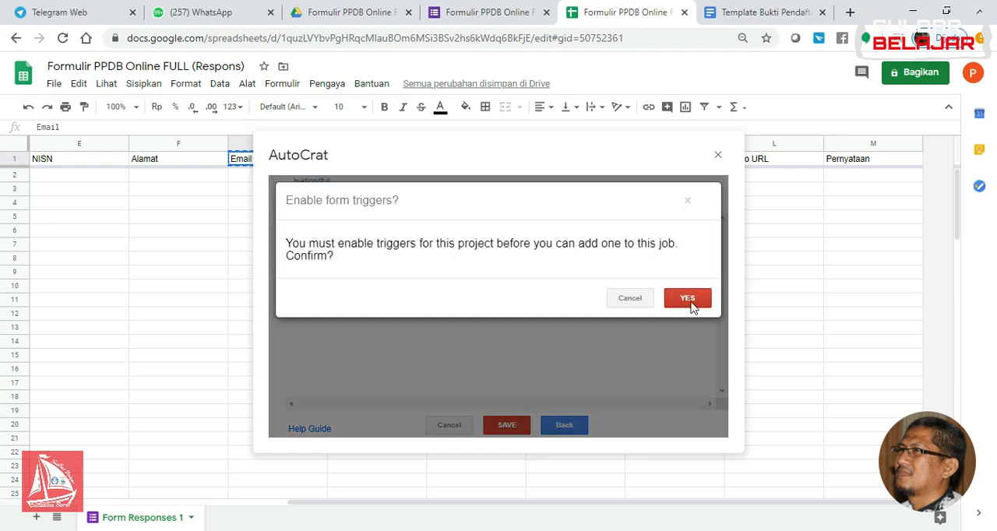
pyautogui.click(688, 300)
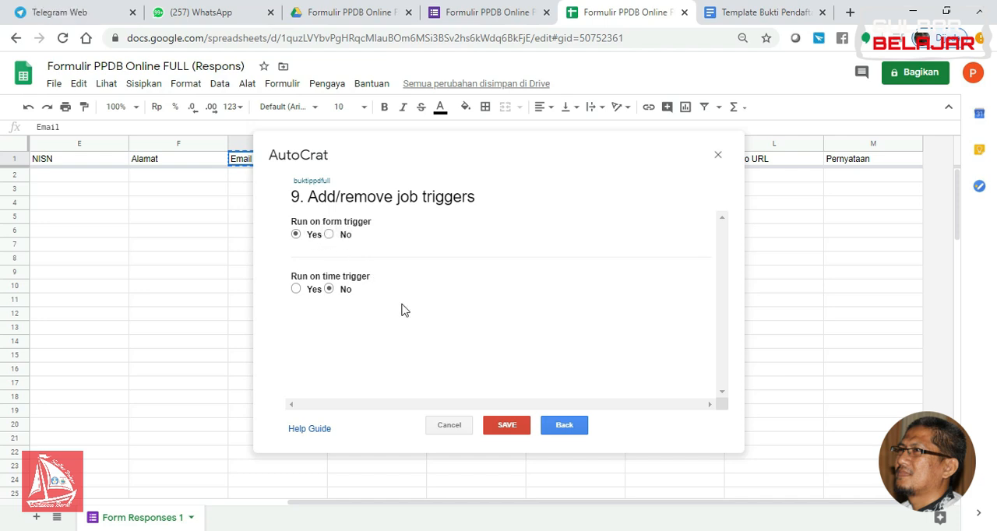
pyautogui.click(508, 425)
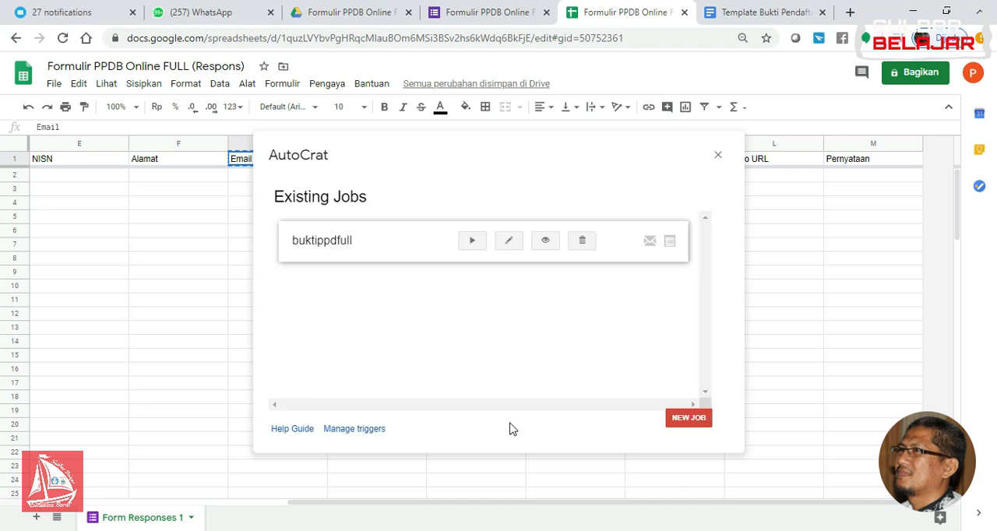
# - Run the buktippdfull job once and close AutoCrat
pyautogui.click(625, 142)
pyautogui.click(472, 243)
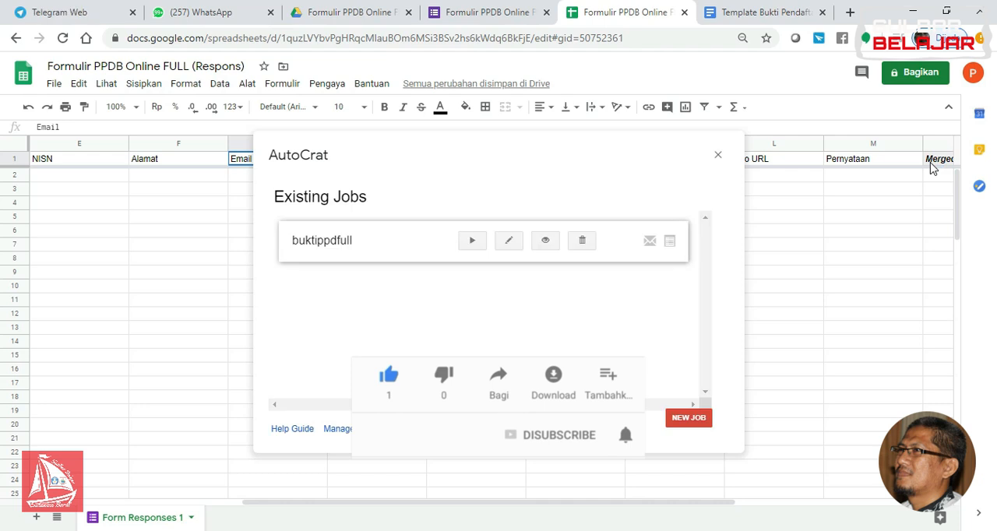
pyautogui.click(718, 155)
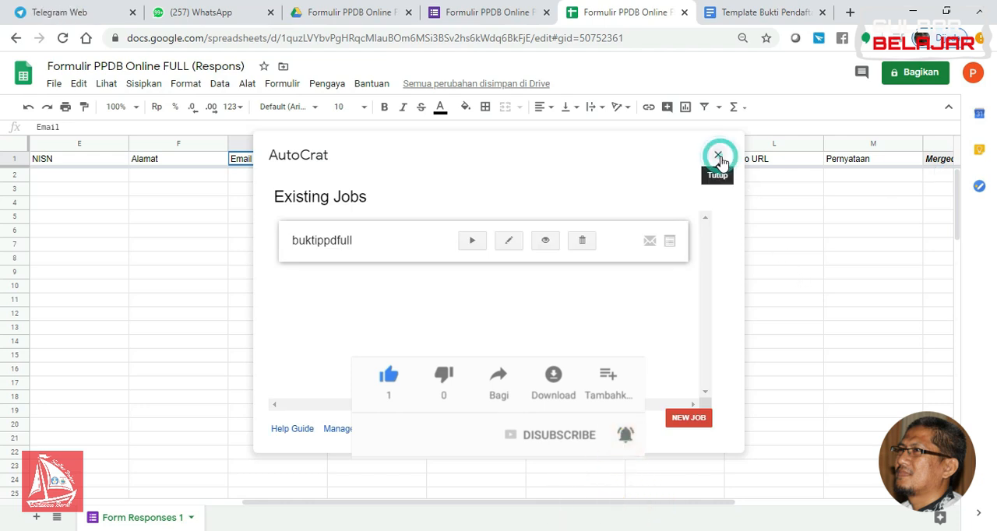
# - Examine the merged document ID, URL, link and merge status columns in the response sheet, and return to its first columns
pyautogui.moveTo(566, 506); pyautogui.dragTo(753, 507)
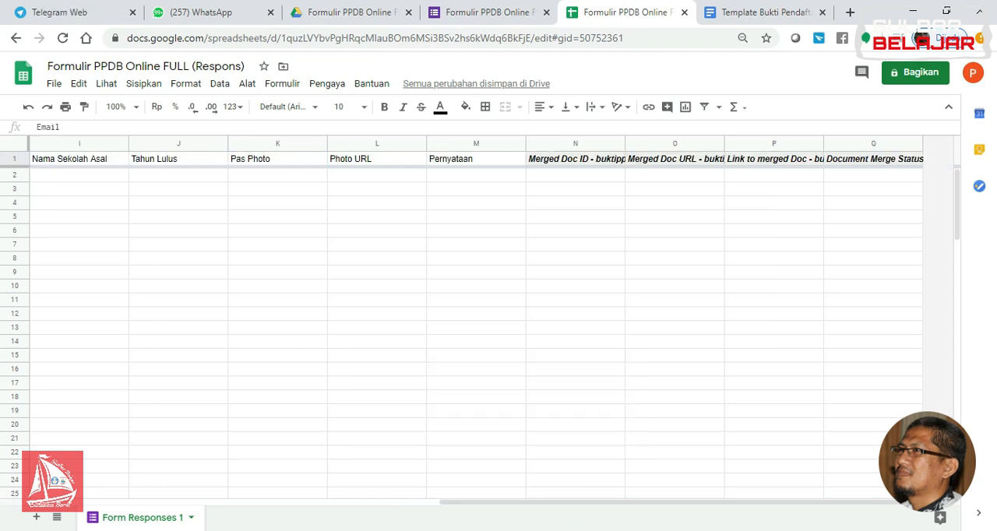
pyautogui.click(562, 160)
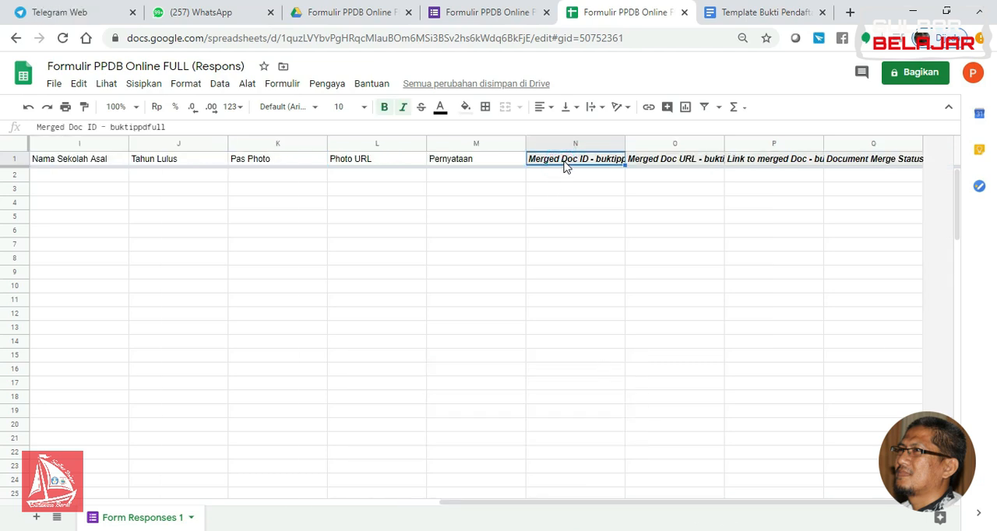
pyautogui.click(645, 161)
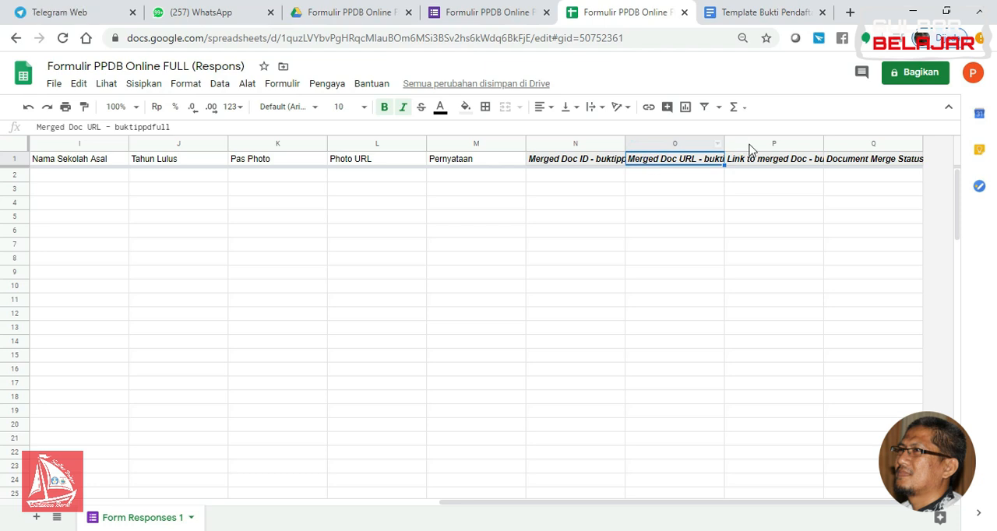
pyautogui.click(766, 160)
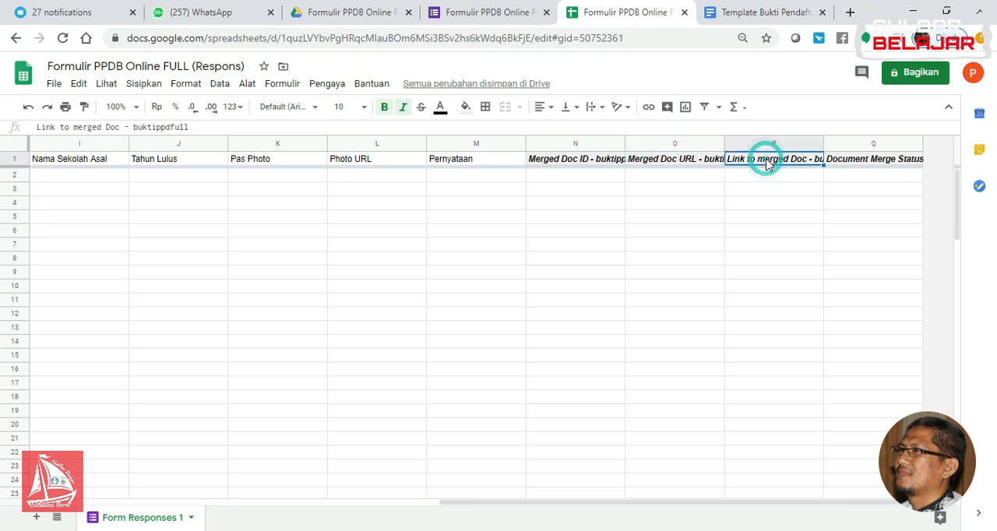
pyautogui.click(853, 162)
pyautogui.click(855, 176)
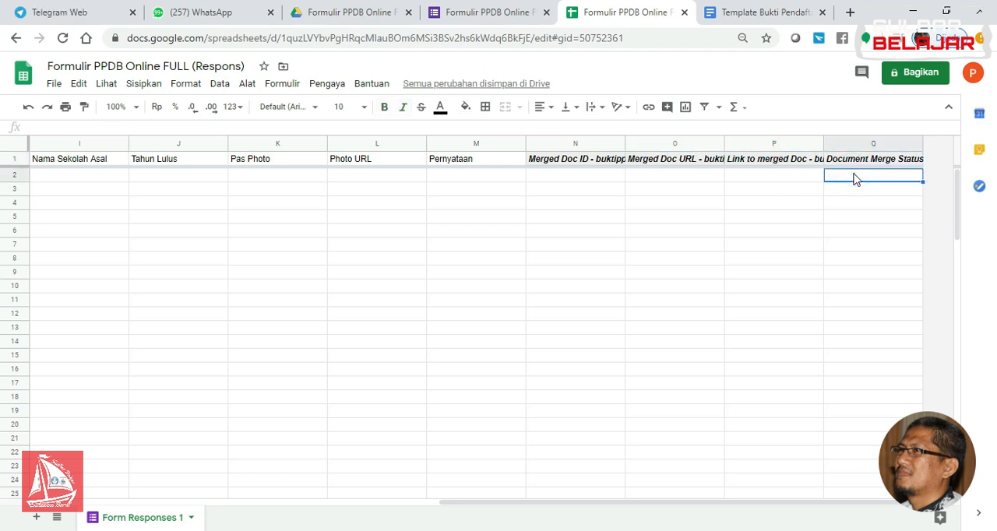
pyautogui.click(855, 201)
pyautogui.moveTo(549, 508); pyautogui.dragTo(119, 480)
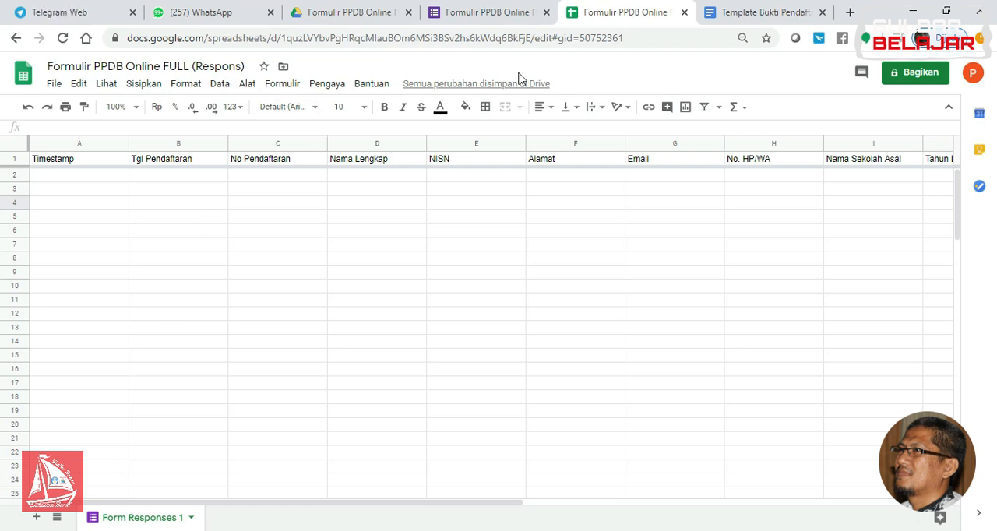
# - Preview the PPDB form from its editor and fill in the applicant's full name under Nama Lengkap
pyautogui.click(510, 20)
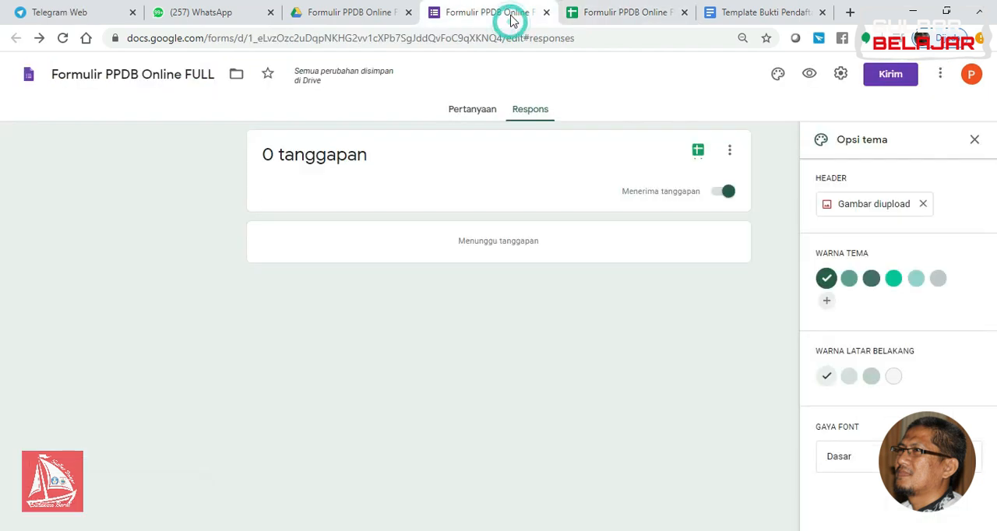
pyautogui.click(810, 76)
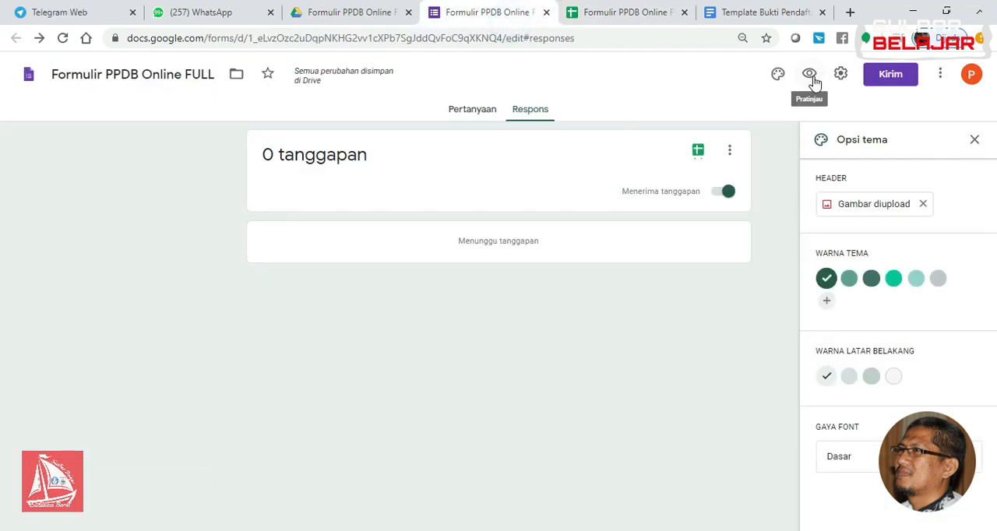
pyautogui.click(811, 78)
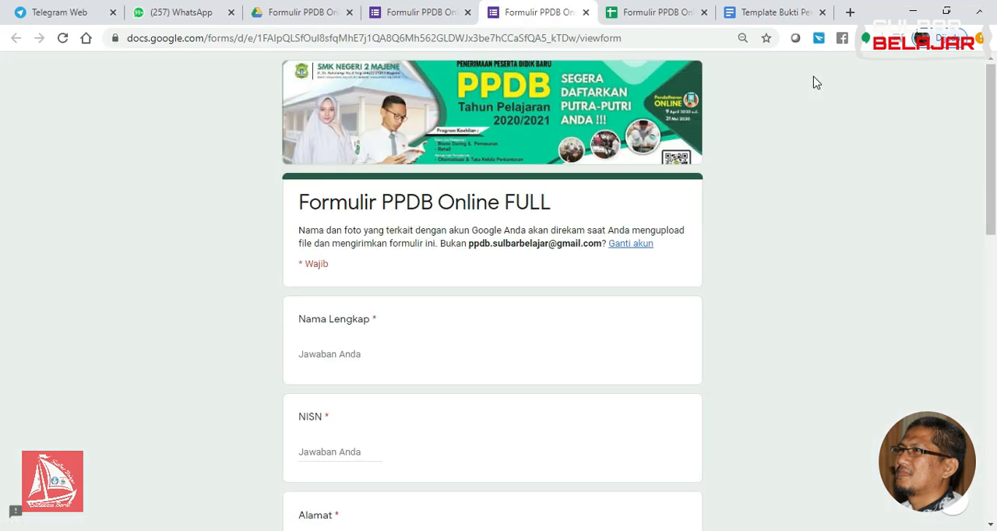
pyautogui.moveTo(992, 142); pyautogui.dragTo(992, 169)
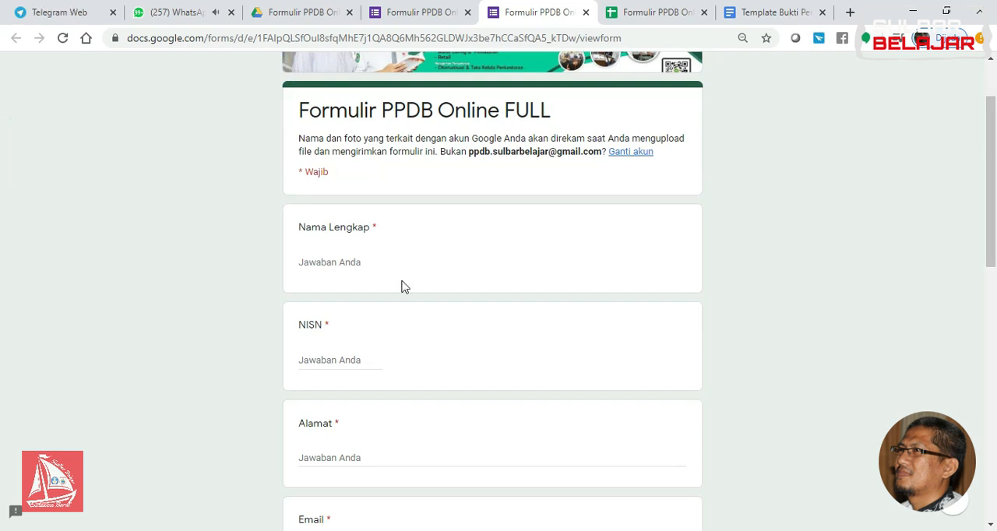
pyautogui.click(328, 259)
pyautogui.write('Abdullah')
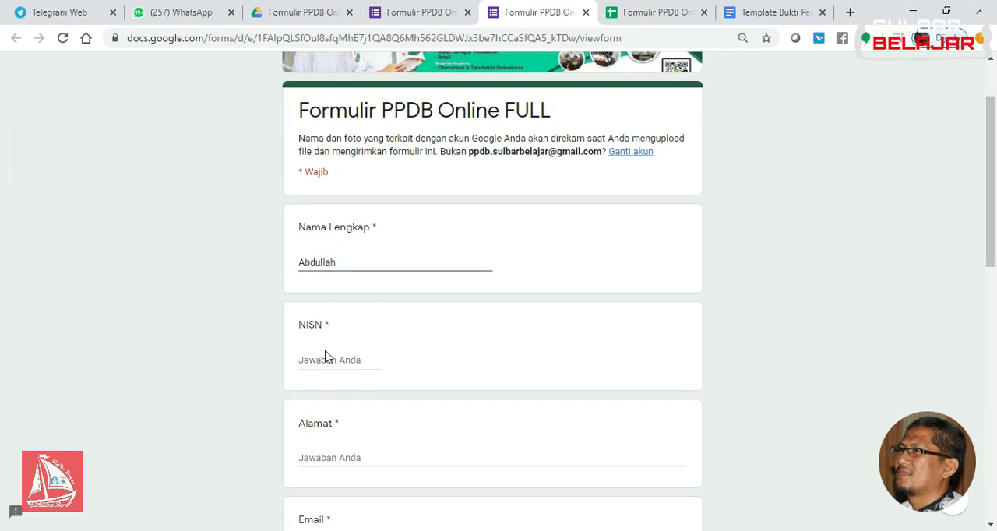
# - Fill in the applicant's NISN number and postal address in the form
pyautogui.click(326, 358)
pyautogui.write('00458685')
pyautogui.click(327, 458)
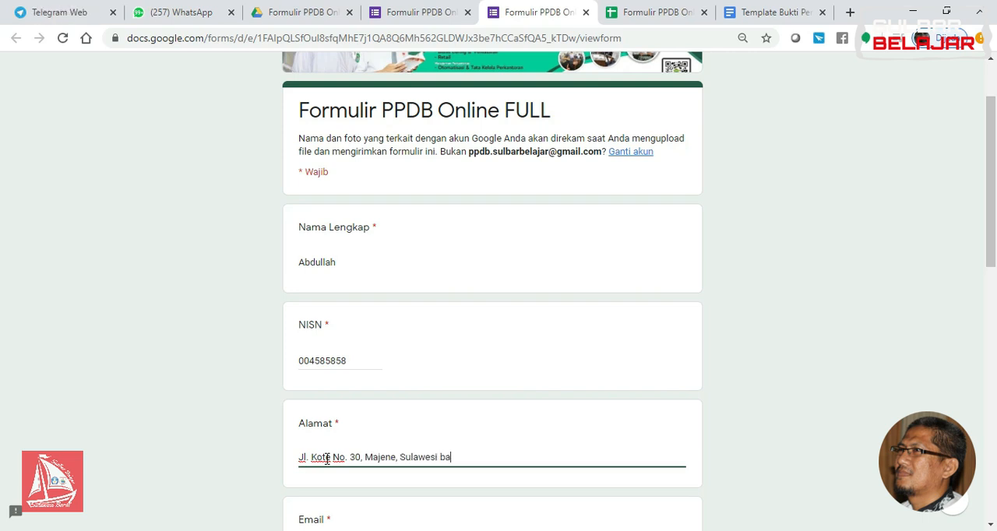
# - Fill in the applicant's email address and phone number in the Email and No. HP/WA questions
pyautogui.moveTo(989, 241); pyautogui.dragTo(987, 311)
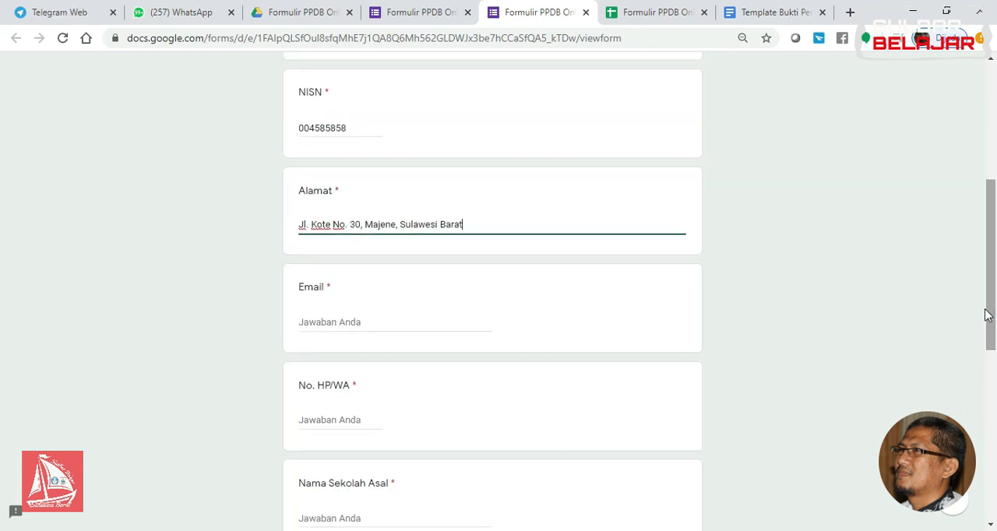
pyautogui.click(350, 322)
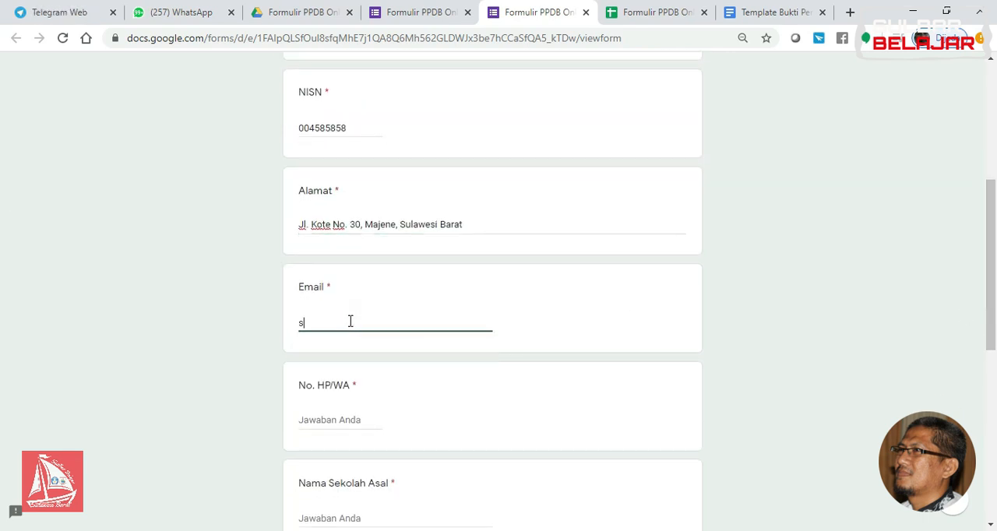
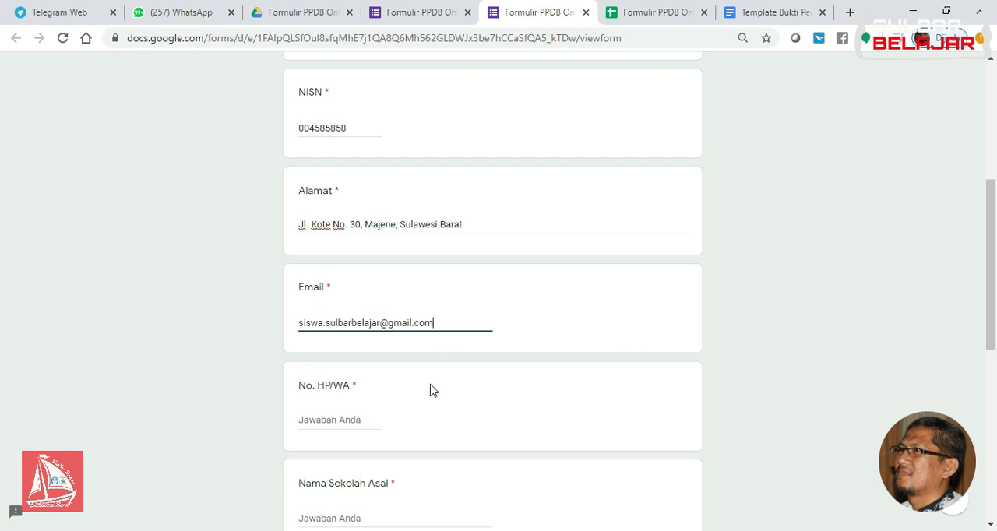
pyautogui.moveTo(992, 335); pyautogui.dragTo(993, 387)
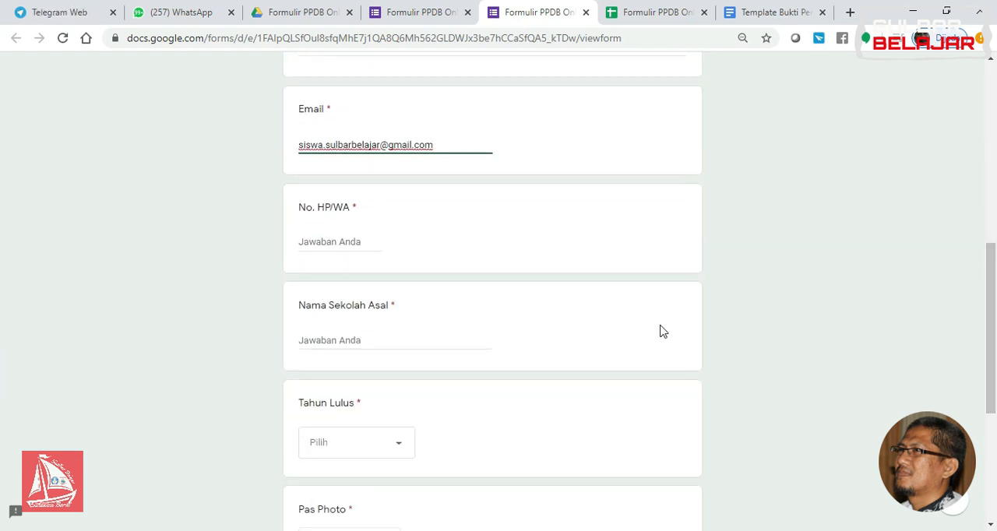
pyautogui.click(347, 240)
pyautogui.write('099999999')
# - Enter SMPN 1 di Atas Angin as Nama Sekolah Asal and choose 2020 as Tahun Lulus
pyautogui.click(345, 343)
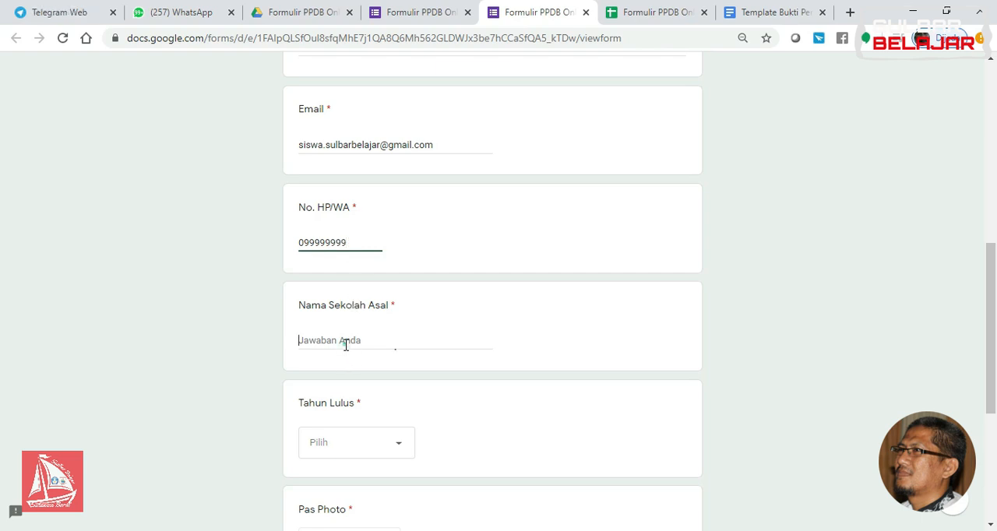
pyautogui.write('SMPN 1 Di')
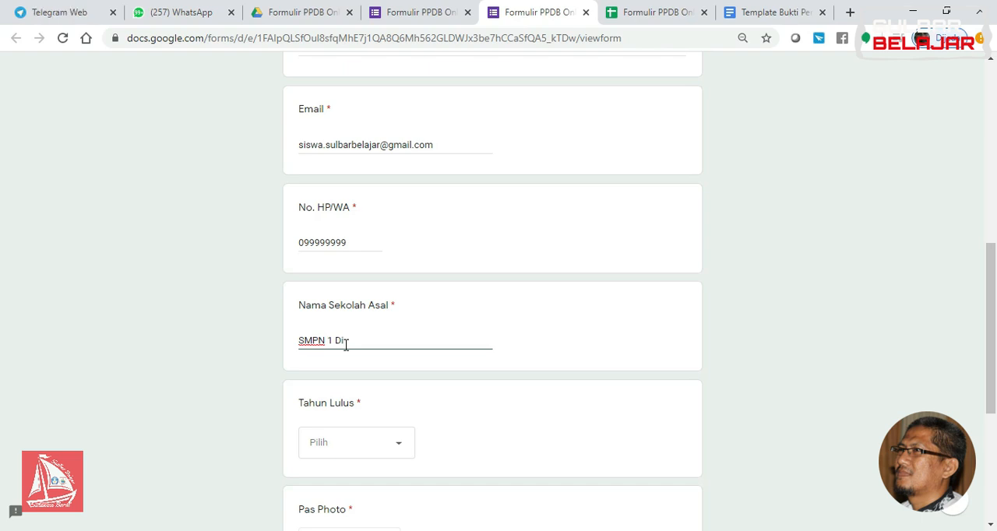
pyautogui.write('Atas')
pyautogui.press('BackSpace')
pyautogui.press('BackSpace')
pyautogui.press('BackSpace')
pyautogui.write('di Atas Angin')
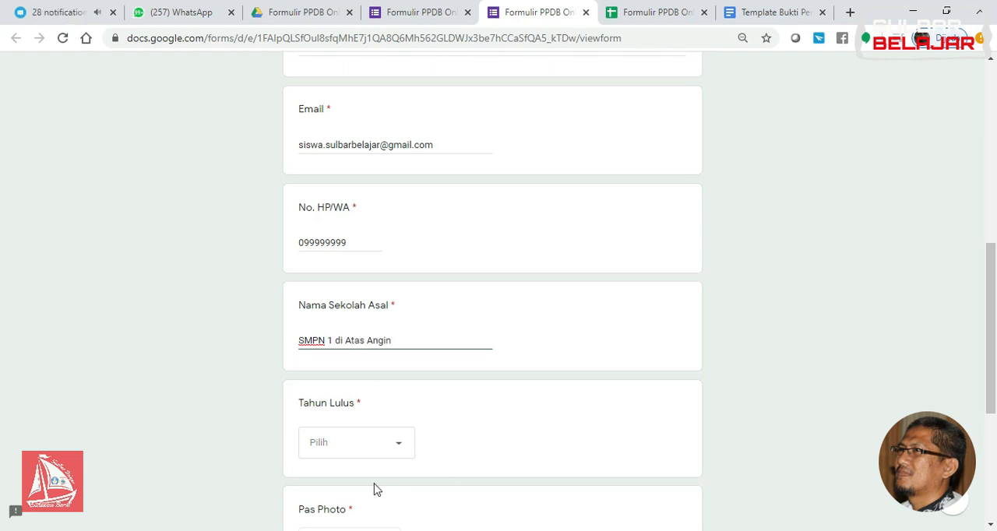
pyautogui.click(351, 445)
pyautogui.click(340, 443)
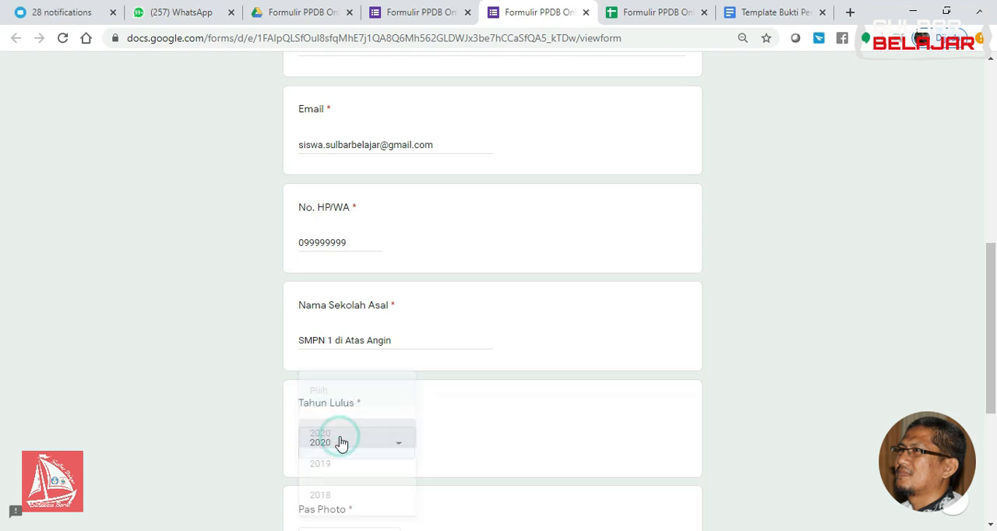
pyautogui.moveTo(990, 251); pyautogui.dragTo(990, 372)
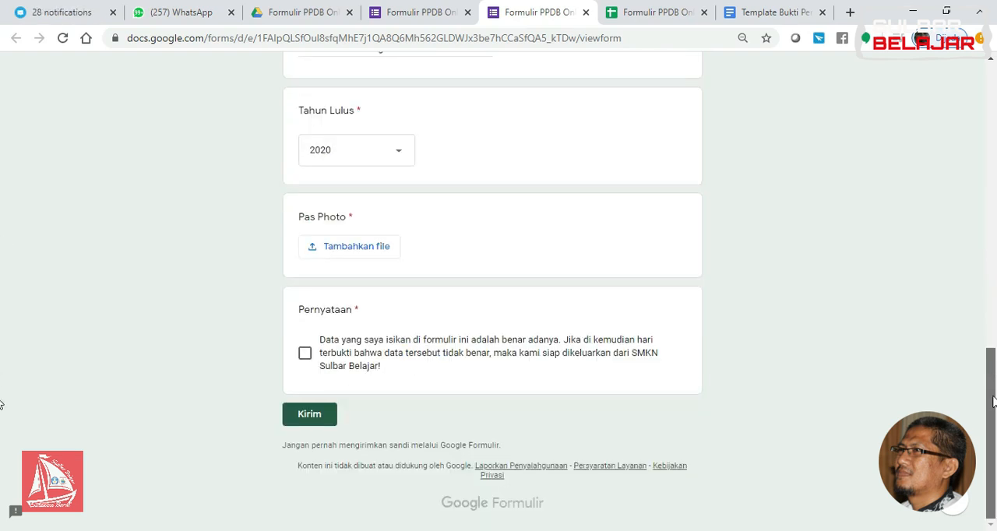
pyautogui.click(356, 246)
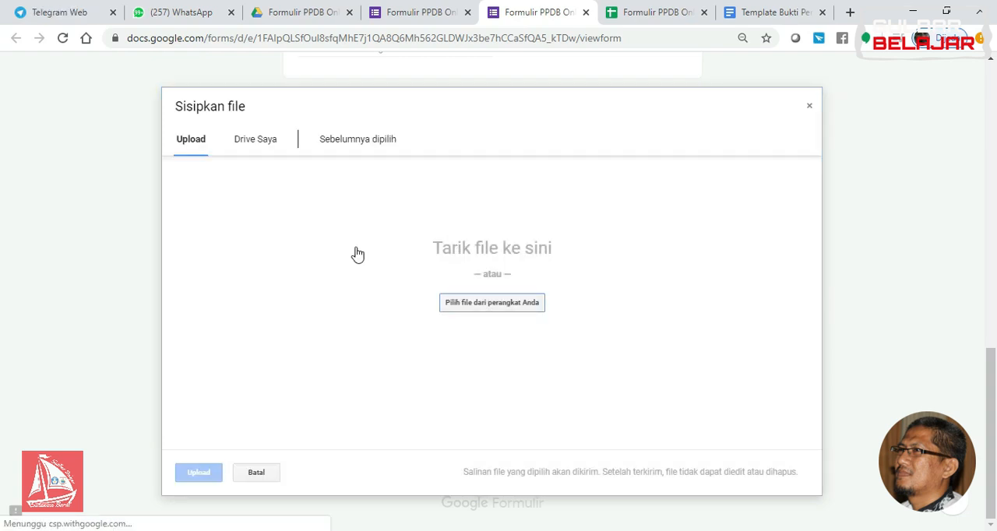
pyautogui.click(480, 306)
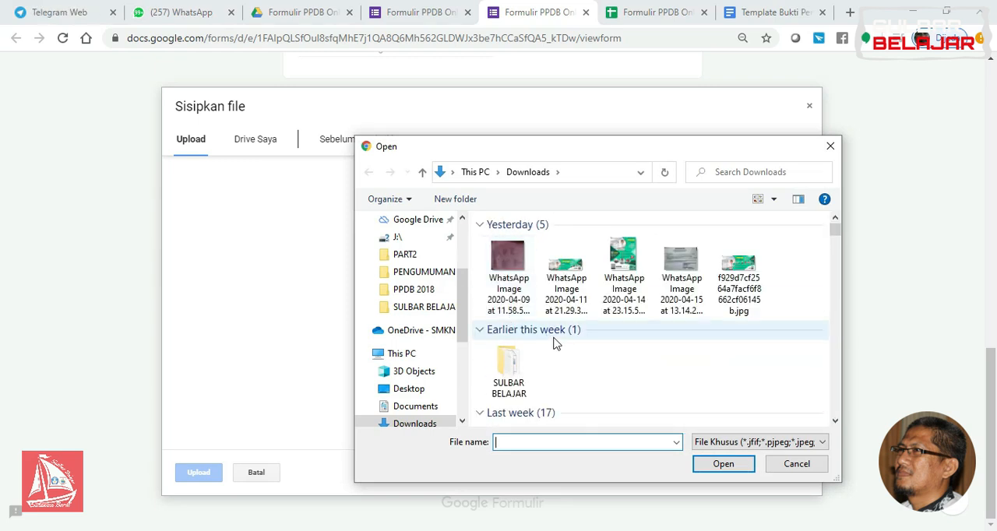
pyautogui.click(835, 421)
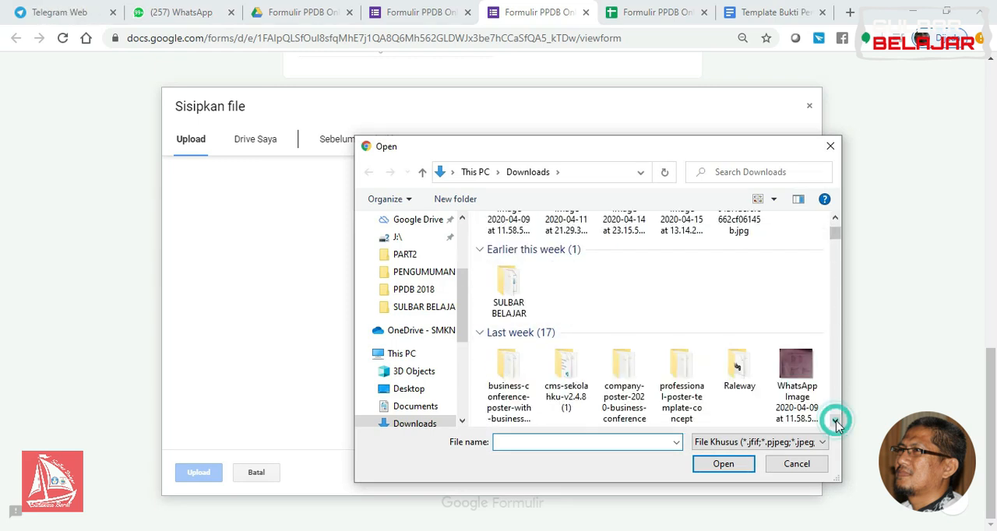
pyautogui.click(835, 422)
pyautogui.click(736, 372)
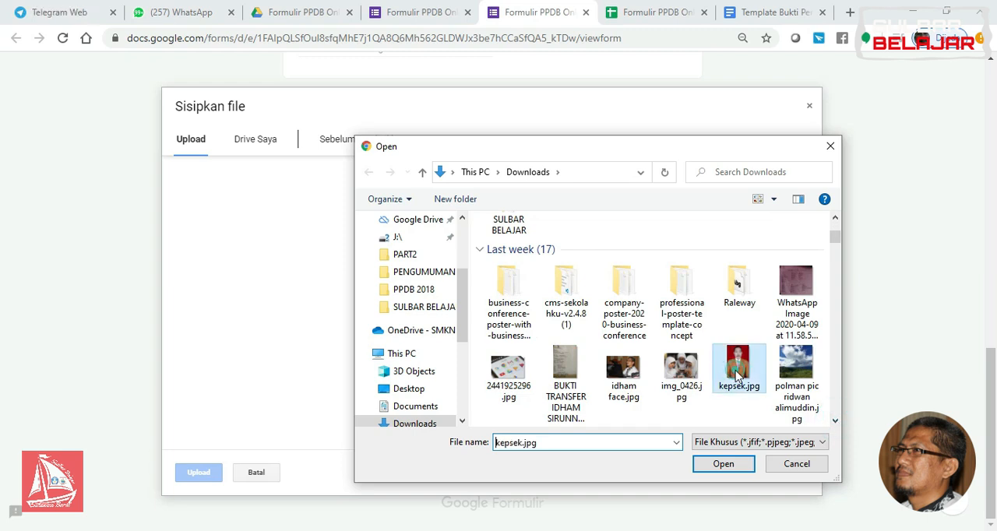
pyautogui.click(723, 463)
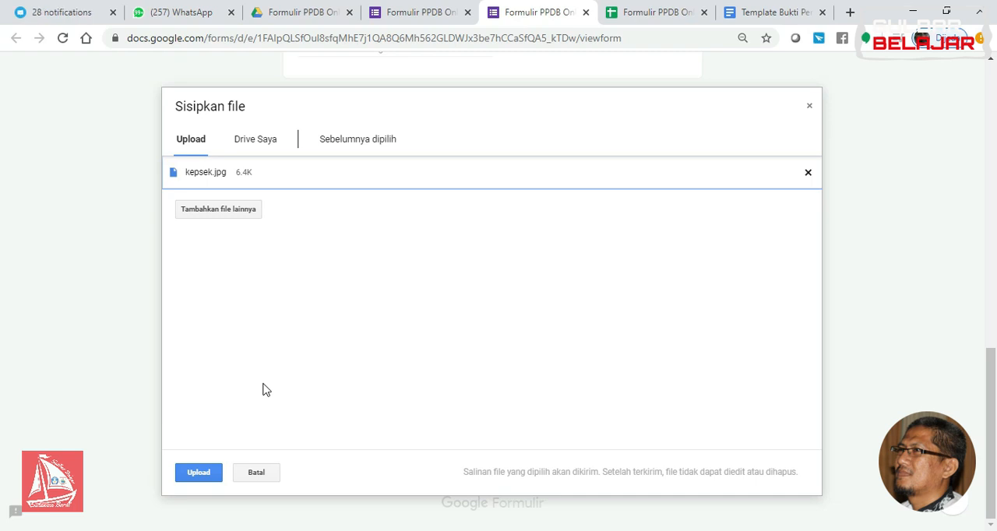
pyautogui.click(810, 107)
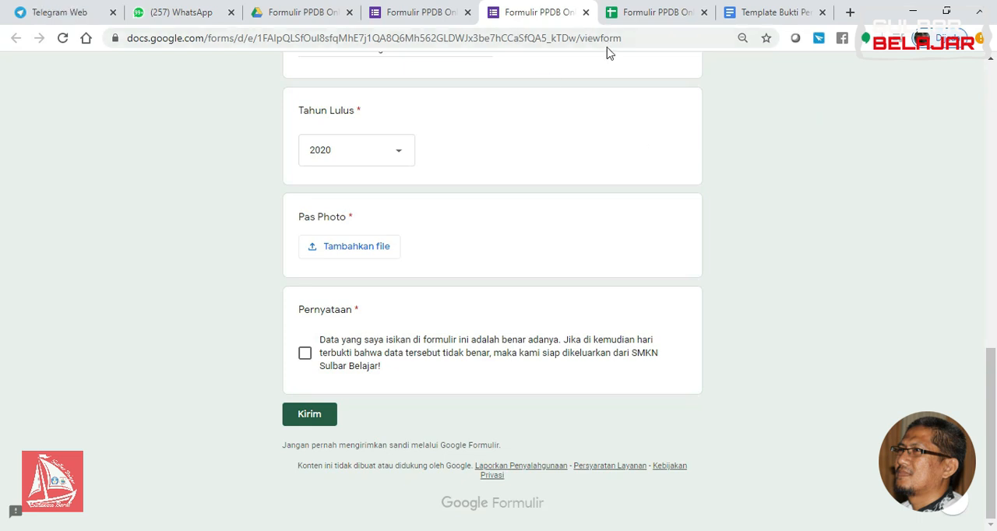
# - Switch to the response sheet, launch AutoCrat and open the buktippdfull job for editing
pyautogui.click(640, 16)
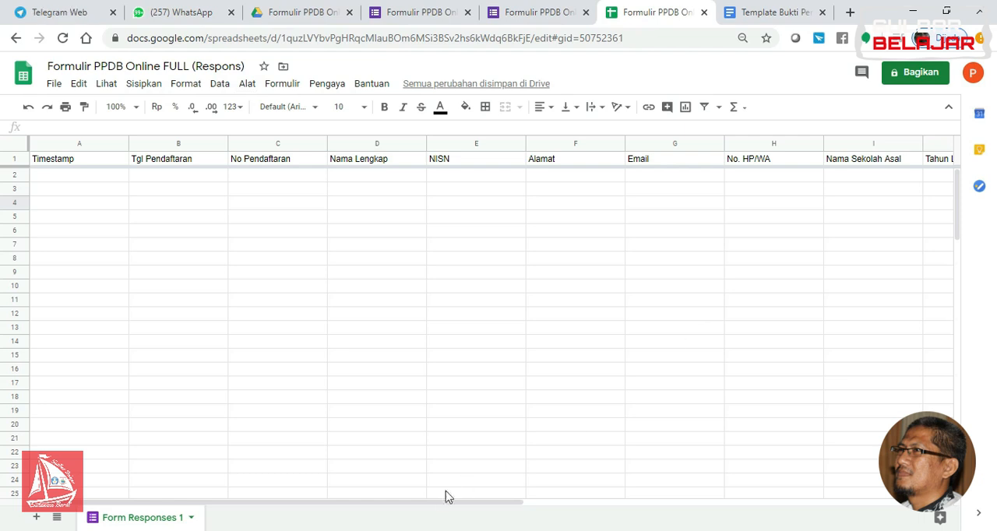
pyautogui.moveTo(440, 506); pyautogui.dragTo(689, 507)
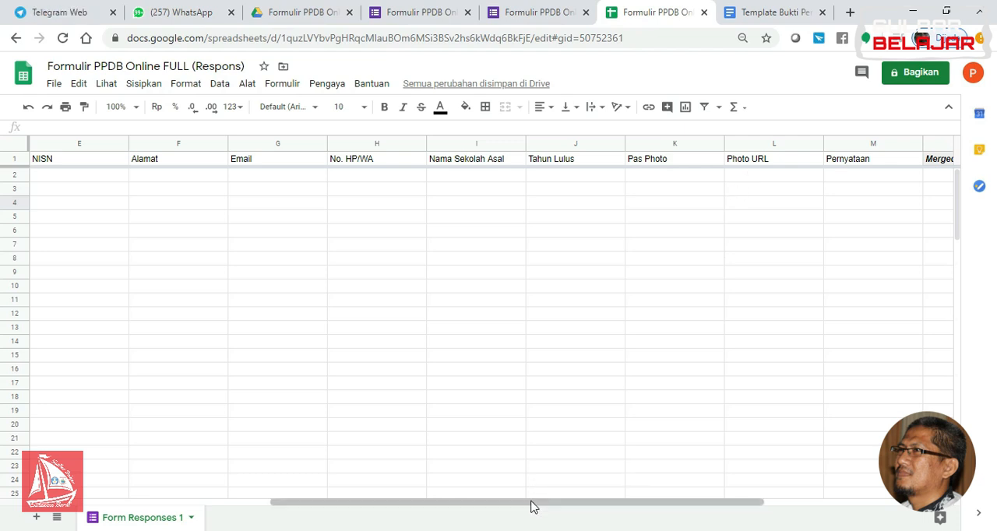
pyautogui.click(328, 92)
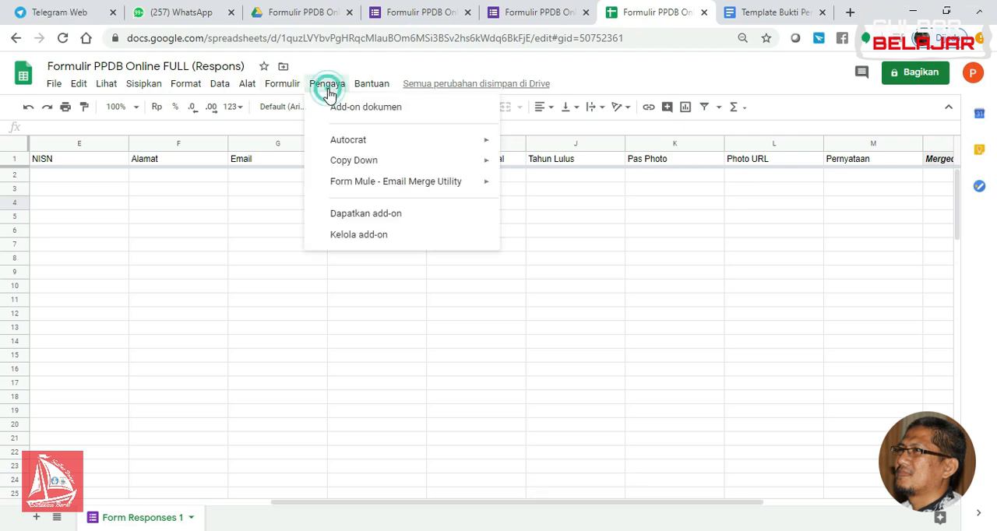
pyautogui.moveTo(350, 140)
pyautogui.click(529, 145)
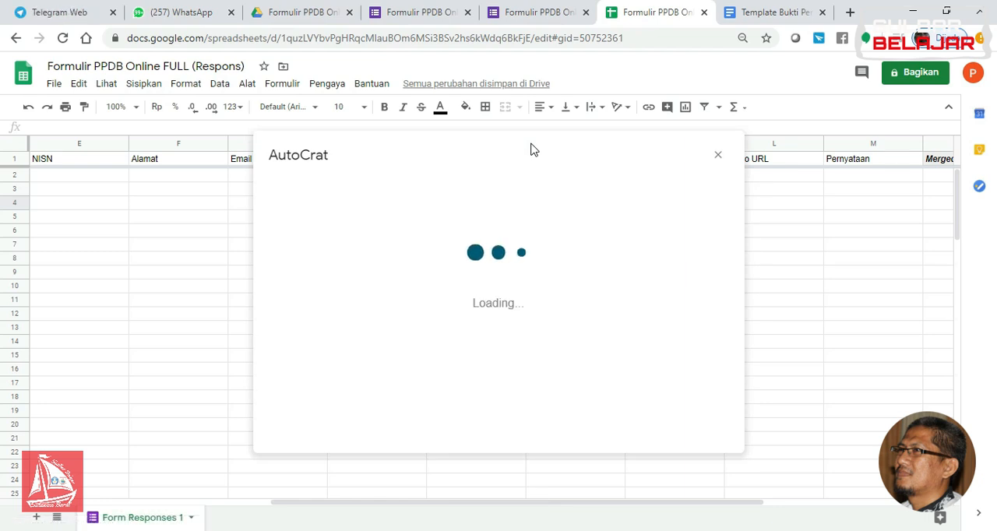
pyautogui.click(760, 12)
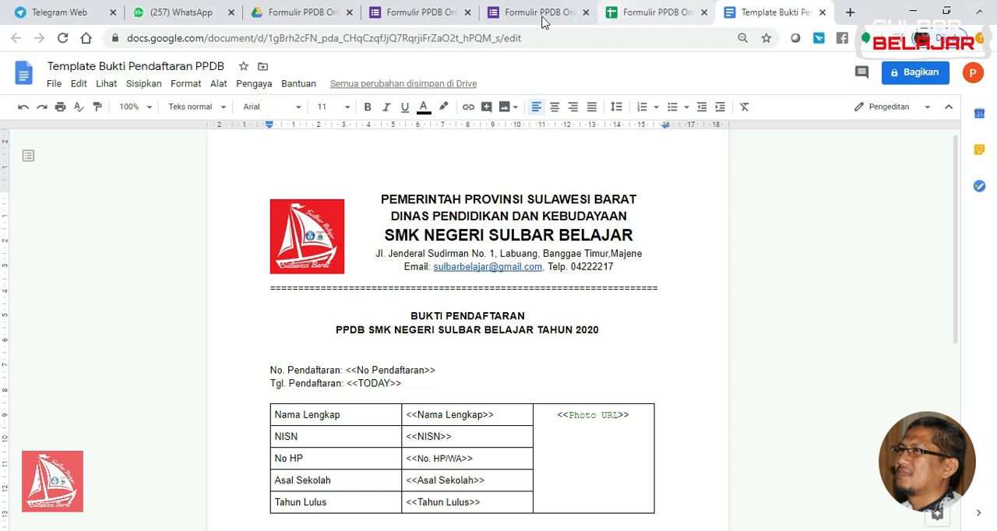
pyautogui.click(536, 13)
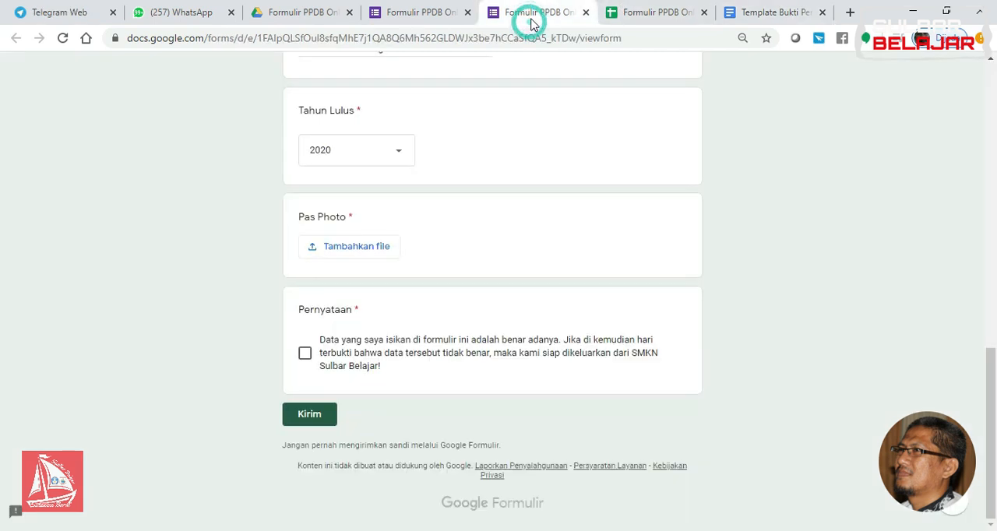
pyautogui.click(639, 17)
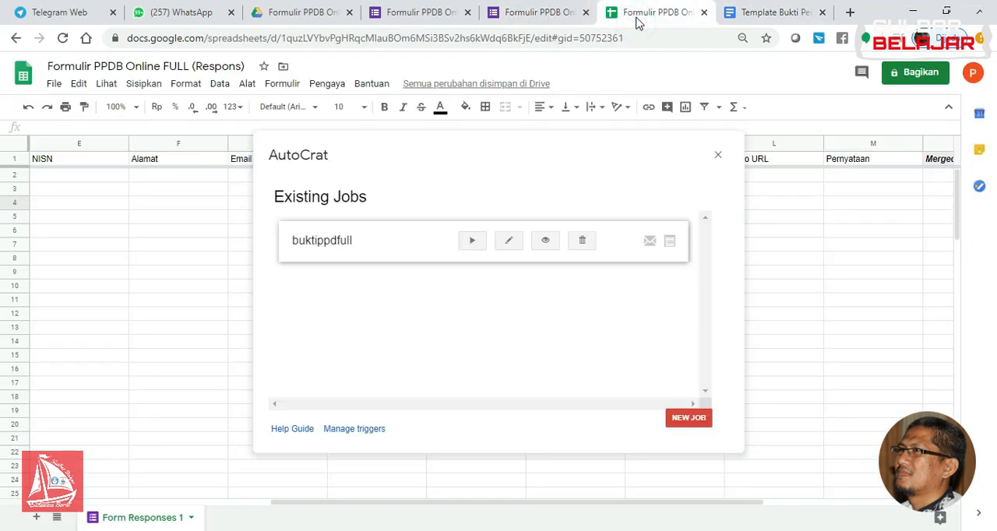
pyautogui.click(510, 244)
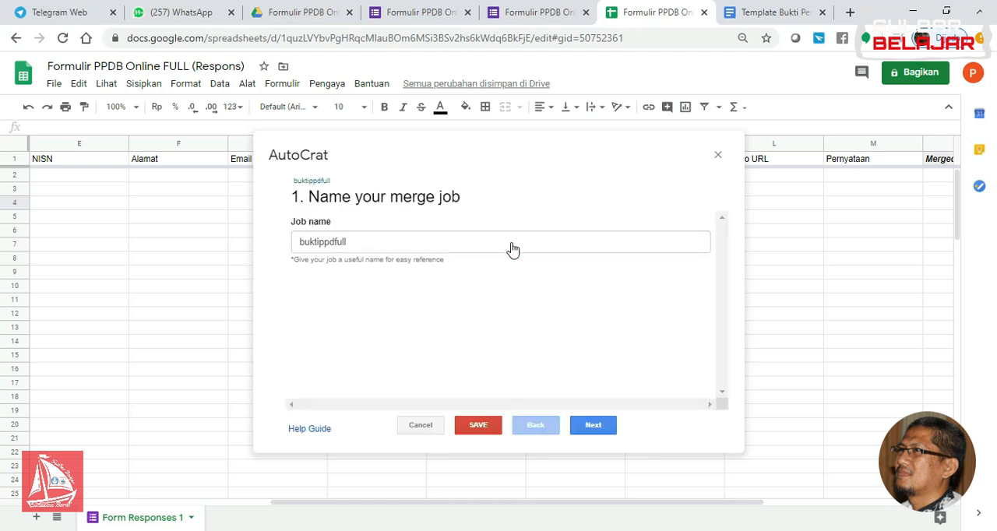
# - Advance to the source data mapping and set the Photo URL tag's type to Image
pyautogui.click(588, 426)
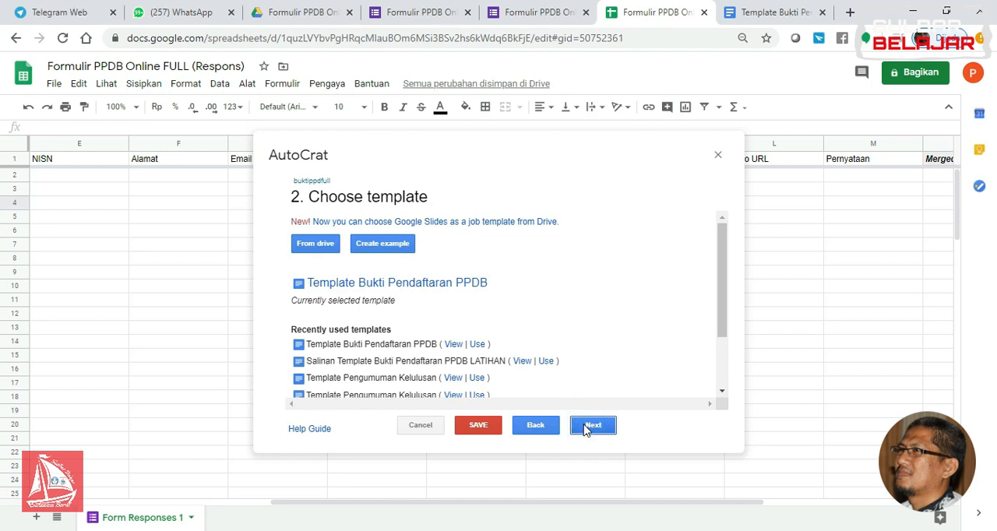
pyautogui.click(588, 427)
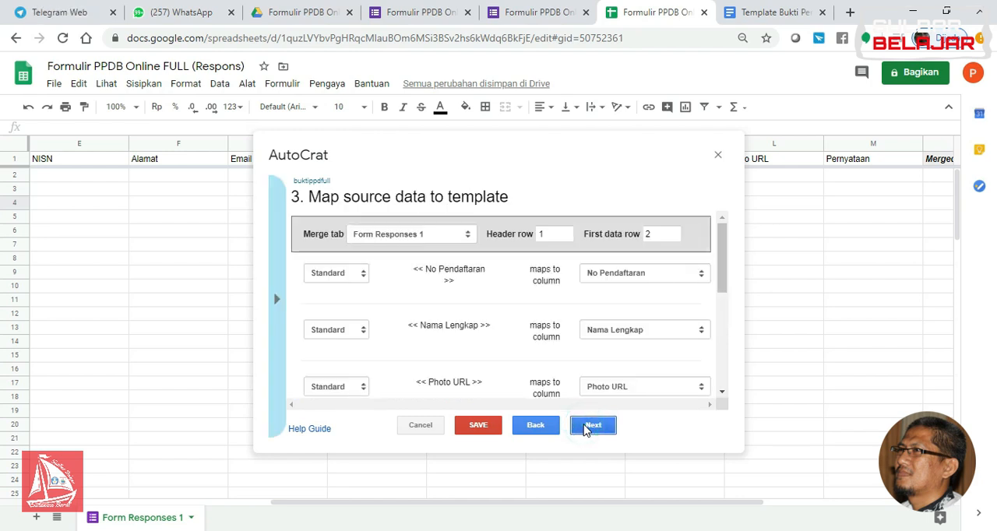
pyautogui.moveTo(716, 269); pyautogui.dragTo(722, 301)
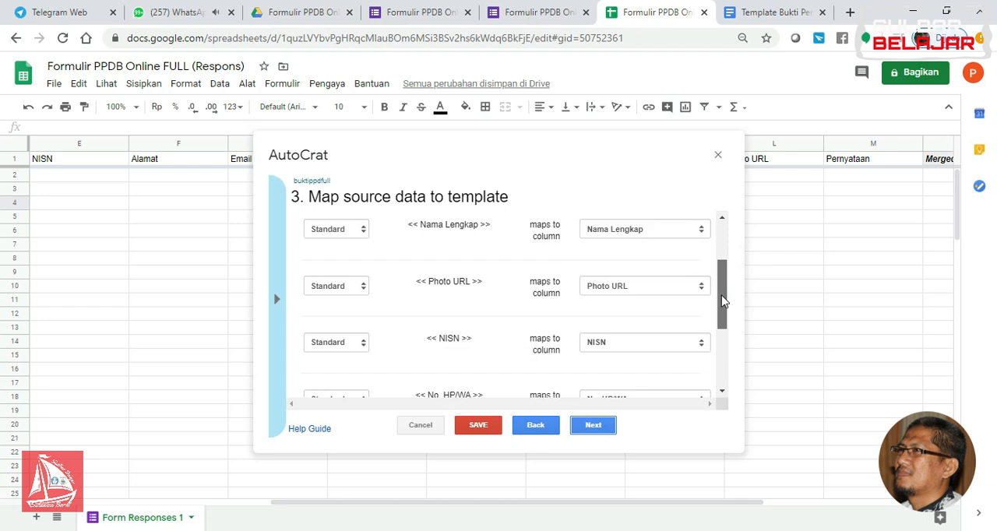
pyautogui.click(336, 286)
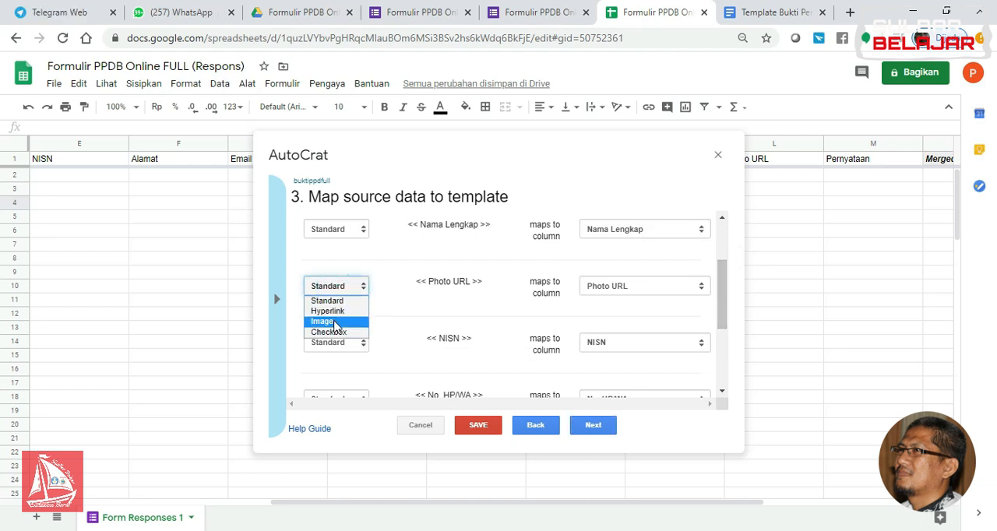
pyautogui.click(331, 321)
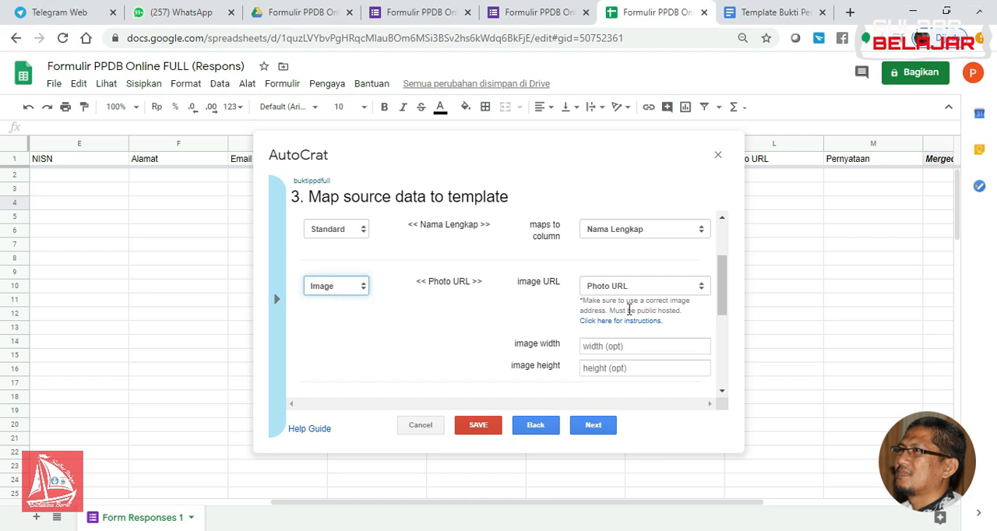
# - Consult the image URL instructions on merging images from Google Drive, highlight the single-image formula, and close the FAQ
pyautogui.scroll(-1, 721, 293)
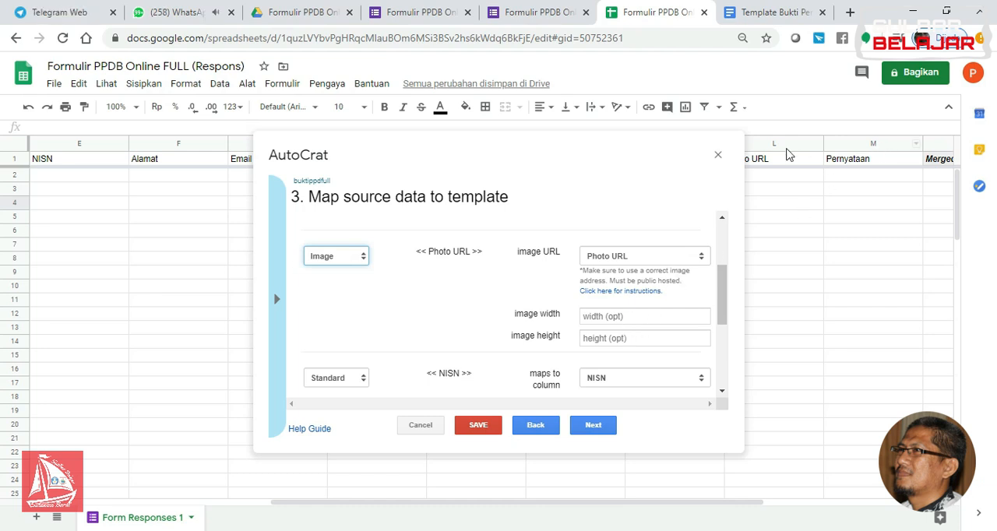
pyautogui.click(613, 145)
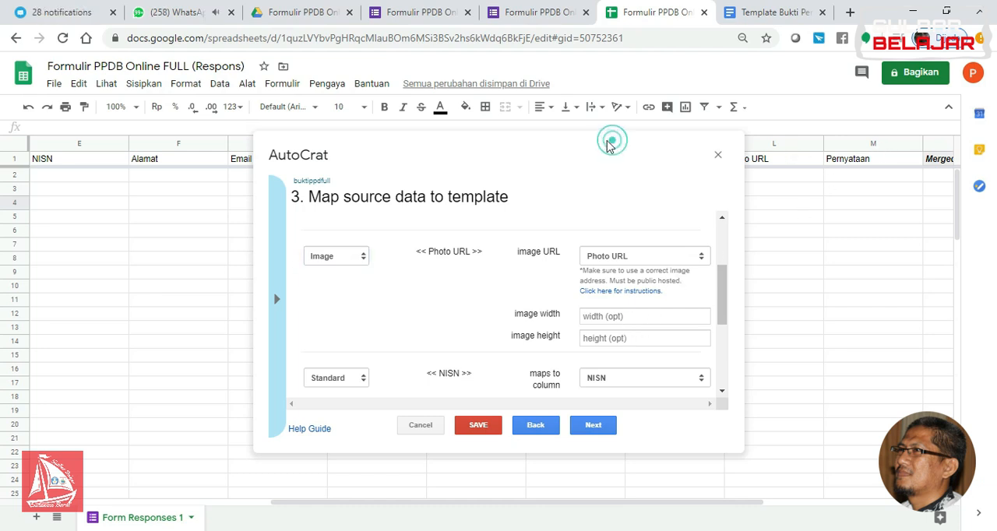
pyautogui.click(628, 298)
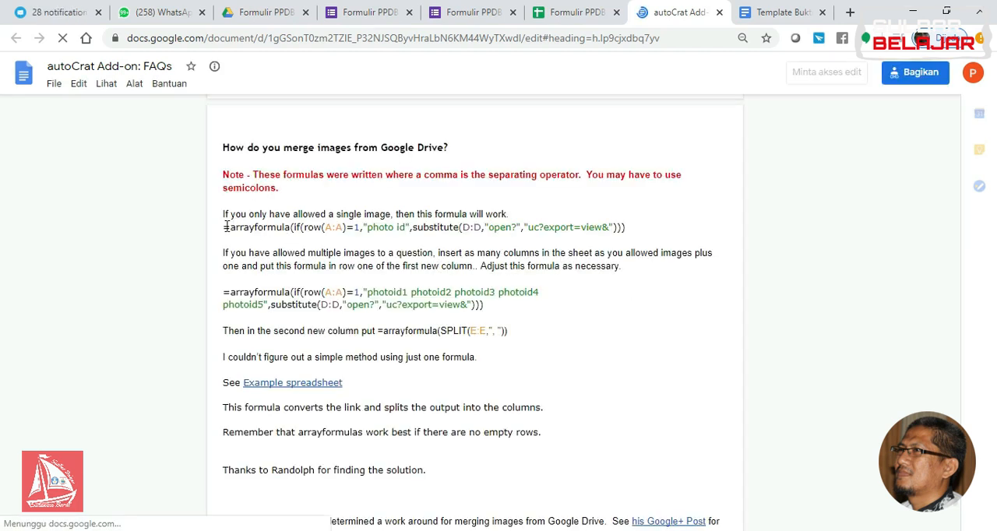
pyautogui.moveTo(224, 228); pyautogui.dragTo(634, 227)
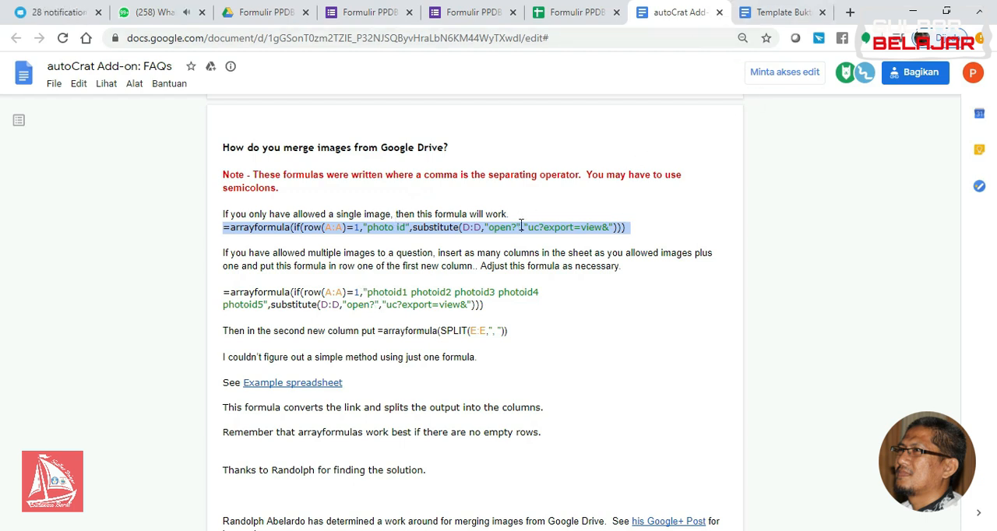
pyautogui.click(719, 12)
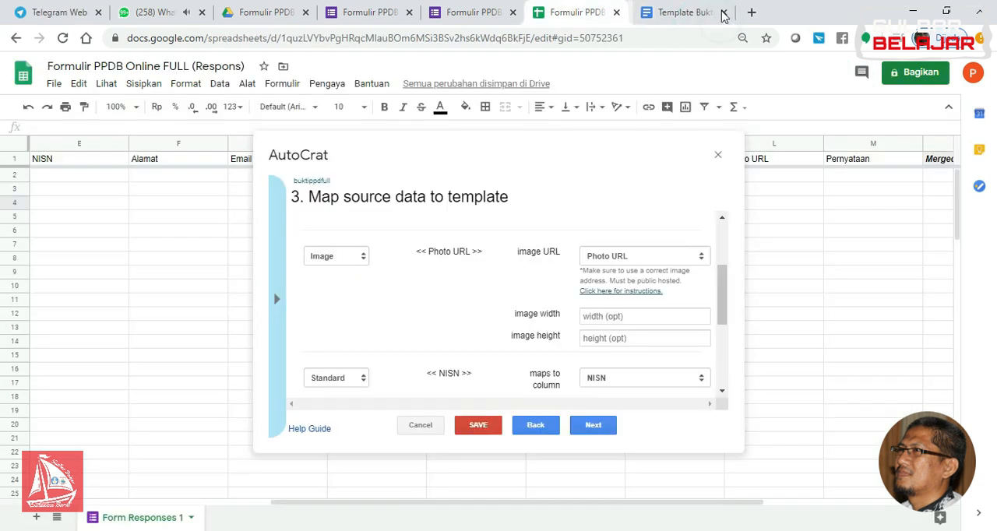
# - Set the merged Photo URL image's width to 100 and its height to 110
pyautogui.click(617, 317)
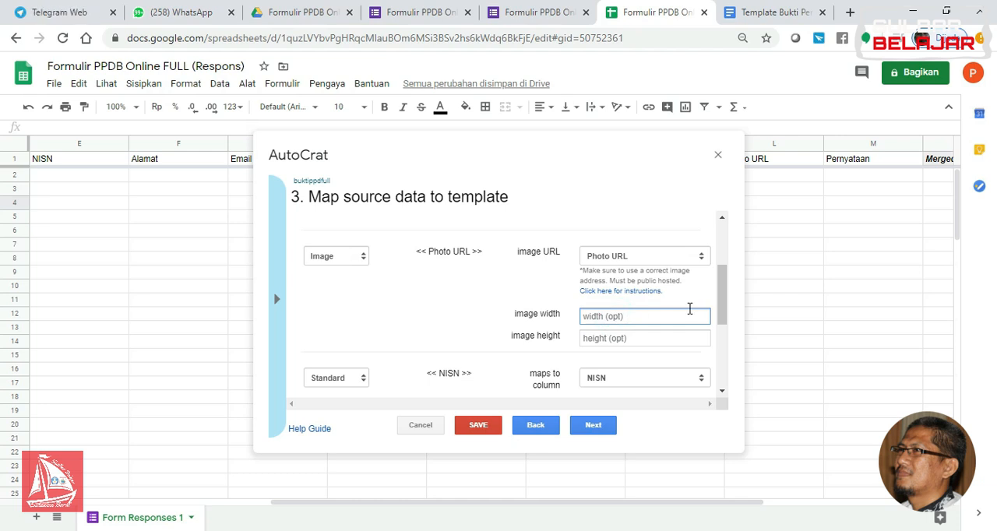
pyautogui.write('110')
pyautogui.click(617, 342)
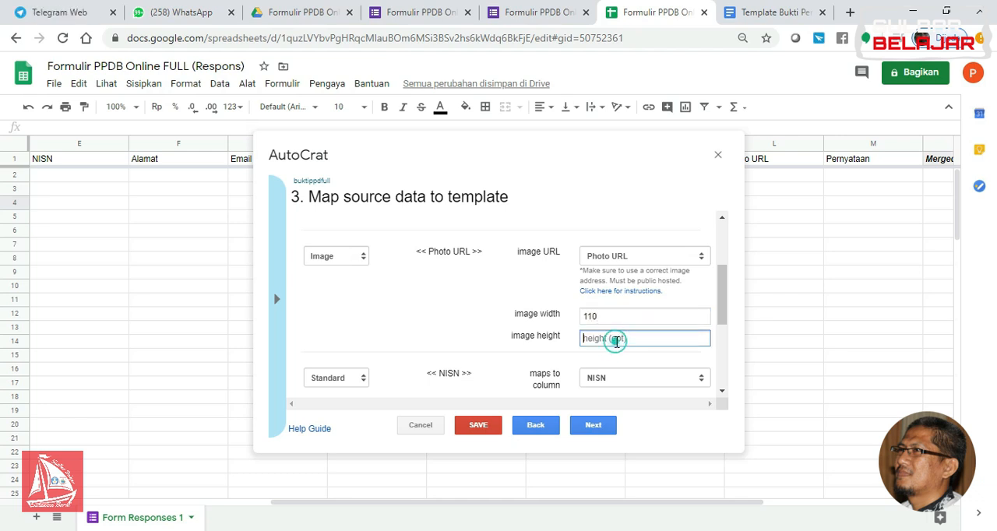
pyautogui.click(606, 316)
pyautogui.press('BackSpace')
pyautogui.write('0')
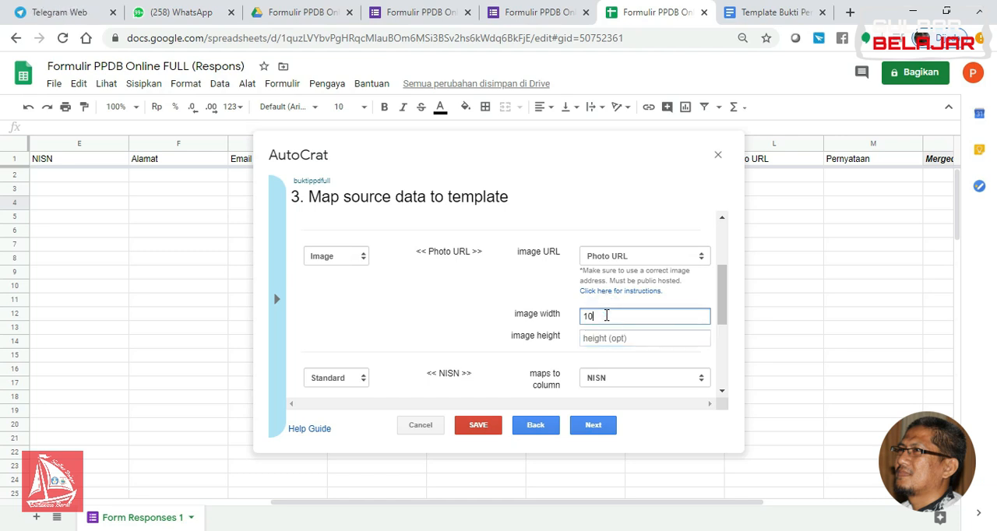
pyautogui.click(596, 338)
pyautogui.write('110')
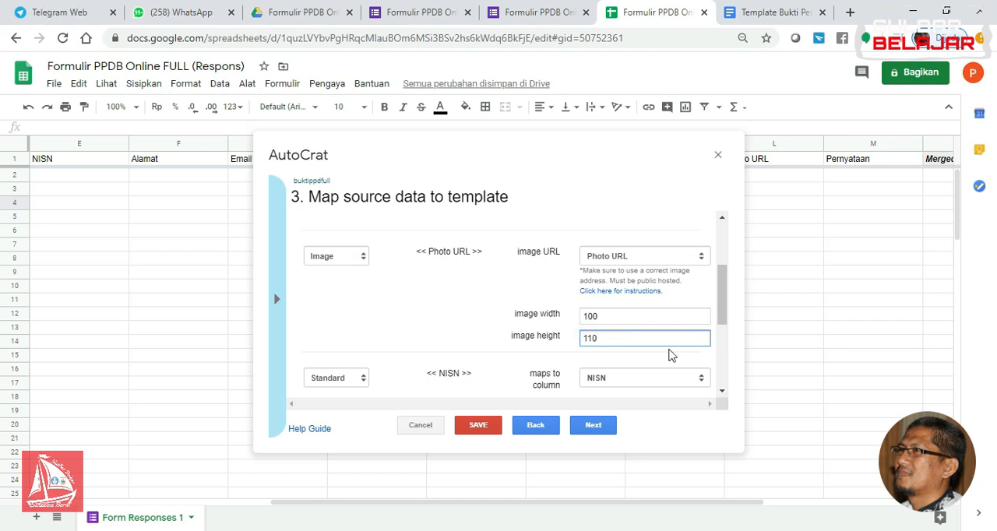
# - Review the Photo URL image mapping against the photo placeholder in Template Bukti Pendaftaran PPDB, then save the AutoCrat job
pyautogui.scroll(-2, 719, 298)
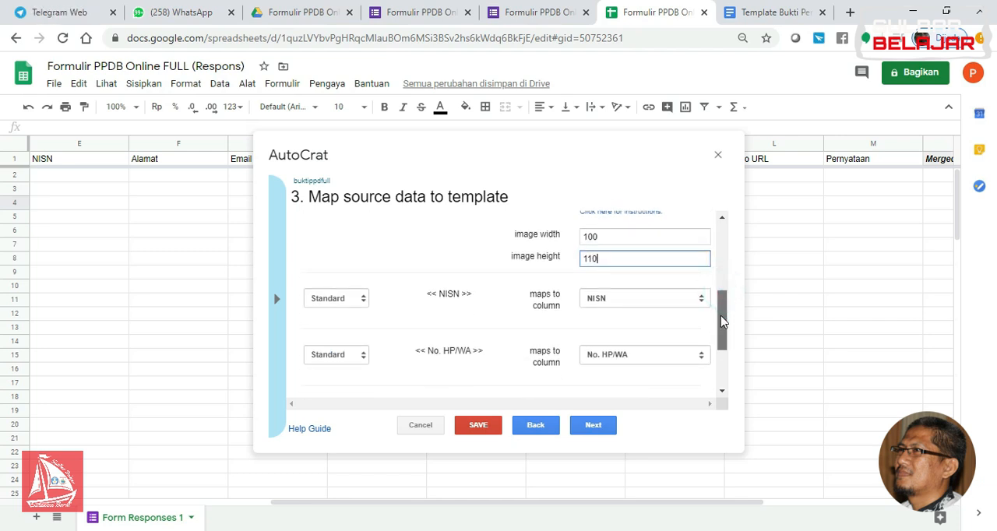
pyautogui.scroll(3, 721, 292)
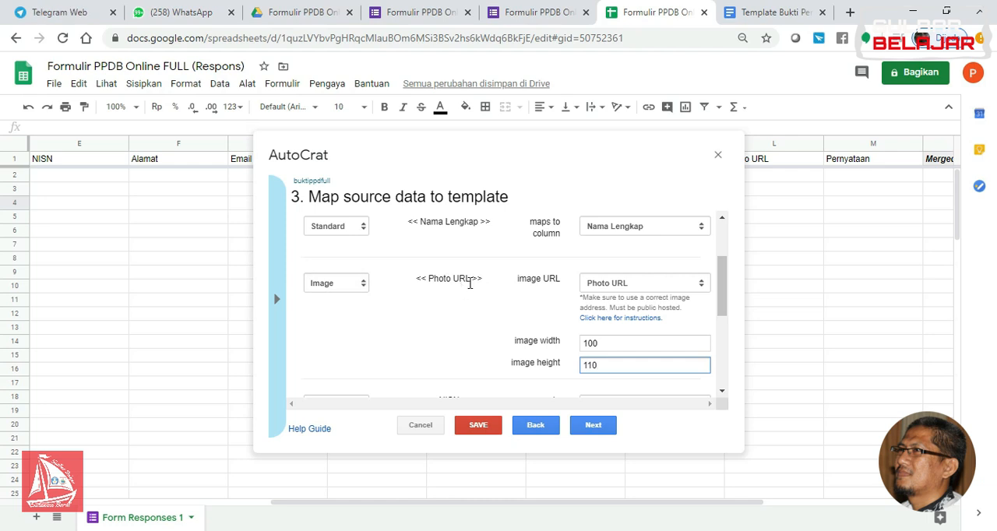
pyautogui.click(333, 283)
pyautogui.click(332, 319)
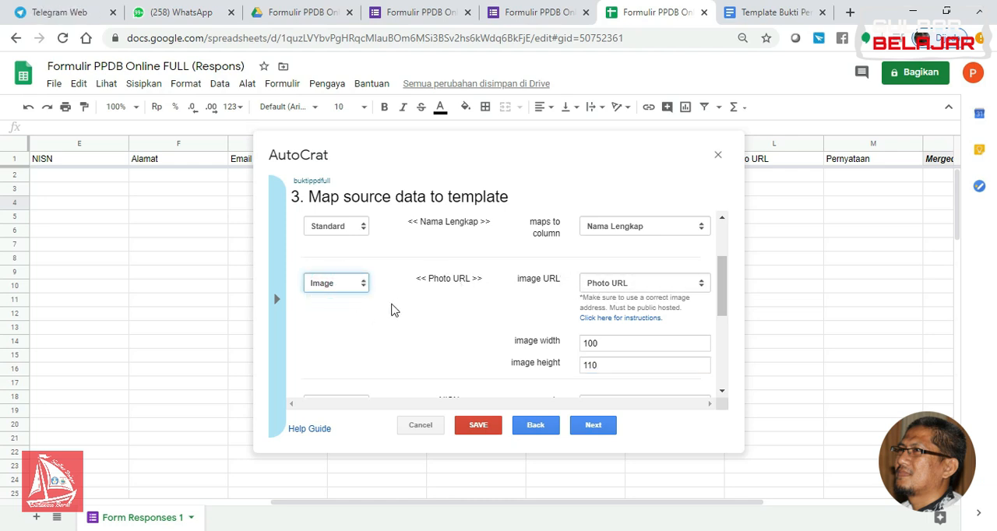
pyautogui.moveTo(724, 285); pyautogui.dragTo(724, 303)
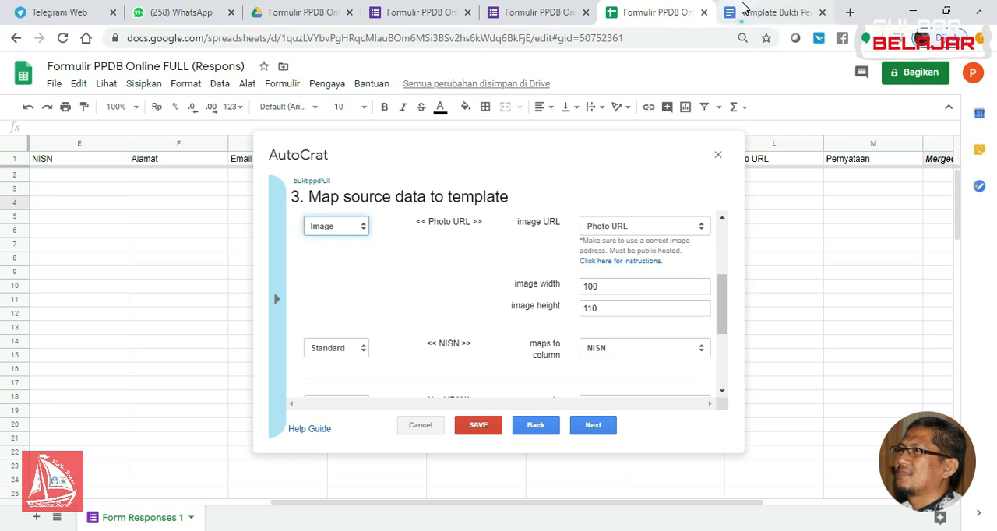
pyautogui.click(739, 14)
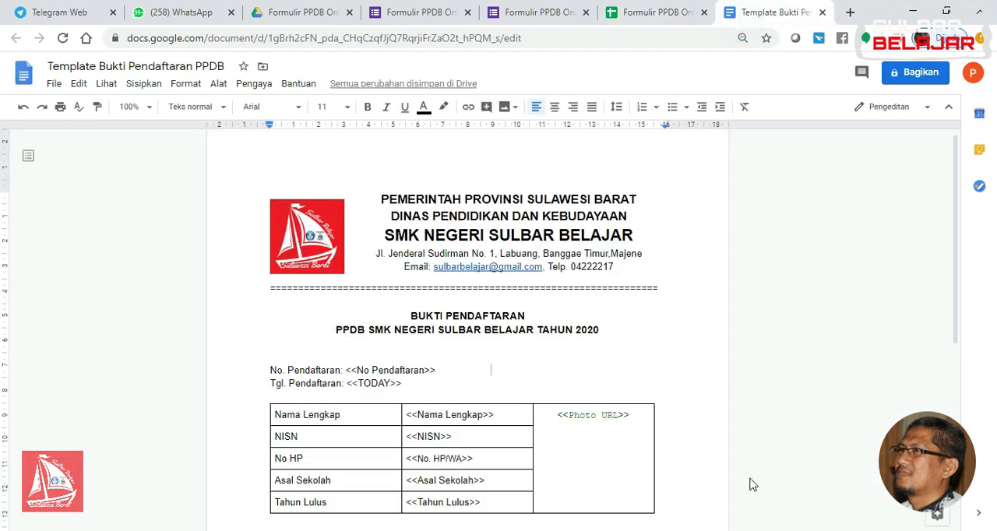
pyautogui.click(660, 11)
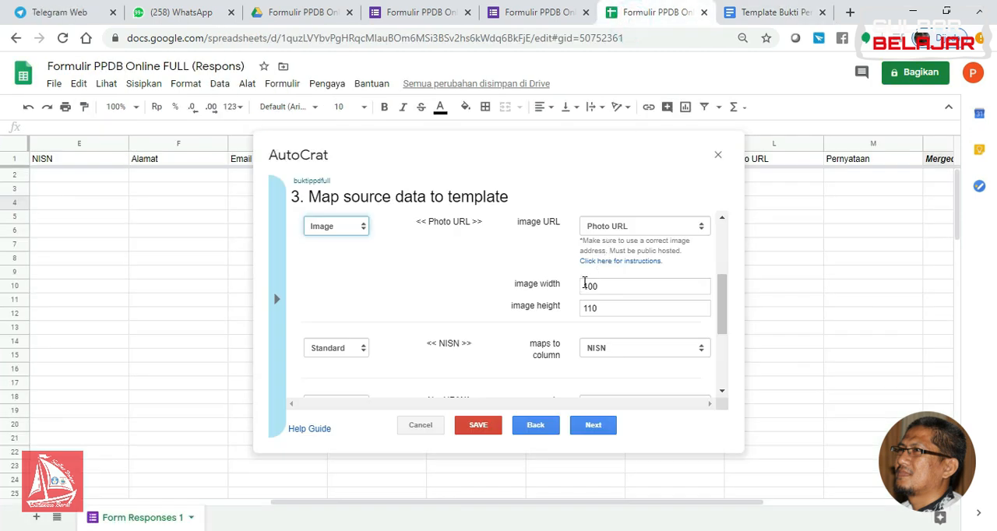
pyautogui.click(478, 425)
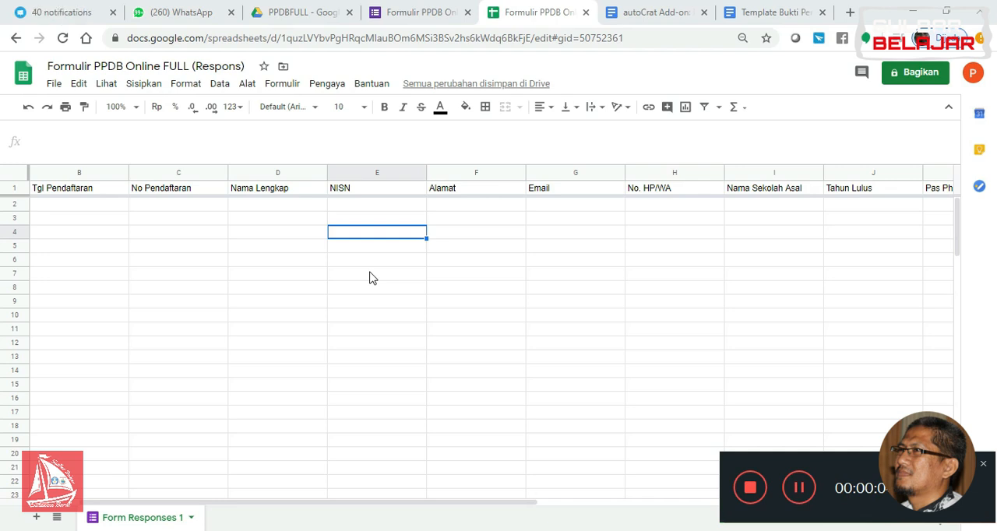
# - Switch to Google Drive and examine the Formulir PPDB Online FULL (File responses) folder and its Pas Photo subfolder
pyautogui.click(299, 17)
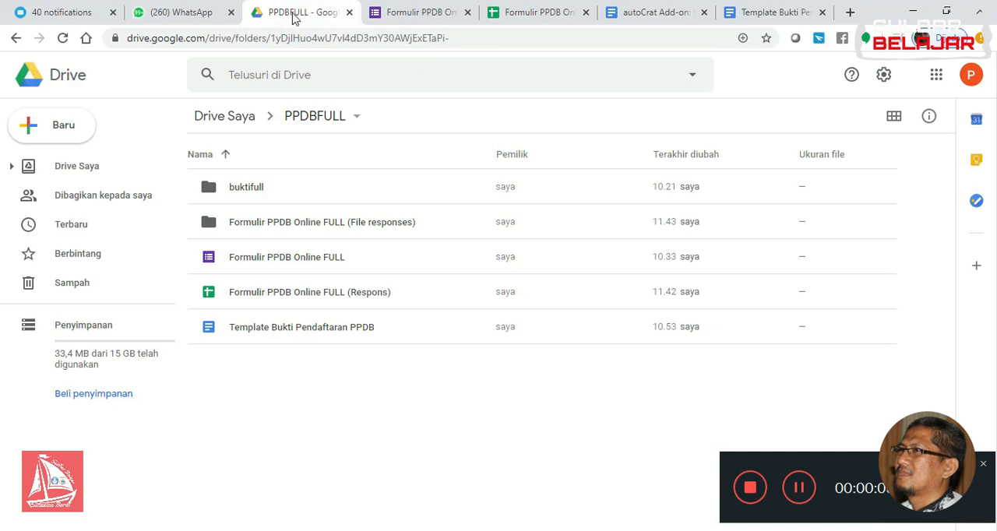
pyautogui.doubleClick(339, 225)
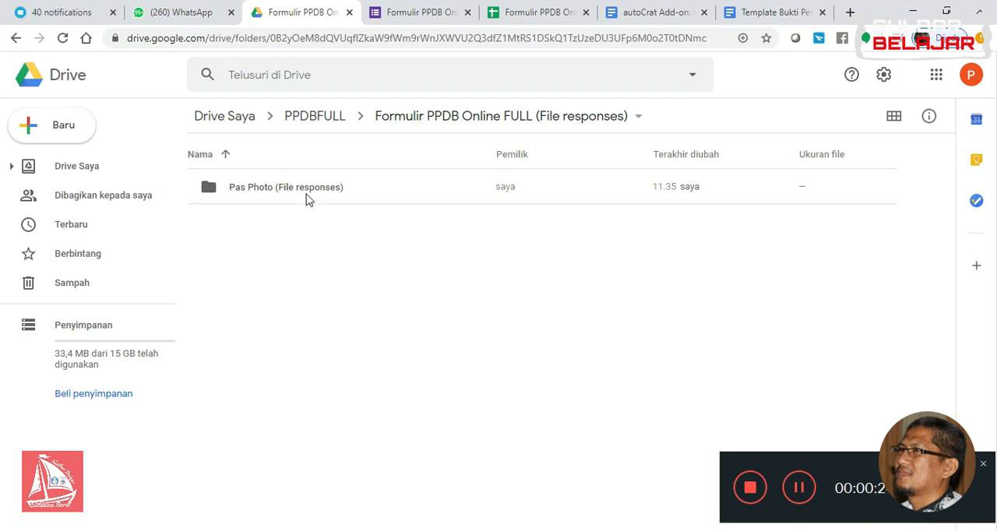
pyautogui.click(308, 196)
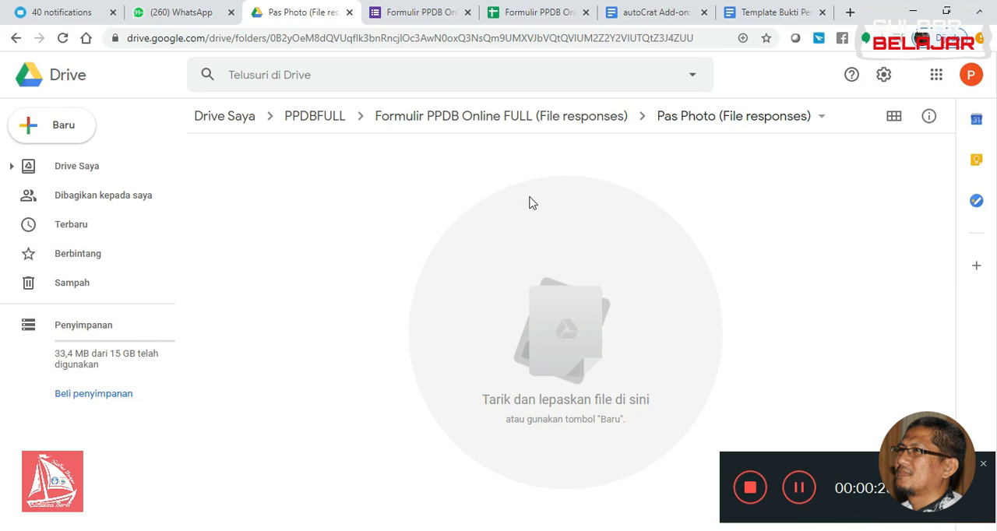
pyautogui.click(556, 117)
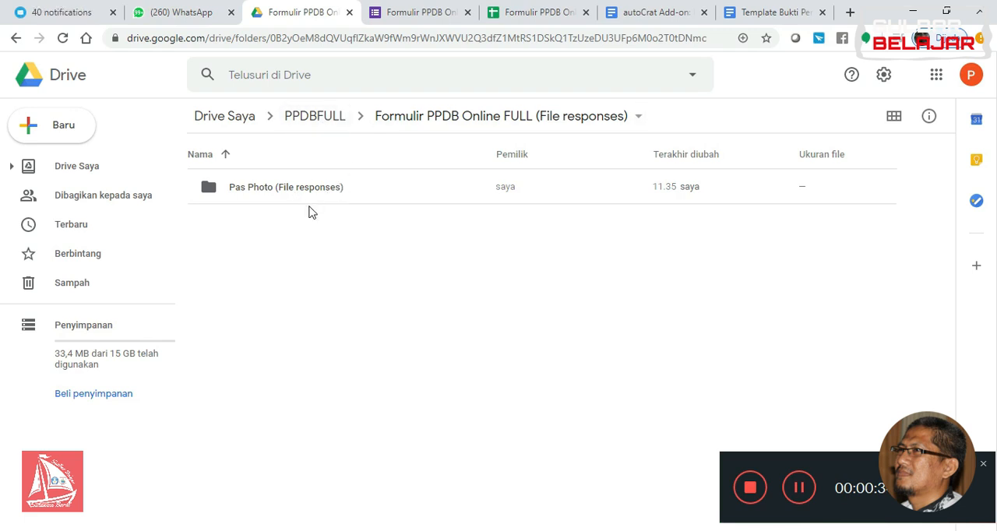
pyautogui.click(328, 118)
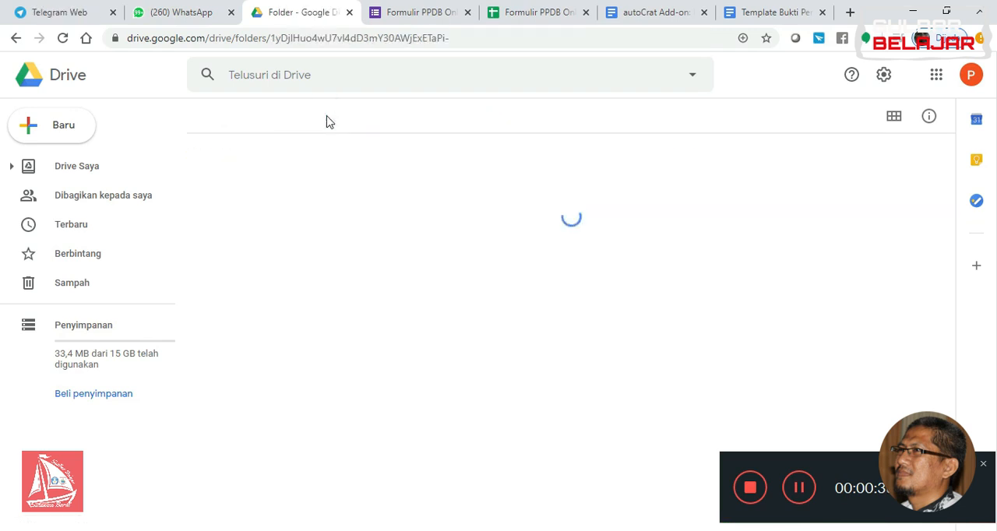
pyautogui.click(293, 222)
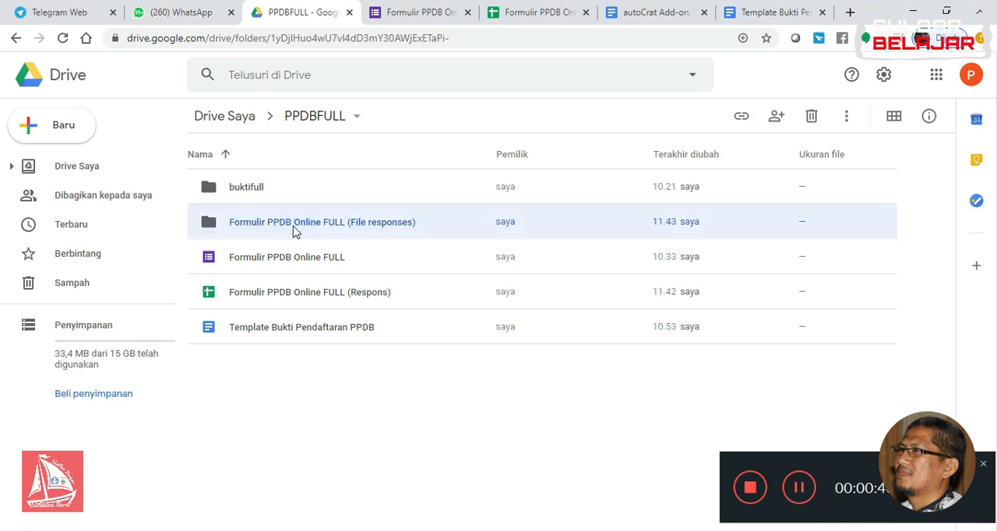
pyautogui.doubleClick(296, 225)
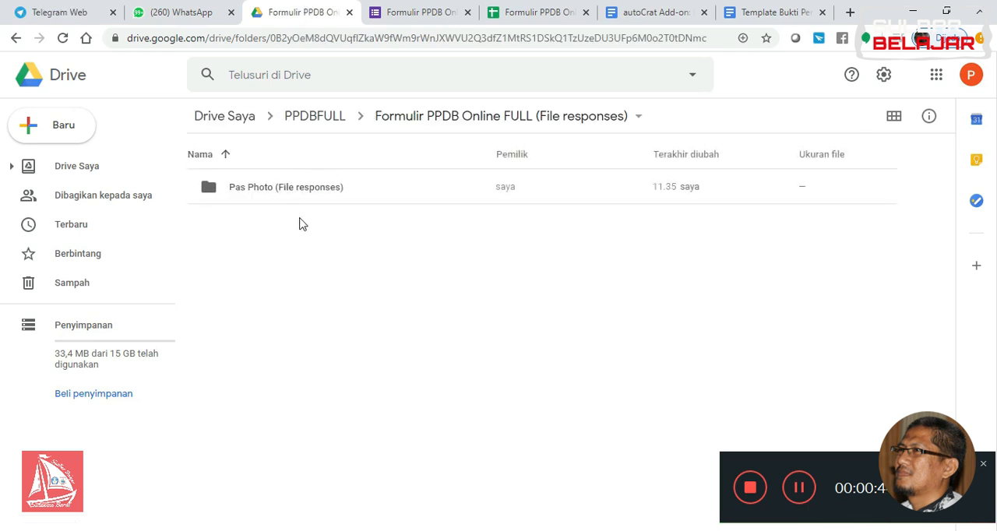
pyautogui.click(315, 116)
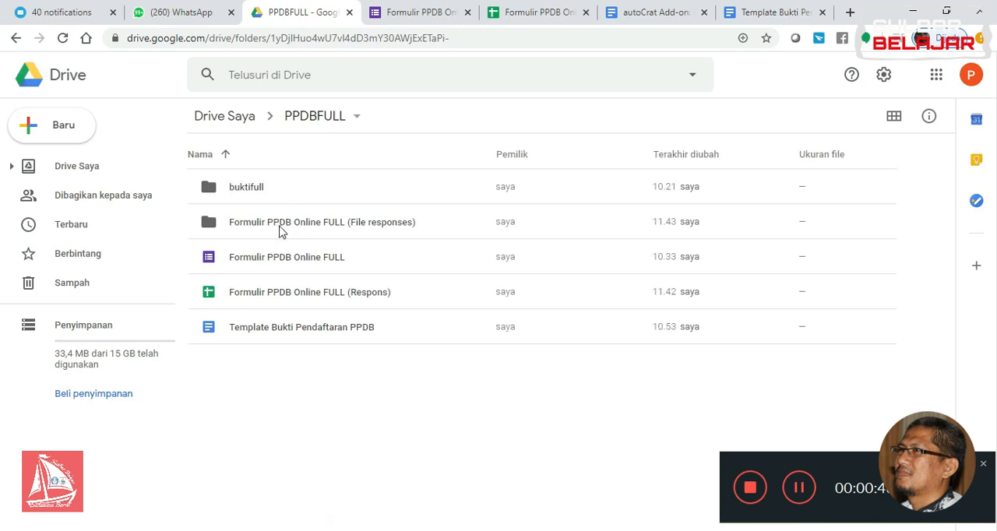
# - Turn on link sharing for the Formulir PPDB Online FULL (File responses) folder in PPDBFULL
pyautogui.click(273, 225)
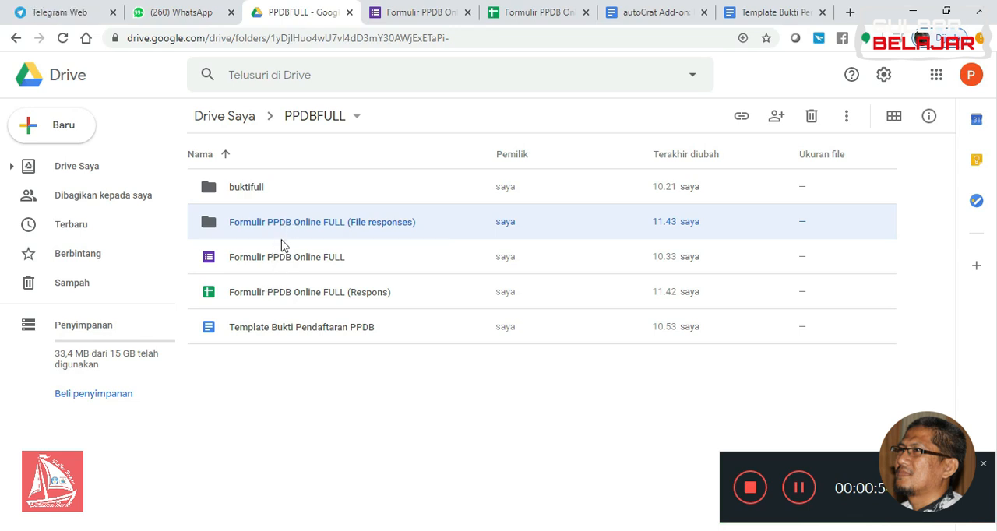
pyautogui.click(278, 263)
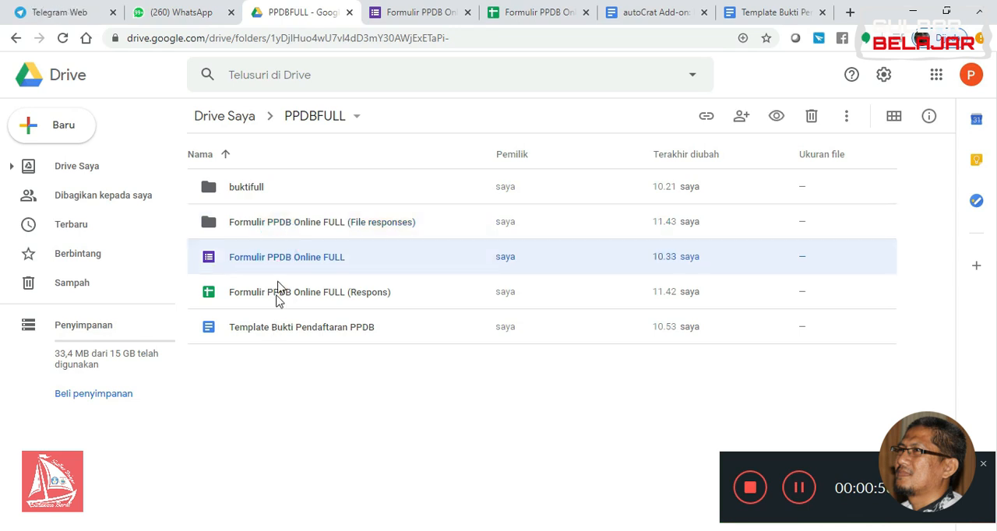
pyautogui.click(290, 225)
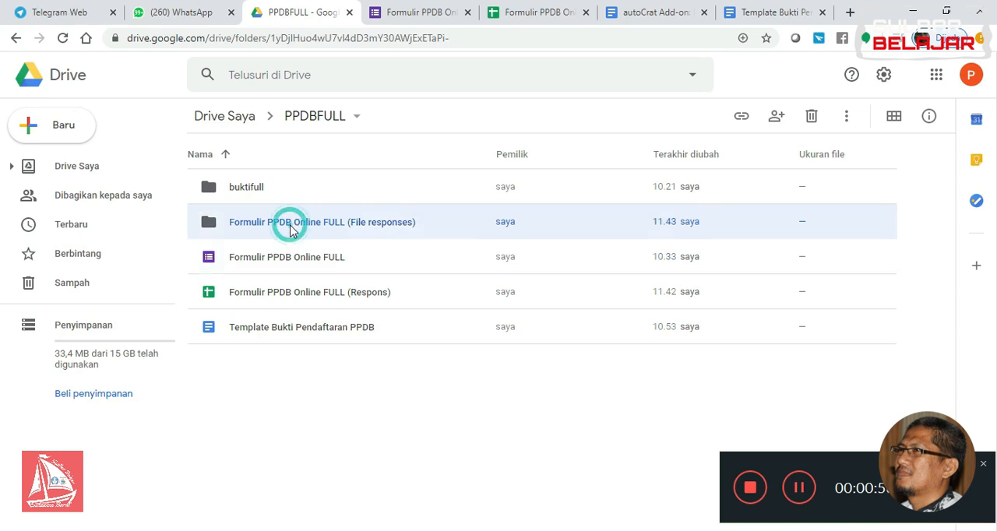
pyautogui.click(283, 259)
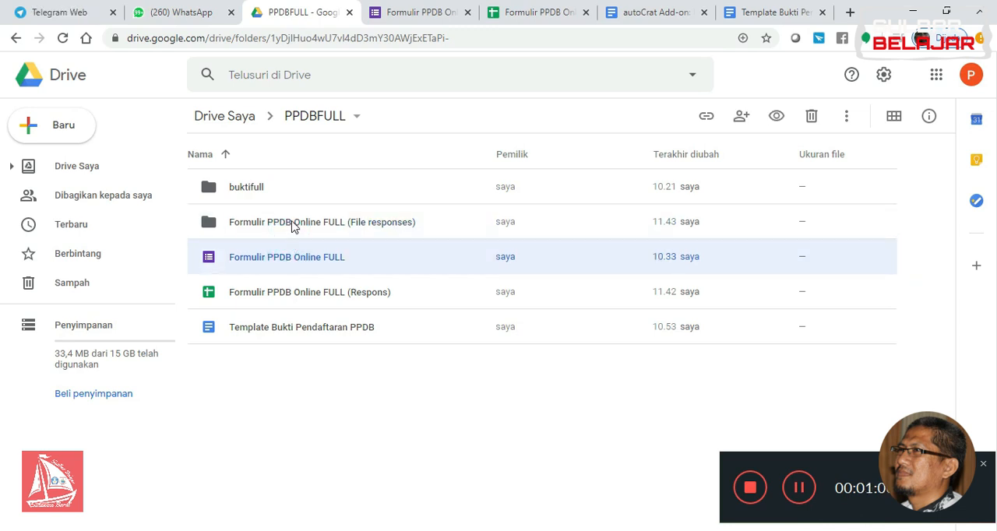
pyautogui.click(293, 227)
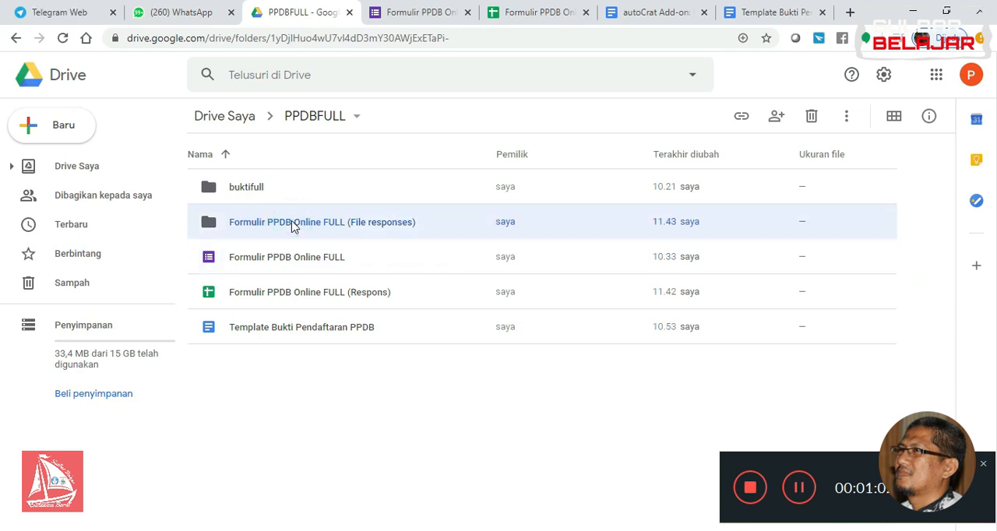
pyautogui.rightClick(292, 226)
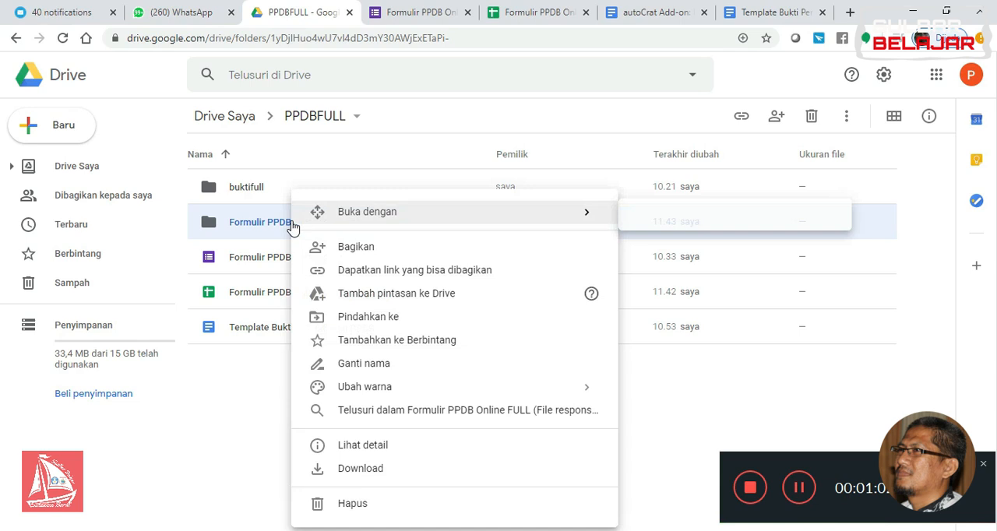
pyautogui.click(355, 272)
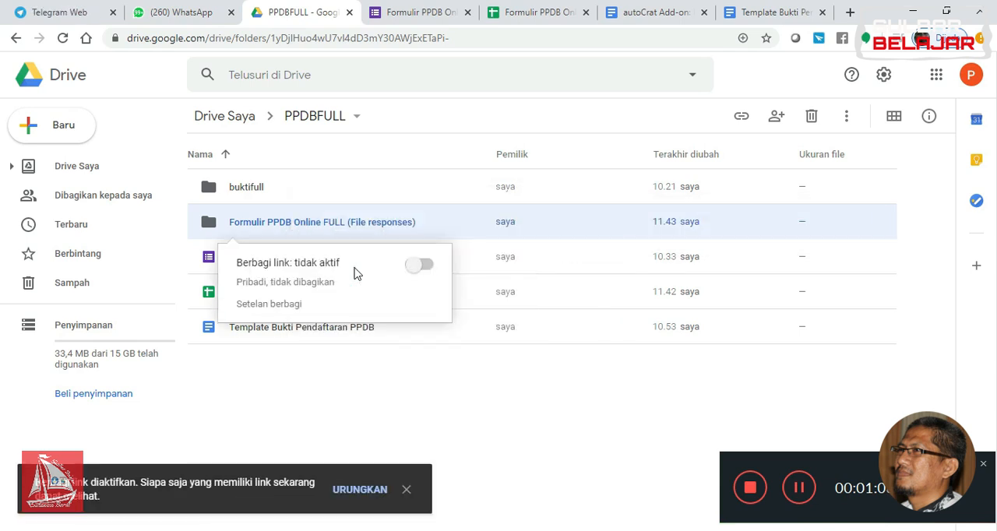
pyautogui.click(289, 341)
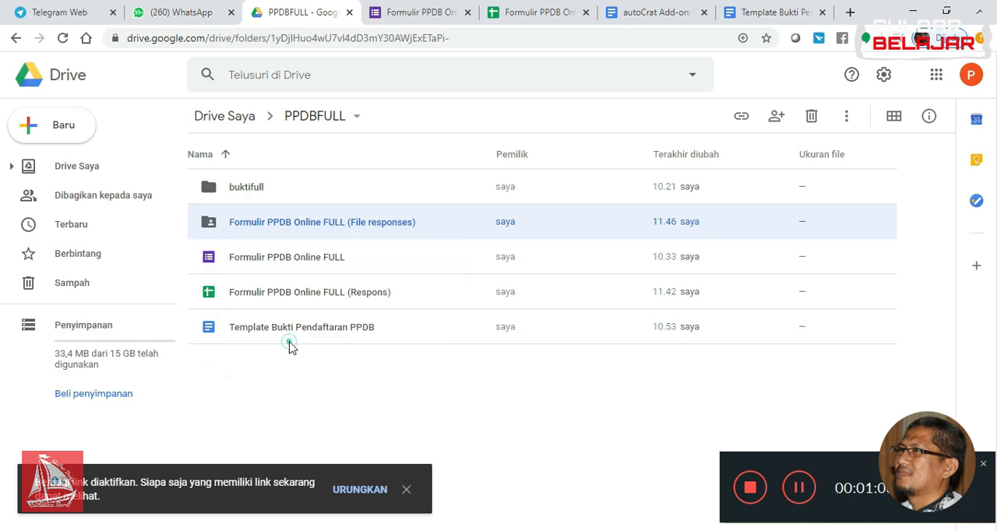
# - Change the File responses folder's link access to Editor for anyone with the link and save the sharing setting
pyautogui.click(302, 227)
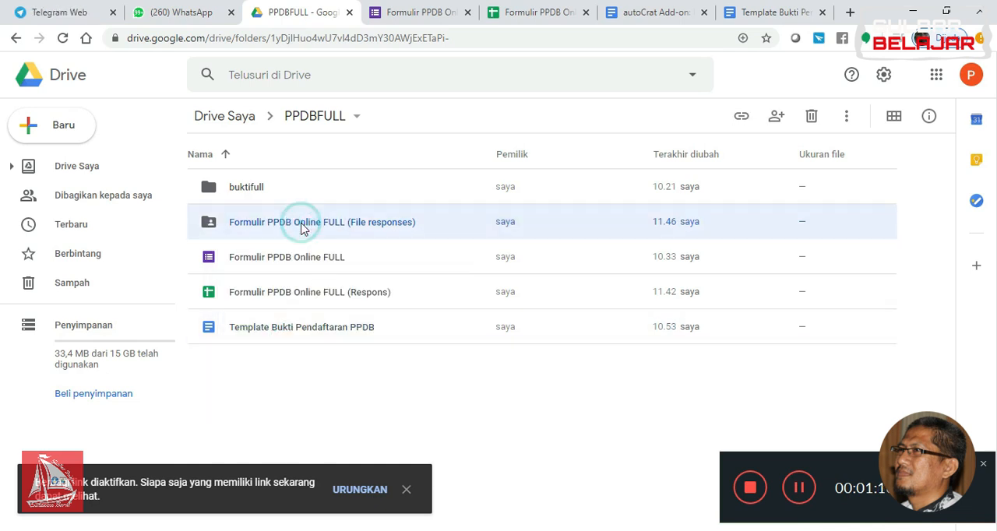
pyautogui.rightClick(302, 228)
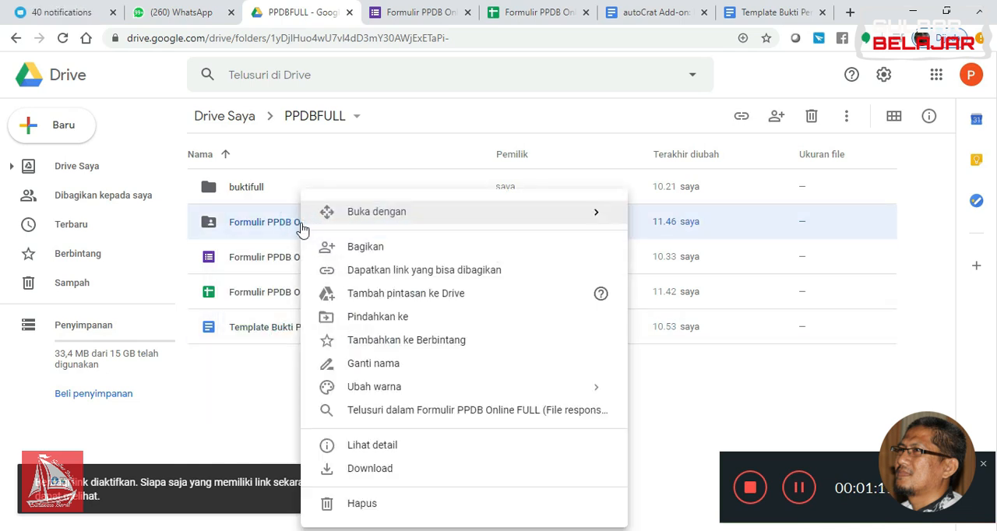
pyautogui.click(370, 255)
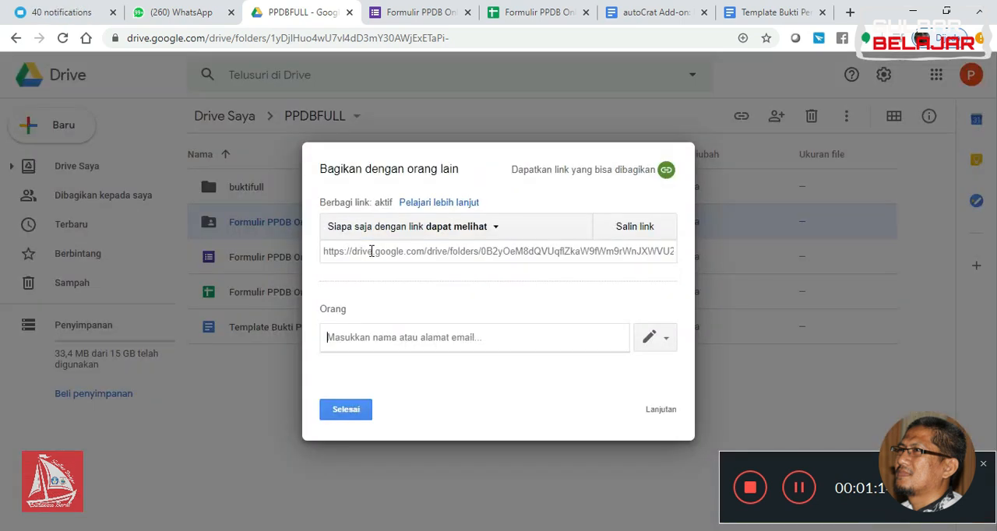
pyautogui.click(658, 413)
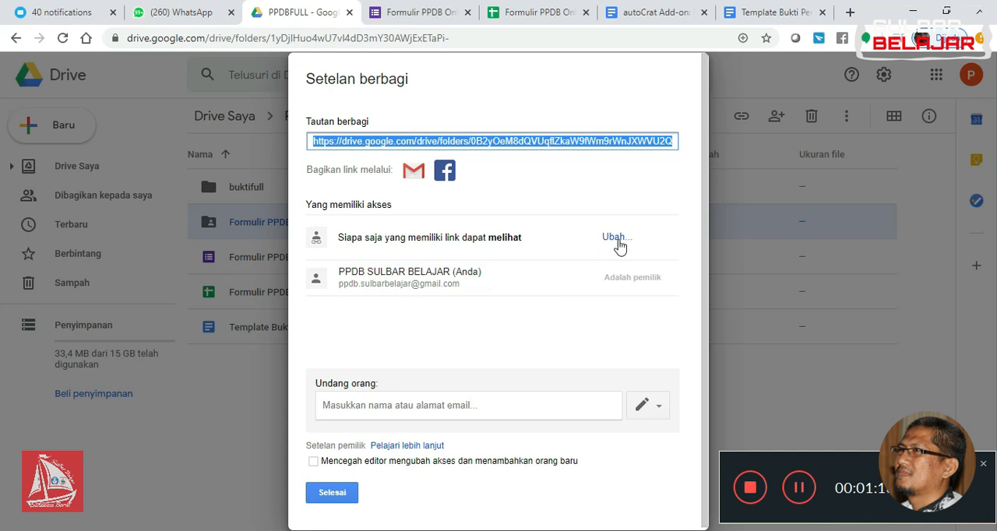
pyautogui.click(615, 239)
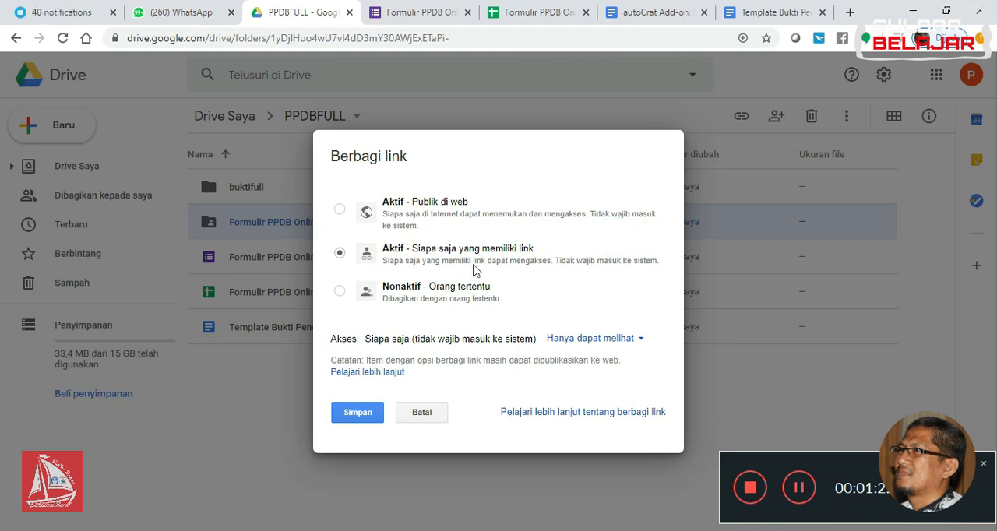
pyautogui.click(600, 339)
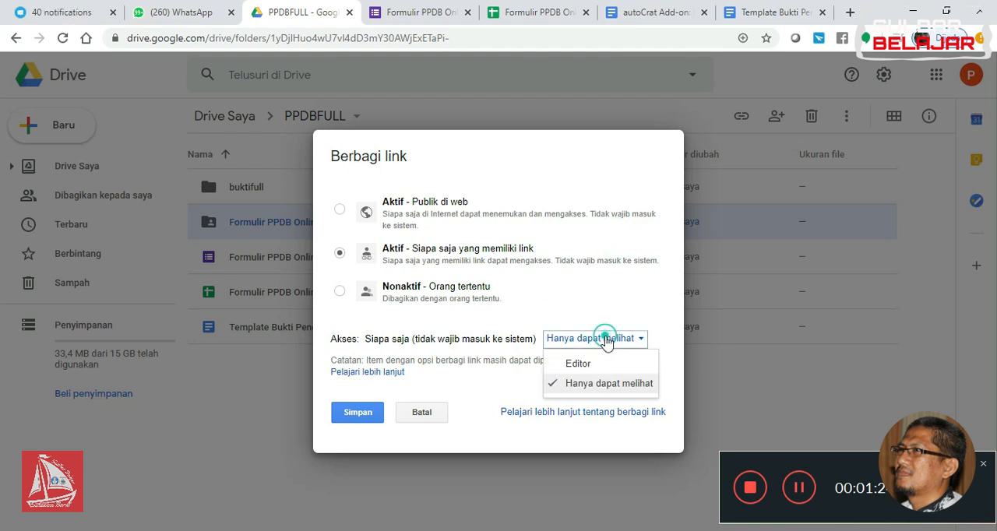
pyautogui.click(596, 363)
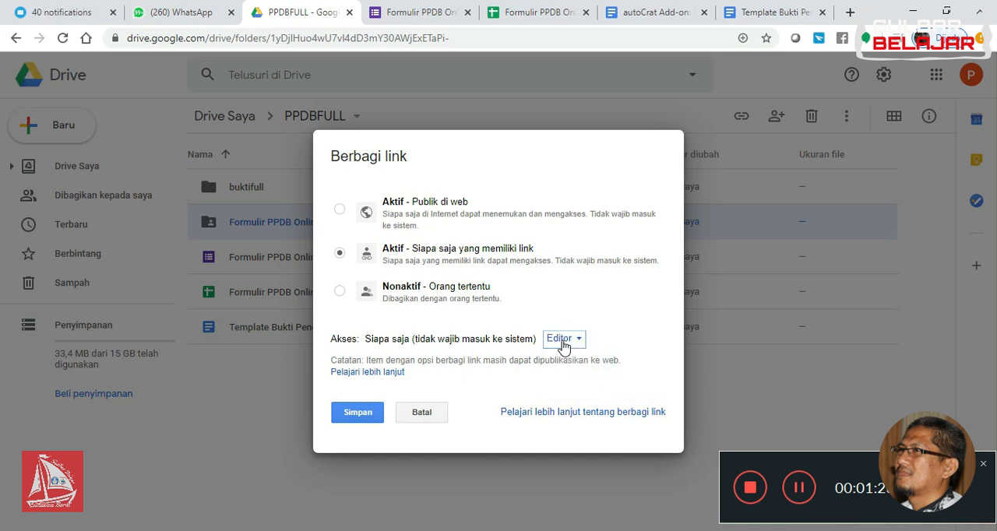
pyautogui.click(351, 415)
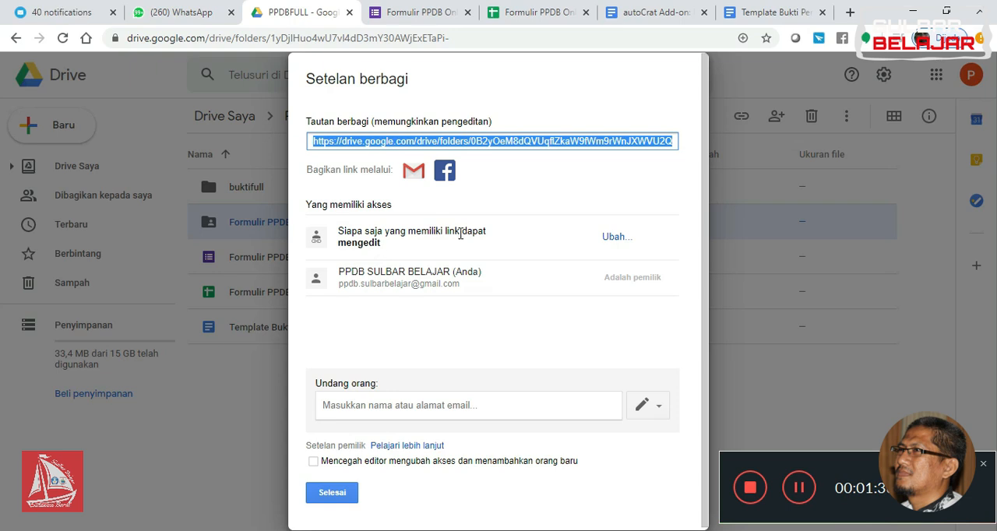
# - Close the sharing settings and examine the Formulir PPDB Online FULL (File responses) folder within PPDBFULL
pyautogui.click(333, 493)
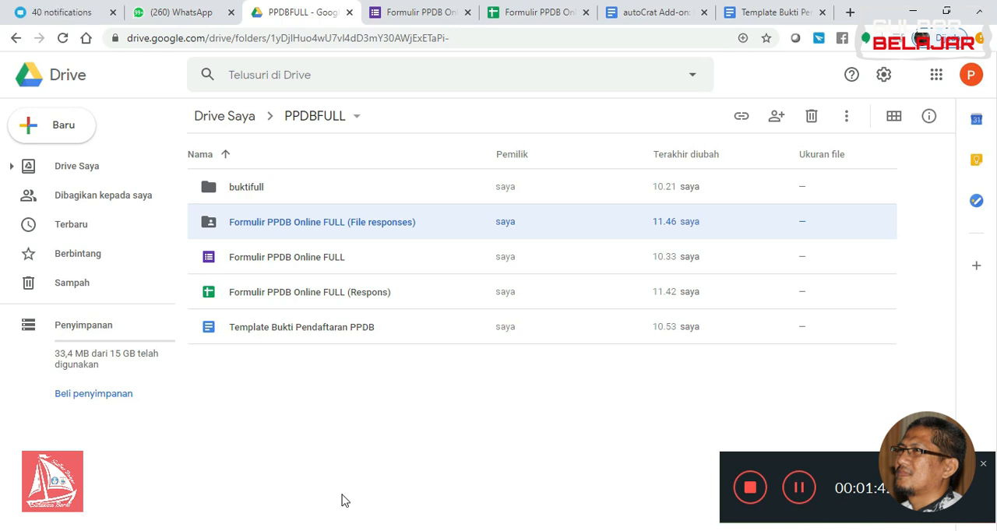
pyautogui.doubleClick(215, 228)
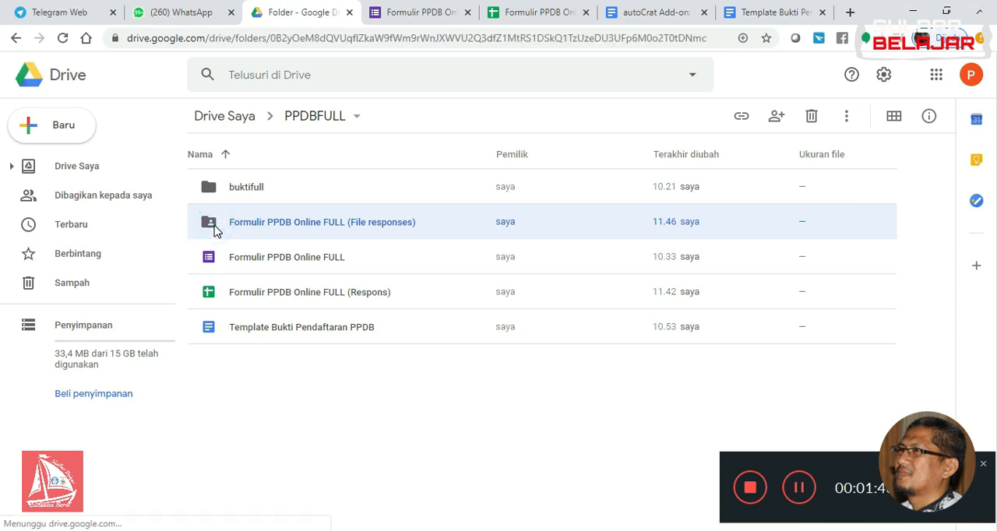
pyautogui.click(335, 123)
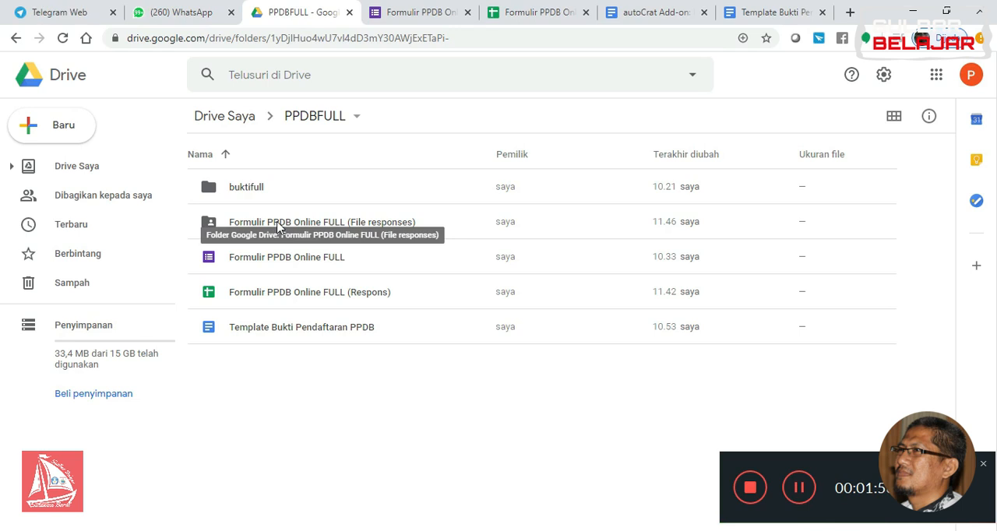
pyautogui.doubleClick(278, 223)
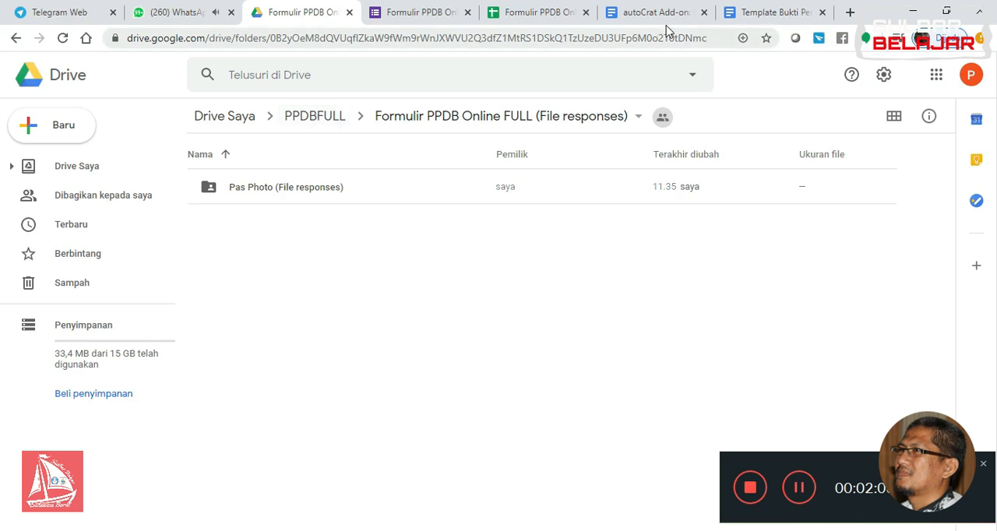
pyautogui.click(783, 13)
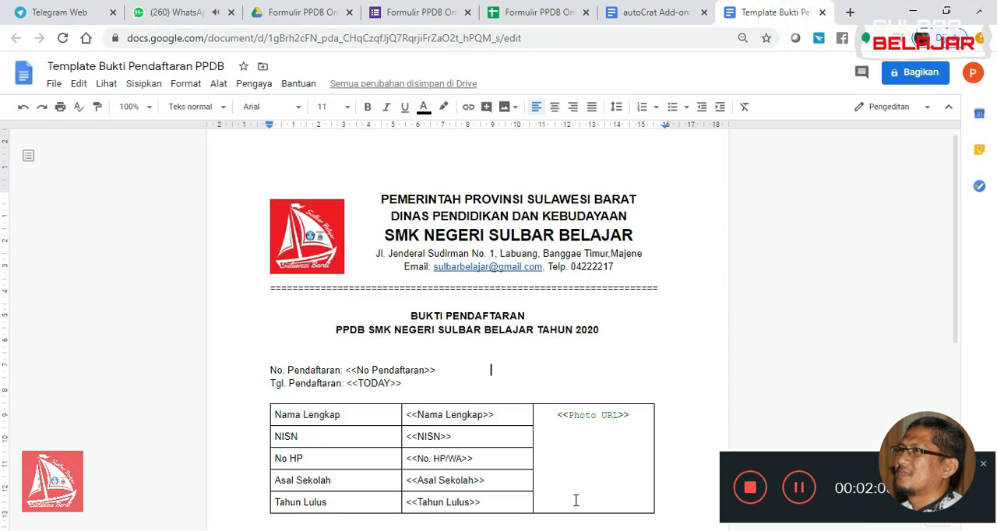
pyautogui.click(421, 16)
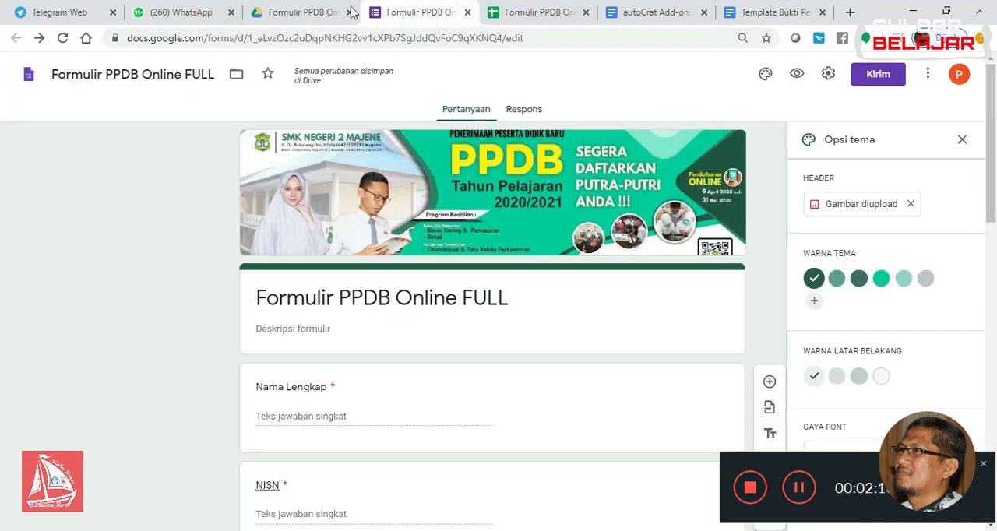
pyautogui.click(308, 13)
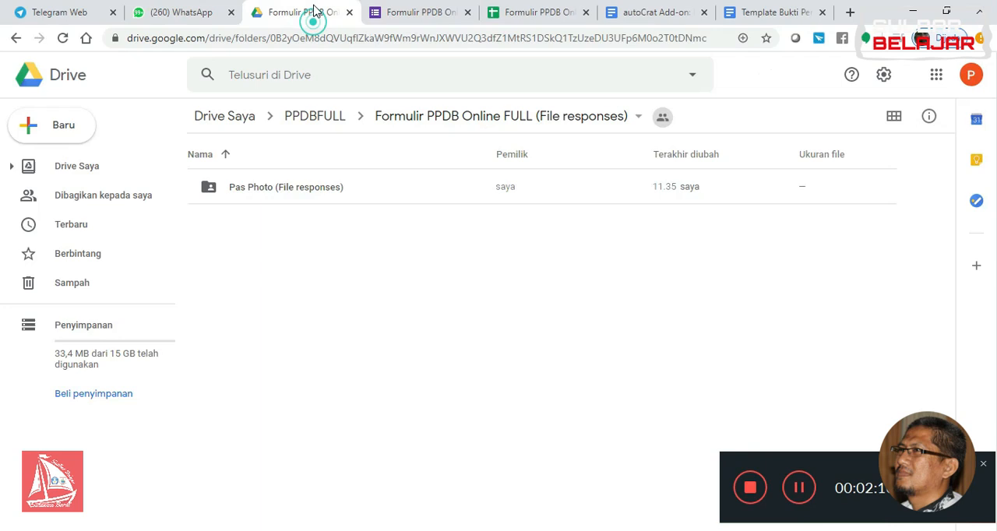
pyautogui.click(318, 119)
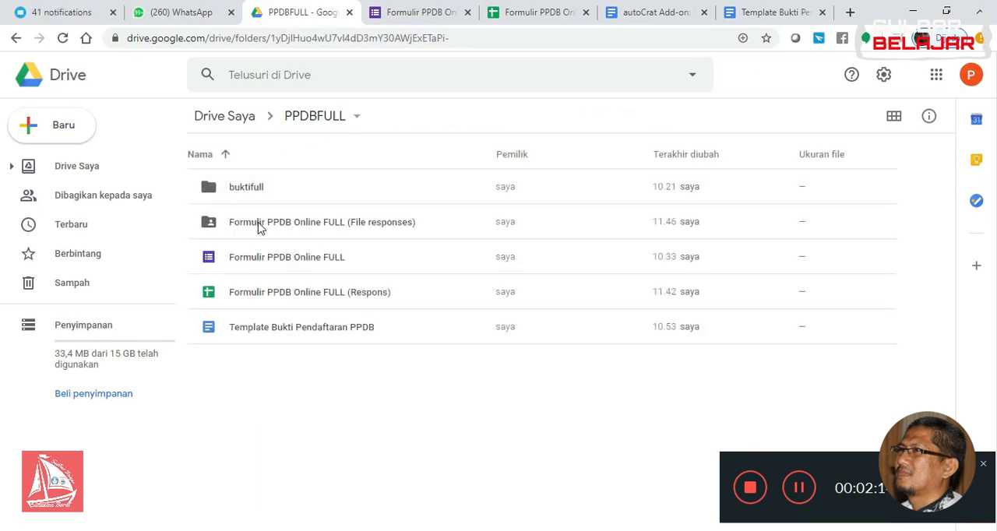
pyautogui.click(259, 226)
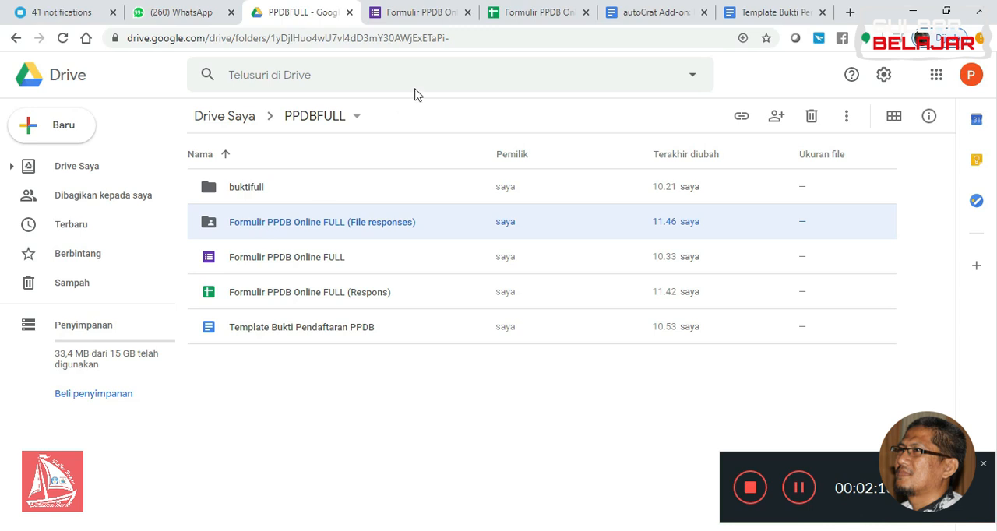
# - Open a preview of Formulir PPDB Online FULL and enter the applicant's full name and NISN
pyautogui.click(435, 17)
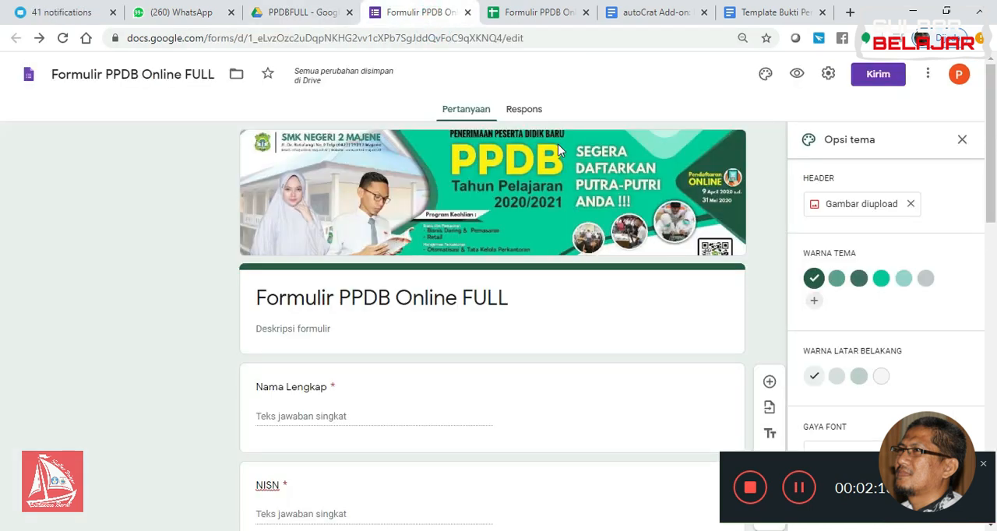
pyautogui.click(798, 76)
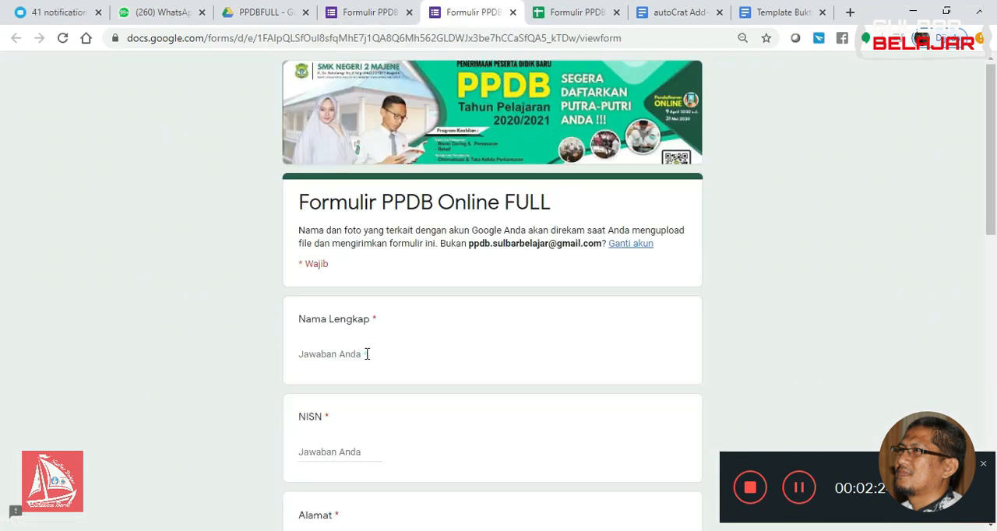
pyautogui.click(366, 353)
pyautogui.write('Abdullah')
pyautogui.write('9899000')
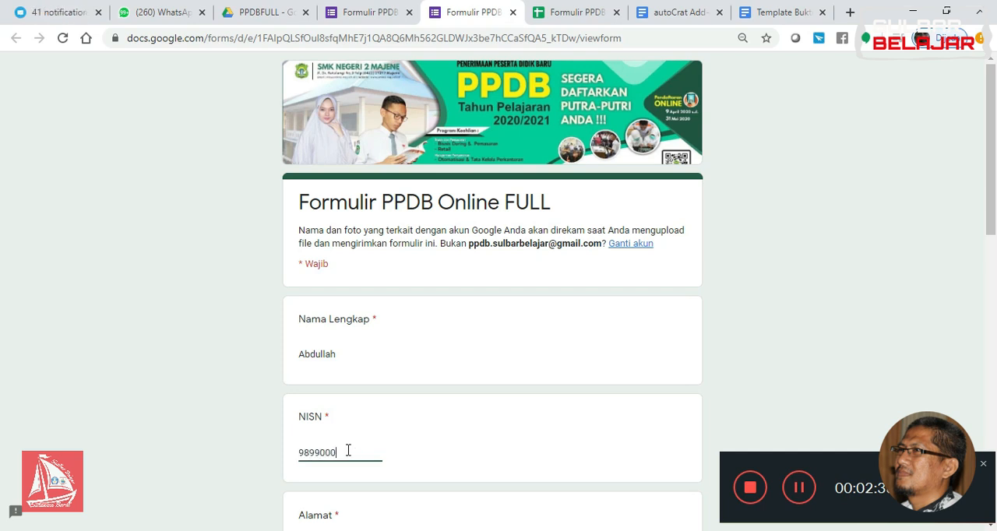
# - Fill in the Alamat field with the applicant's postal address
pyautogui.moveTo(991, 129); pyautogui.dragTo(988, 235)
pyautogui.click(358, 223)
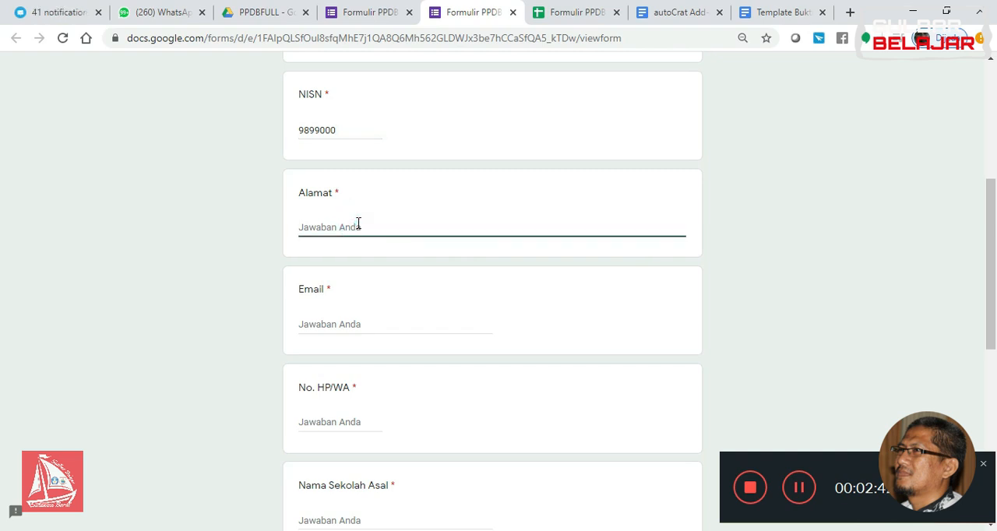
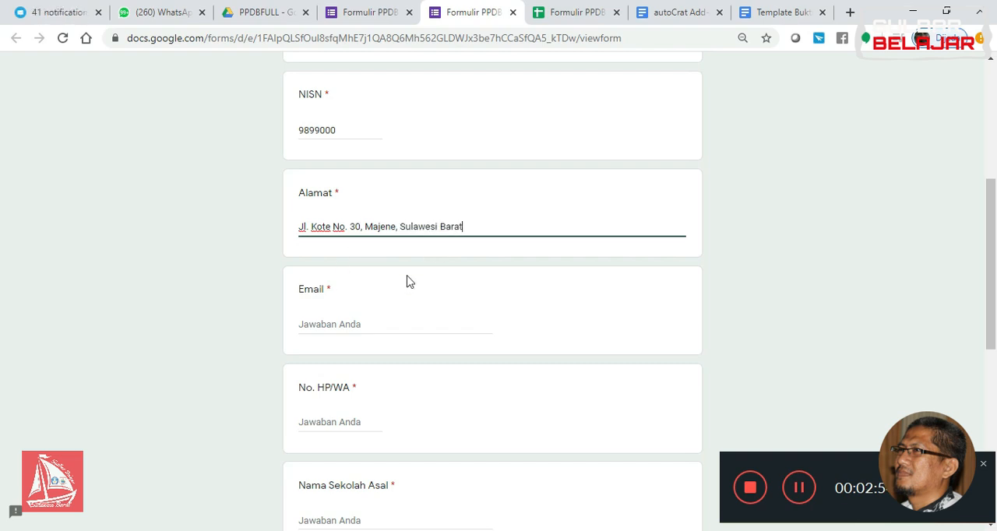
# - Enter the applicant's email address and mobile number in the Email and No. HP/WA fields
pyautogui.click(356, 320)
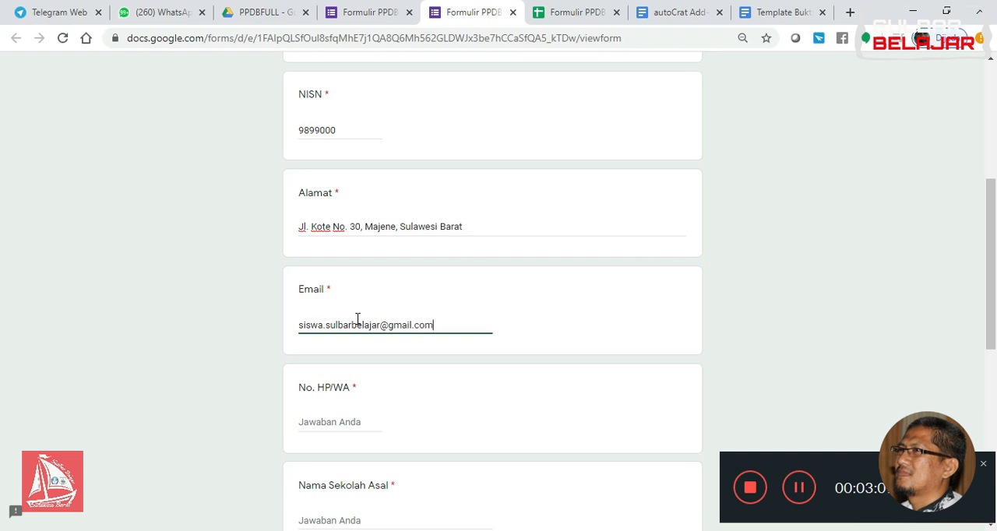
pyautogui.click(345, 422)
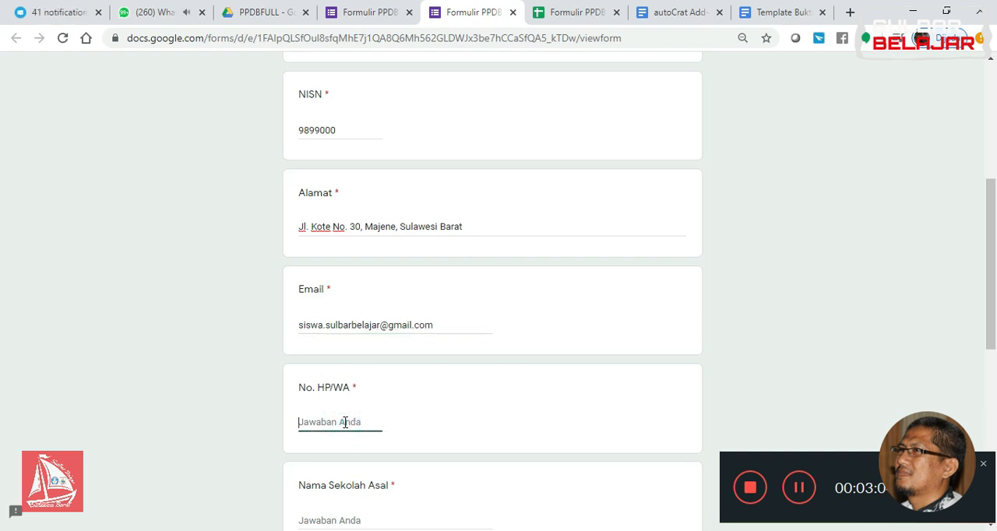
pyautogui.write('09000000000')
# - Enter SMPN 1 di Atas Angin as Nama Sekolah Asal and choose 2020 as Tahun Lulus
pyautogui.moveTo(990, 196); pyautogui.dragTo(988, 323)
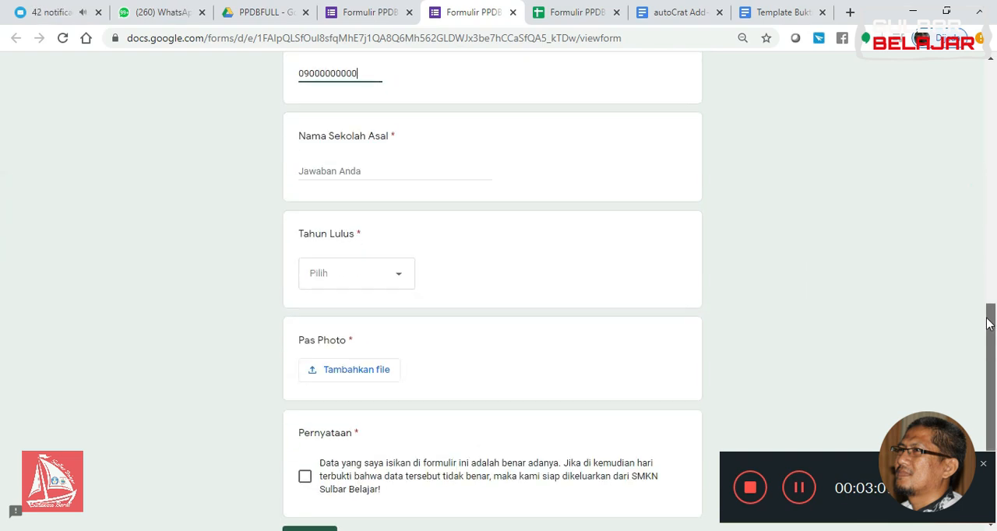
pyautogui.click(345, 172)
pyautogui.write('S')
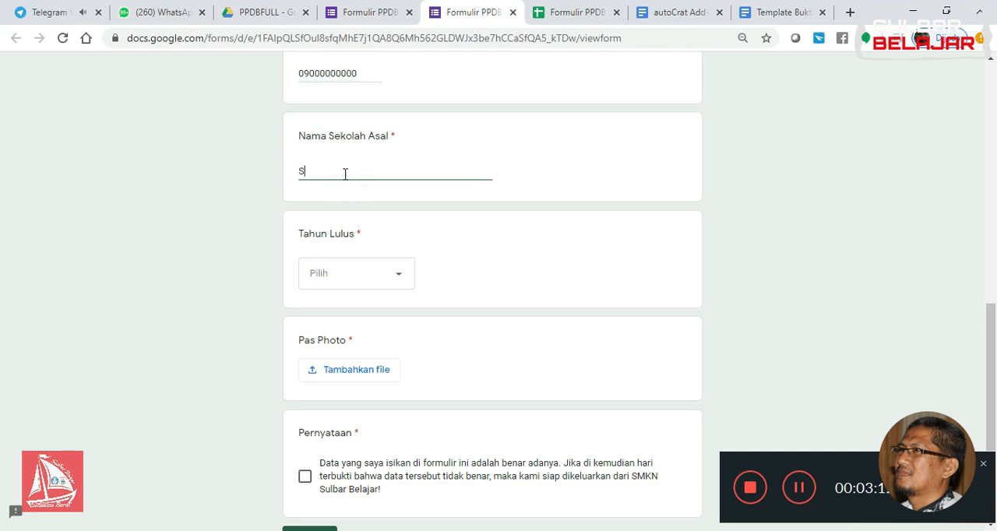
pyautogui.write('MPN 1 Dr')
pyautogui.press('BackSpace')
pyautogui.write('i Atas Angin')
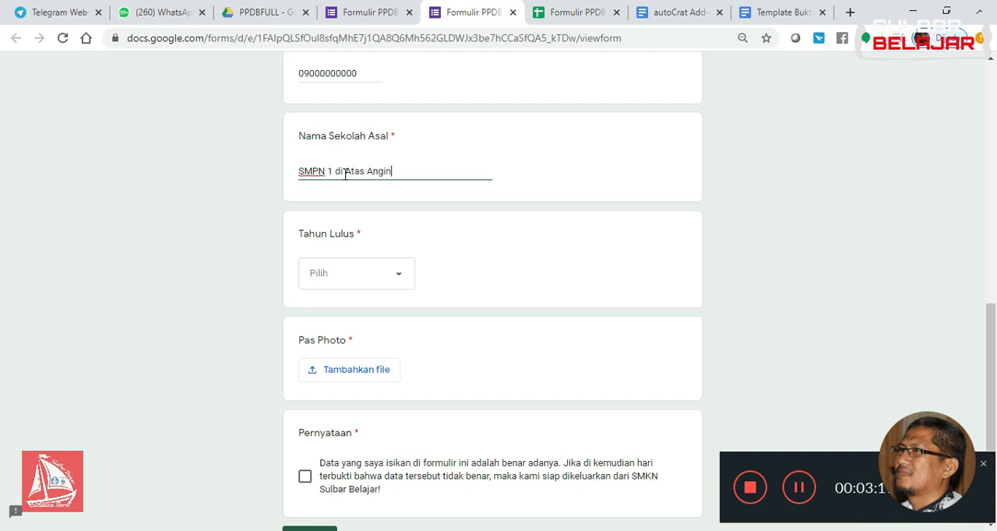
pyautogui.click(378, 279)
pyautogui.click(360, 321)
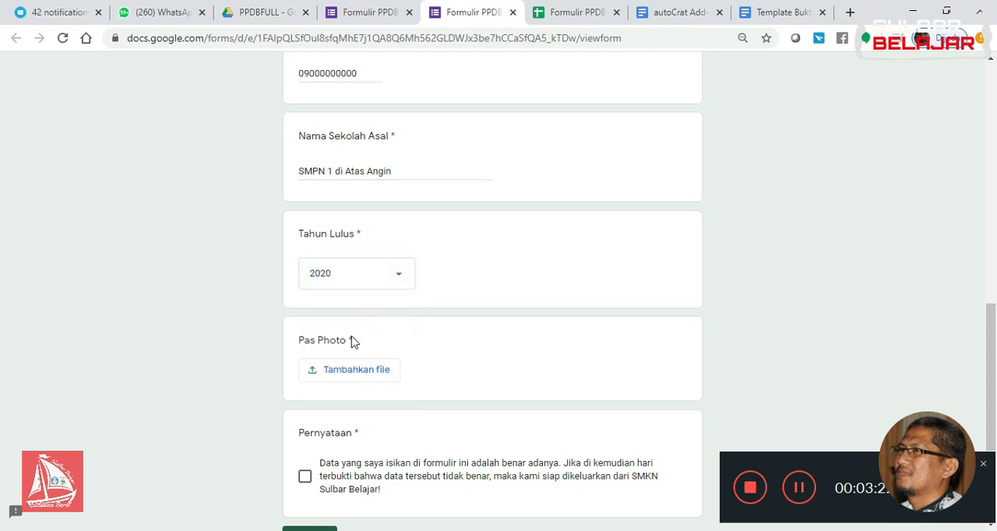
# - Upload kepsek.jpg from the Downloads folder as the Pas Photo answer
pyautogui.click(352, 374)
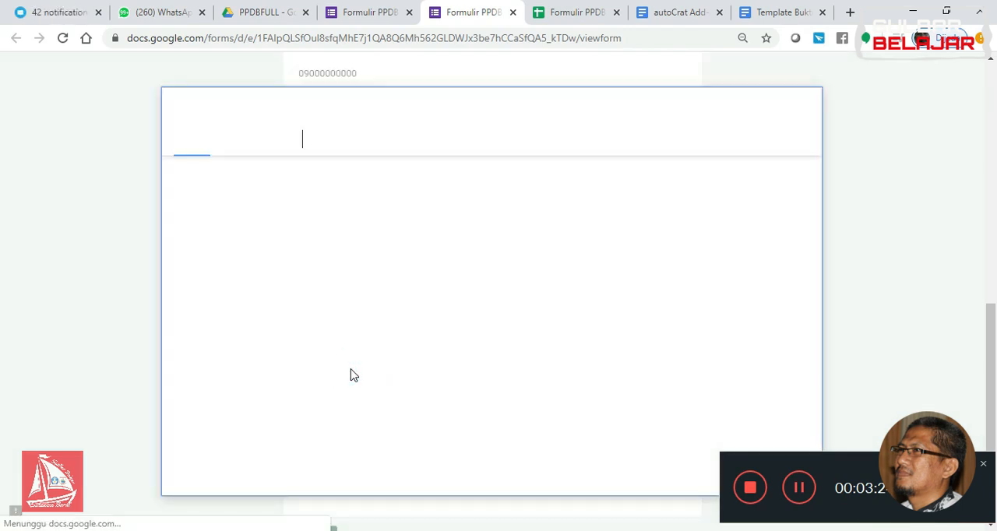
pyautogui.click(484, 312)
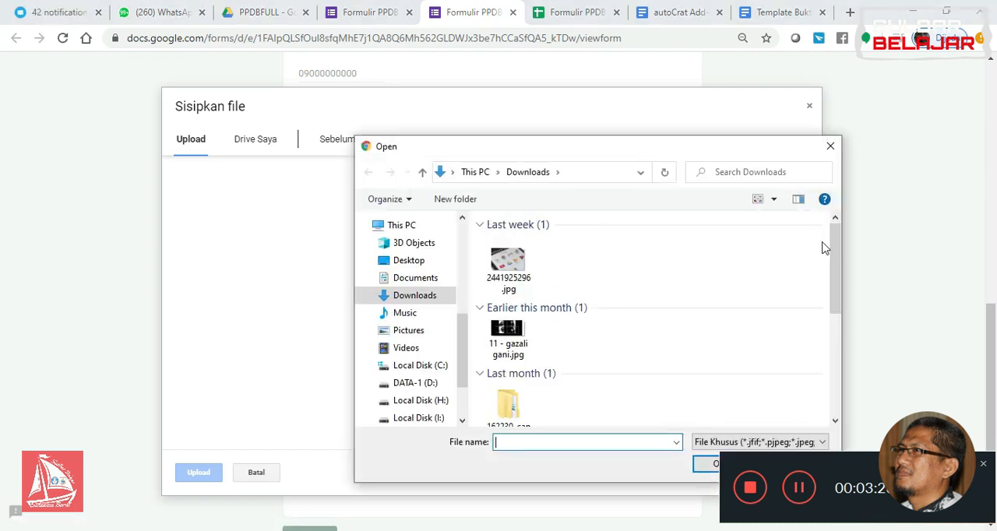
pyautogui.moveTo(837, 239); pyautogui.dragTo(838, 244)
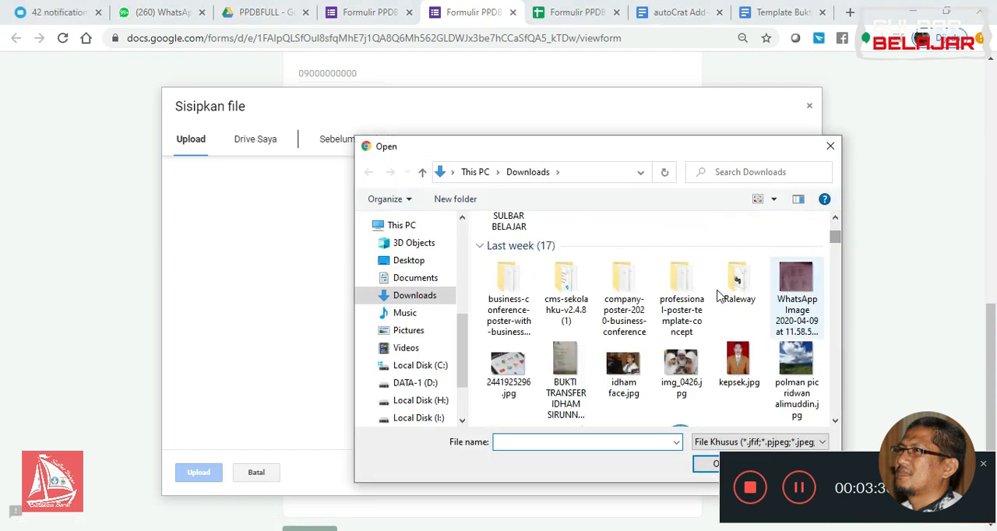
pyautogui.click(744, 370)
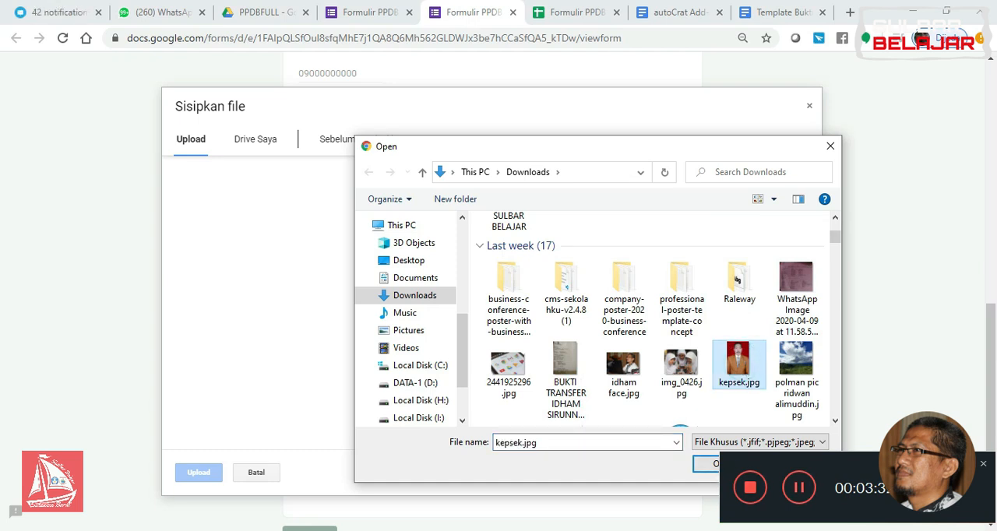
pyautogui.click(724, 464)
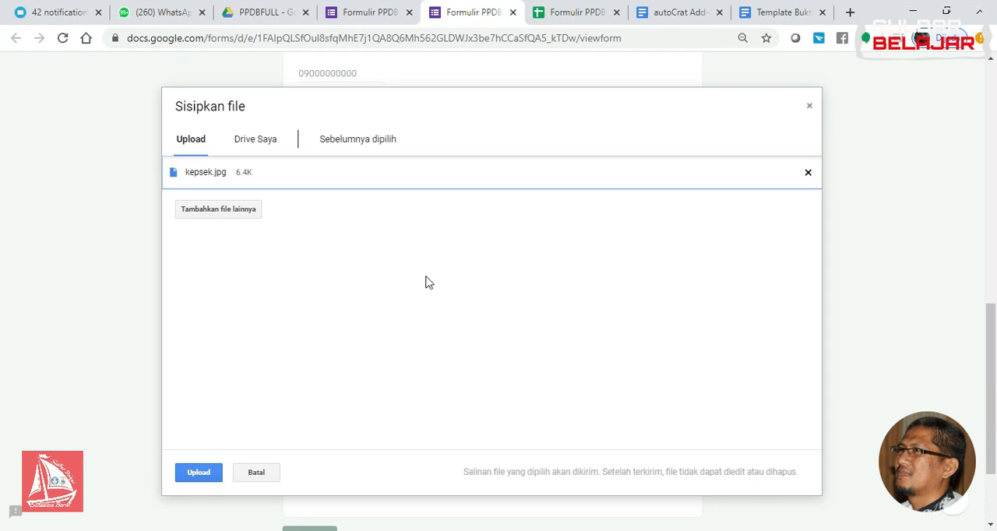
pyautogui.click(199, 474)
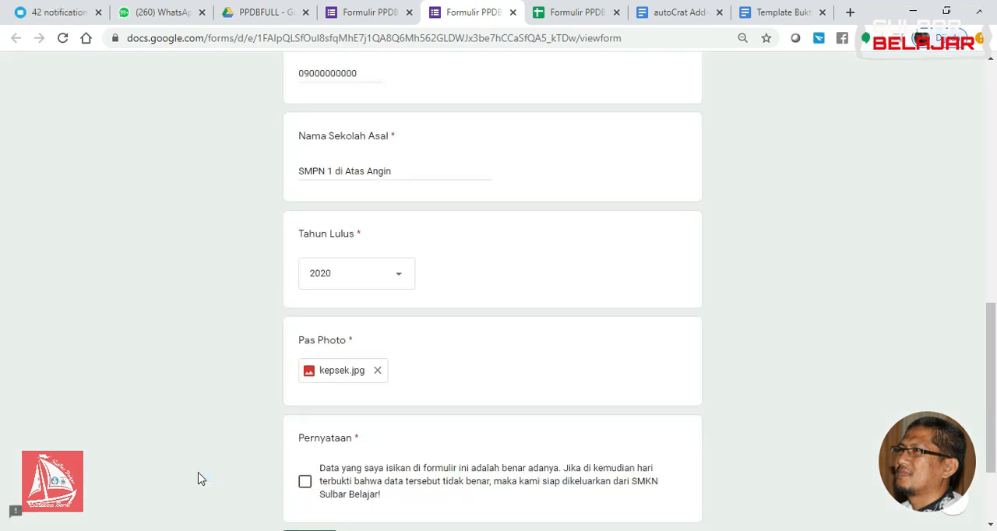
# - Accept the Pernyataan declaration and submit the test registration
pyautogui.moveTo(992, 366); pyautogui.dragTo(994, 388)
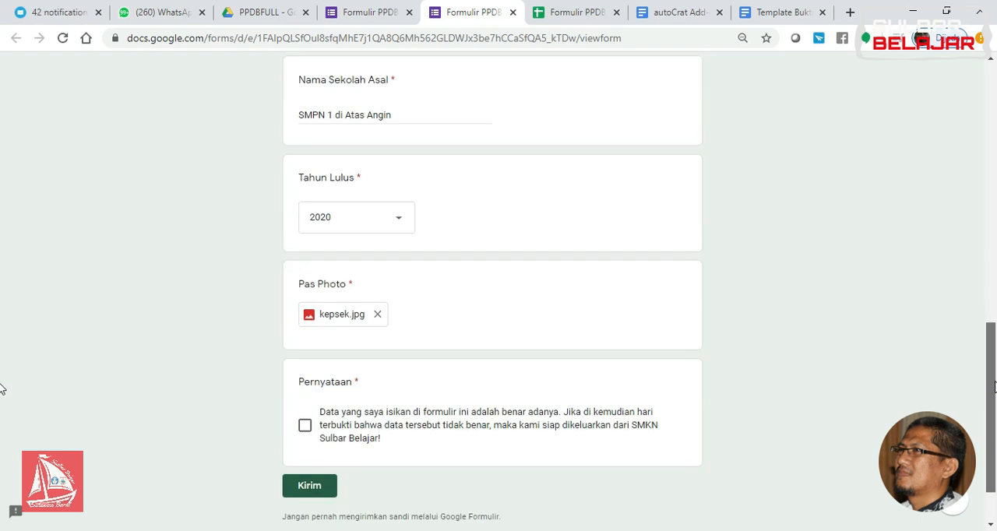
pyautogui.click(305, 431)
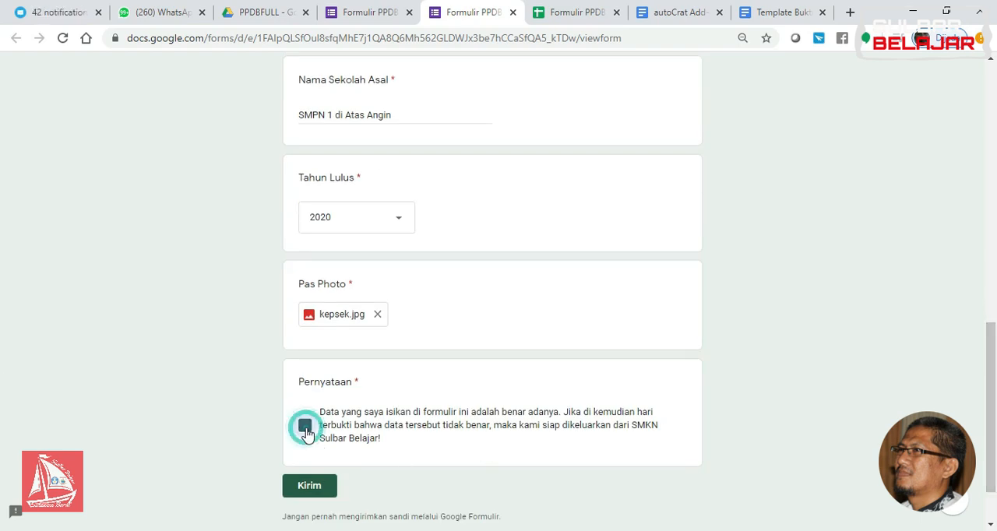
pyautogui.click(311, 486)
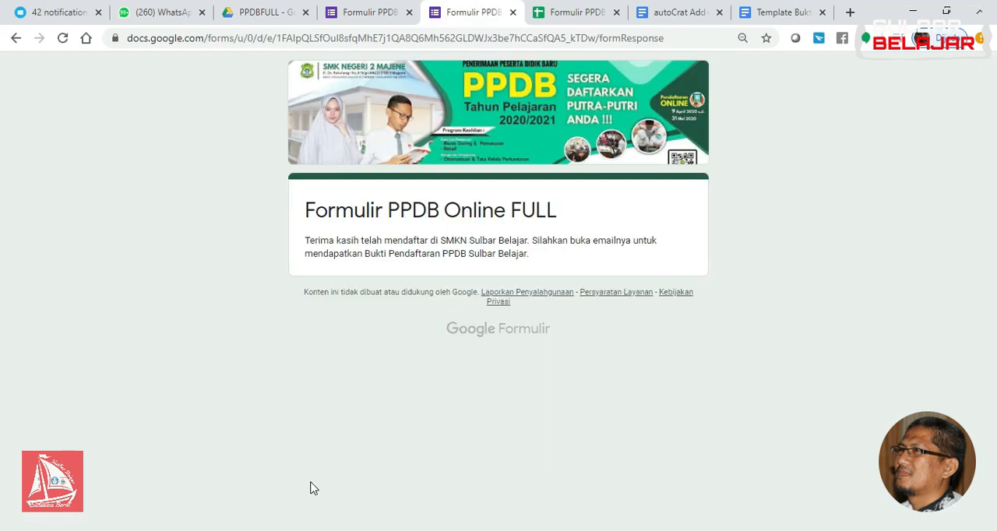
# - Examine the new entry in the Formulir PPDB Online FULL (Respons) sheet, including the Tgl Pendaftaran and No Pendaftaran header formulas
pyautogui.click(574, 14)
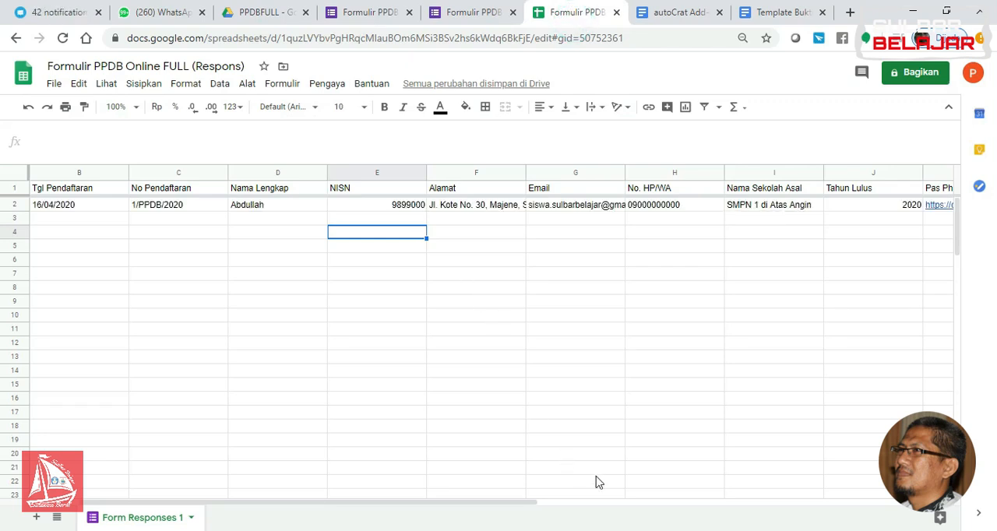
pyautogui.moveTo(502, 507); pyautogui.dragTo(392, 513)
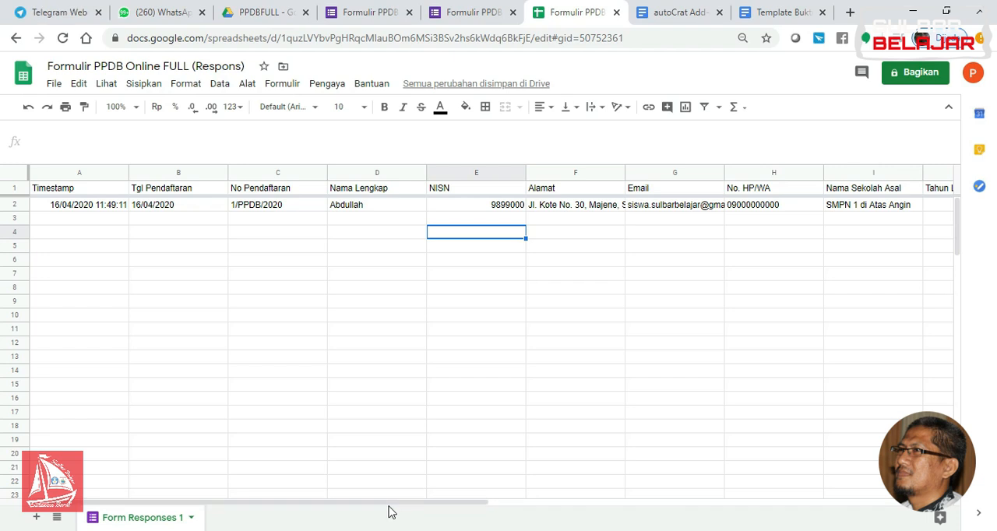
pyautogui.click(179, 190)
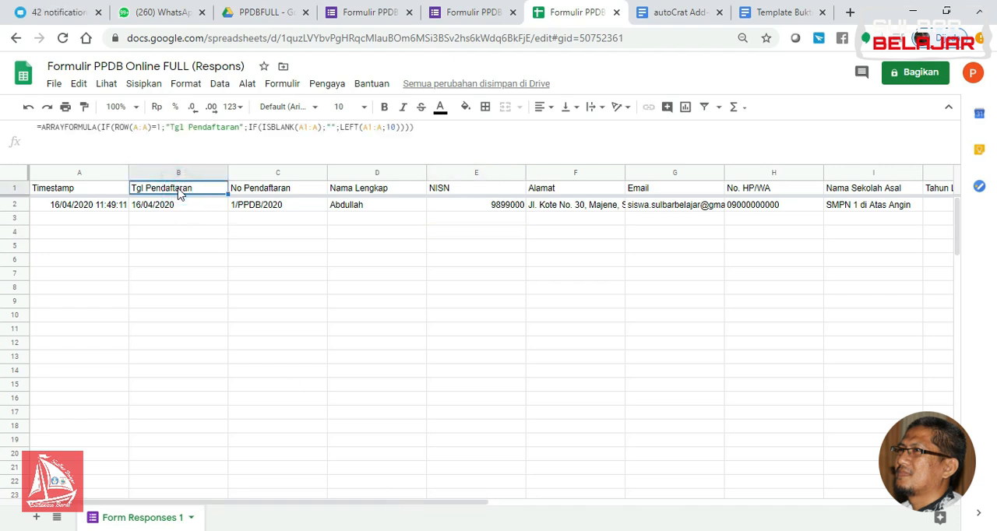
pyautogui.click(178, 207)
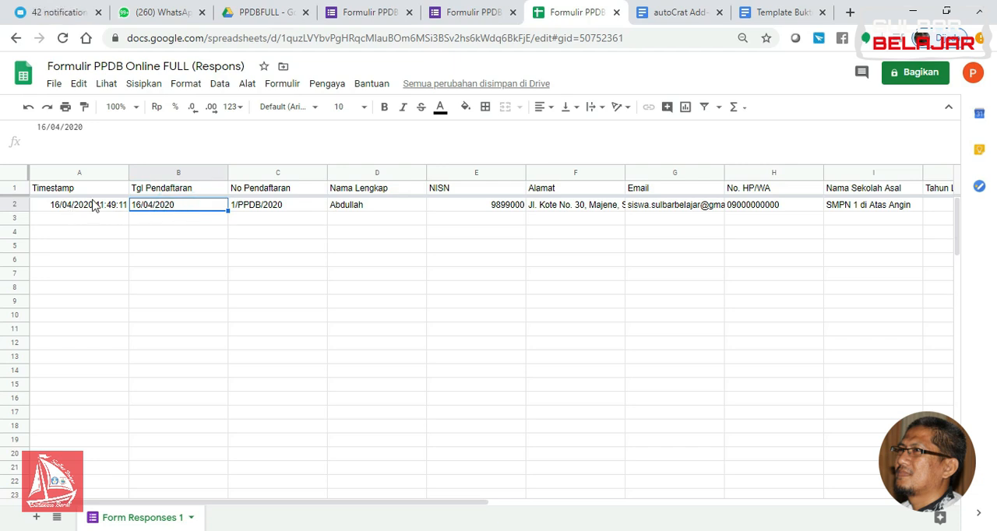
pyautogui.click(150, 195)
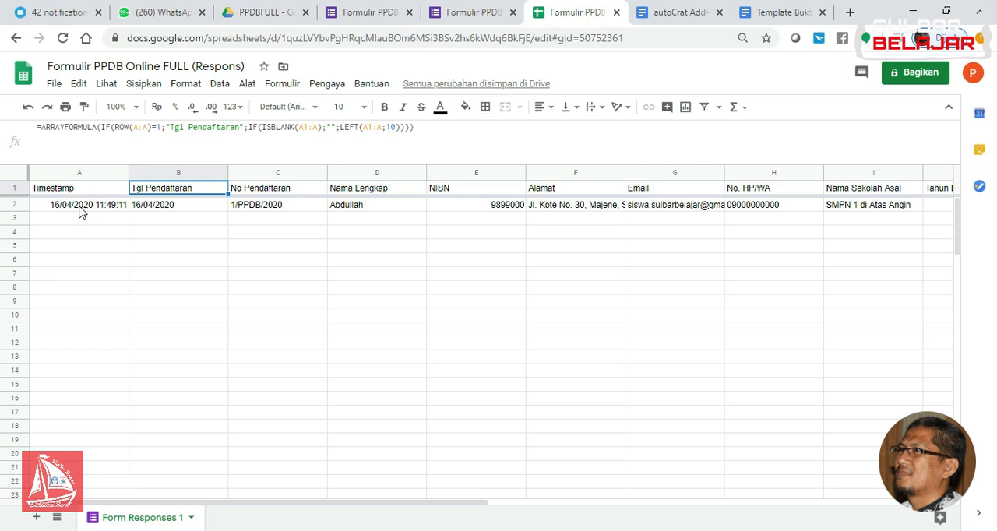
pyautogui.click(164, 210)
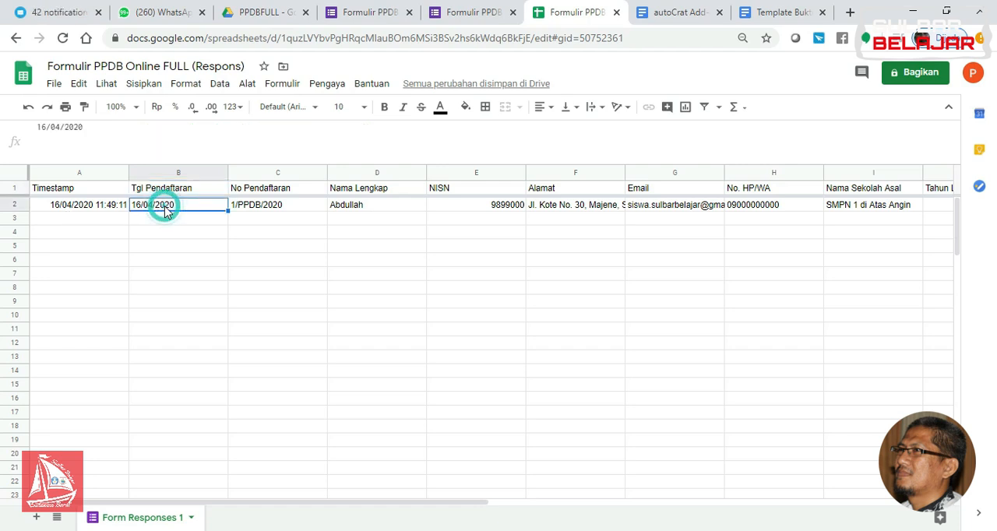
pyautogui.click(271, 206)
pyautogui.click(276, 192)
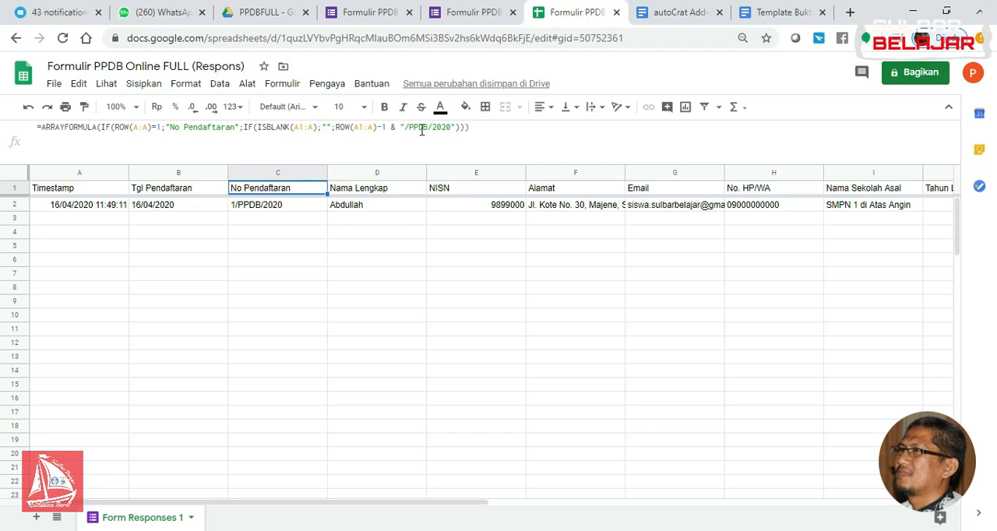
# - Examine the No Pendaftaran and Photo URL header formulas and compare them with the tags in the Template Bukti Pendaftaran PPDB document
pyautogui.click(393, 127)
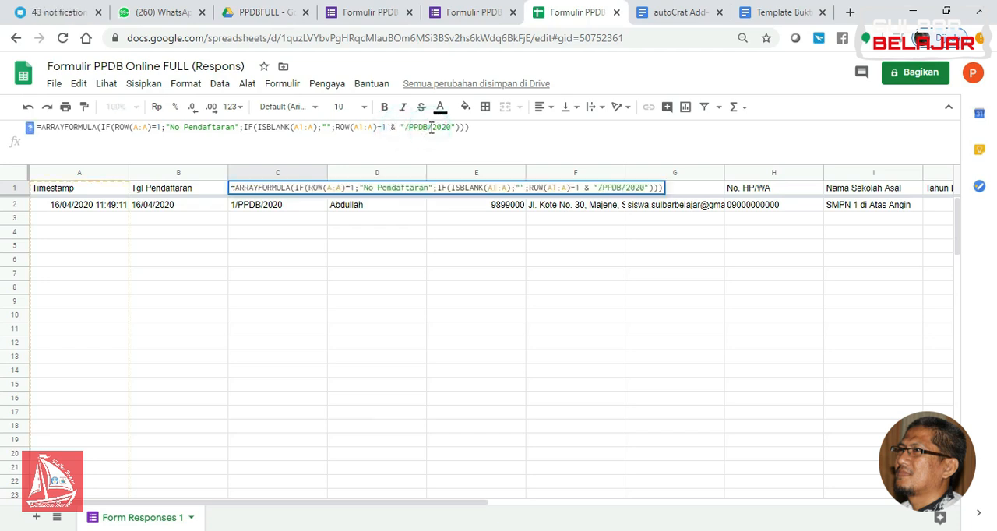
pyautogui.press('Return')
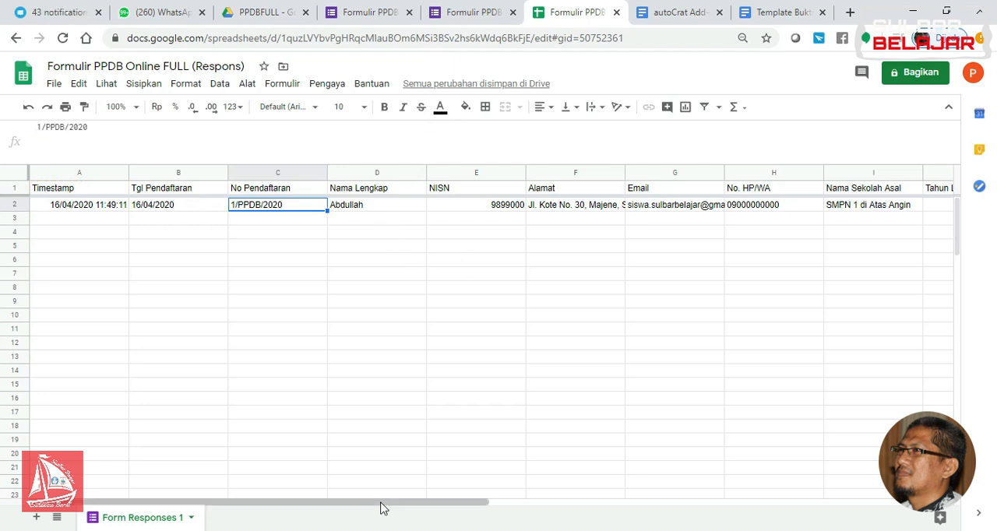
pyautogui.hscroll(5, 427, 524)
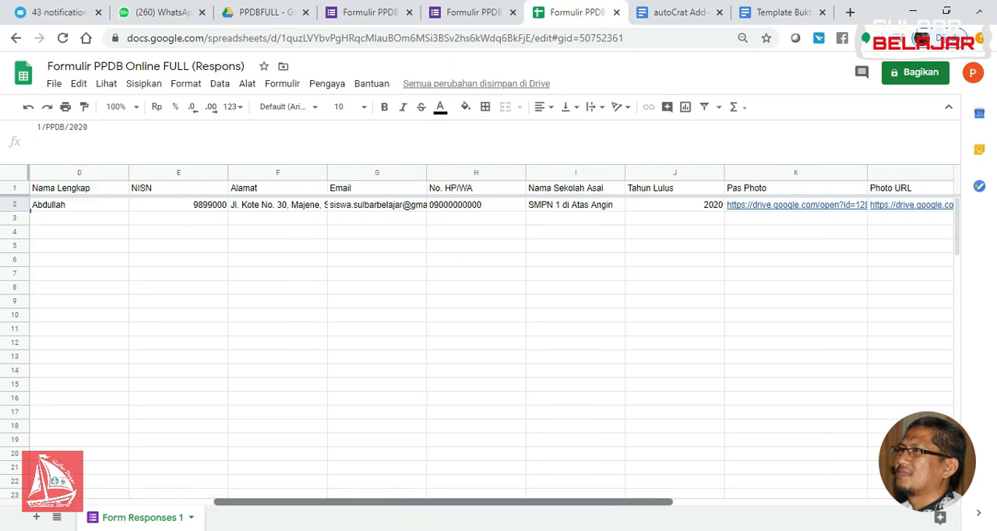
pyautogui.hscroll(1, 427, 503)
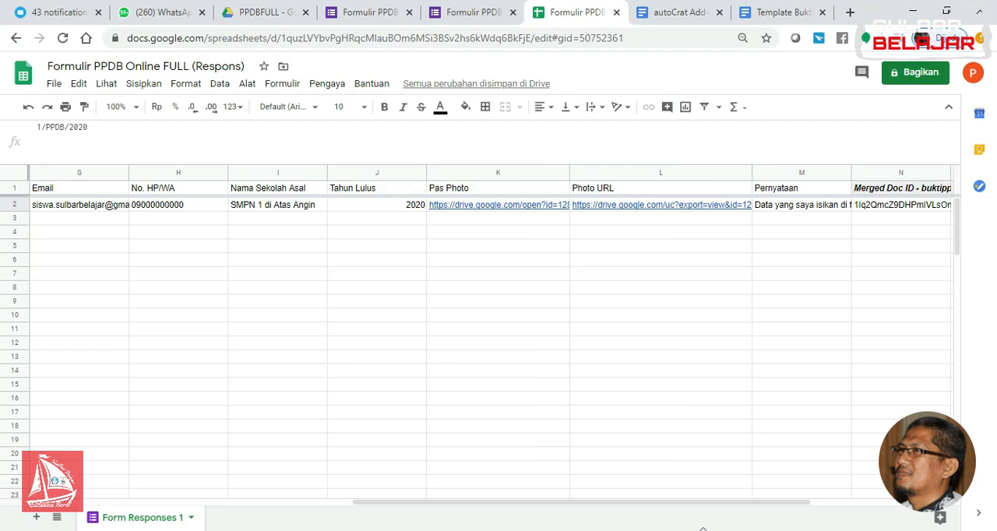
pyautogui.click(609, 192)
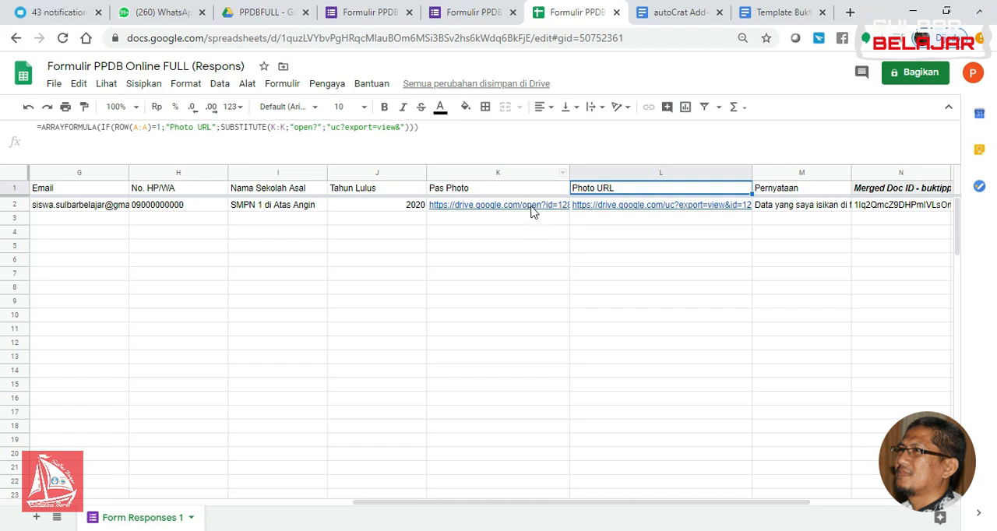
pyautogui.moveTo(532, 211)
pyautogui.click(771, 16)
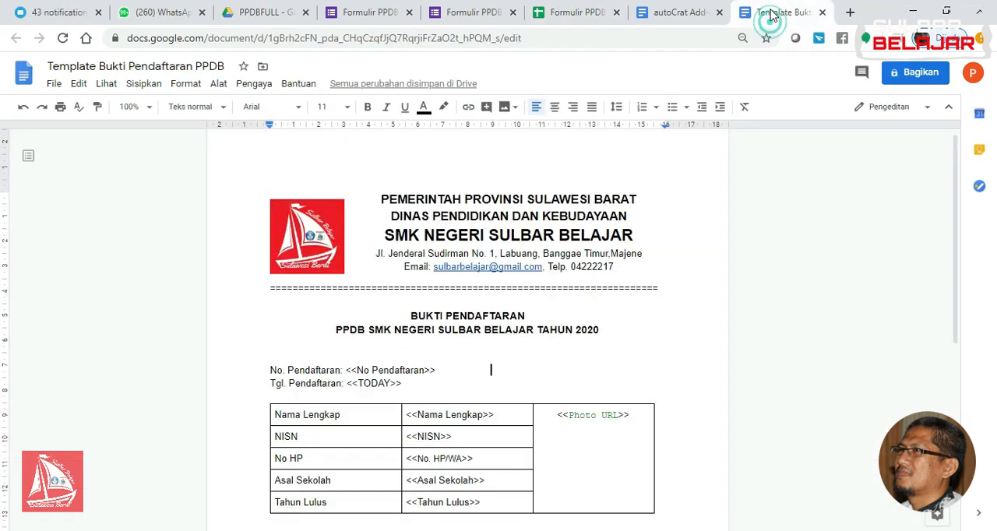
pyautogui.click(553, 16)
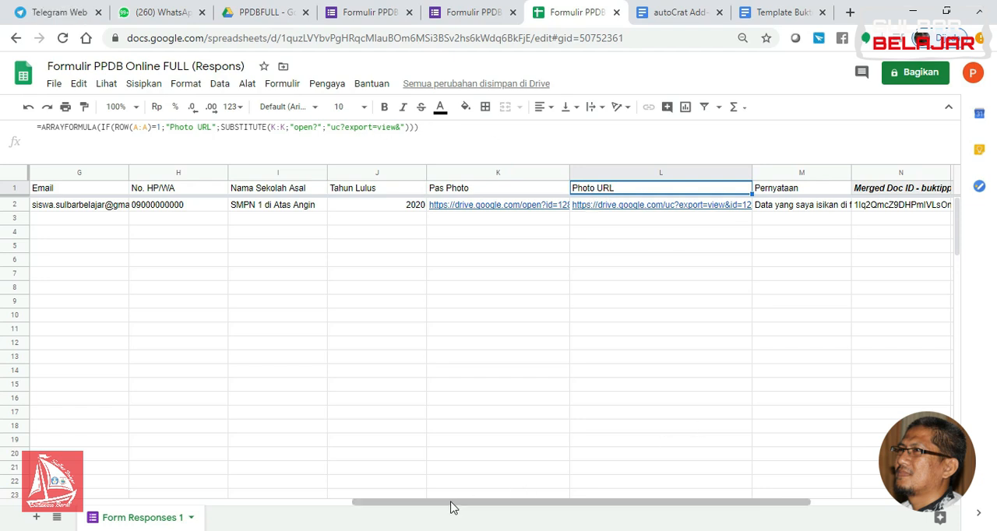
# - Check the test entry's Merged Doc ID and Document Merge Status, review its merged PDF proof through the document link, and close the PDF
pyautogui.moveTo(451, 503); pyautogui.dragTo(540, 529)
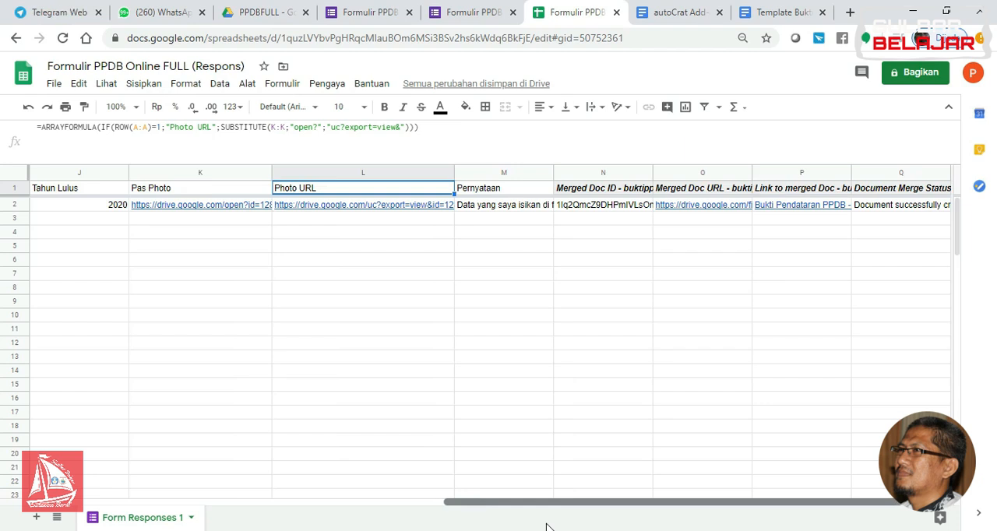
pyautogui.click(597, 207)
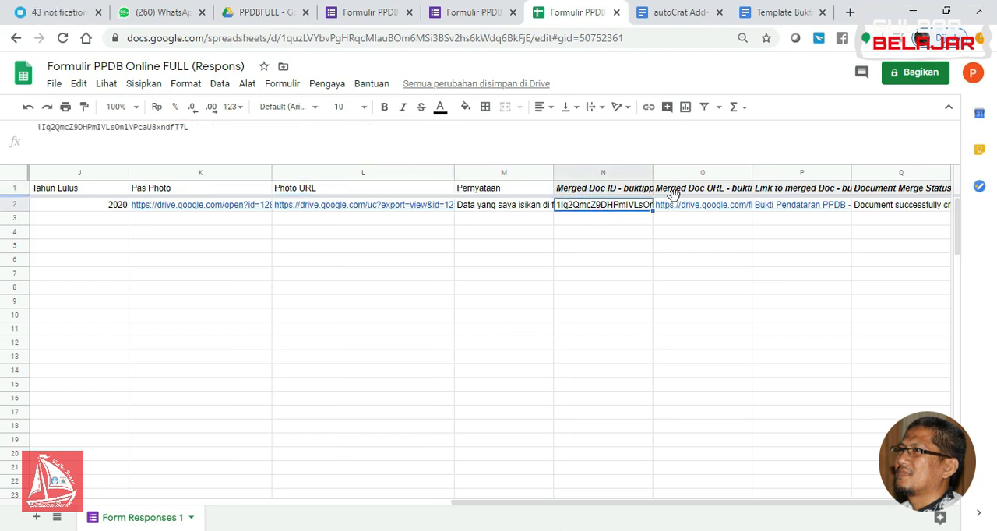
pyautogui.click(870, 209)
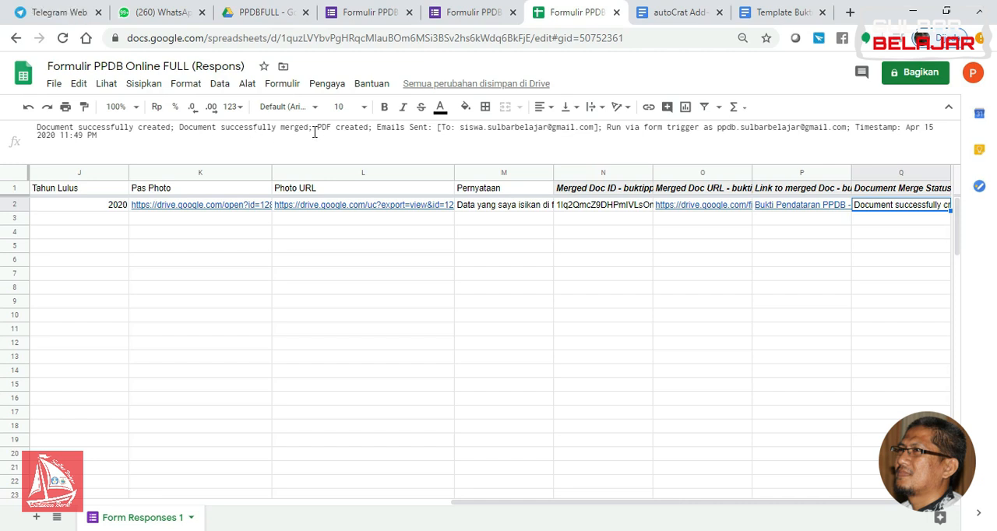
pyautogui.click(786, 233)
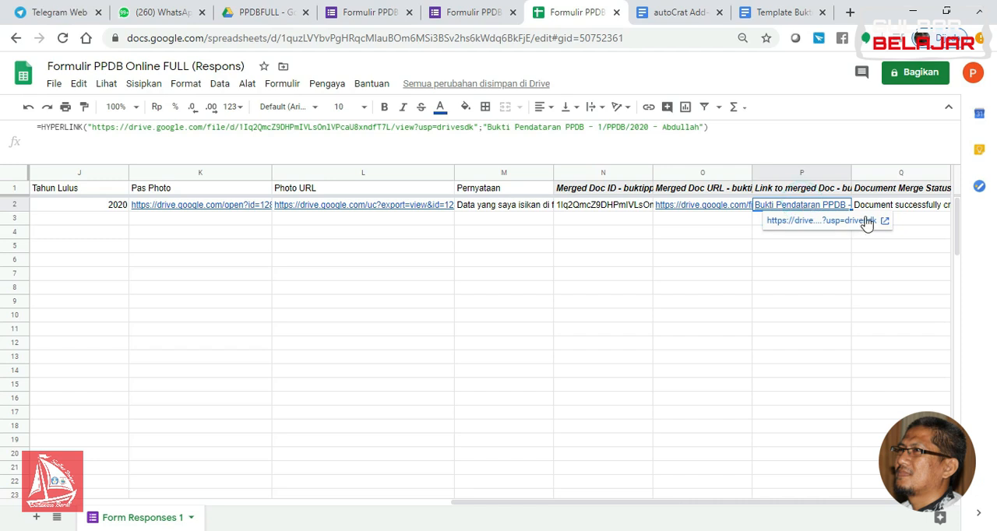
pyautogui.click(865, 221)
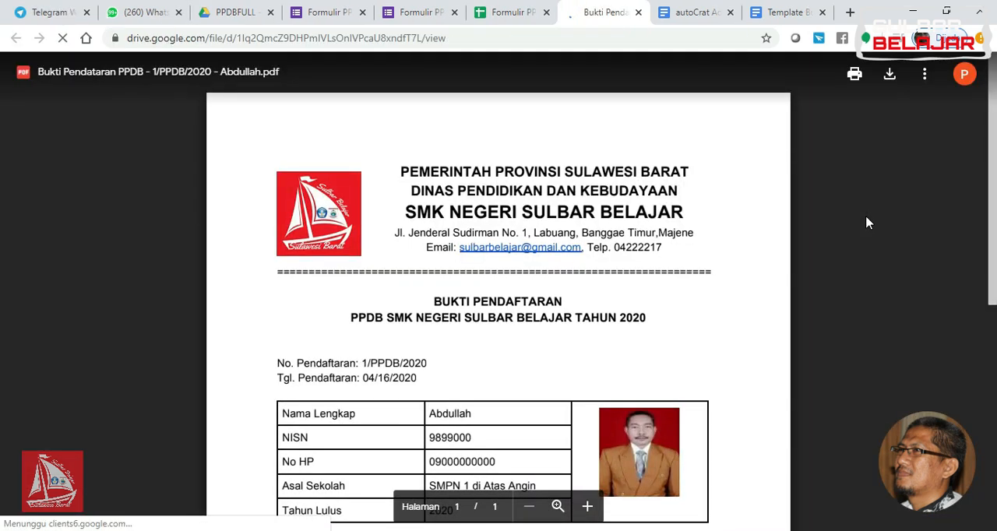
pyautogui.scroll(-1, 2, 206)
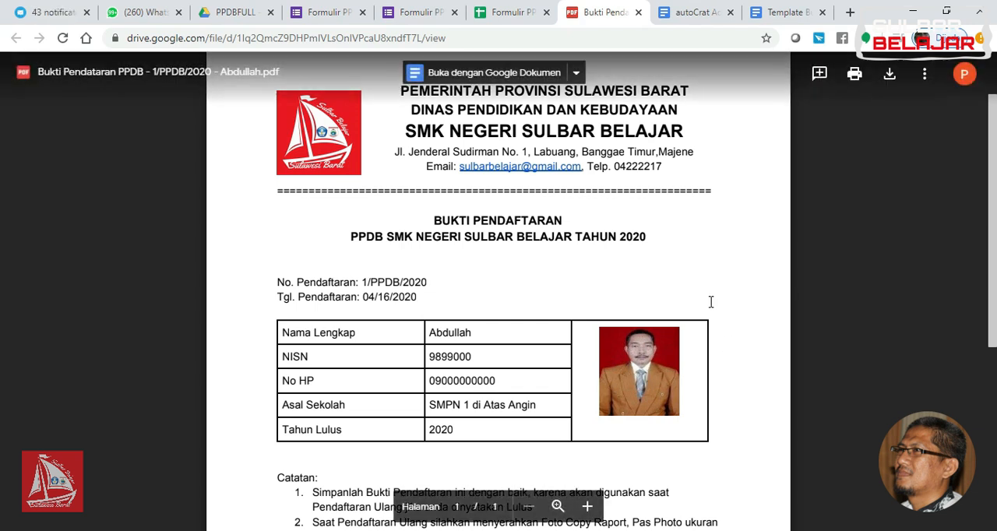
pyautogui.moveTo(994, 198); pyautogui.dragTo(996, 154)
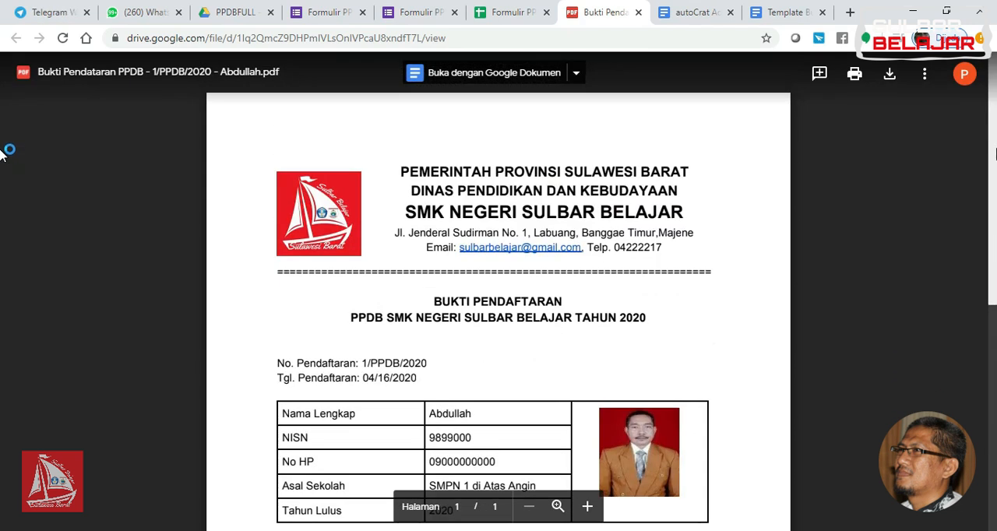
pyautogui.click(638, 13)
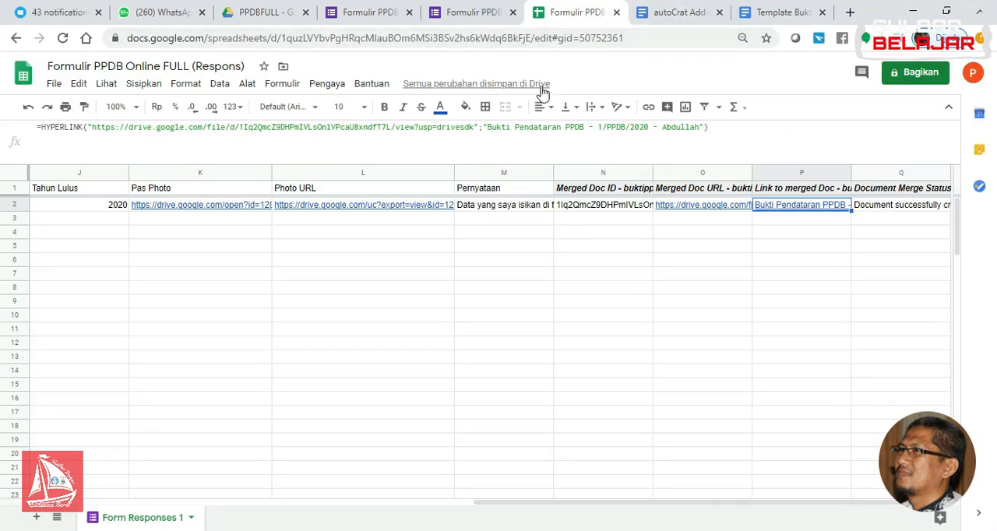
# - Replace the TODAY tag in the template's Tgl. Pendaftaran line with the Tgl Pendaftaran name copied from the response sheet's header formula
pyautogui.click(765, 17)
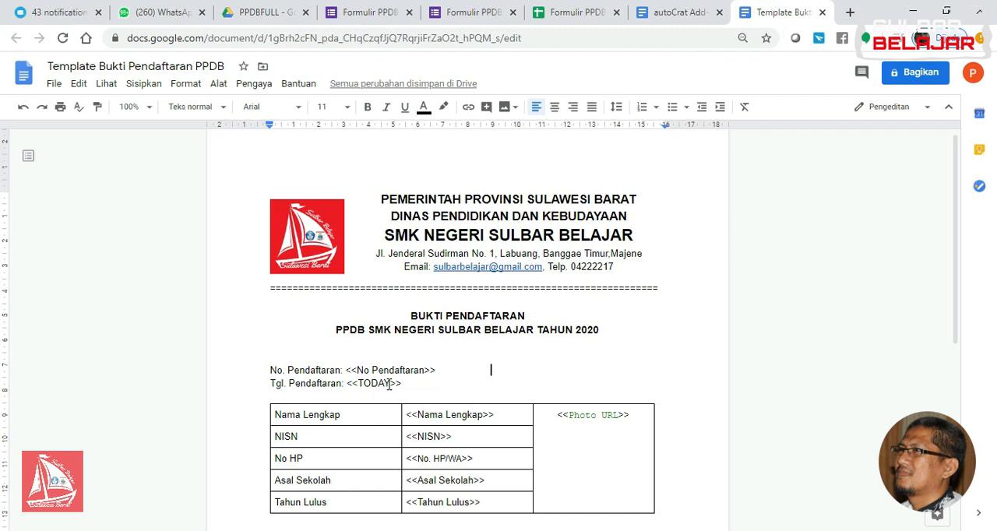
pyautogui.click(568, 17)
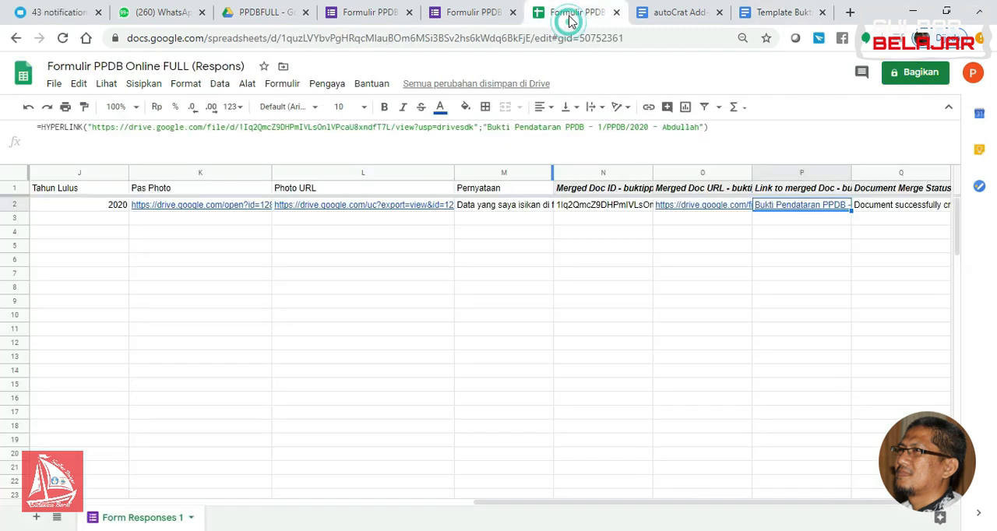
pyautogui.moveTo(543, 502); pyautogui.dragTo(101, 499)
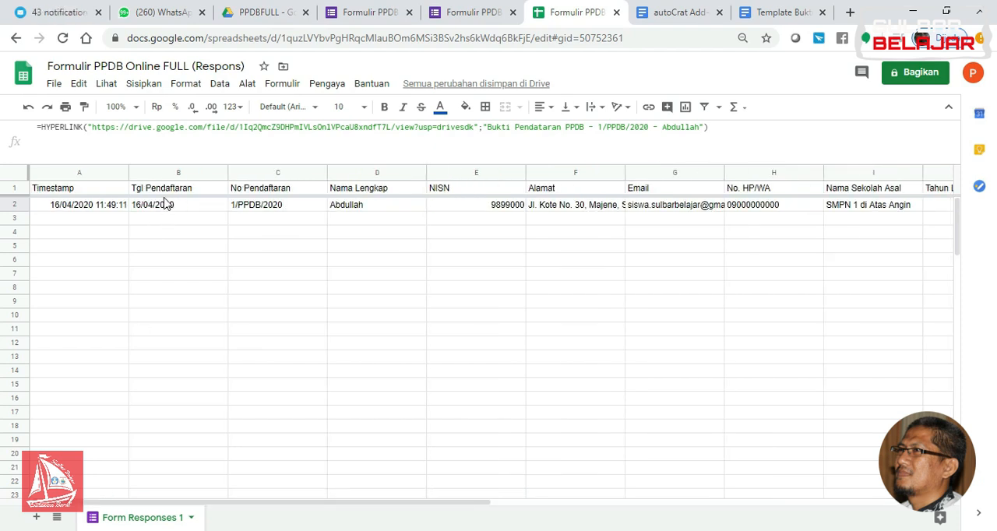
pyautogui.click(790, 12)
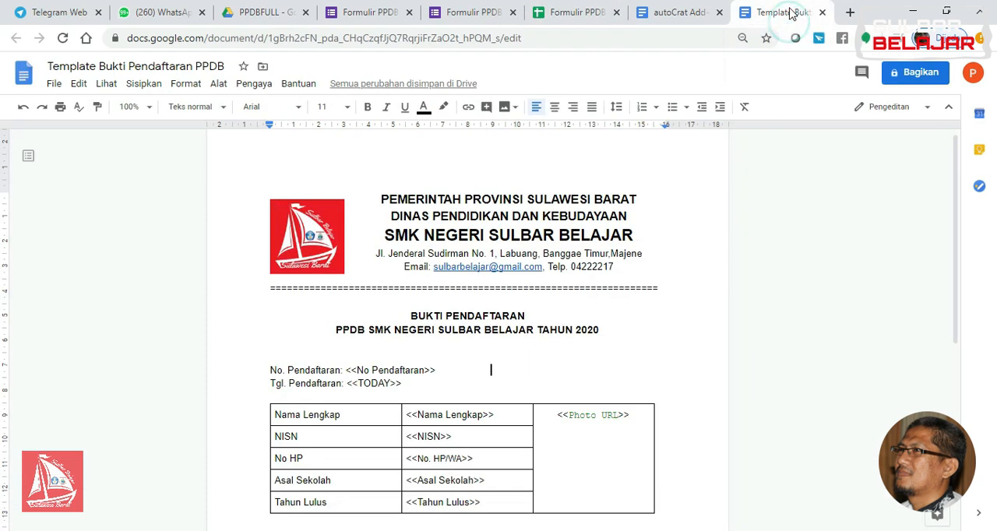
pyautogui.doubleClick(377, 384)
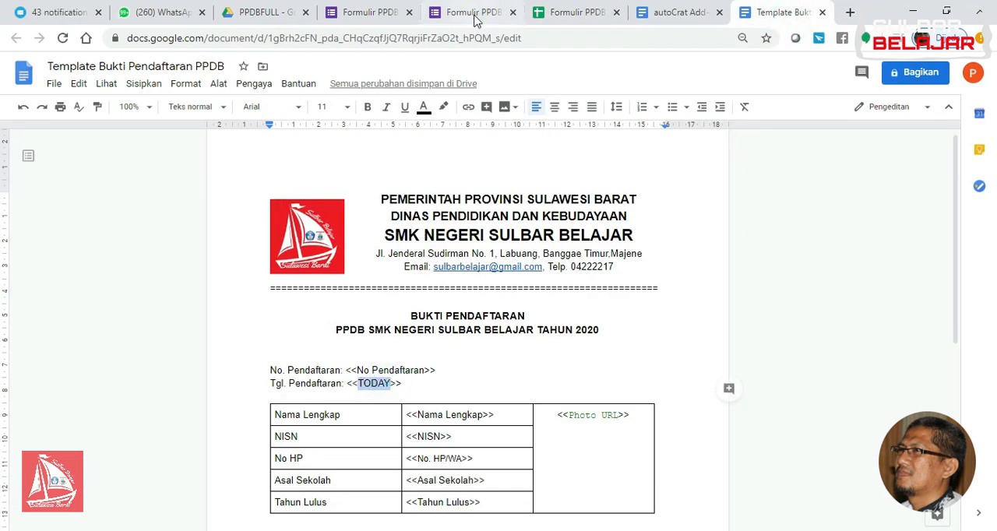
pyautogui.click(545, 14)
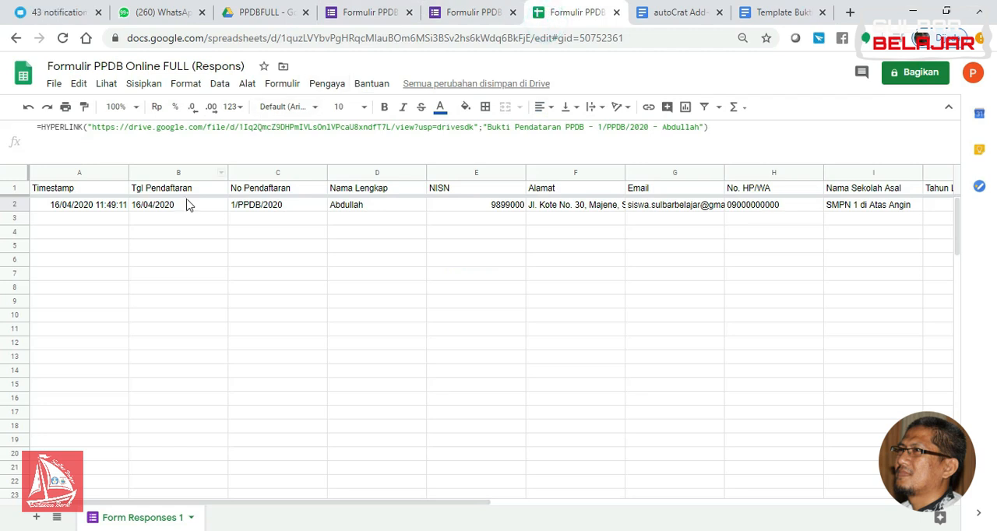
pyautogui.click(179, 193)
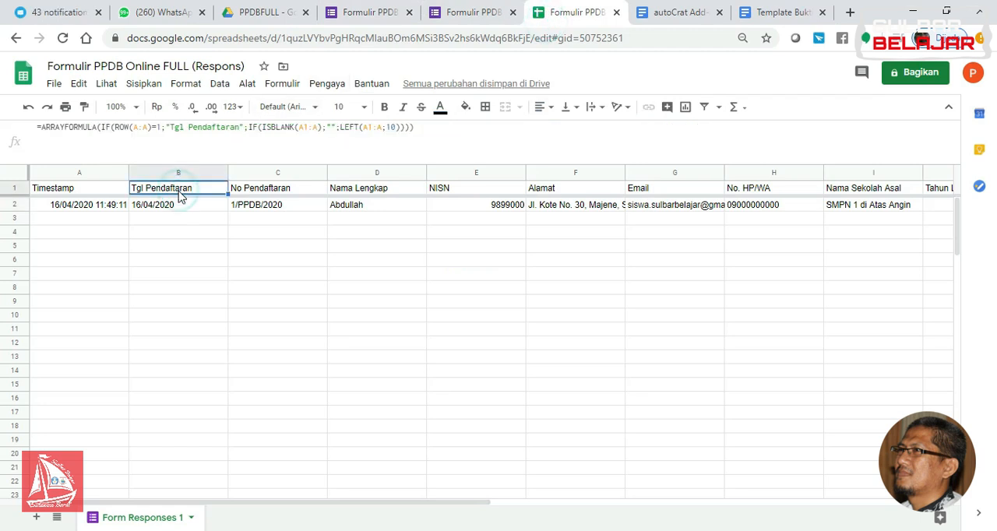
pyautogui.click(240, 127)
pyautogui.moveTo(239, 127); pyautogui.dragTo(172, 128)
pyautogui.hotkey('ctrl', 'c')
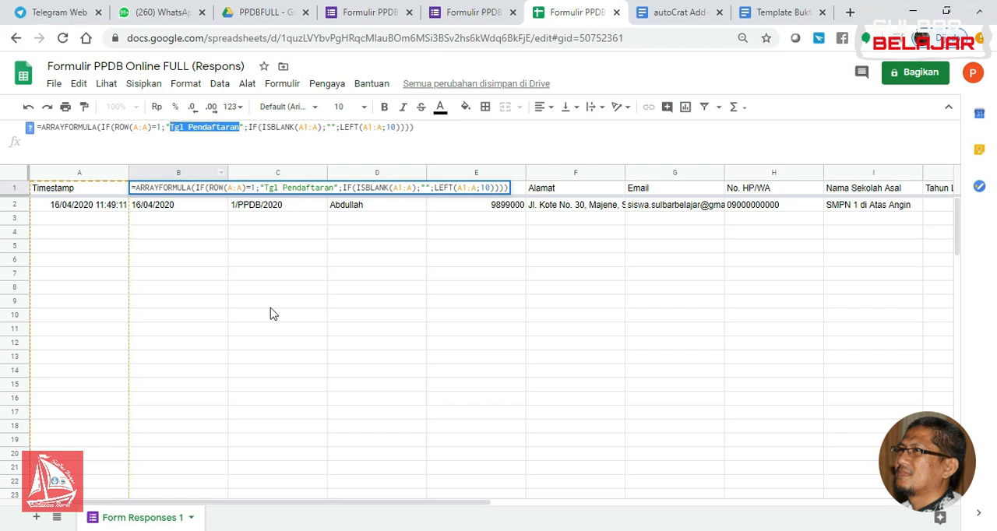
pyautogui.press('Return')
pyautogui.click(795, 11)
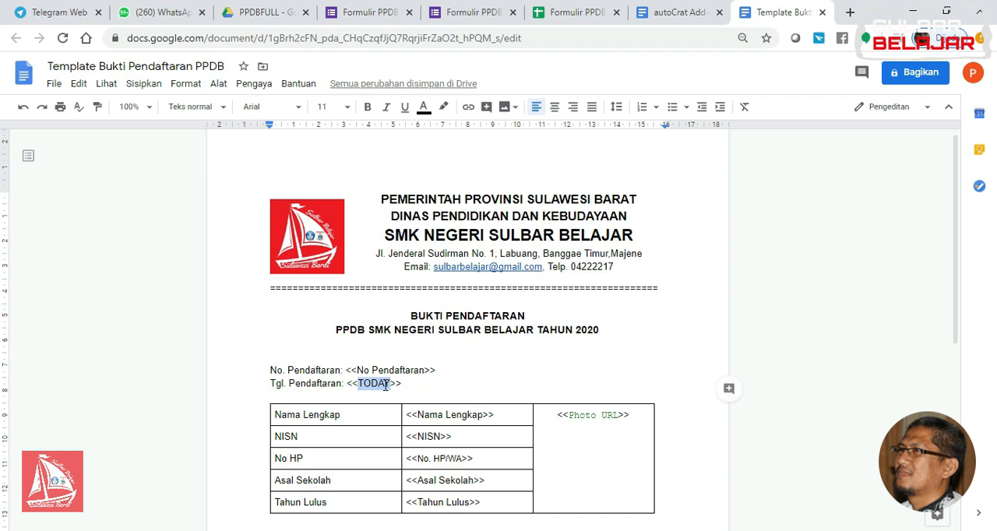
pyautogui.hotkey('ctrl', 'v')
pyautogui.click(465, 382)
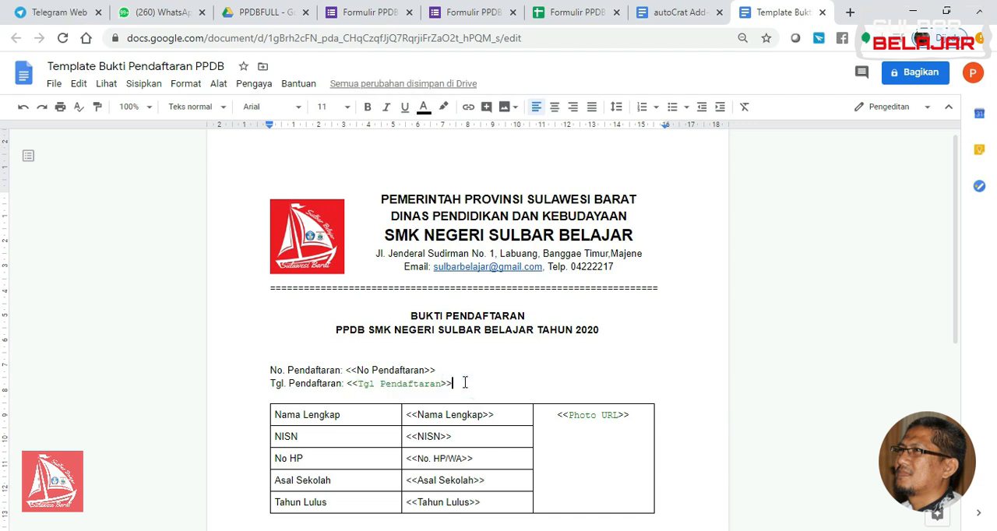
# - Return to the response sheet and inspect the test registration entry in row 2
pyautogui.click(588, 15)
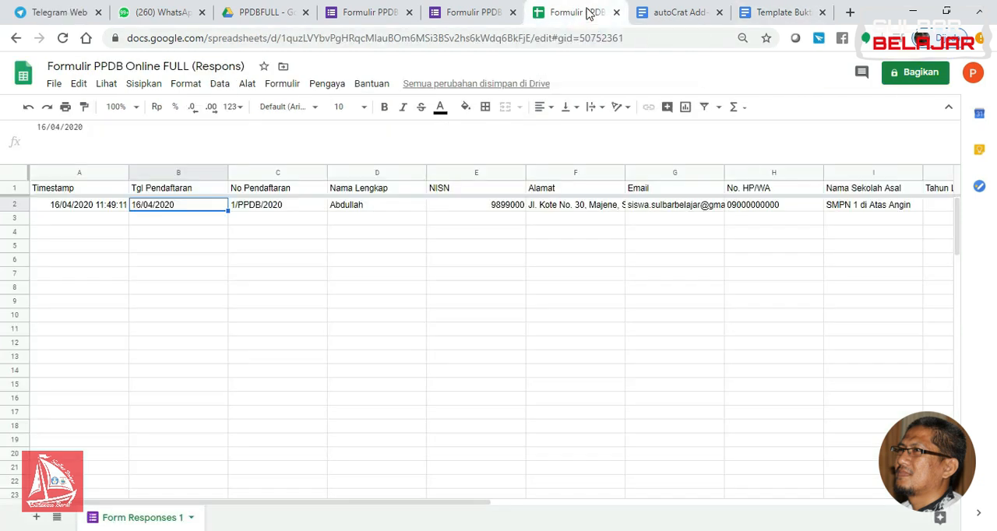
pyautogui.click(590, 243)
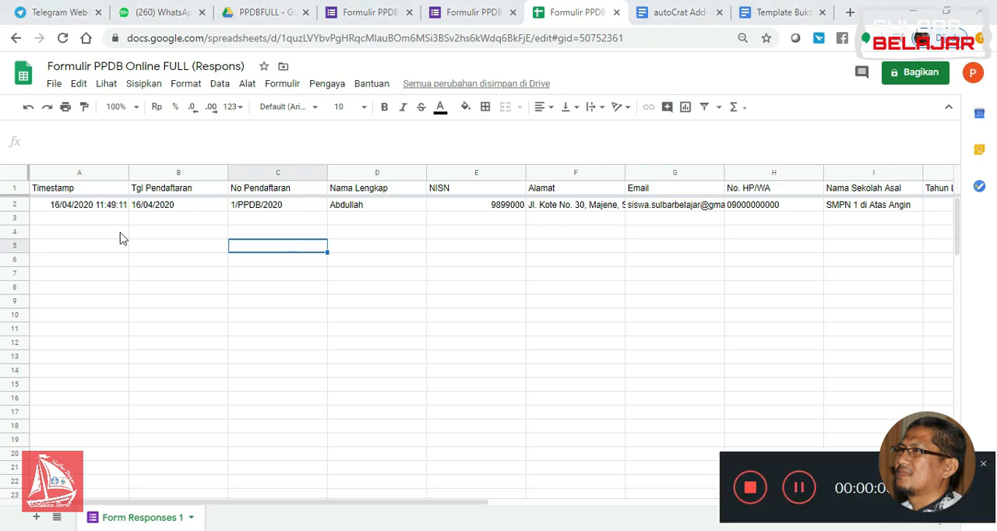
pyautogui.click(9, 204)
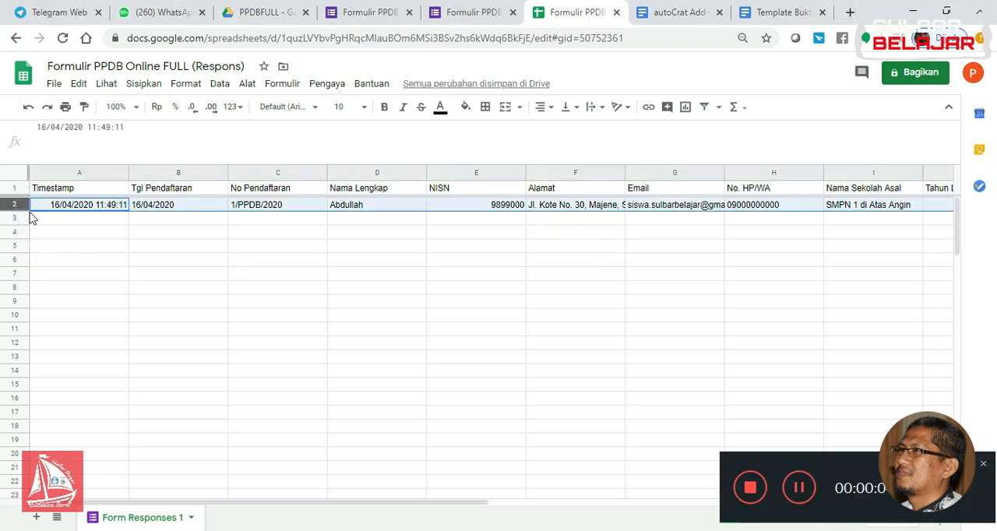
pyautogui.click(134, 274)
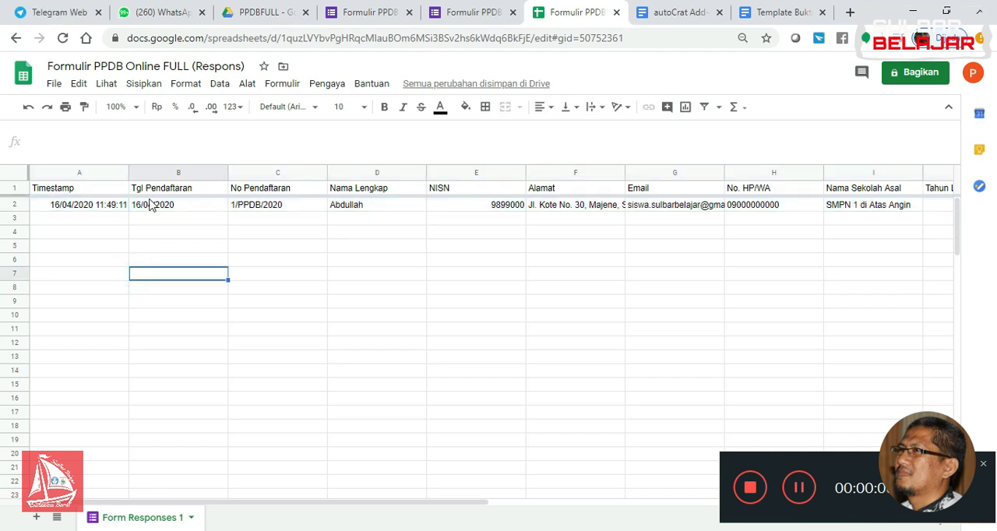
pyautogui.click(148, 203)
pyautogui.click(54, 205)
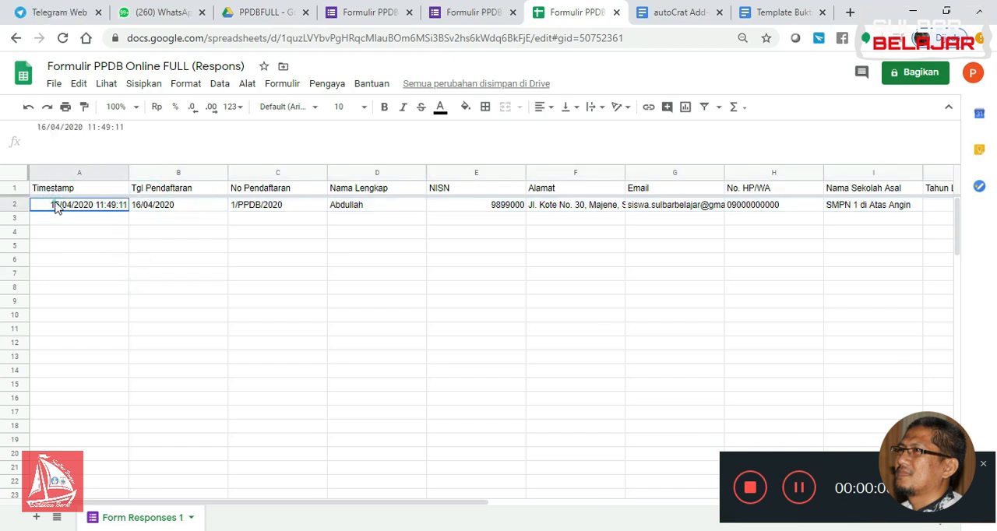
pyautogui.click(87, 223)
pyautogui.moveTo(84, 206); pyautogui.dragTo(347, 209)
pyautogui.click(254, 267)
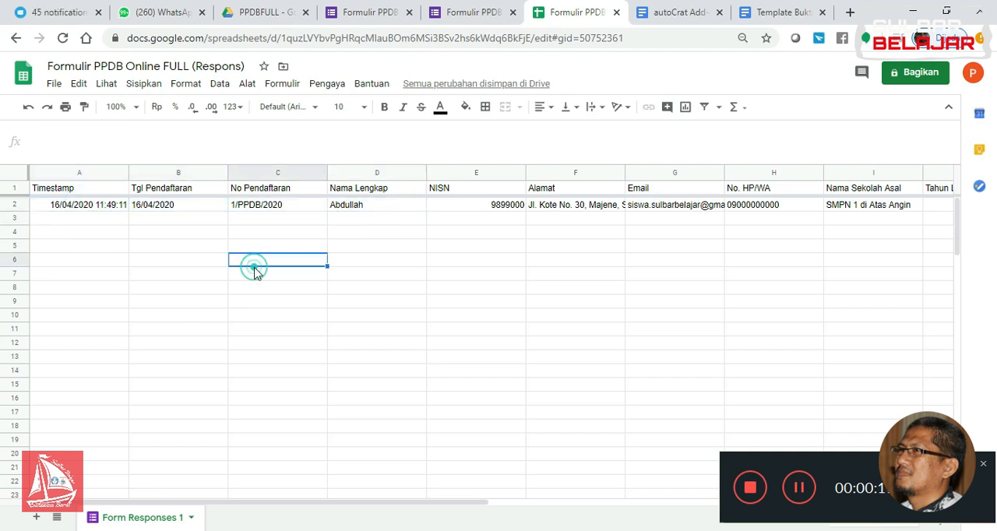
# - Delete the test registration entry in row 2 of the Form Responses 1 sheet
pyautogui.click(15, 207)
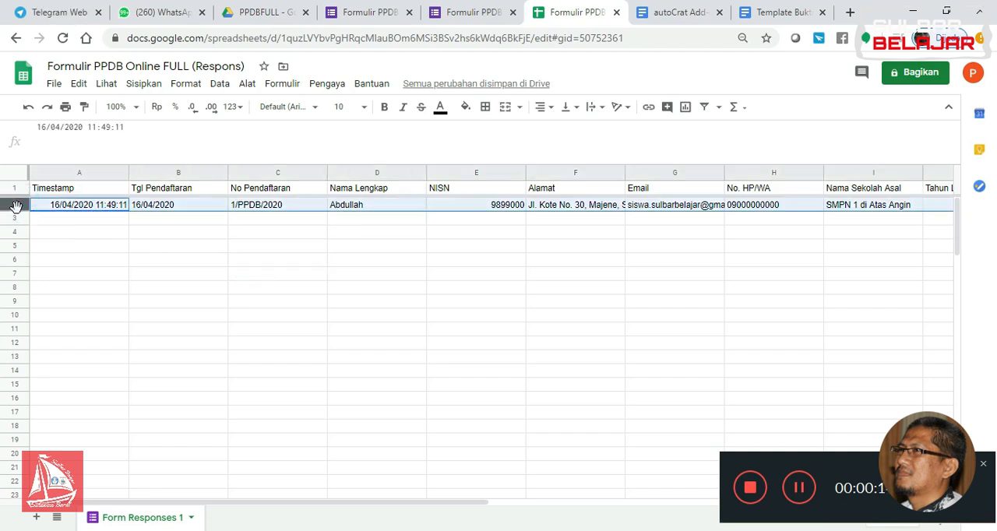
pyautogui.rightClick(17, 210)
pyautogui.click(67, 244)
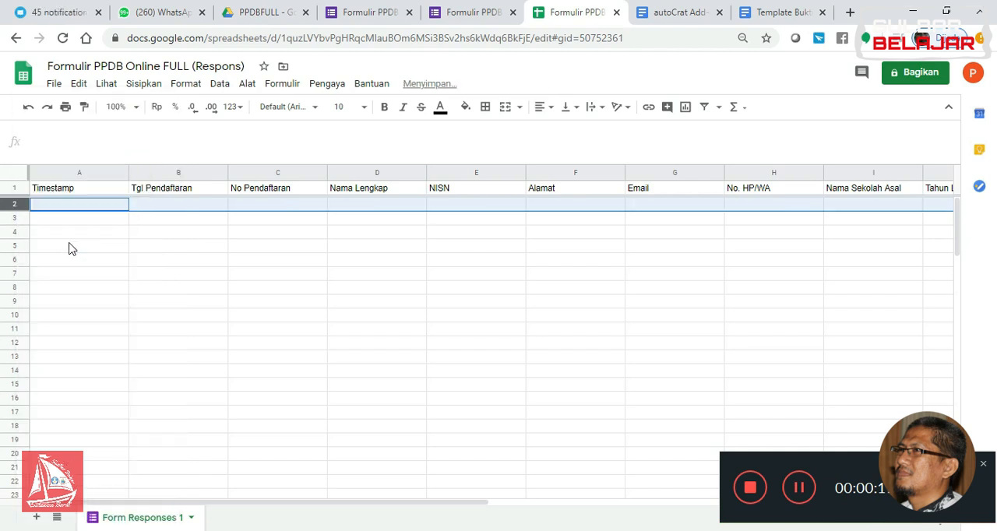
pyautogui.click(137, 243)
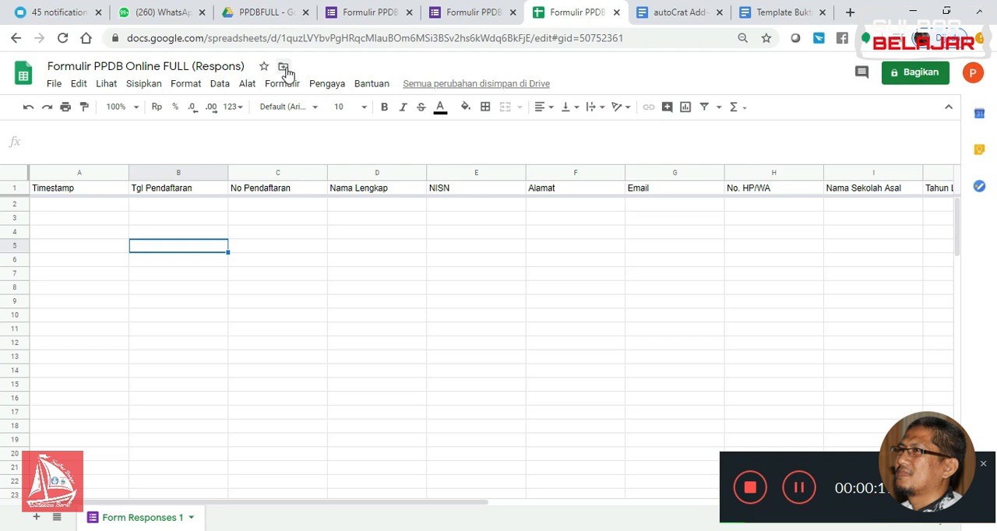
# - Close the old submitted form page and delete all responses from the registration form
pyautogui.click(441, 16)
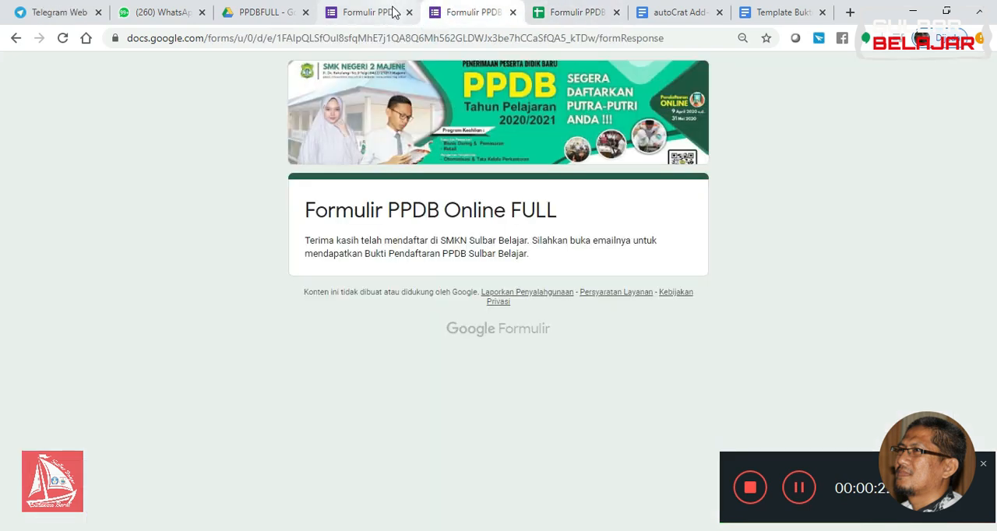
pyautogui.click(513, 11)
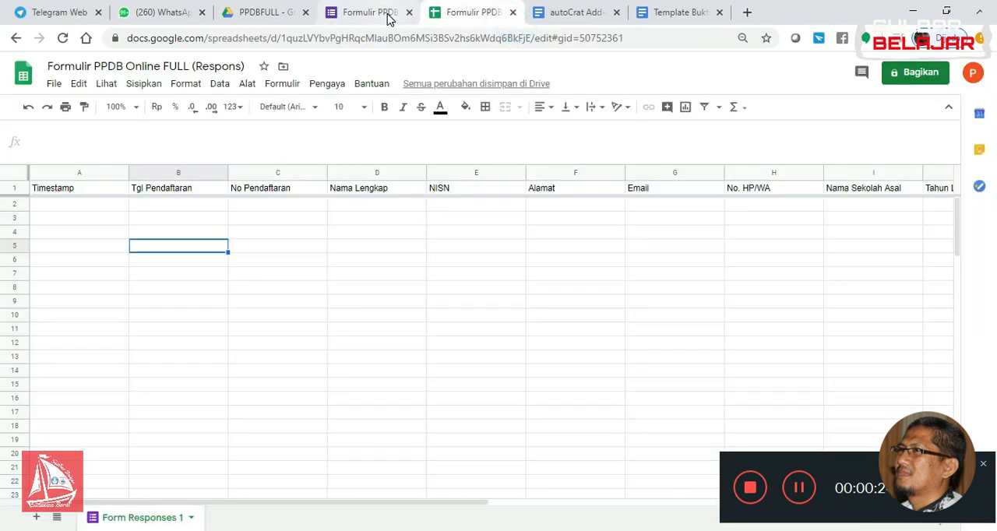
pyautogui.click(386, 13)
pyautogui.click(528, 114)
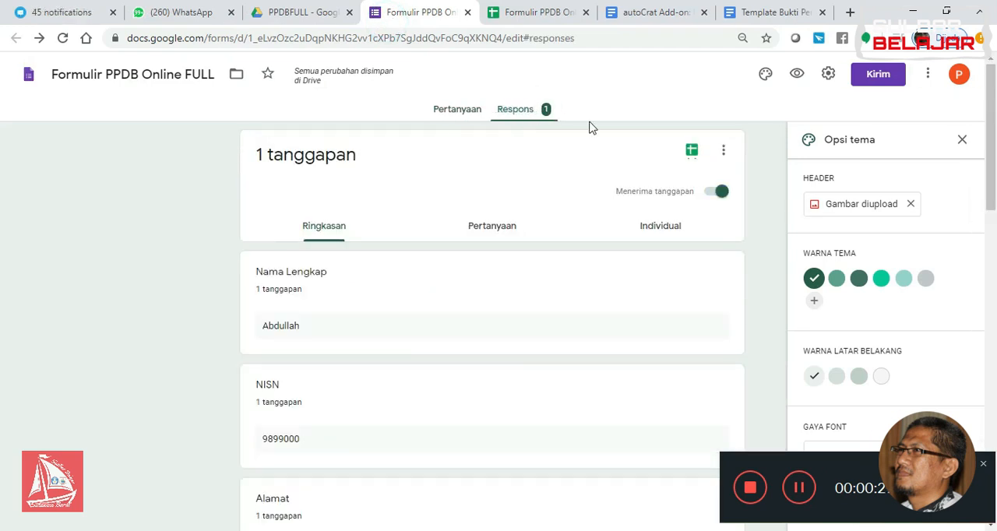
pyautogui.click(723, 151)
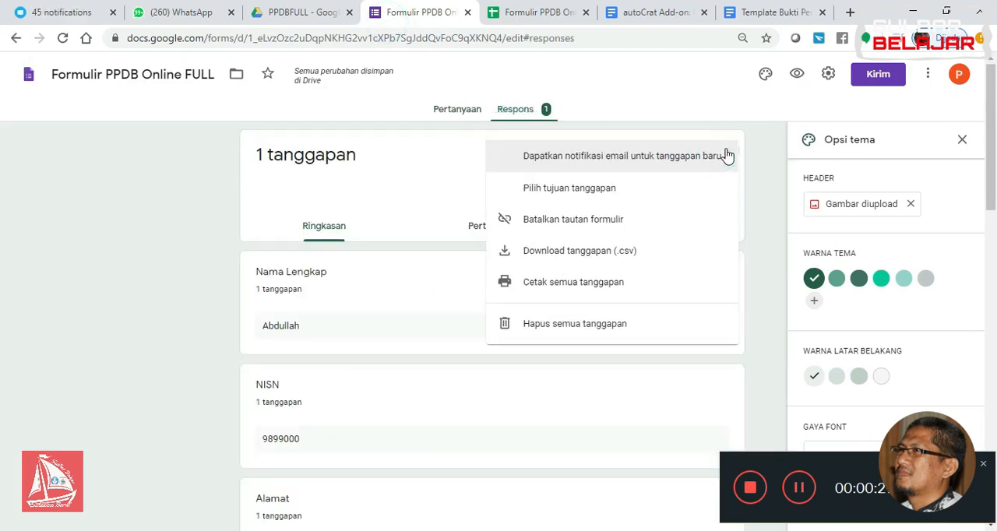
pyautogui.click(641, 324)
pyautogui.click(597, 334)
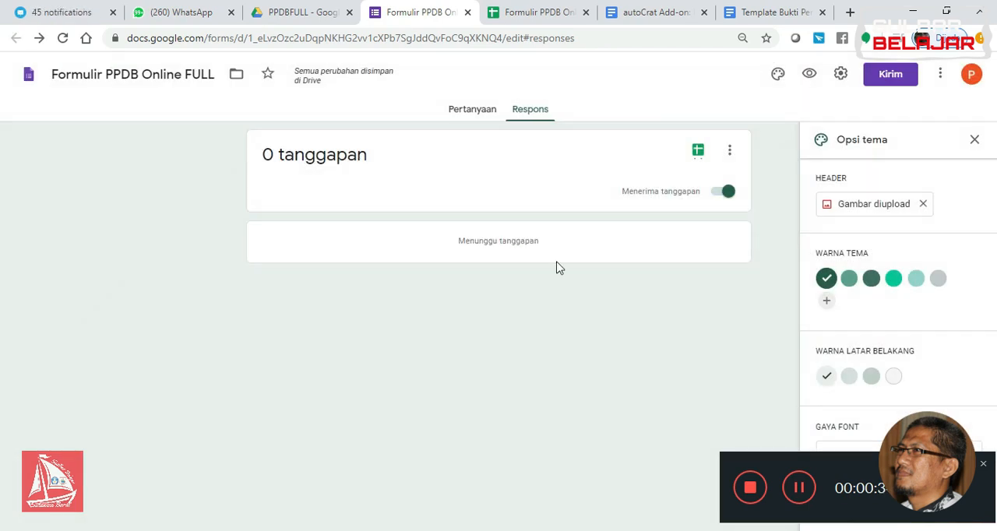
# - Open a fresh preview of the registration form and fill in the applicant's full name and NISN
pyautogui.click(475, 115)
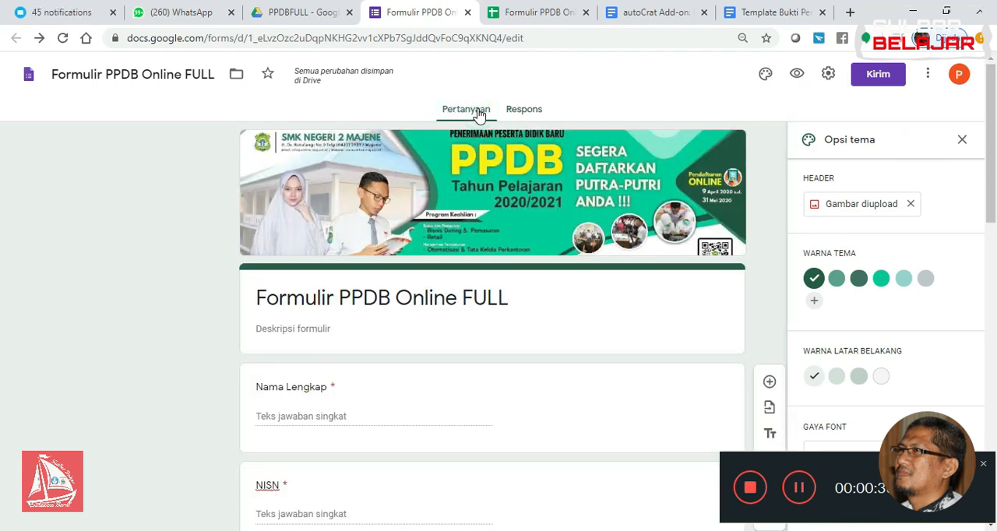
pyautogui.click(797, 76)
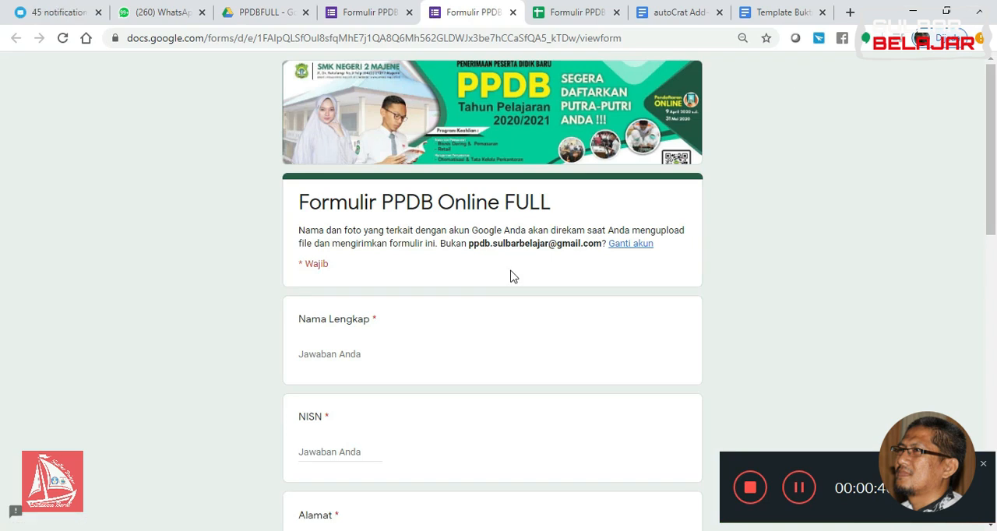
pyautogui.click(339, 355)
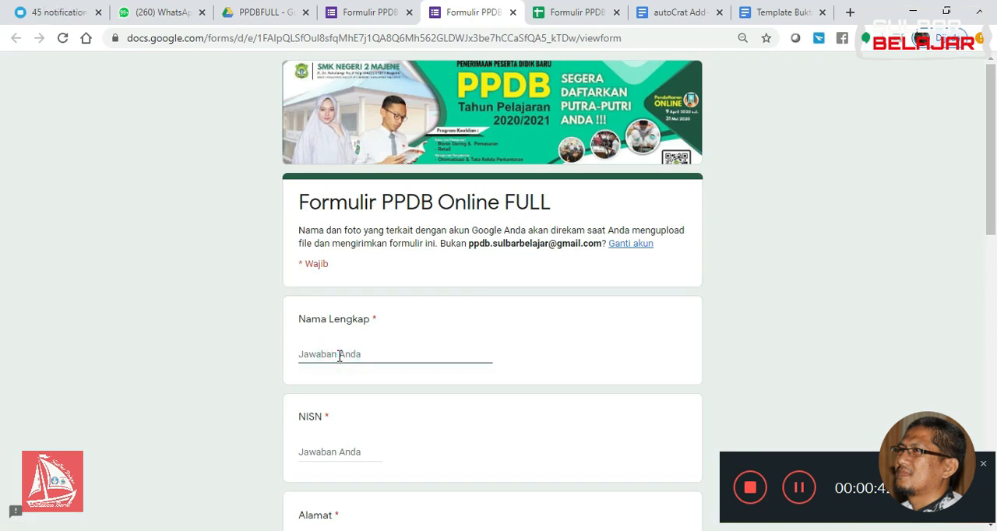
pyautogui.write('Abdullah')
pyautogui.press('BackSpace')
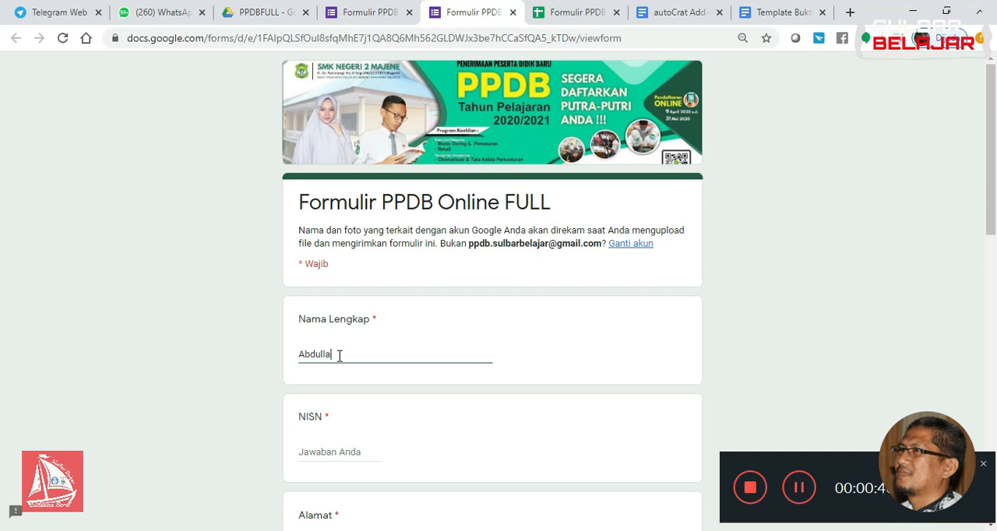
pyautogui.press('BackSpace')
pyautogui.press('BackSpace')
pyautogui.press('BackSpace')
pyautogui.press('BackSpace')
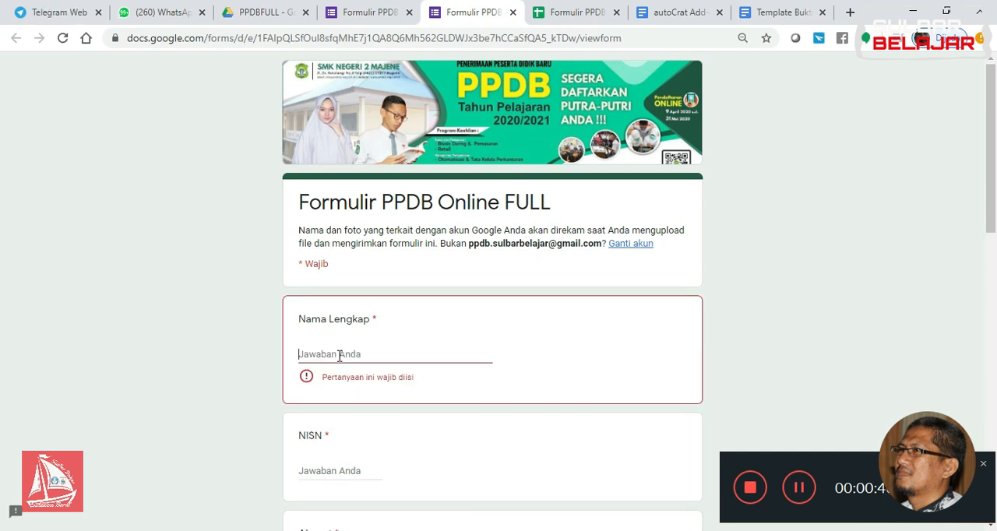
pyautogui.write('Amirullah')
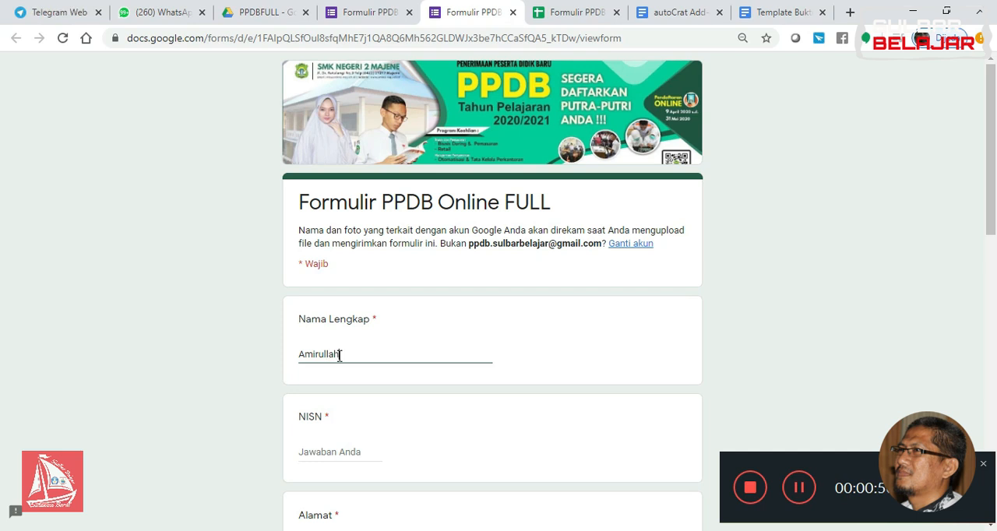
pyautogui.click(334, 456)
pyautogui.write('890809809')
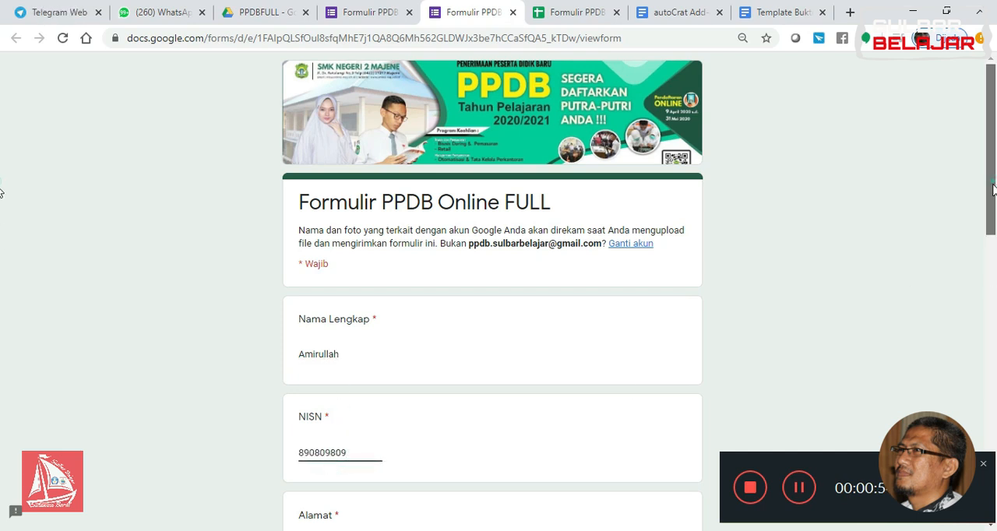
# - Fill in the applicant's home address in the Alamat question
pyautogui.moveTo(994, 190); pyautogui.dragTo(994, 311)
pyautogui.click(352, 202)
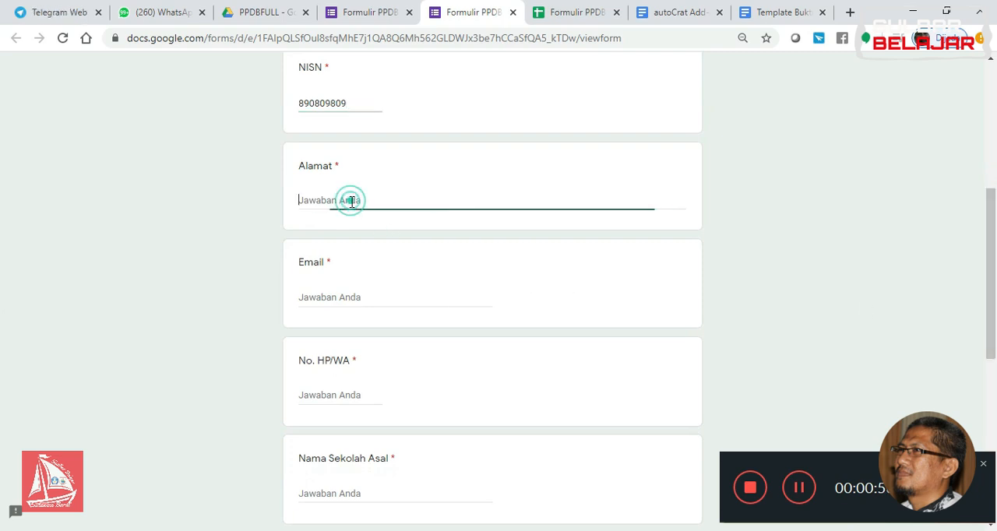
# - Enter the applicant's e-mail address and mobile number in the form
pyautogui.click(319, 294)
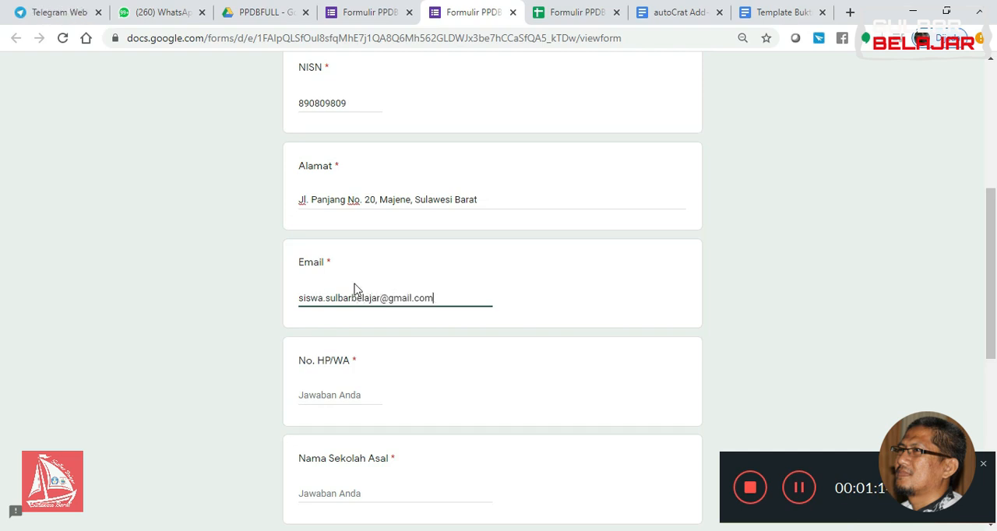
pyautogui.moveTo(990, 284); pyautogui.dragTo(992, 345)
pyautogui.click(341, 224)
pyautogui.write('090009000')
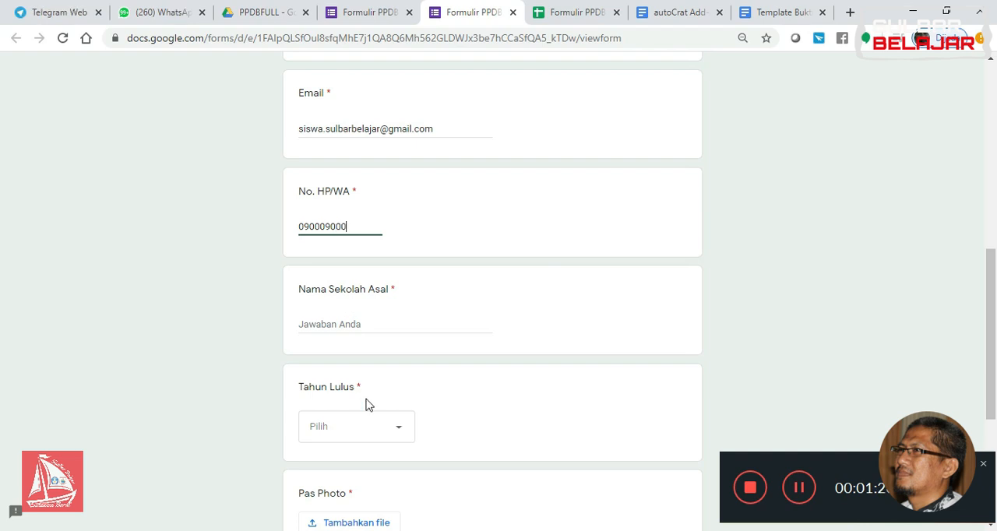
# - Enter SMPN 1 di Atas Awan as the Nama Sekolah Asal
pyautogui.click(341, 327)
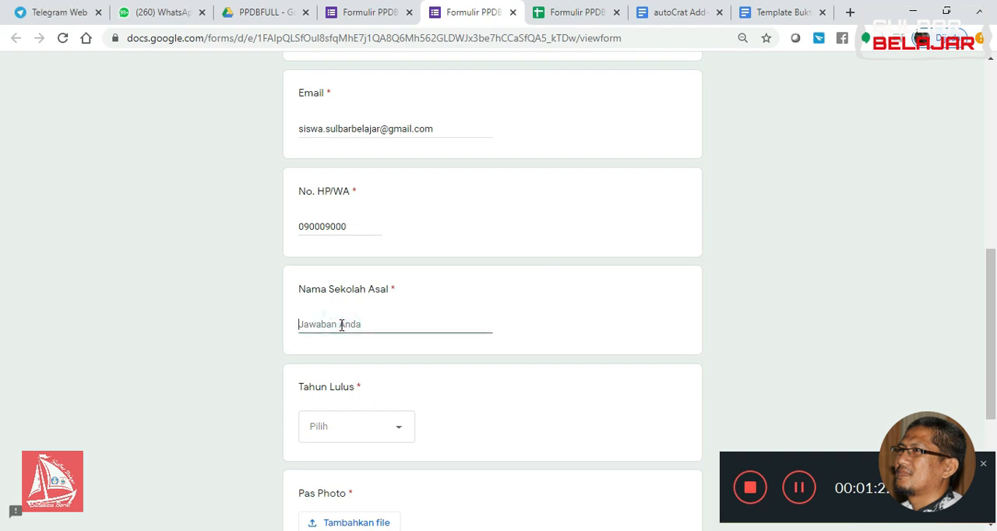
pyautogui.write('SMPN 1 d Atas AW')
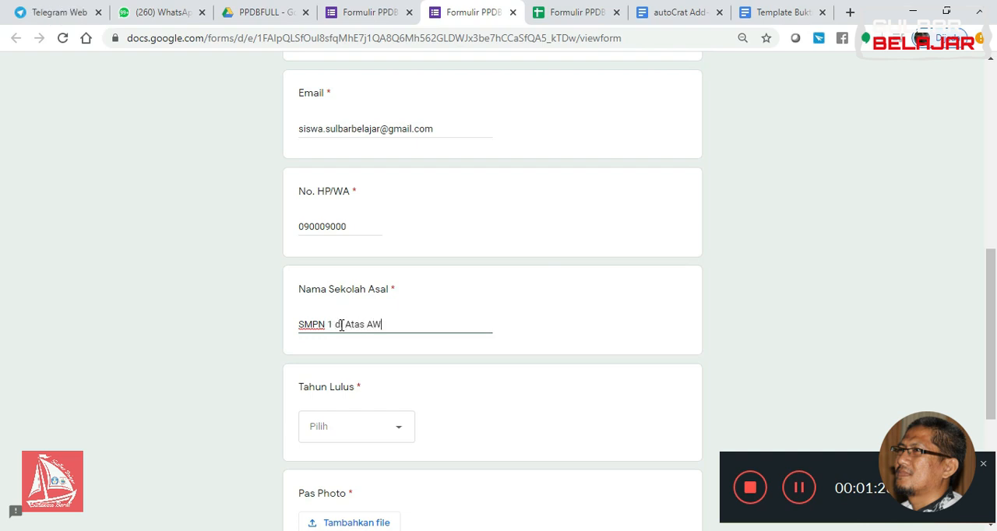
pyautogui.write('A')
pyautogui.press('BackSpace')
pyautogui.press('BackSpace')
pyautogui.write('wa')
# - Set Tahun Lulus to 2020
pyautogui.moveTo(991, 304); pyautogui.dragTo(988, 351)
pyautogui.click(386, 298)
pyautogui.click(363, 327)
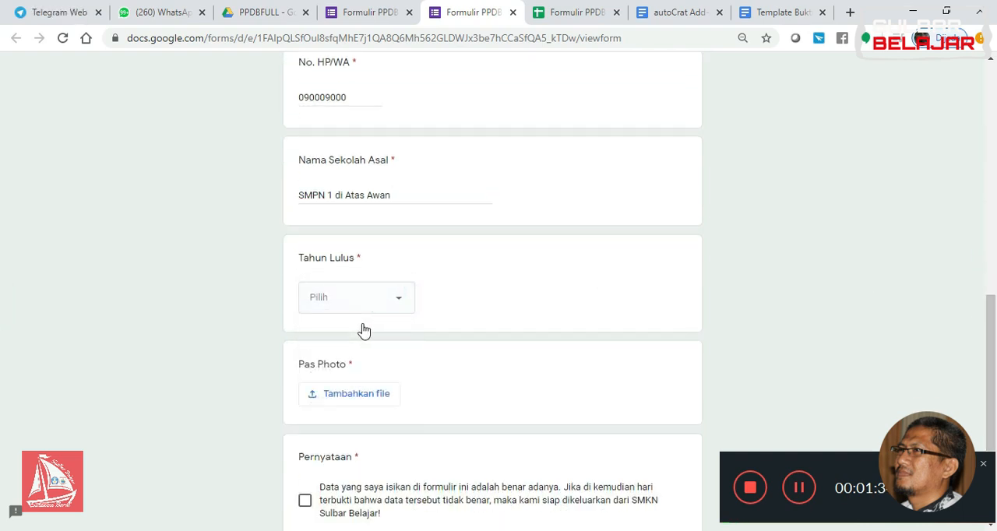
pyautogui.click(369, 307)
pyautogui.click(355, 341)
# - Upload the first red-background portrait JPG from the computer's Pictures folder as the Pas Photo
pyautogui.click(340, 393)
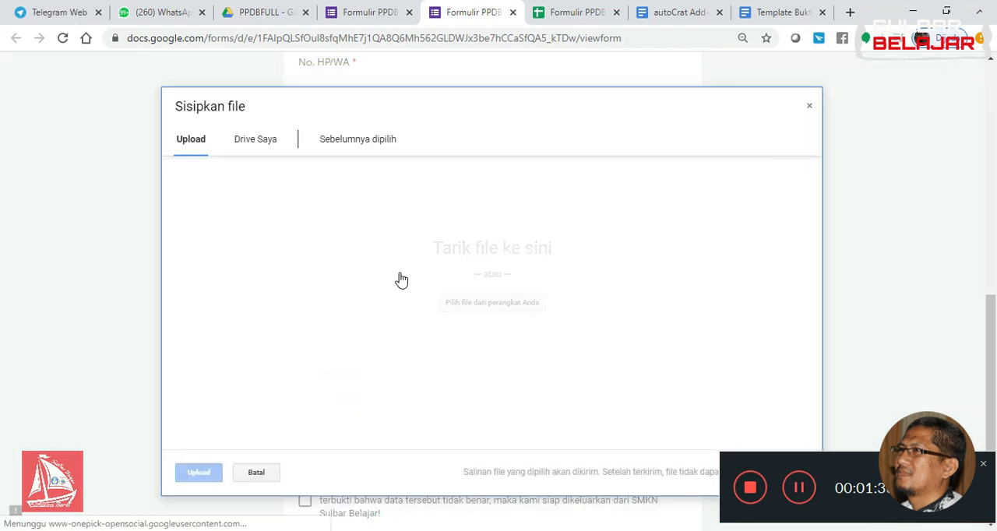
pyautogui.click(493, 303)
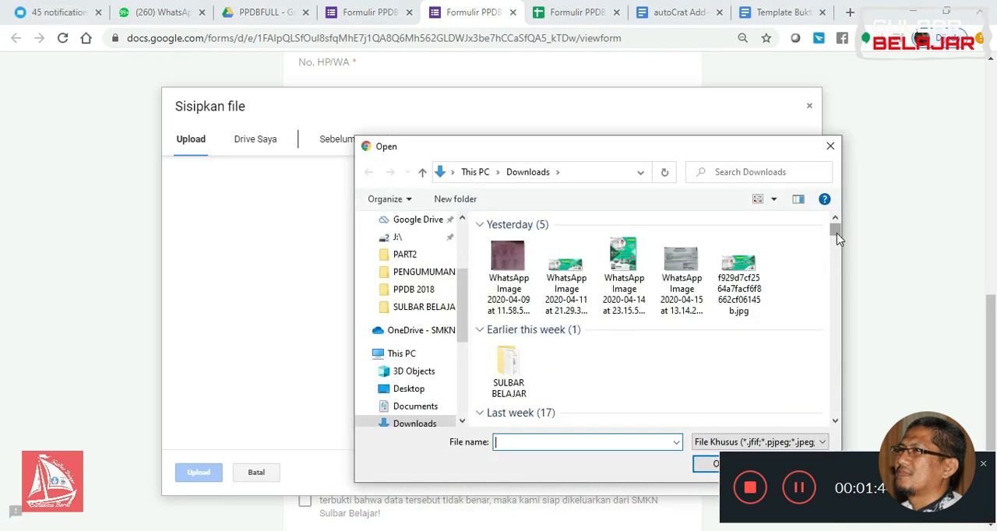
pyautogui.moveTo(836, 234); pyautogui.dragTo(836, 392)
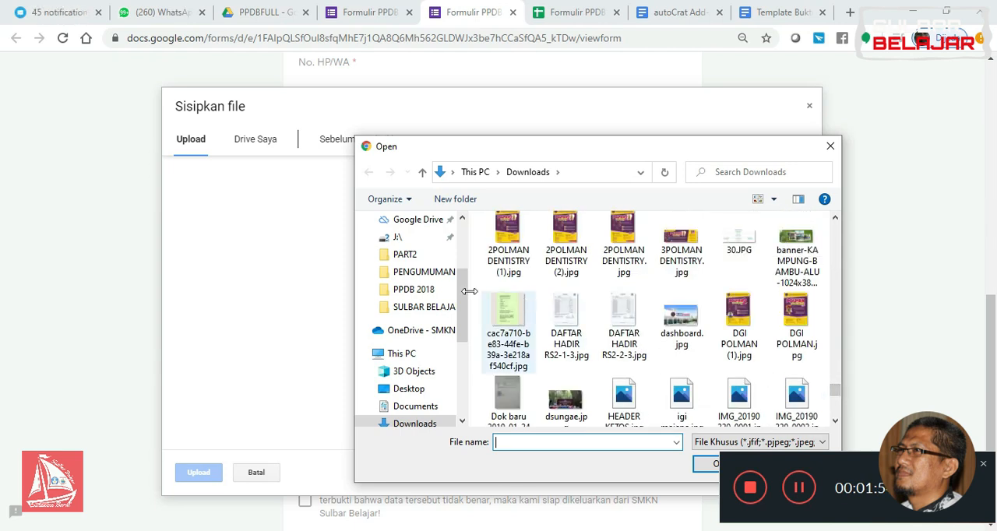
pyautogui.scroll(-2, 436, 366)
pyautogui.click(435, 379)
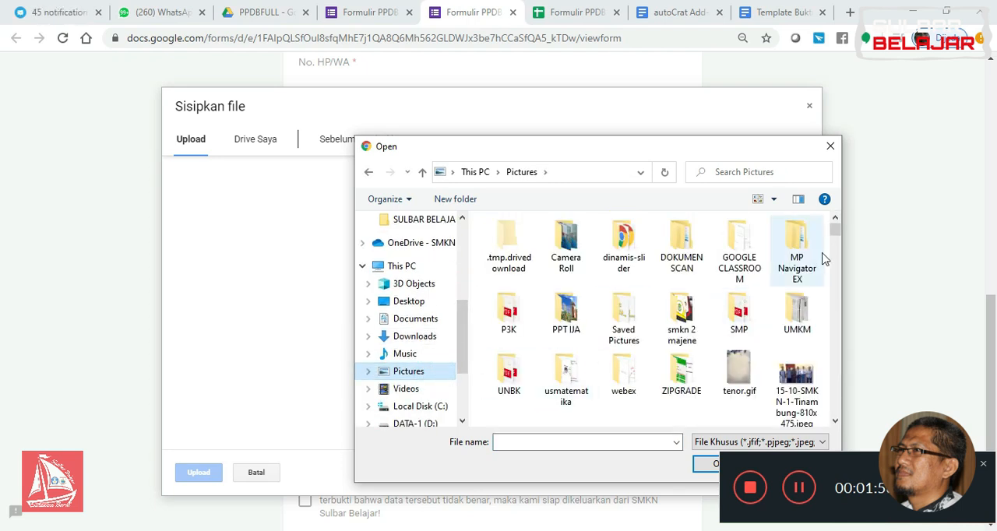
pyautogui.moveTo(836, 236); pyautogui.dragTo(834, 315)
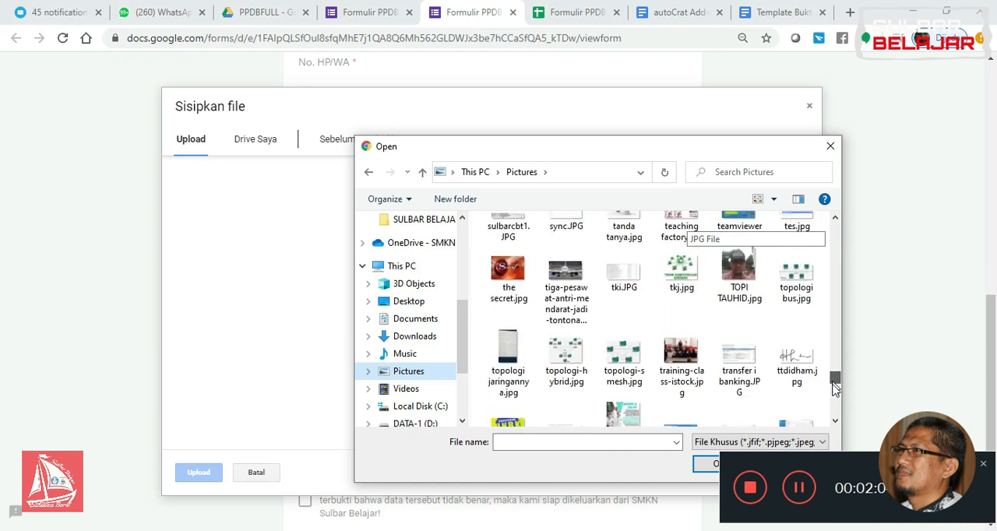
pyautogui.moveTo(834, 414); pyautogui.dragTo(834, 400)
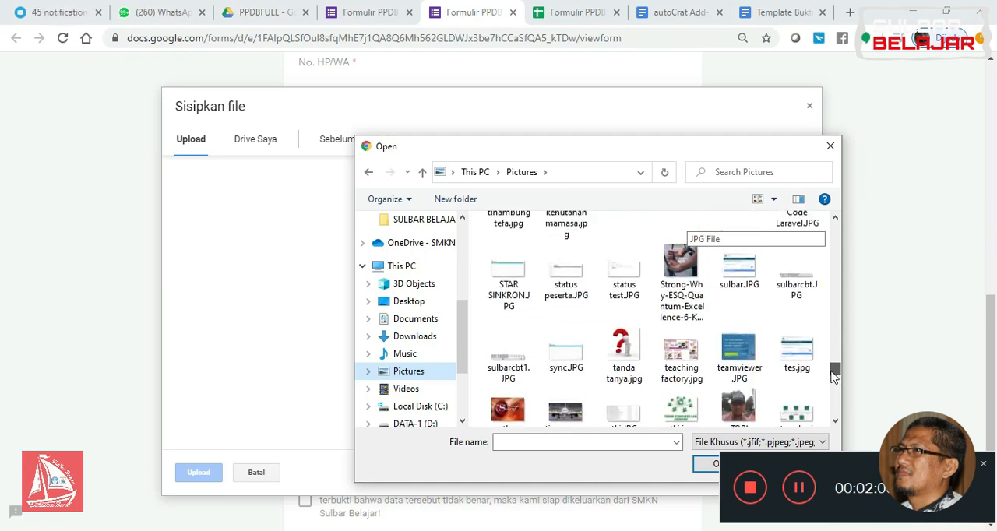
pyautogui.moveTo(834, 334); pyautogui.dragTo(834, 293)
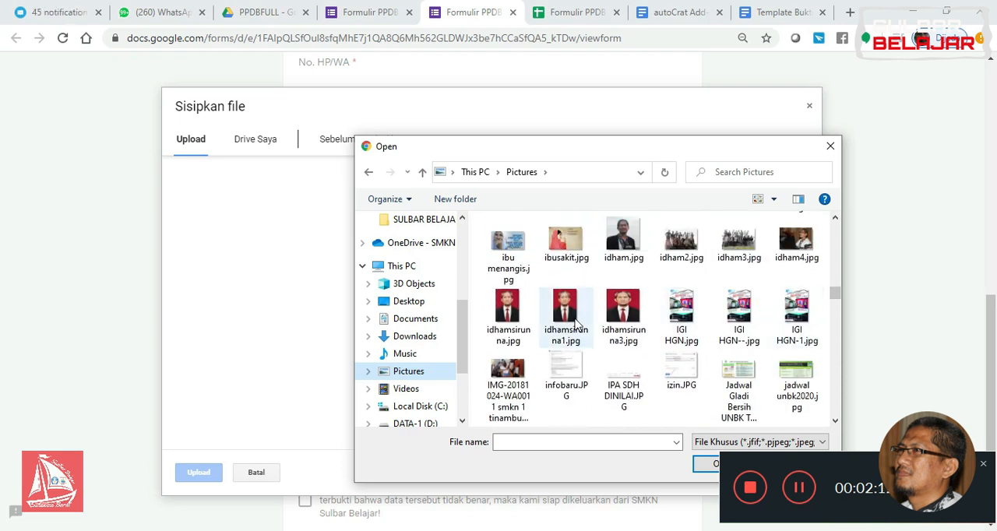
pyautogui.click(514, 333)
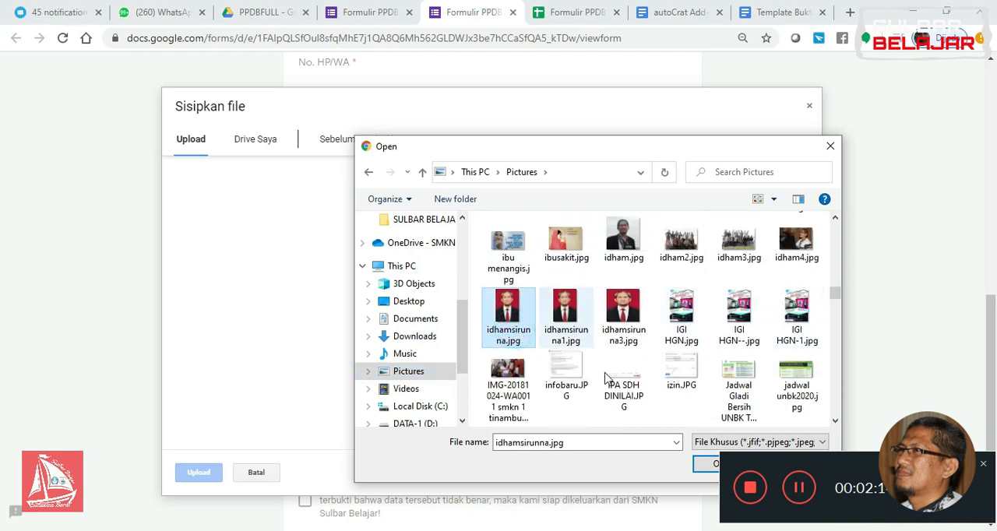
pyautogui.click(705, 464)
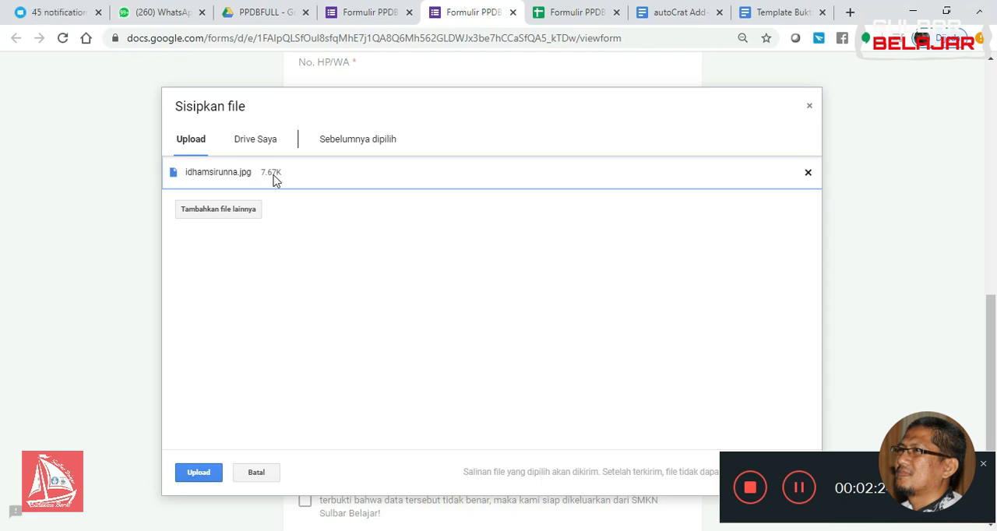
pyautogui.click(202, 473)
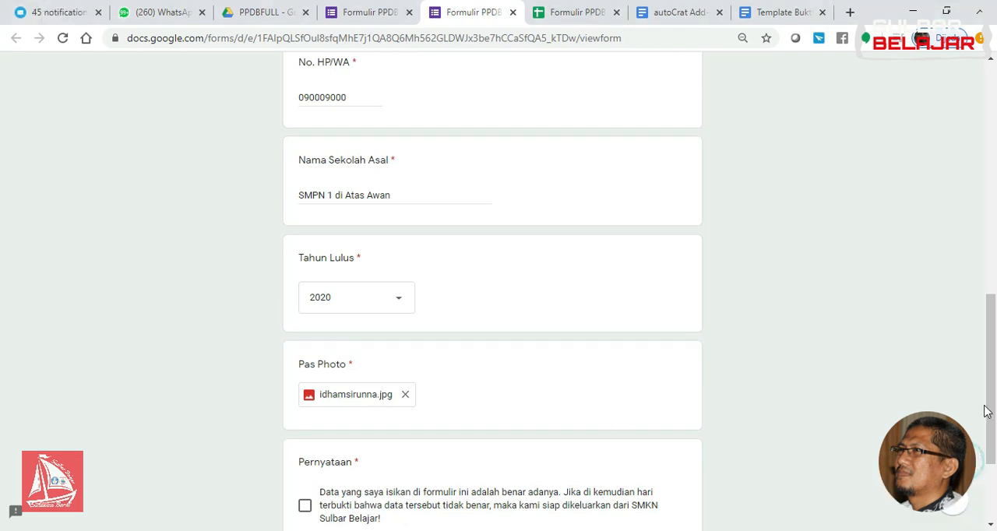
# - Accept the Pernyataan declaration and submit the registration form
pyautogui.scroll(-2, 685, 428)
pyautogui.click(304, 359)
pyautogui.click(314, 425)
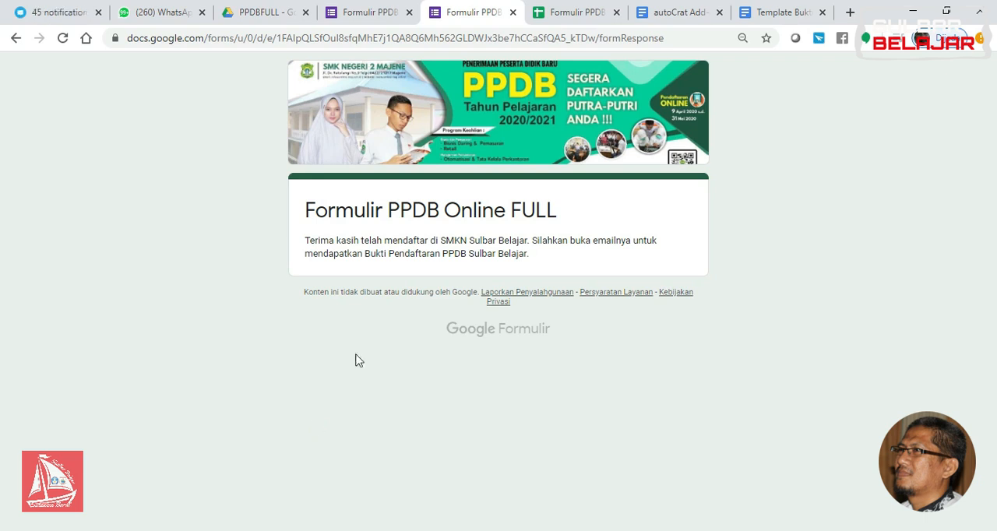
# - Check the new entry's Tgl Pendaftaran and Document Merge Status in the response sheet, and open its merged PDF proof for review
pyautogui.click(577, 12)
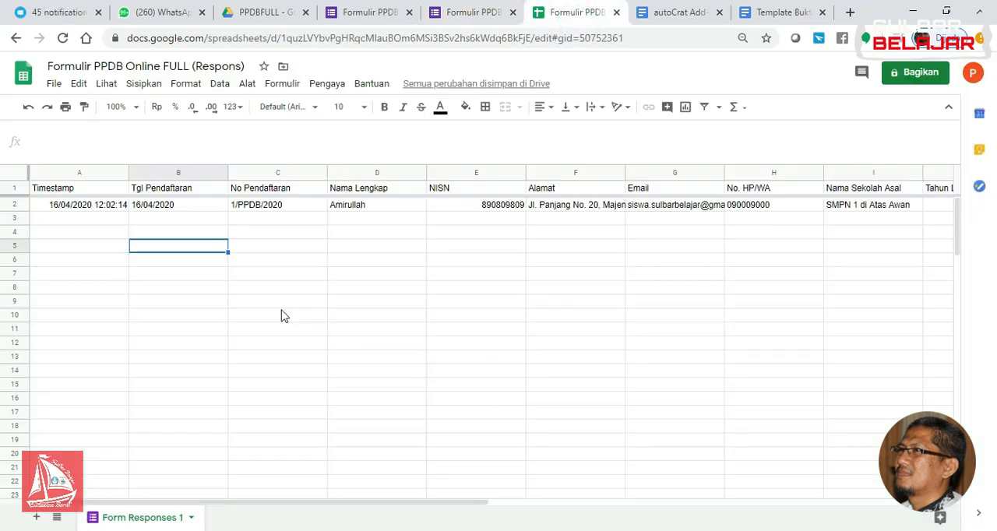
pyautogui.click(184, 210)
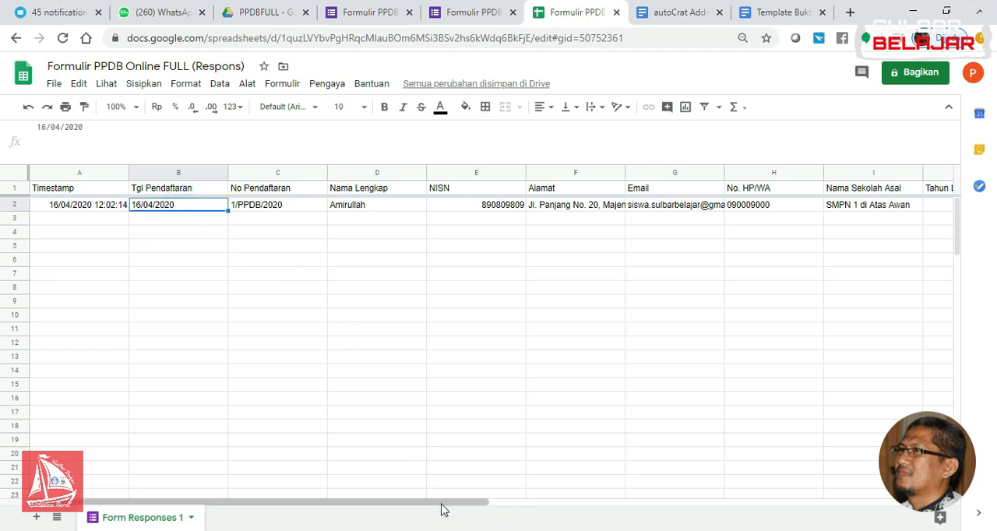
pyautogui.moveTo(444, 508); pyautogui.dragTo(866, 506)
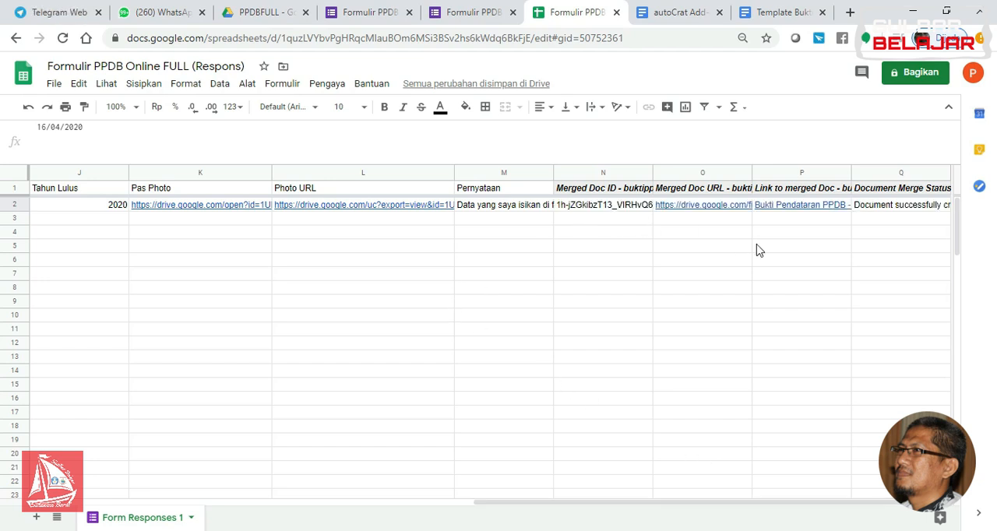
pyautogui.click(875, 207)
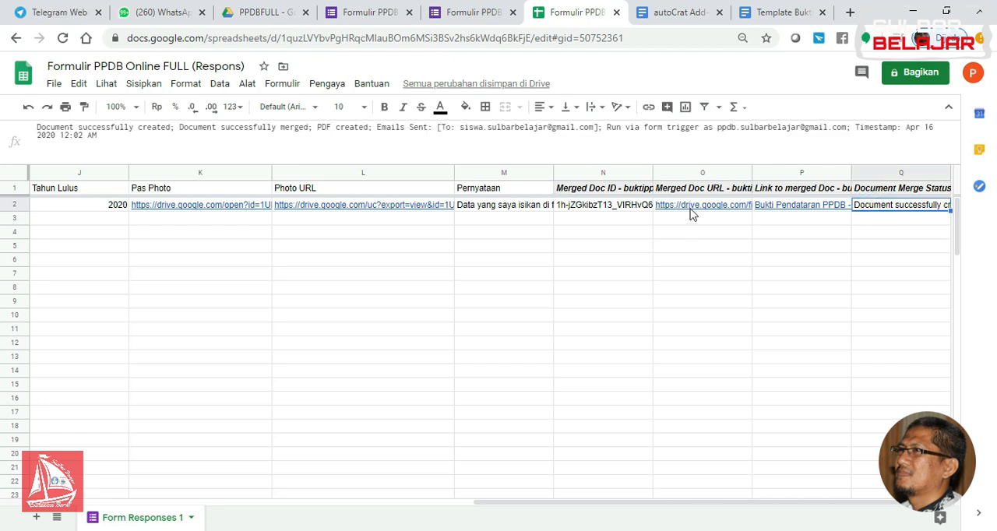
pyautogui.moveTo(775, 208)
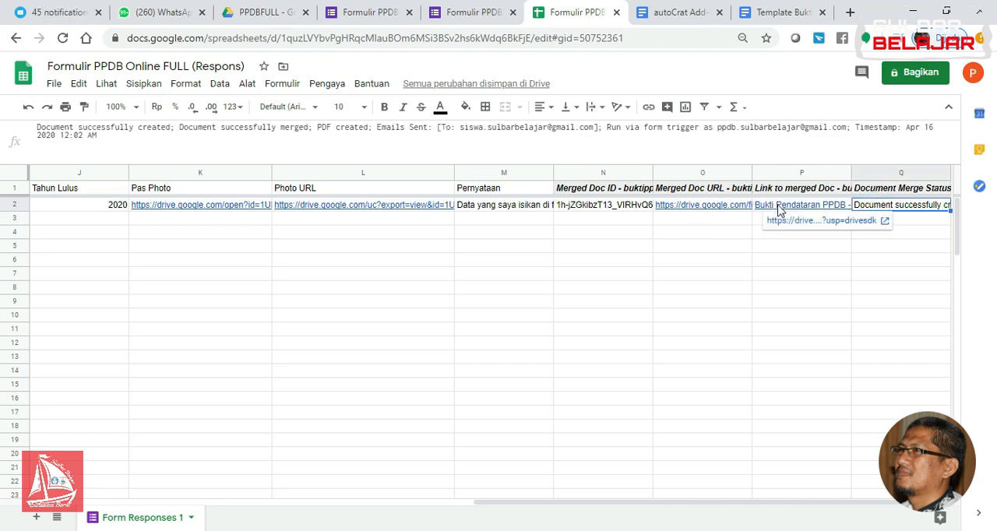
pyautogui.click(869, 223)
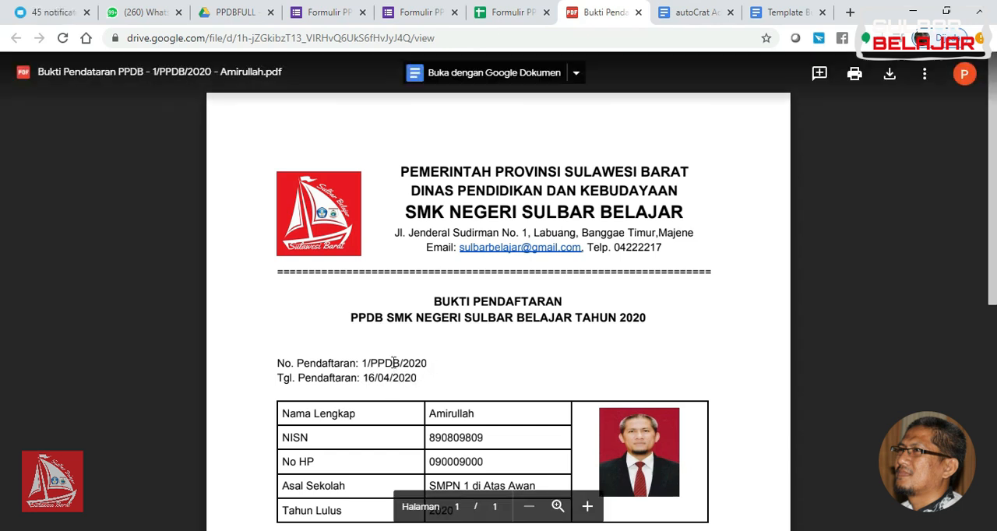
# - Check the Tgl Pendaftaran column's header formula in the response sheet against the registration date in the merged PDF proof
pyautogui.click(508, 12)
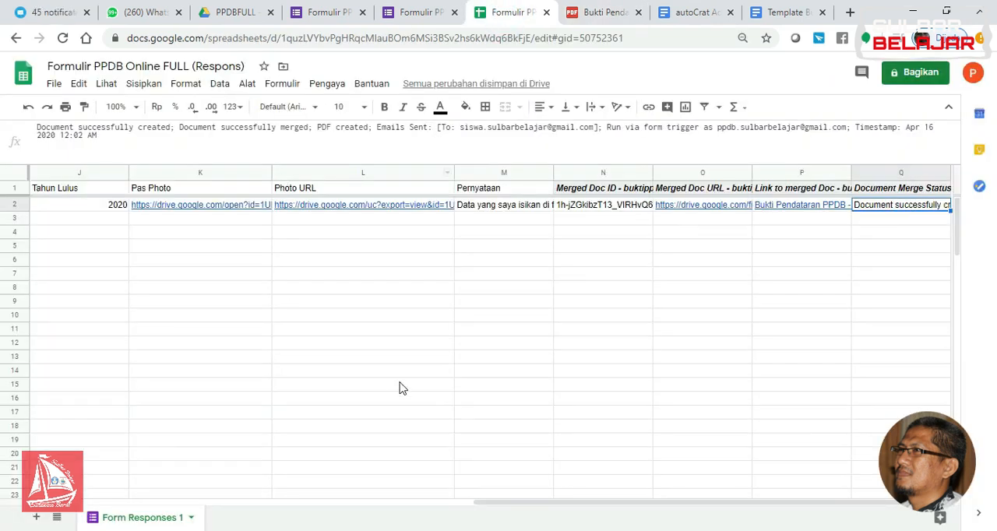
pyautogui.moveTo(619, 505); pyautogui.dragTo(170, 526)
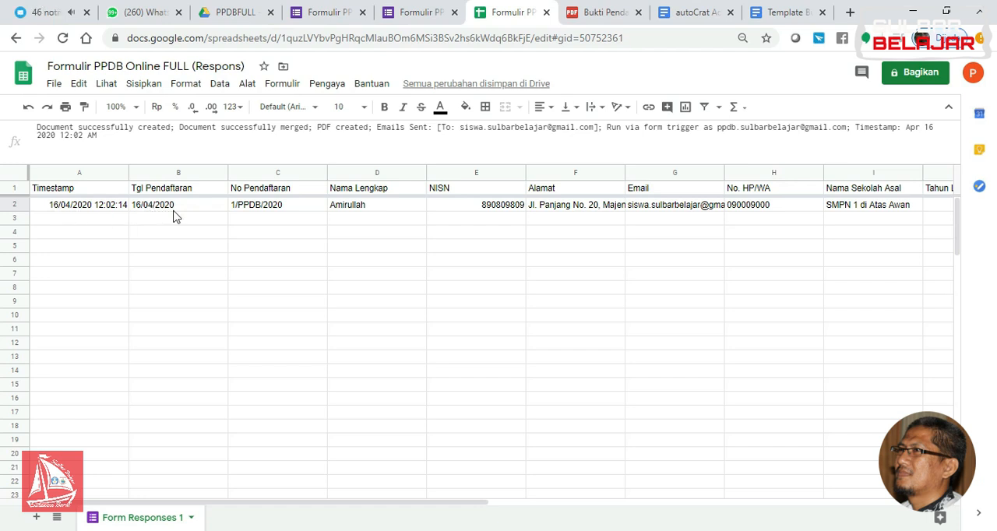
pyautogui.click(167, 187)
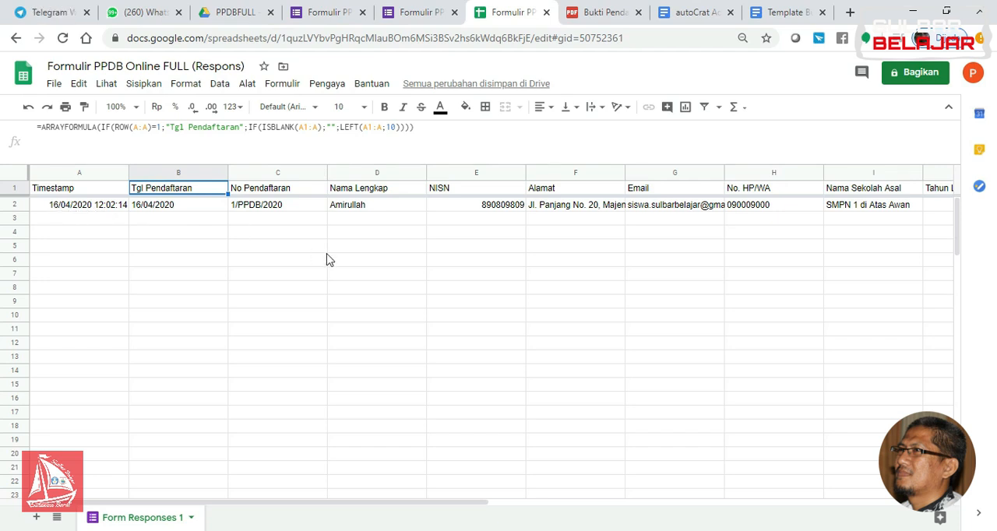
pyautogui.click(601, 12)
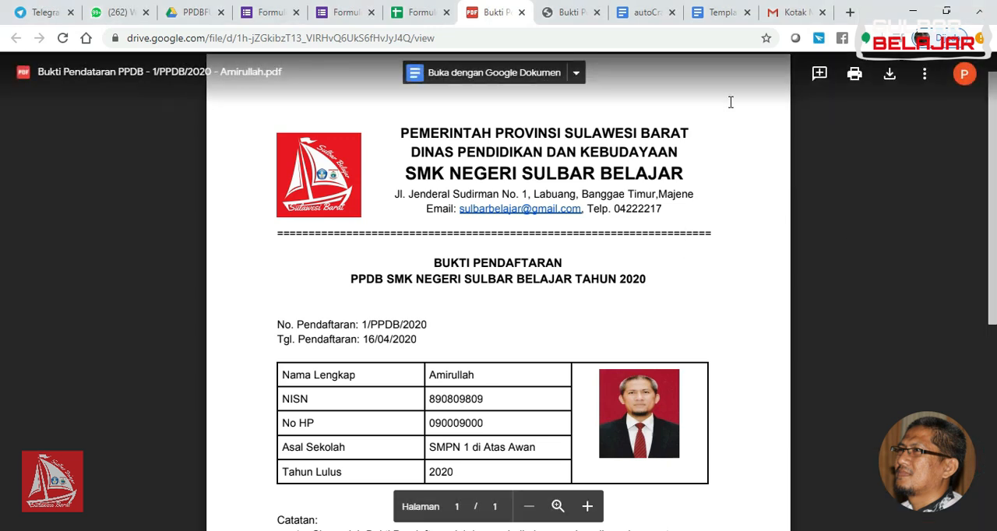
# - Switch to the Gmail inbox and start adding another Google account
pyautogui.click(787, 12)
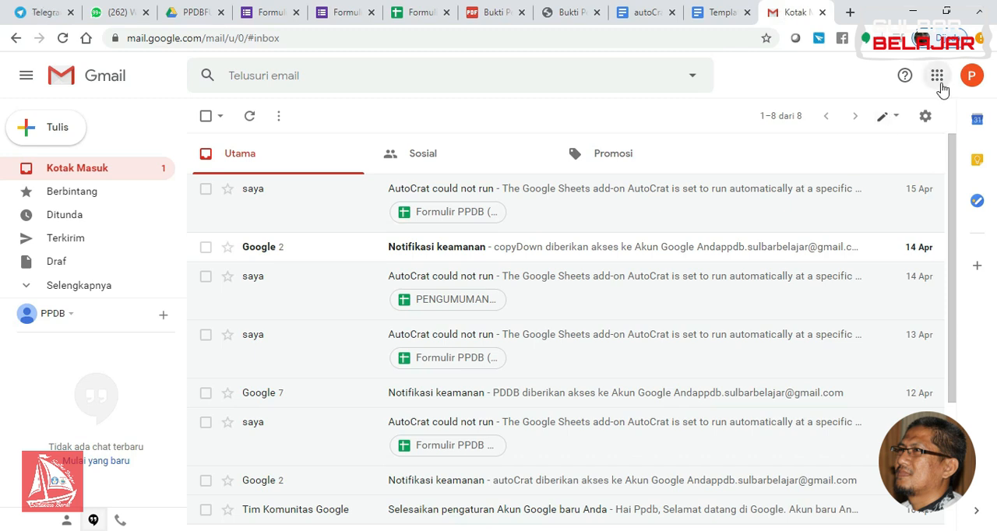
pyautogui.click(966, 82)
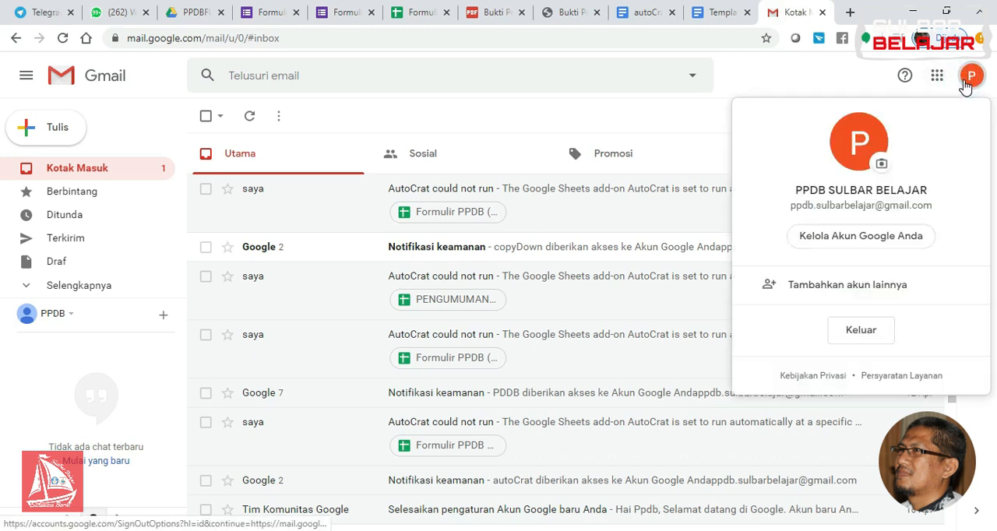
pyautogui.click(858, 288)
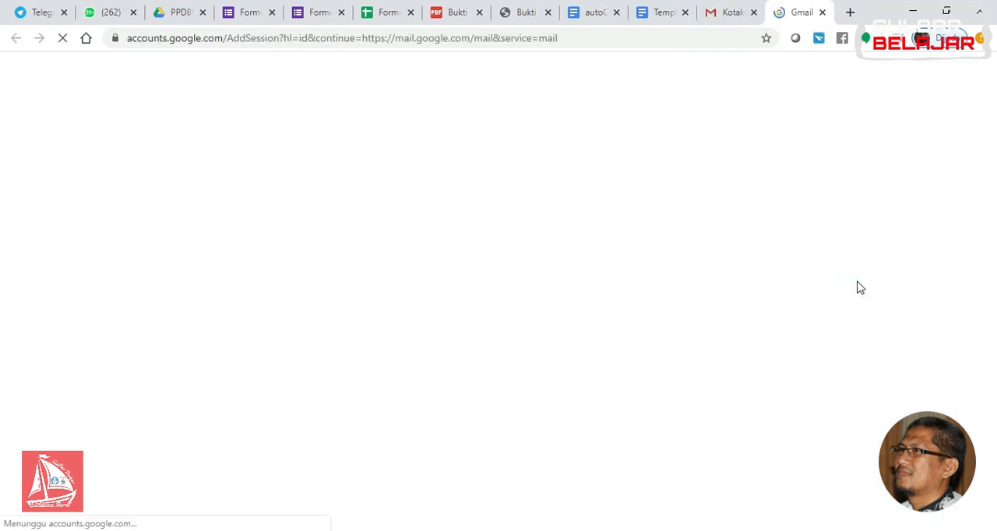
# - Replace the prefilled login address with the student's email address and continue to the password page
pyautogui.click(522, 272)
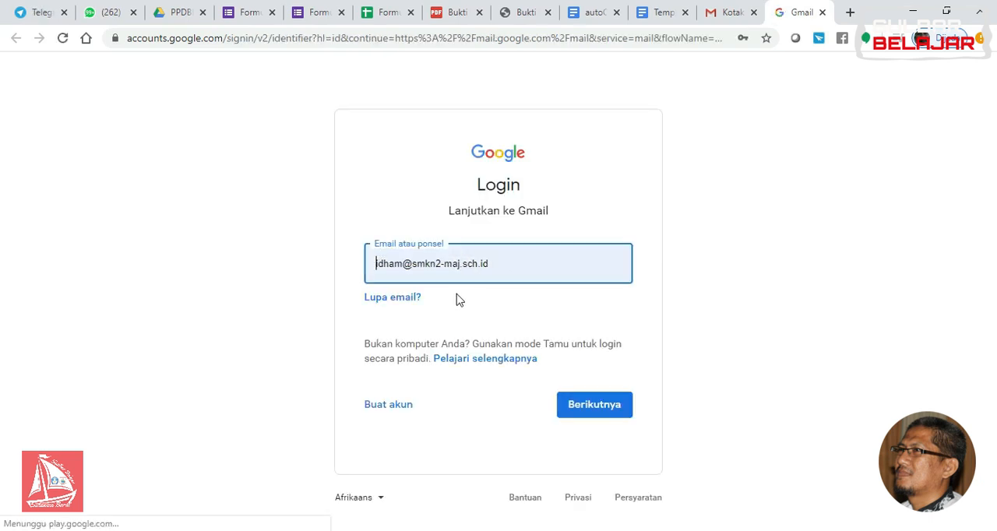
pyautogui.moveTo(499, 263); pyautogui.dragTo(325, 274)
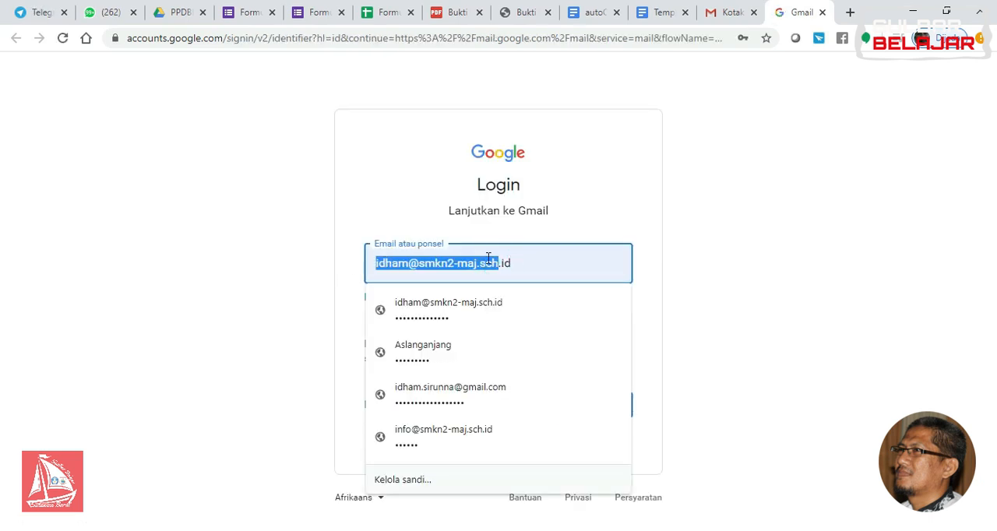
pyautogui.click(518, 265)
pyautogui.moveTo(519, 265); pyautogui.dragTo(325, 291)
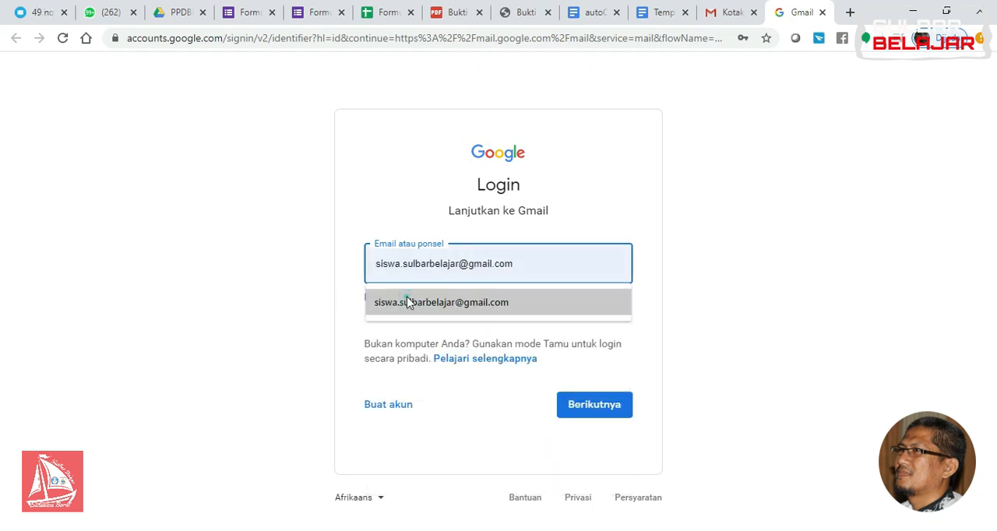
pyautogui.click(407, 302)
pyautogui.click(586, 407)
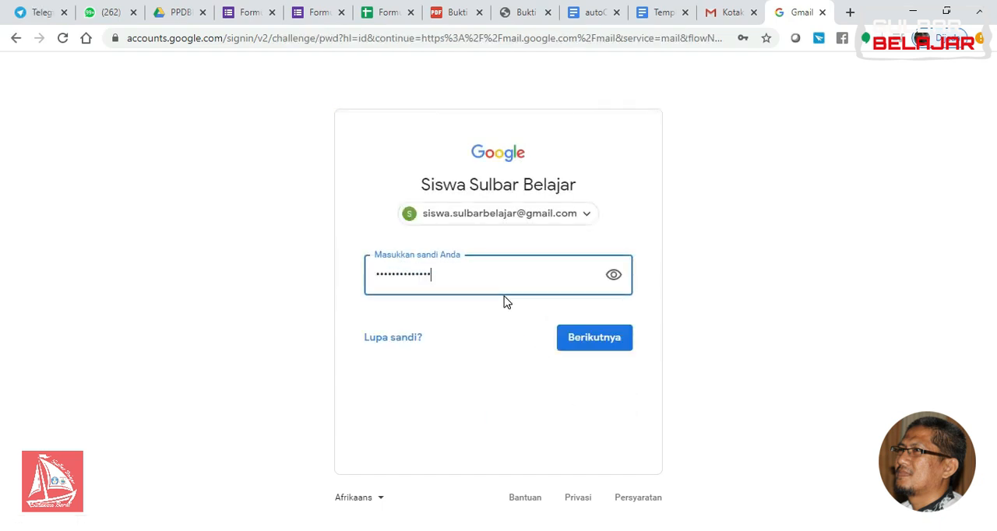
# - Correct the end of the entered account password and try to sign in to the student's Gmail account
pyautogui.press('BackSpace')
pyautogui.press('BackSpace')
pyautogui.press('BackSpace')
pyautogui.press('BackSpace')
pyautogui.press('BackSpace')
pyautogui.press('BackSpace')
pyautogui.press('BackSpace')
pyautogui.press('BackSpace')
pyautogui.press('BackSpace')
pyautogui.press('BackSpace')
pyautogui.press('BackSpace')
pyautogui.press('BackSpace')
pyautogui.press('BackSpace')
pyautogui.write('•')
pyautogui.press('Return')
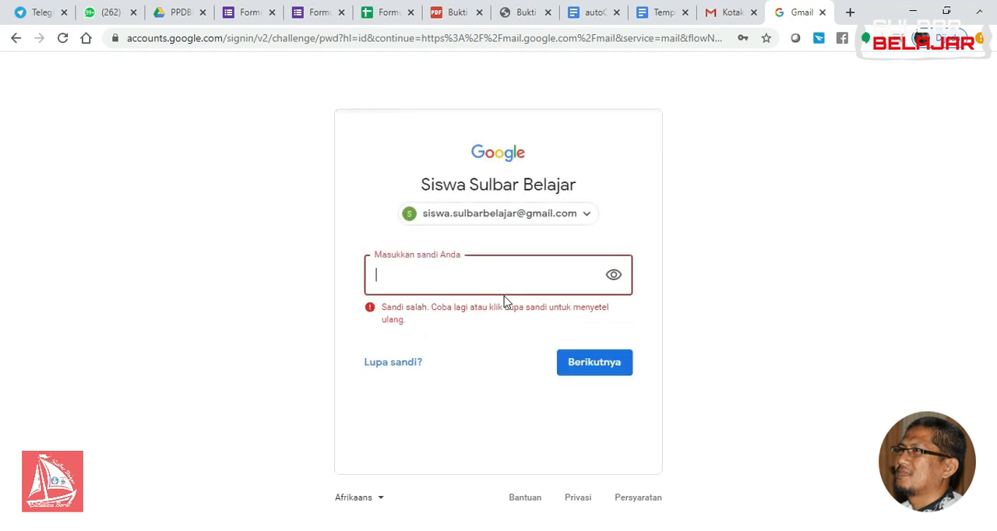
# - Enter the student account's password again and sign in to its Gmail inbox
pyautogui.write('•••••••••••')
pyautogui.press('Return')
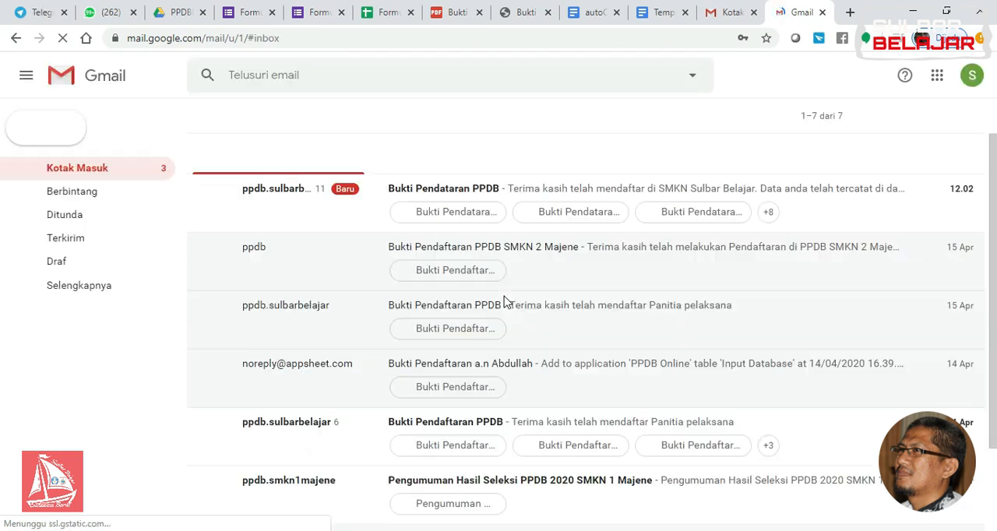
# - Open the Bukti Pendataran PPDB conversation and read its newest message in full, comparing the registrant data with the merged PDF proof
pyautogui.click(478, 192)
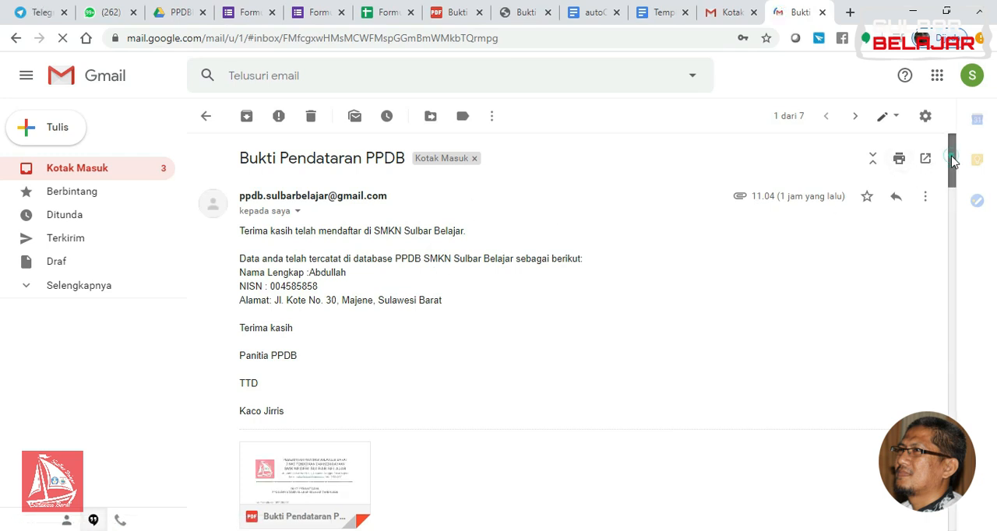
pyautogui.moveTo(952, 162); pyautogui.dragTo(944, 476)
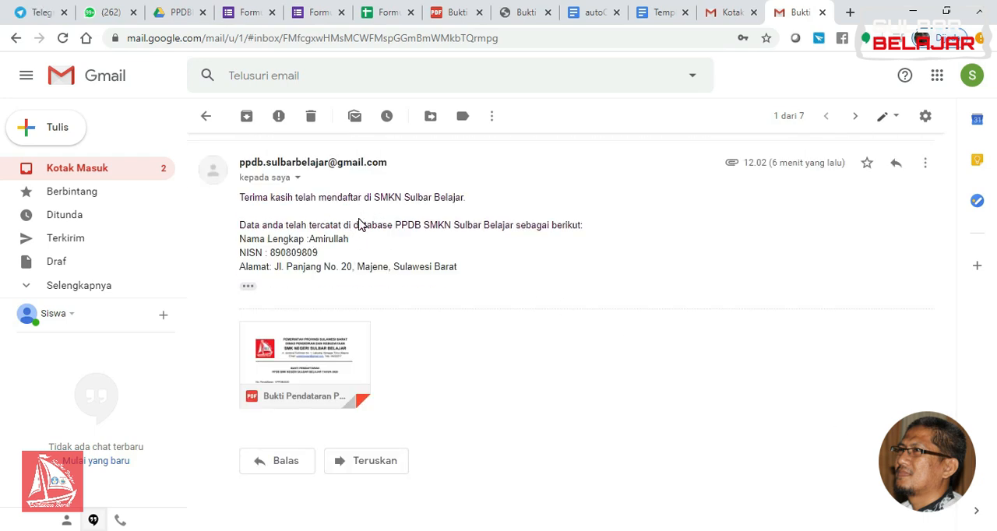
pyautogui.click(457, 12)
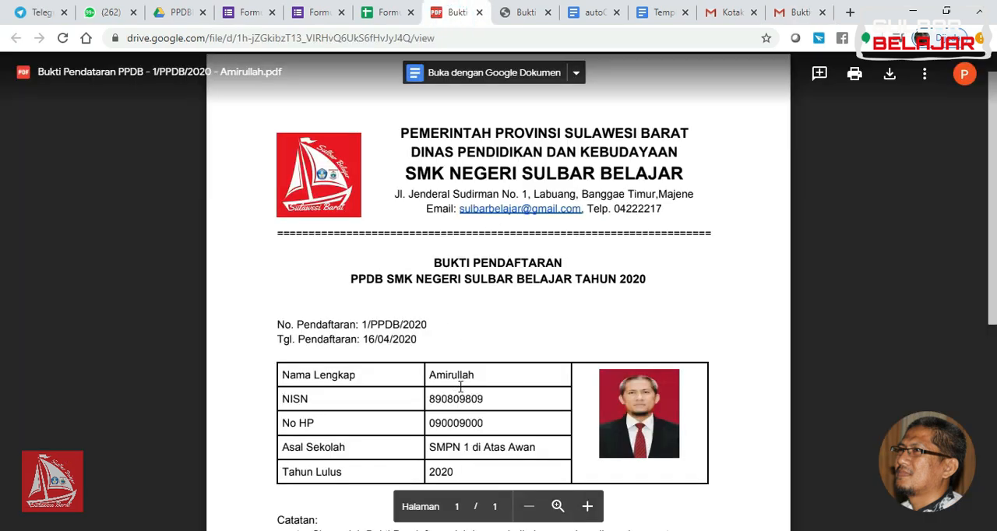
pyautogui.click(791, 14)
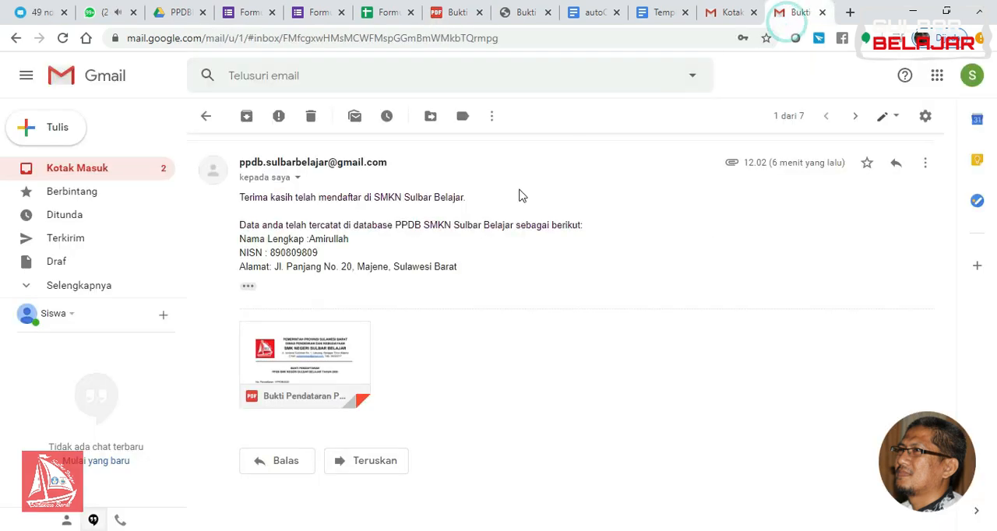
pyautogui.click(247, 286)
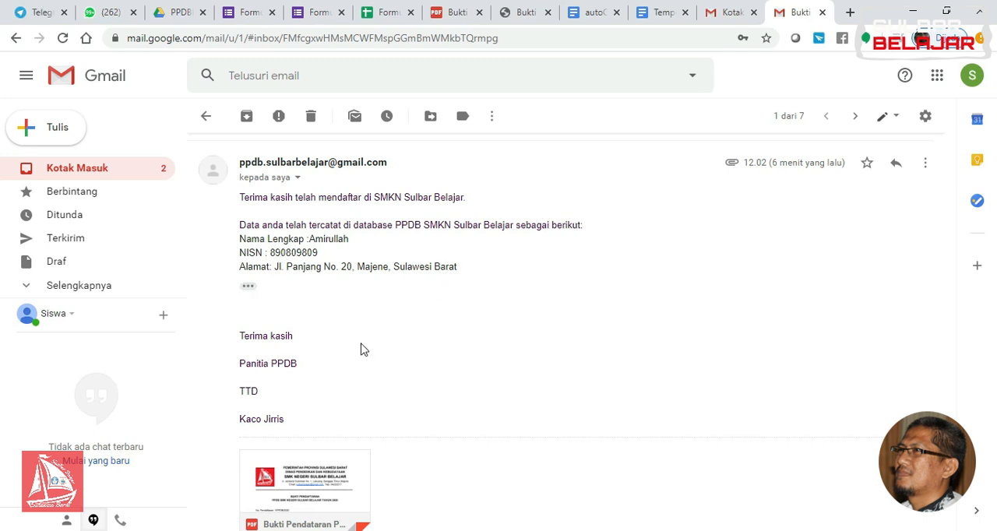
pyautogui.scroll(-3, 863, 460)
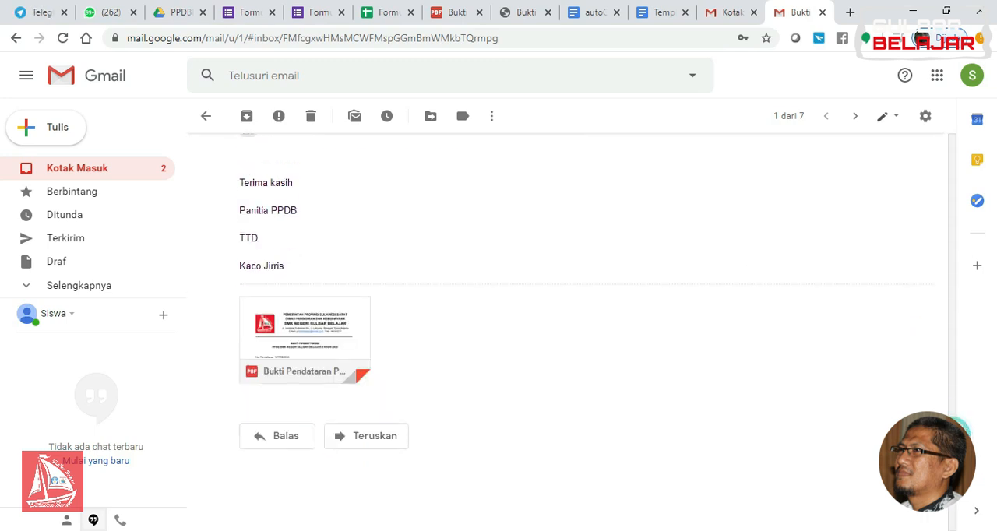
# - Open the newest message's attached PDF proof and compare its contents with the merged copy stored in Drive
pyautogui.click(296, 318)
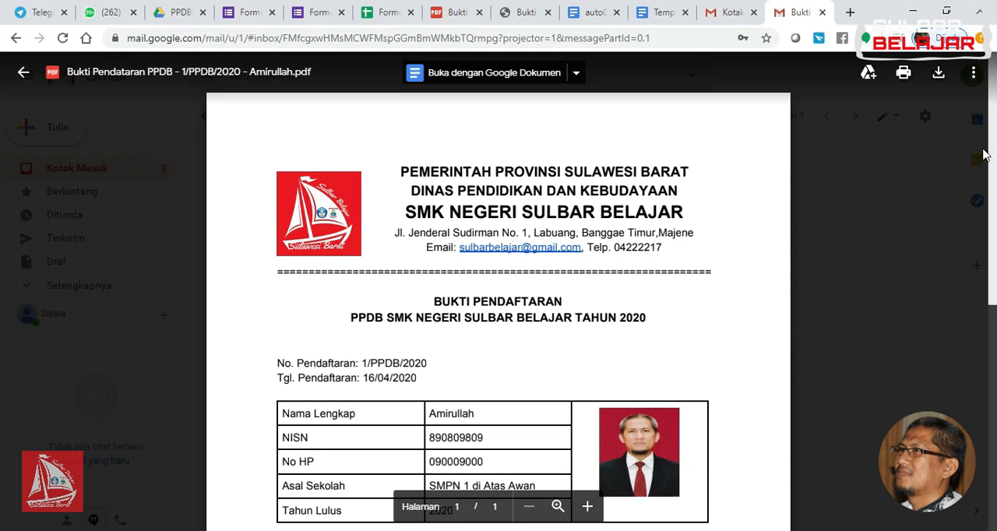
pyautogui.scroll(-2, 756, 248)
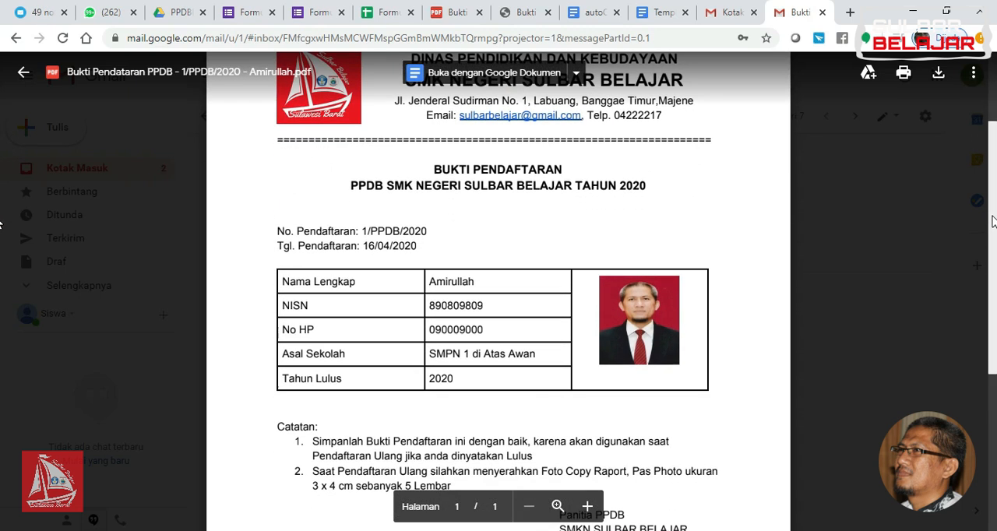
pyautogui.click(458, 13)
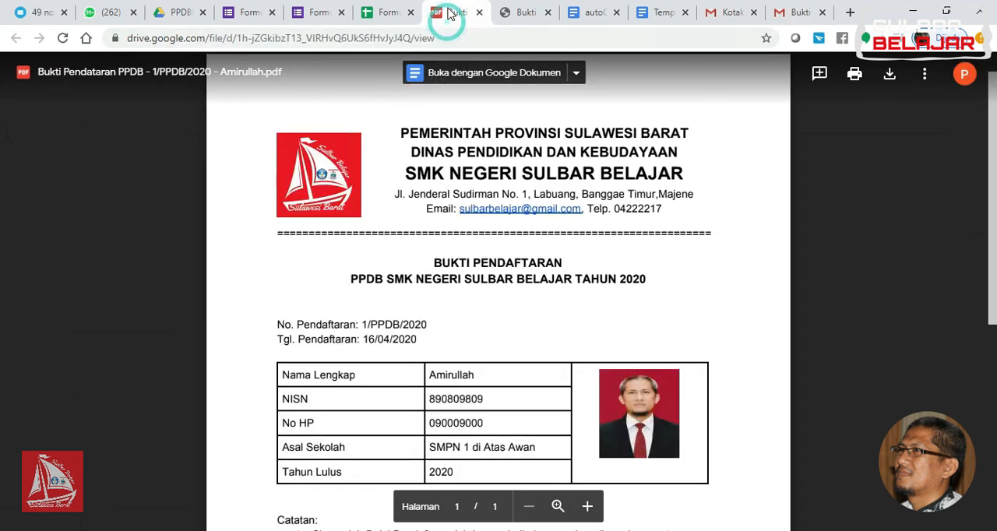
pyautogui.click(789, 14)
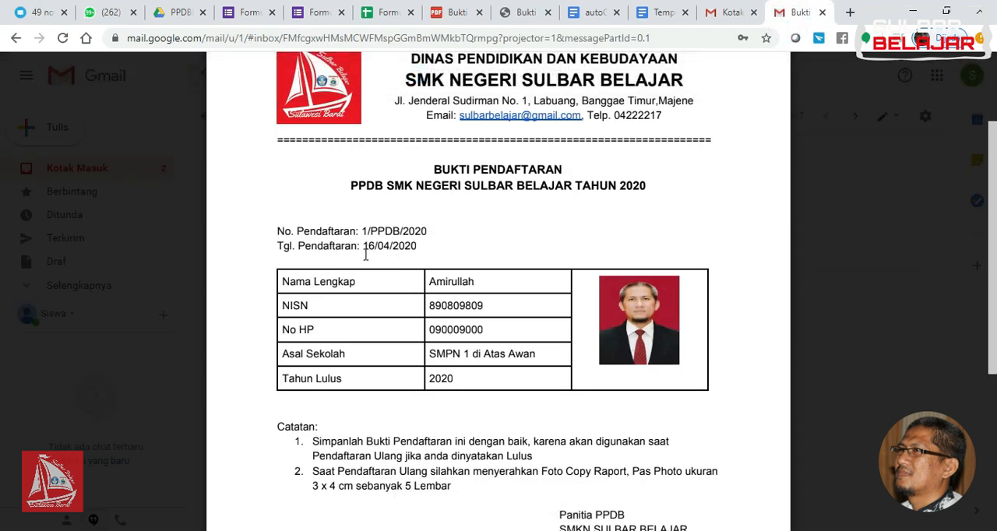
pyautogui.moveTo(990, 247); pyautogui.dragTo(987, 200)
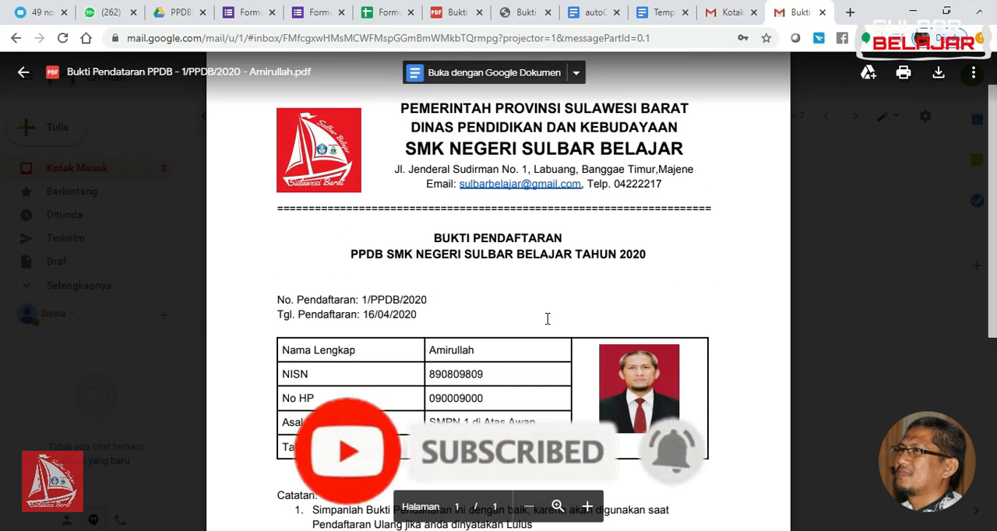